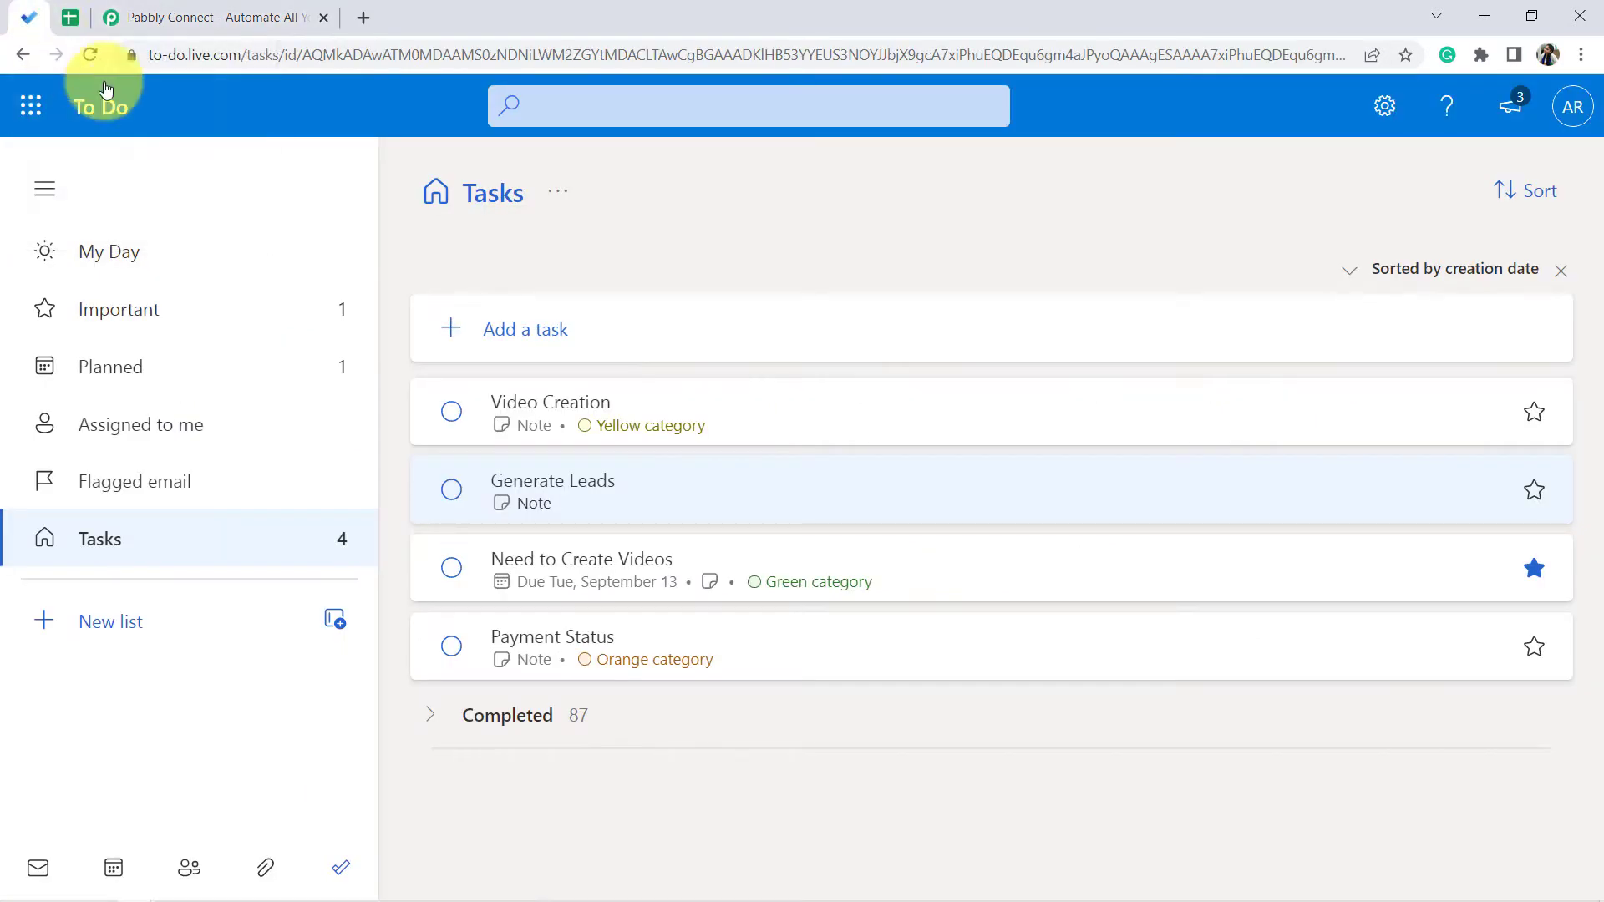
# - Sign in to Pabbly from the Pabbly Connect website and open the Pabbly Connect dashboard
pyautogui.click(70, 18)
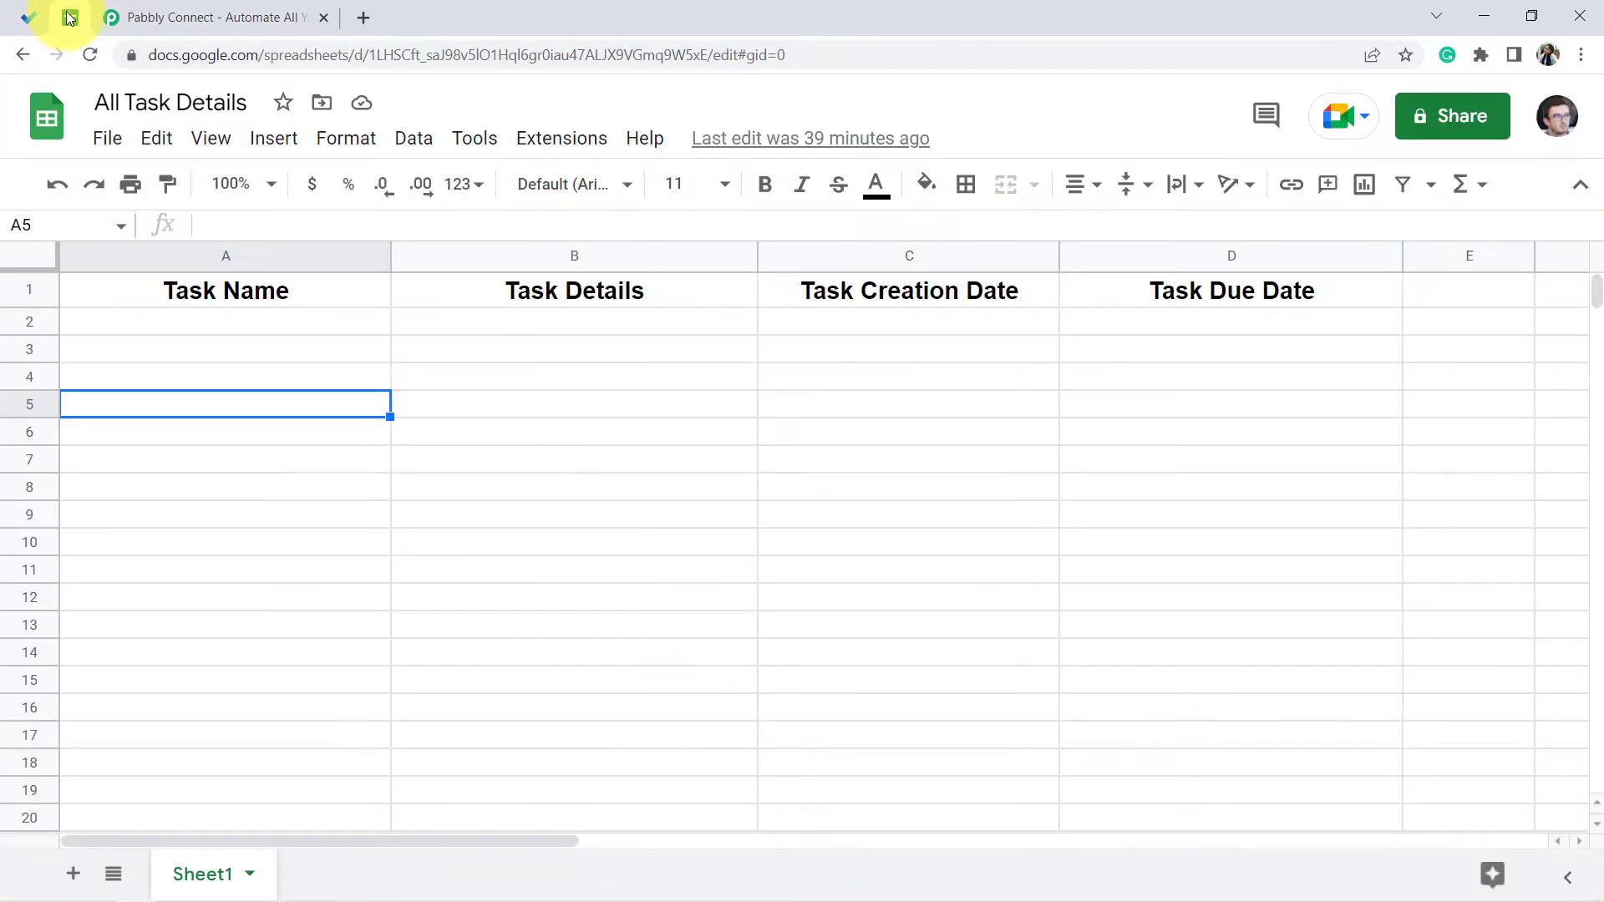
pyautogui.click(163, 12)
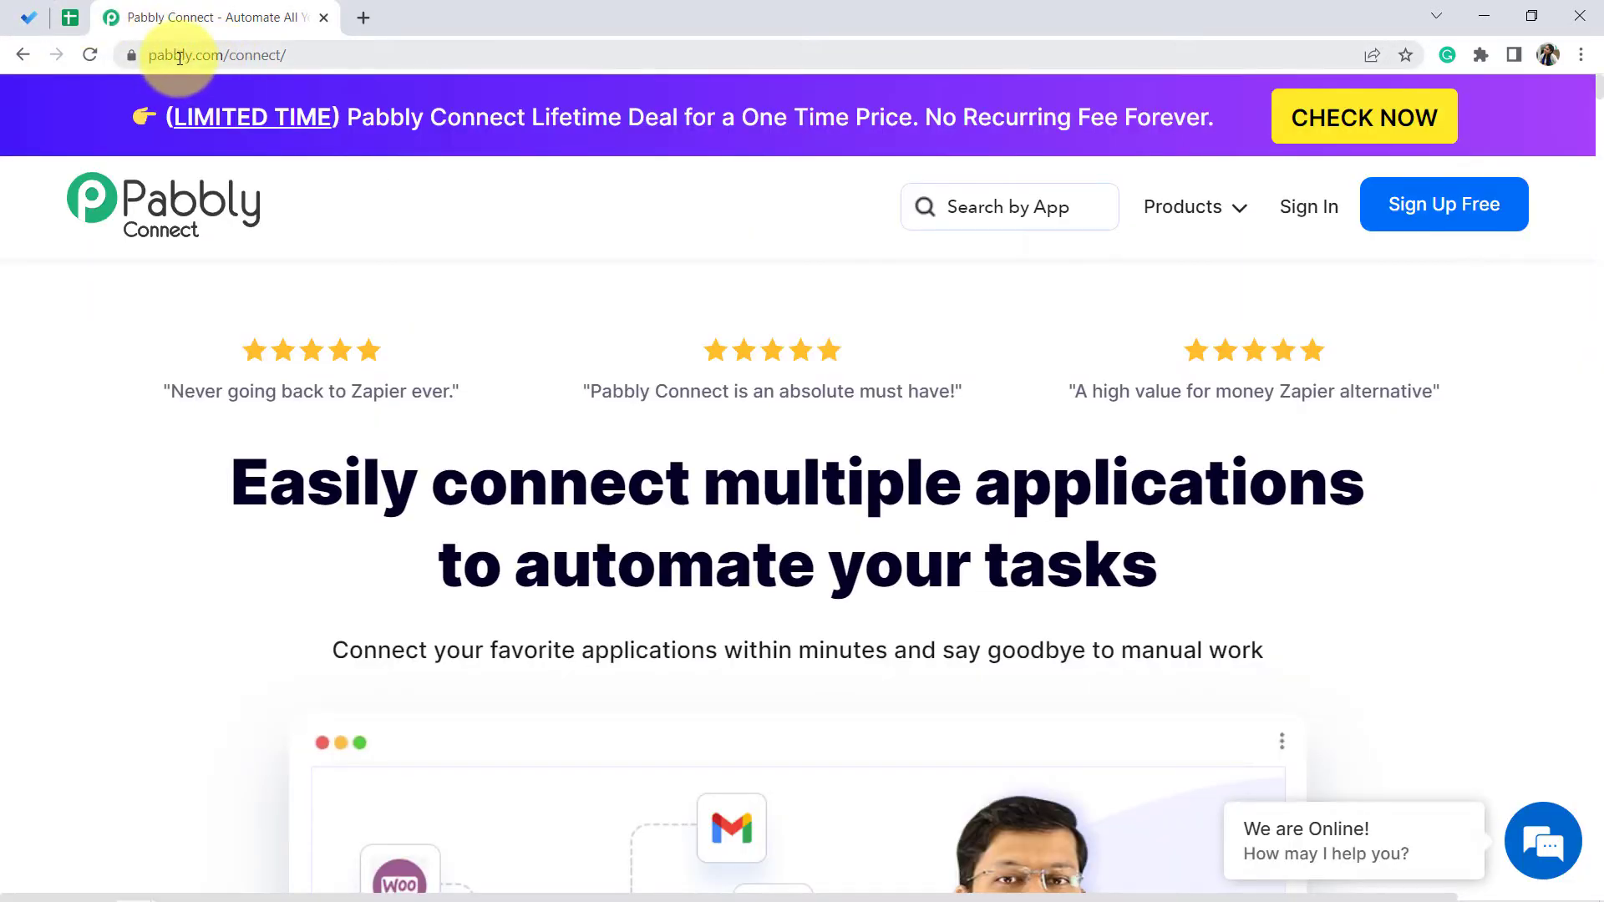
pyautogui.moveTo(180, 58); pyautogui.dragTo(317, 61)
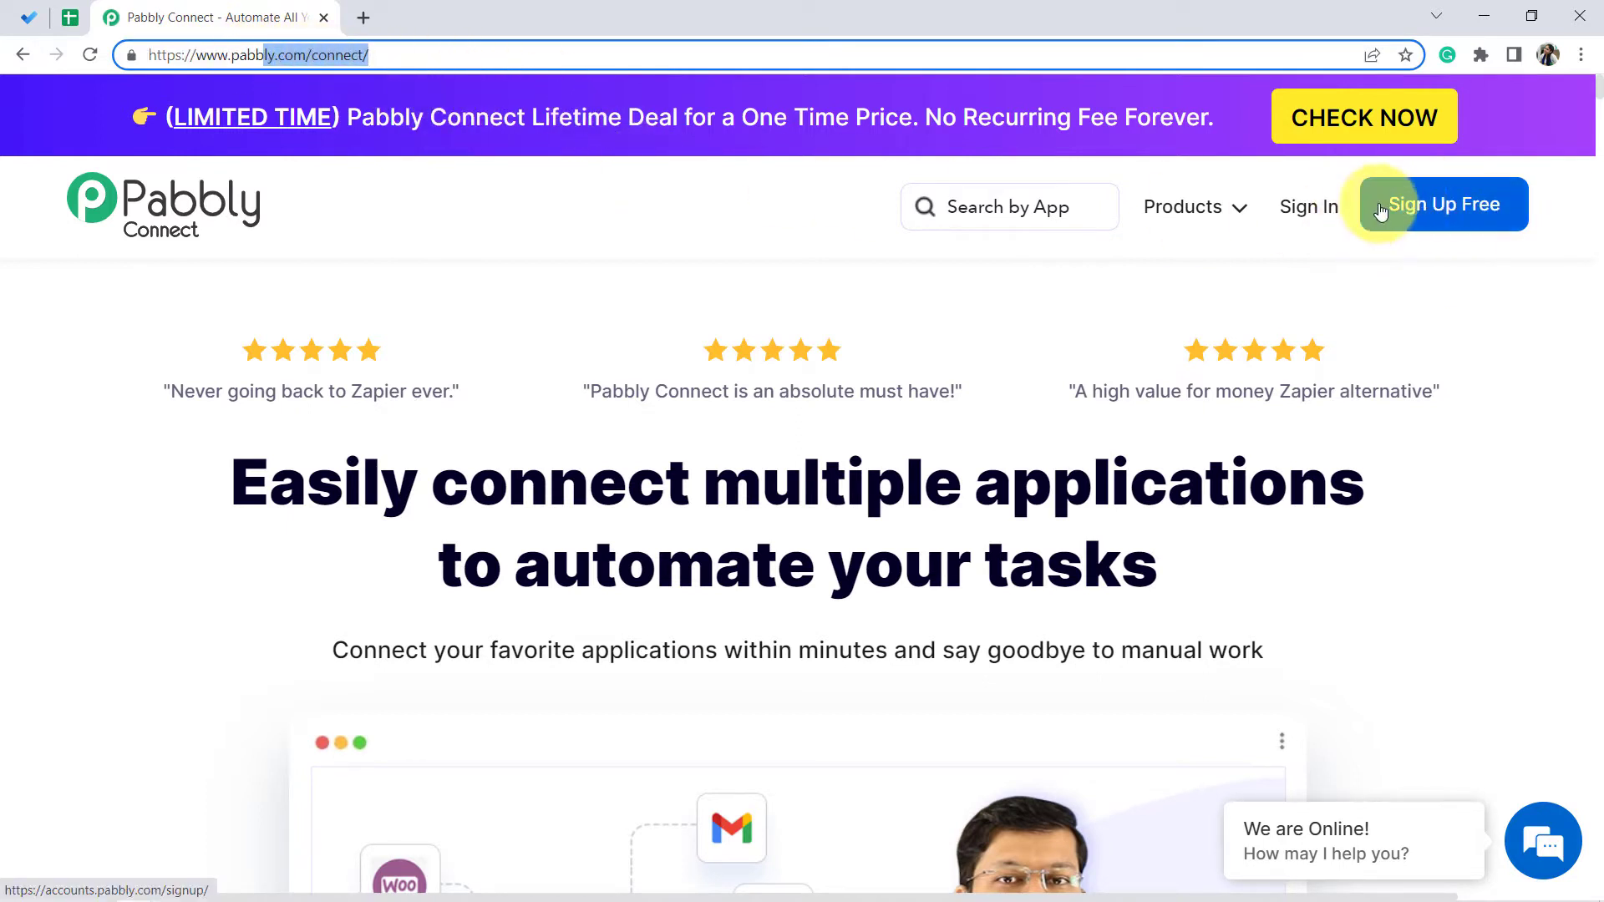
pyautogui.click(1300, 213)
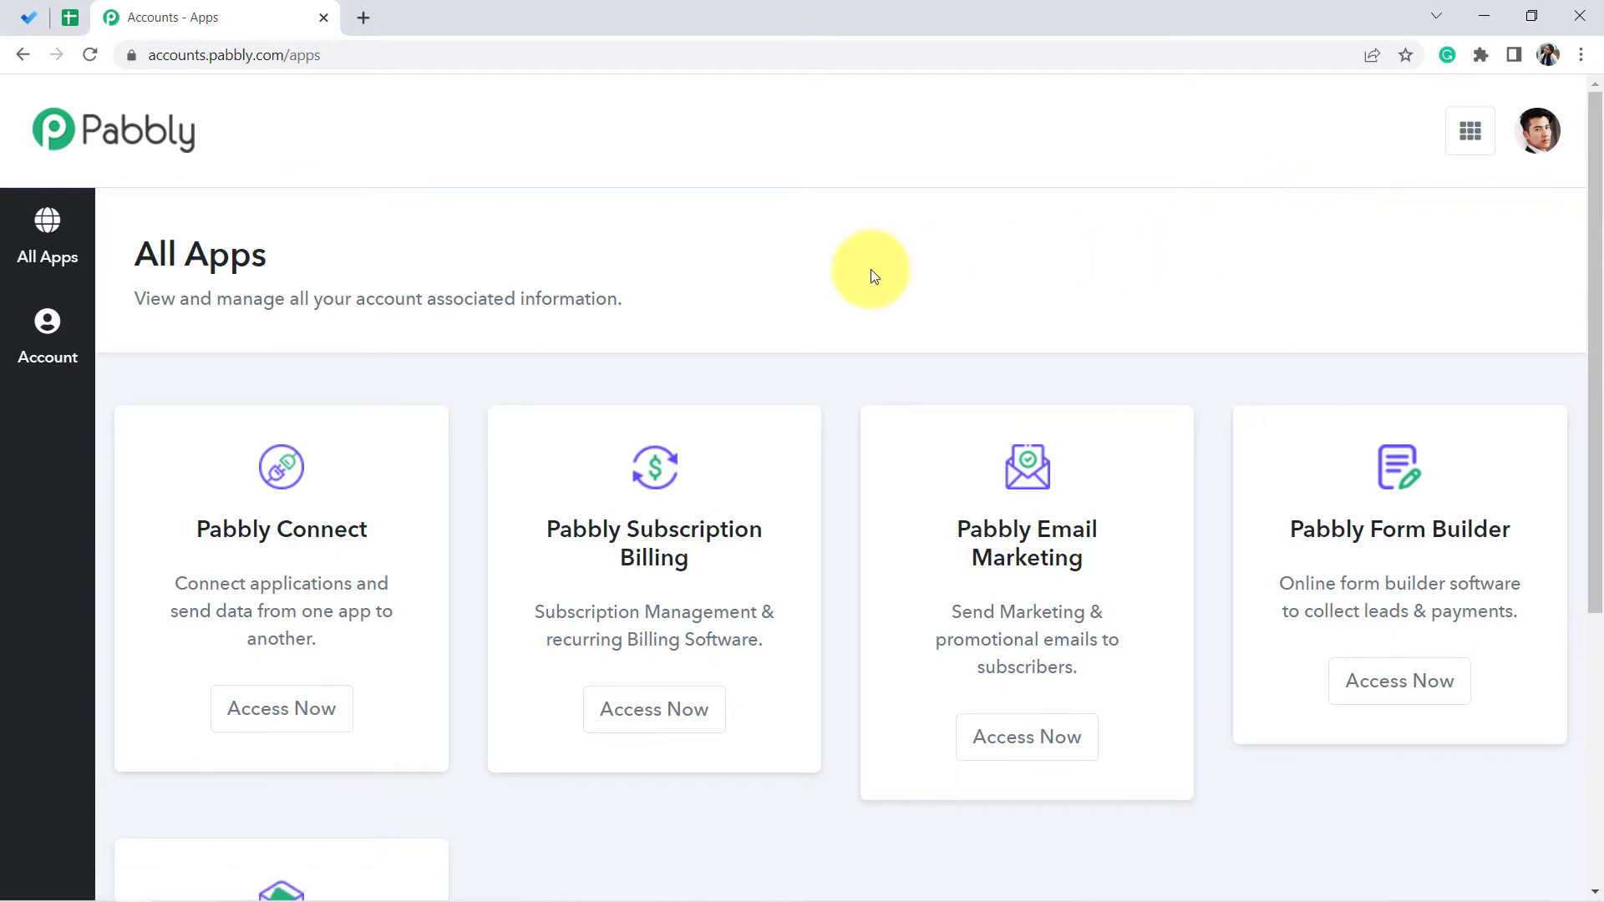
pyautogui.scroll(-2, 465, 506)
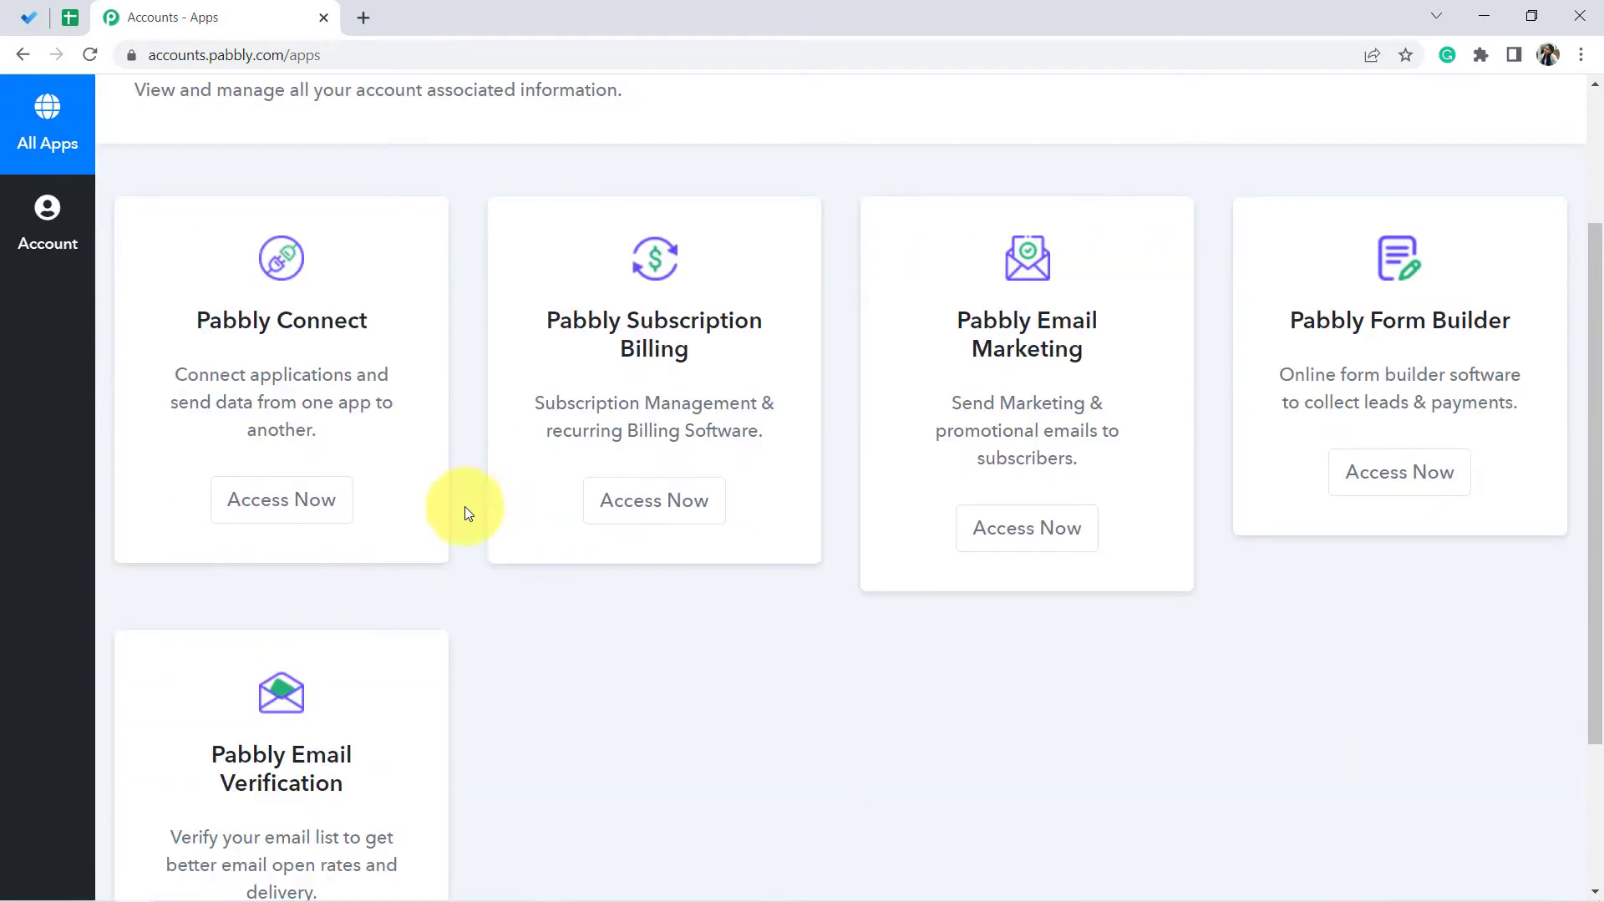
pyautogui.click(258, 508)
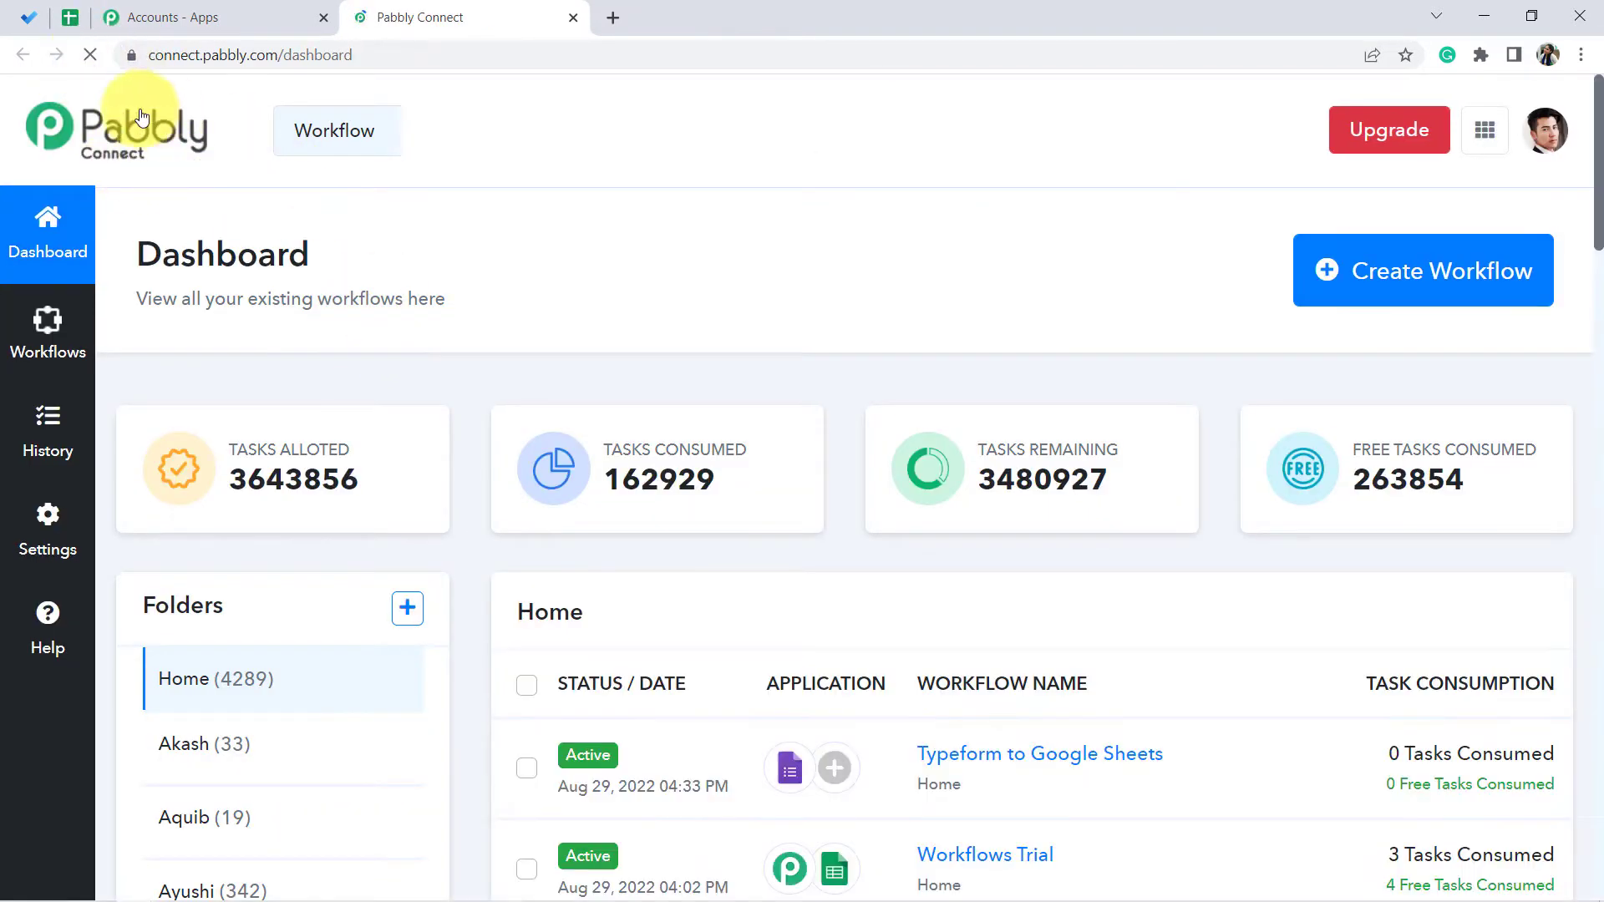
# - Create a workflow named "Connect Microsoft To Do with Google Sheets in real-time"
pyautogui.click(1392, 303)
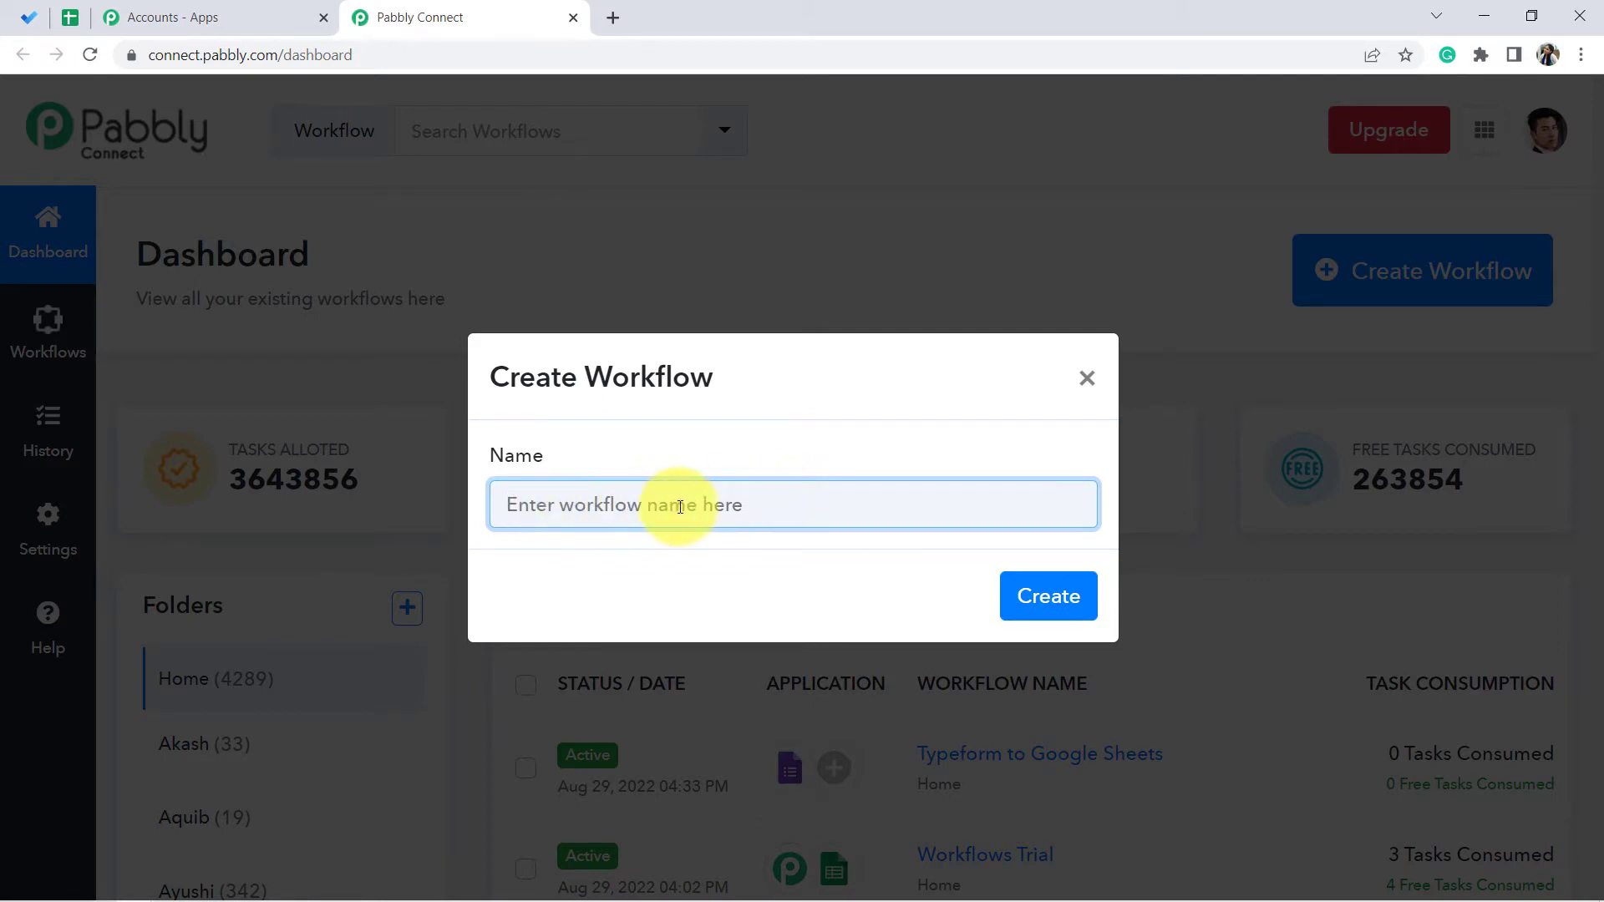
pyautogui.write('Connect Microsoft To Do with google Sheets in real-time')
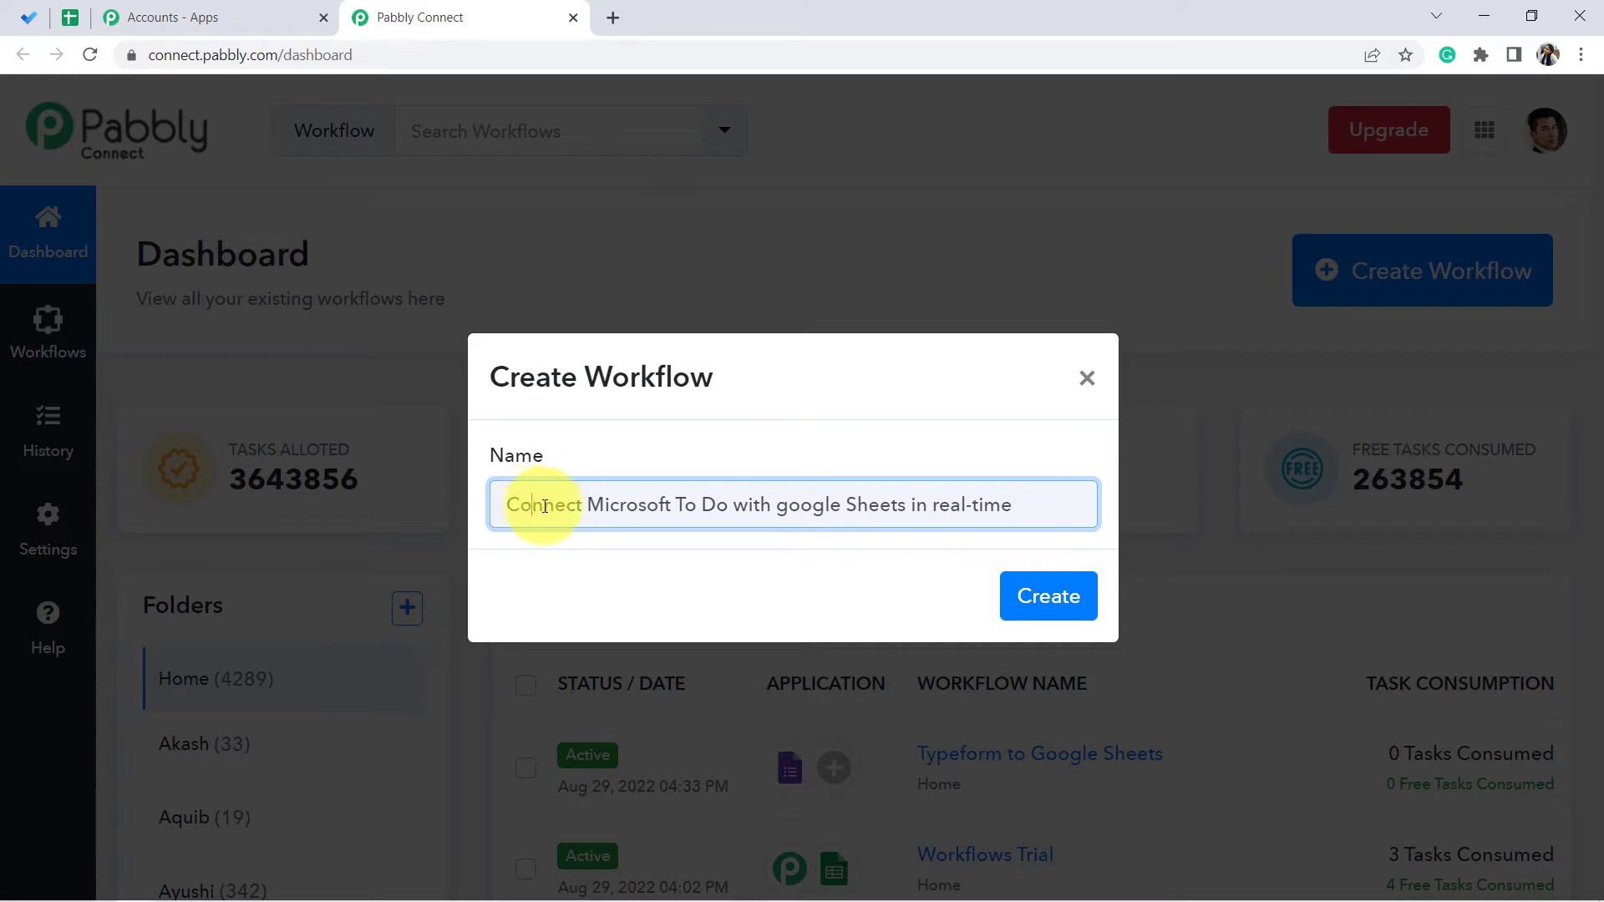
pyautogui.moveTo(544, 506); pyautogui.dragTo(833, 508)
pyautogui.click(832, 508)
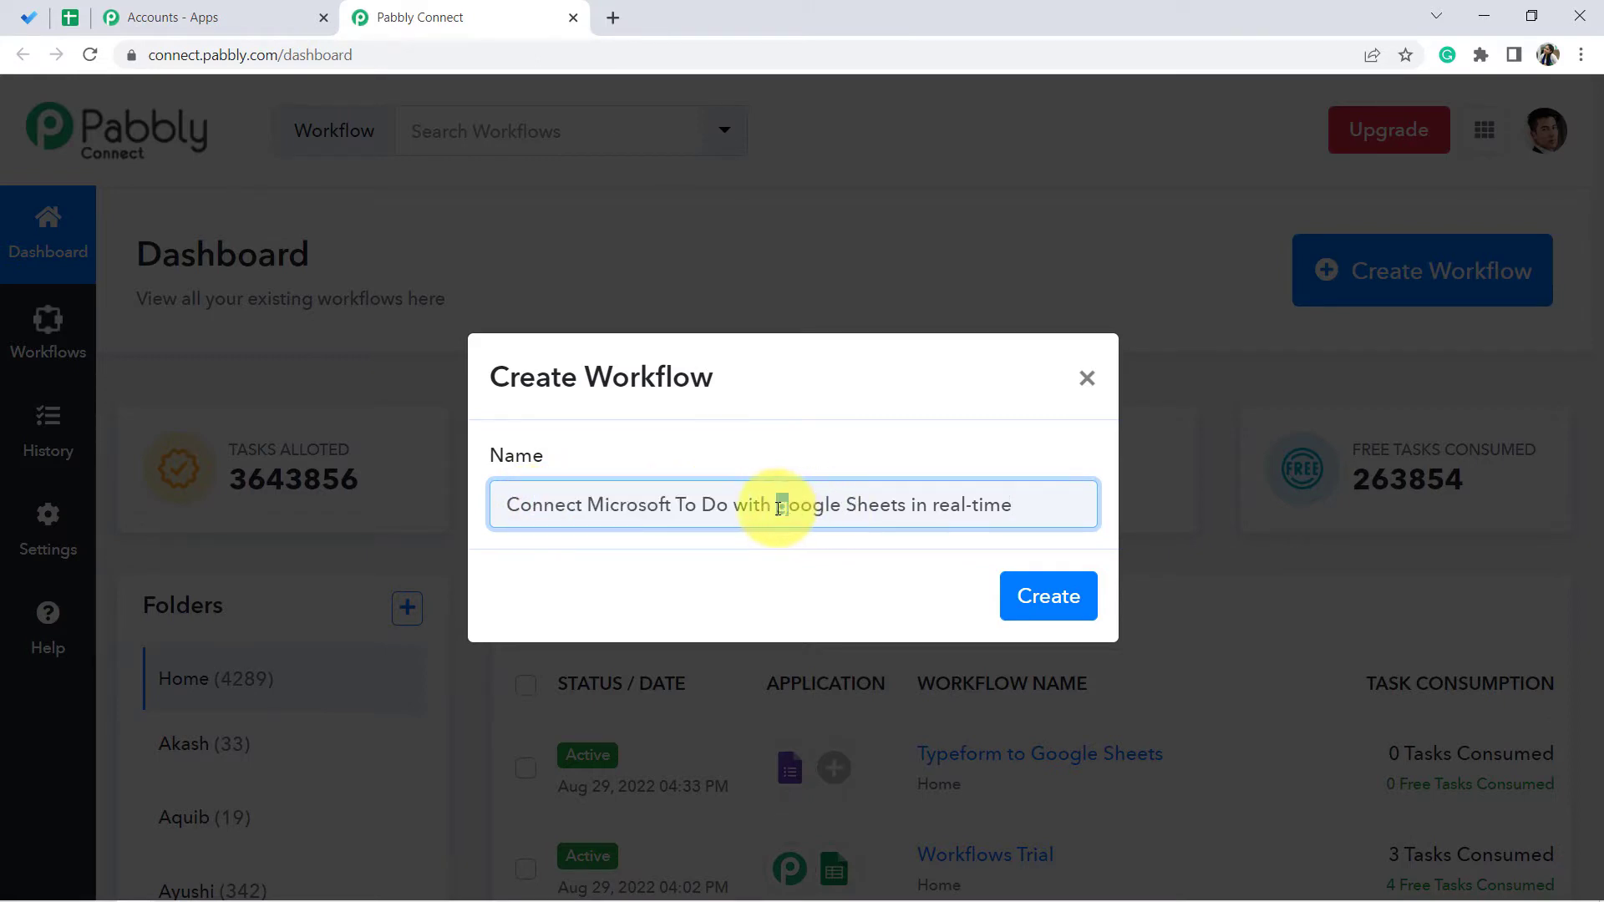
pyautogui.click(1039, 591)
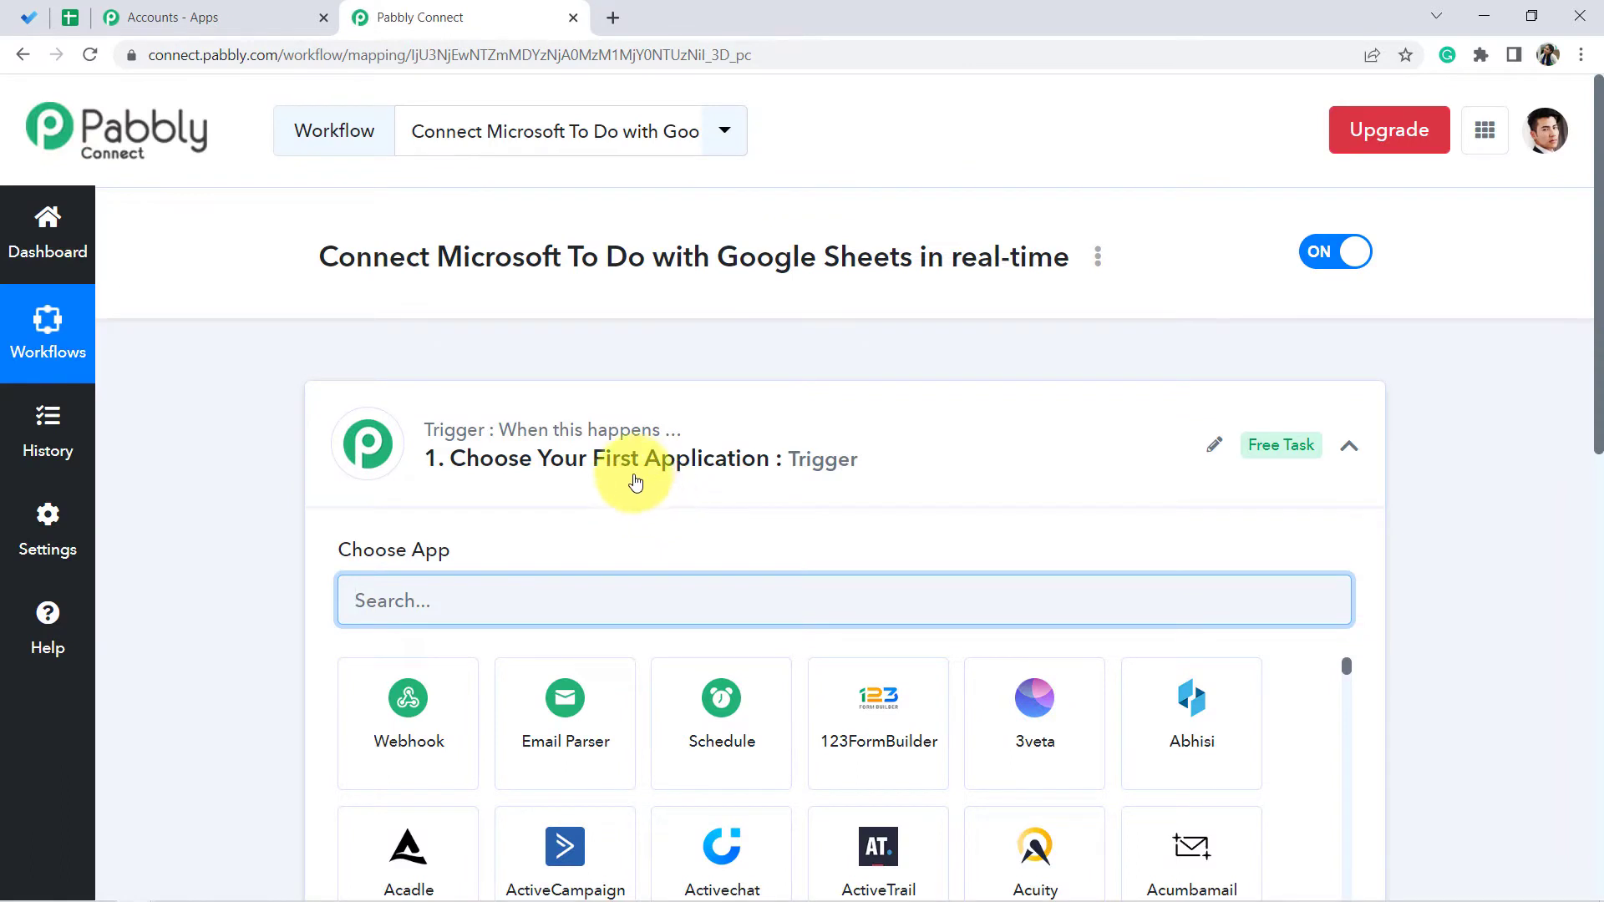
# - Set the workflow's trigger application to Microsoft To-Do with New Task as the trigger event
pyautogui.scroll(-1, 616, 623)
pyautogui.click(495, 347)
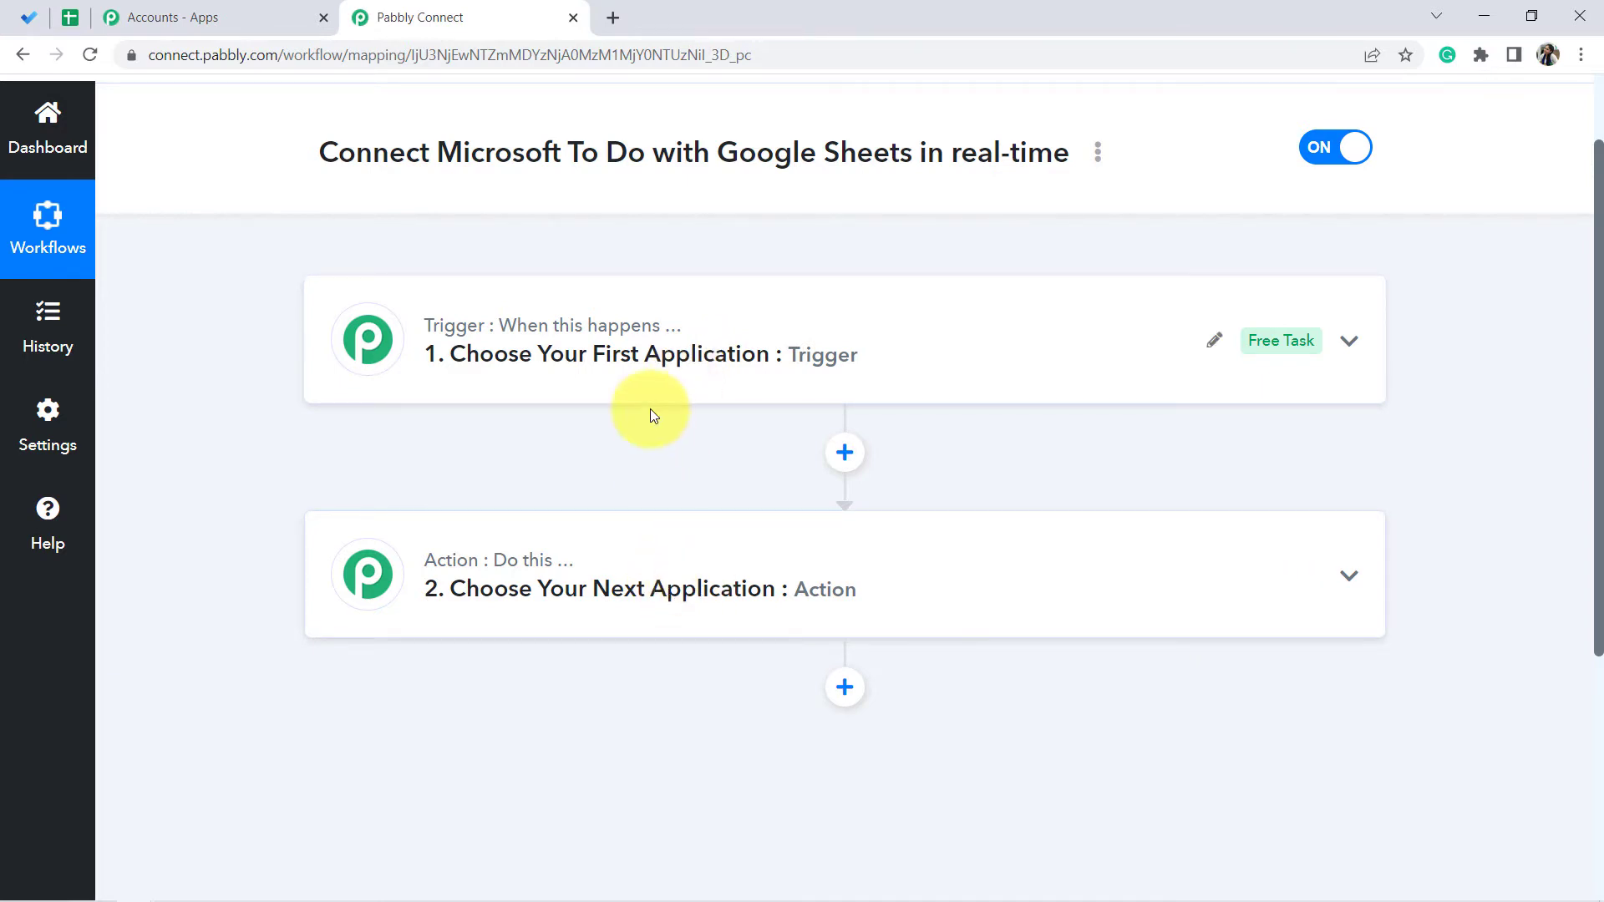
pyautogui.click(649, 348)
pyautogui.click(446, 294)
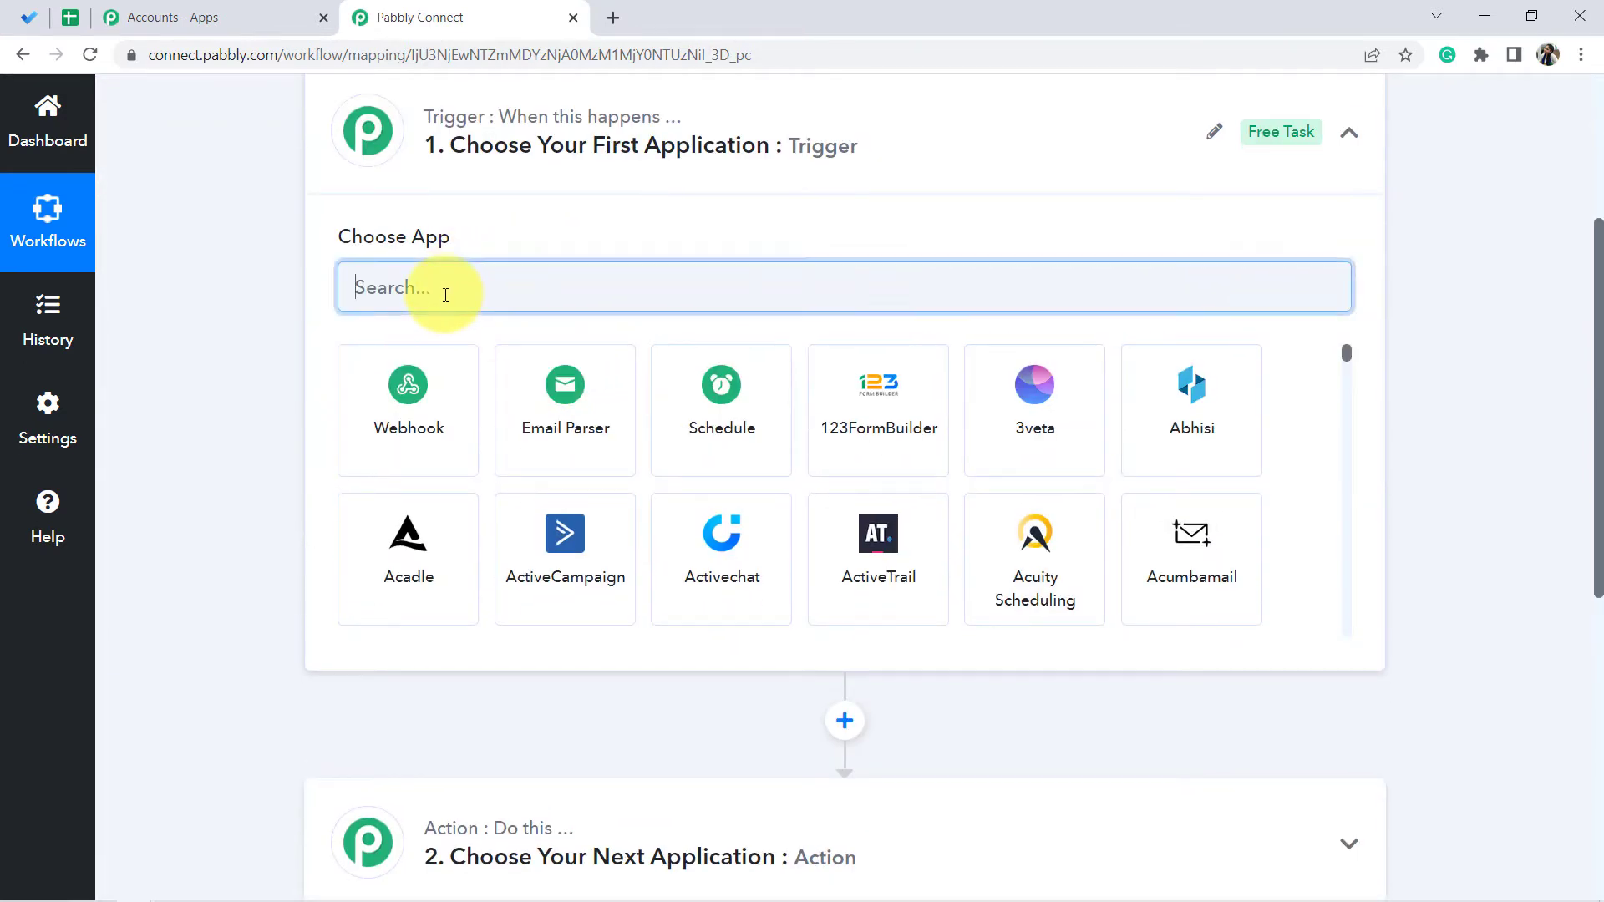
pyautogui.write('micros')
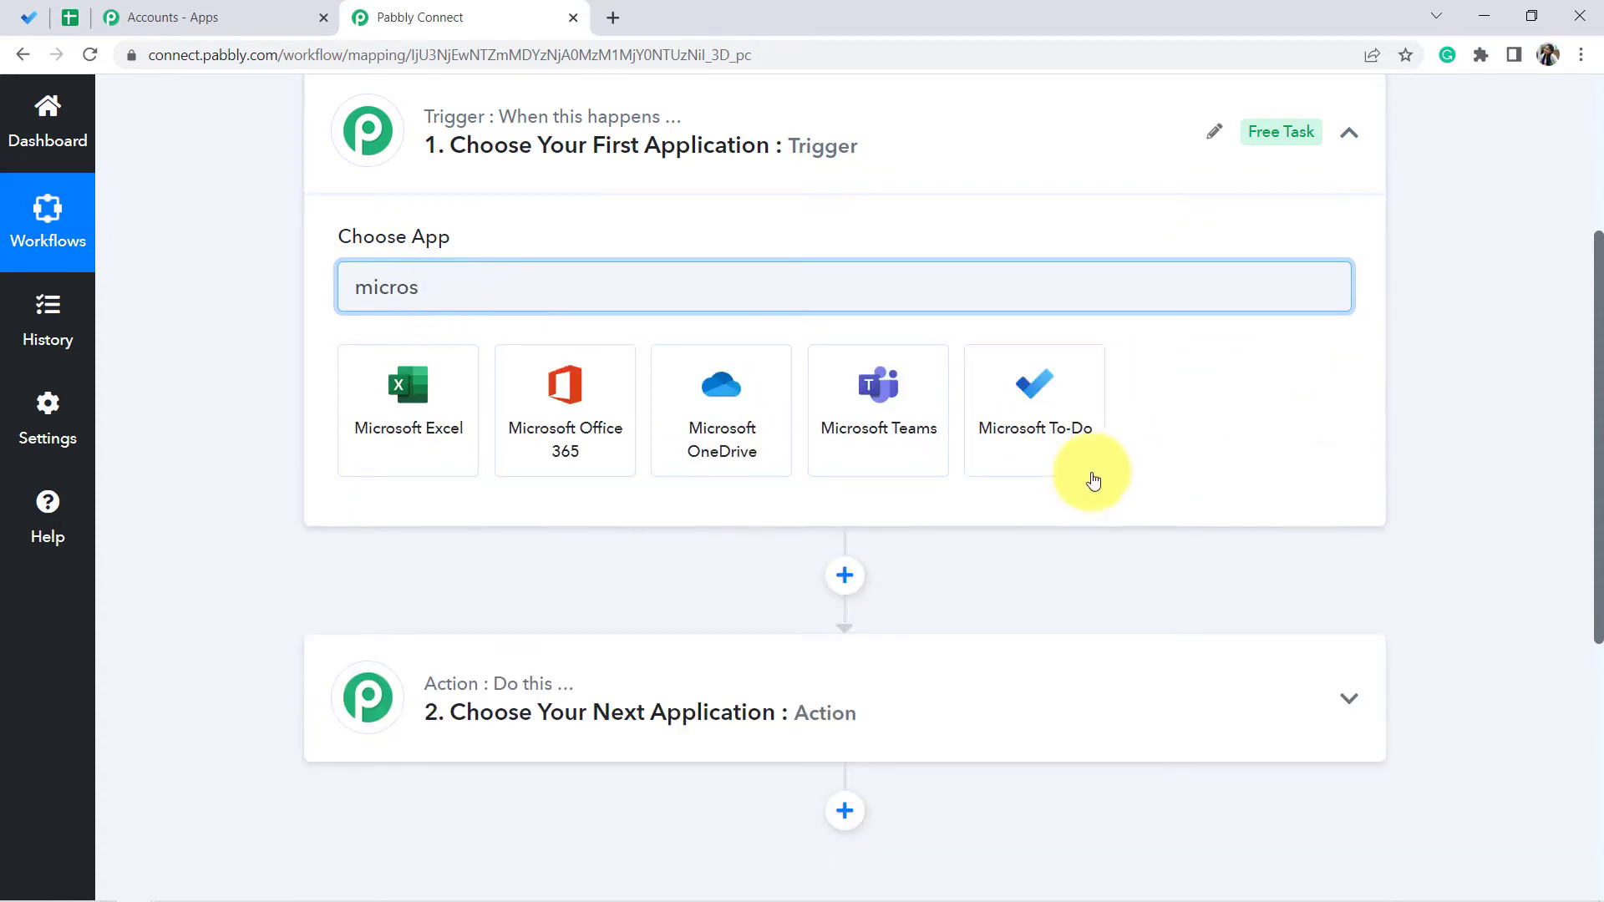
pyautogui.click(1016, 441)
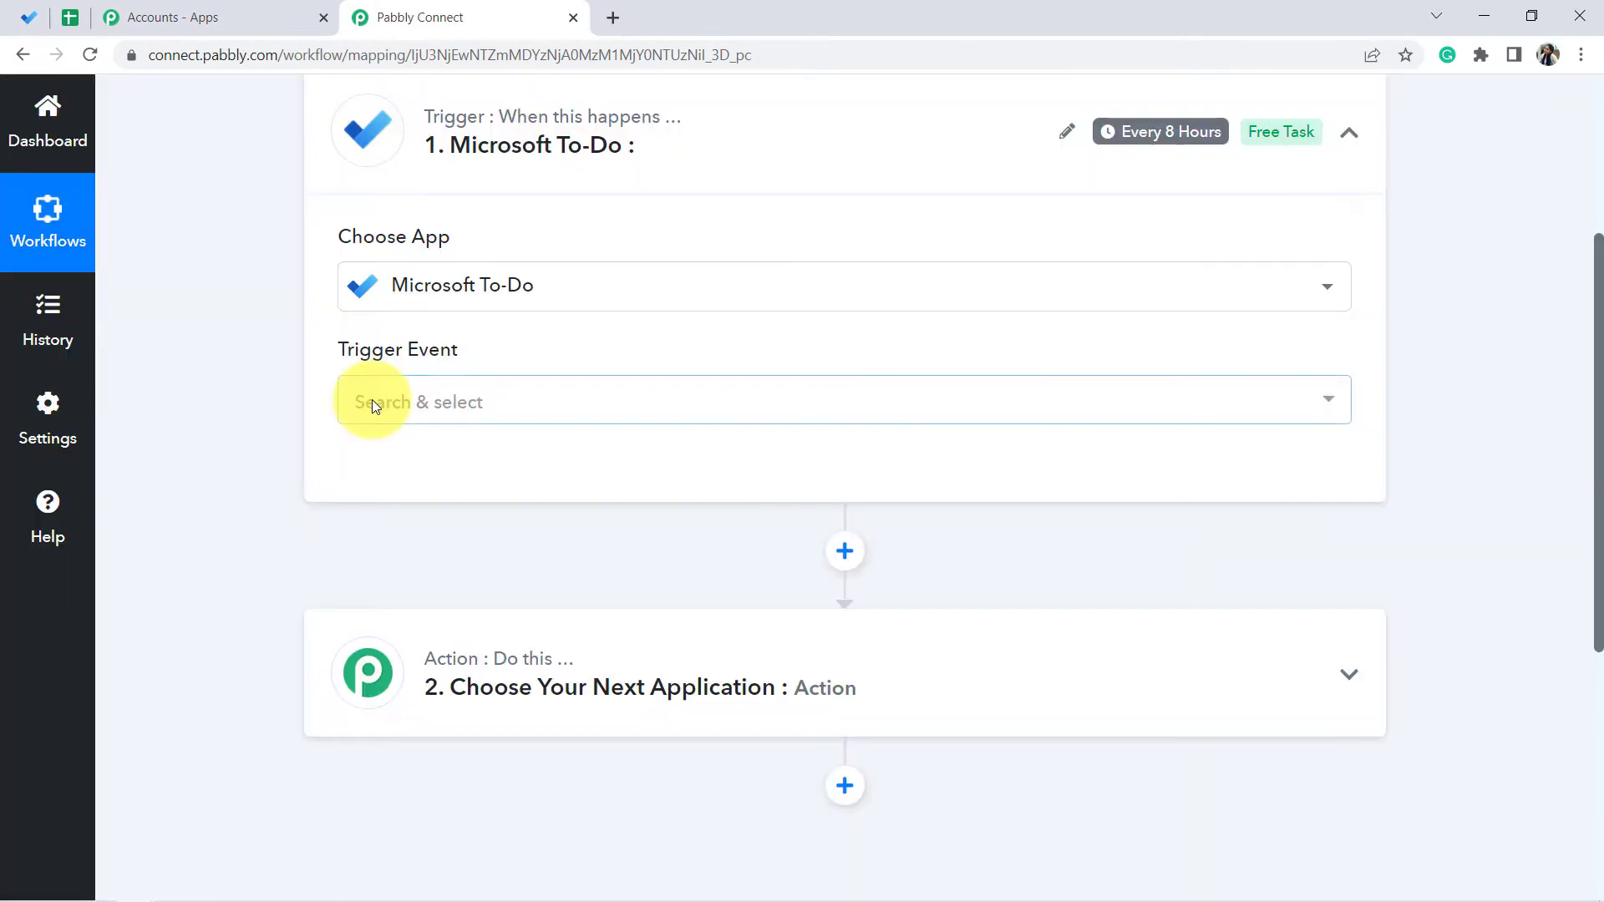
pyautogui.click(430, 402)
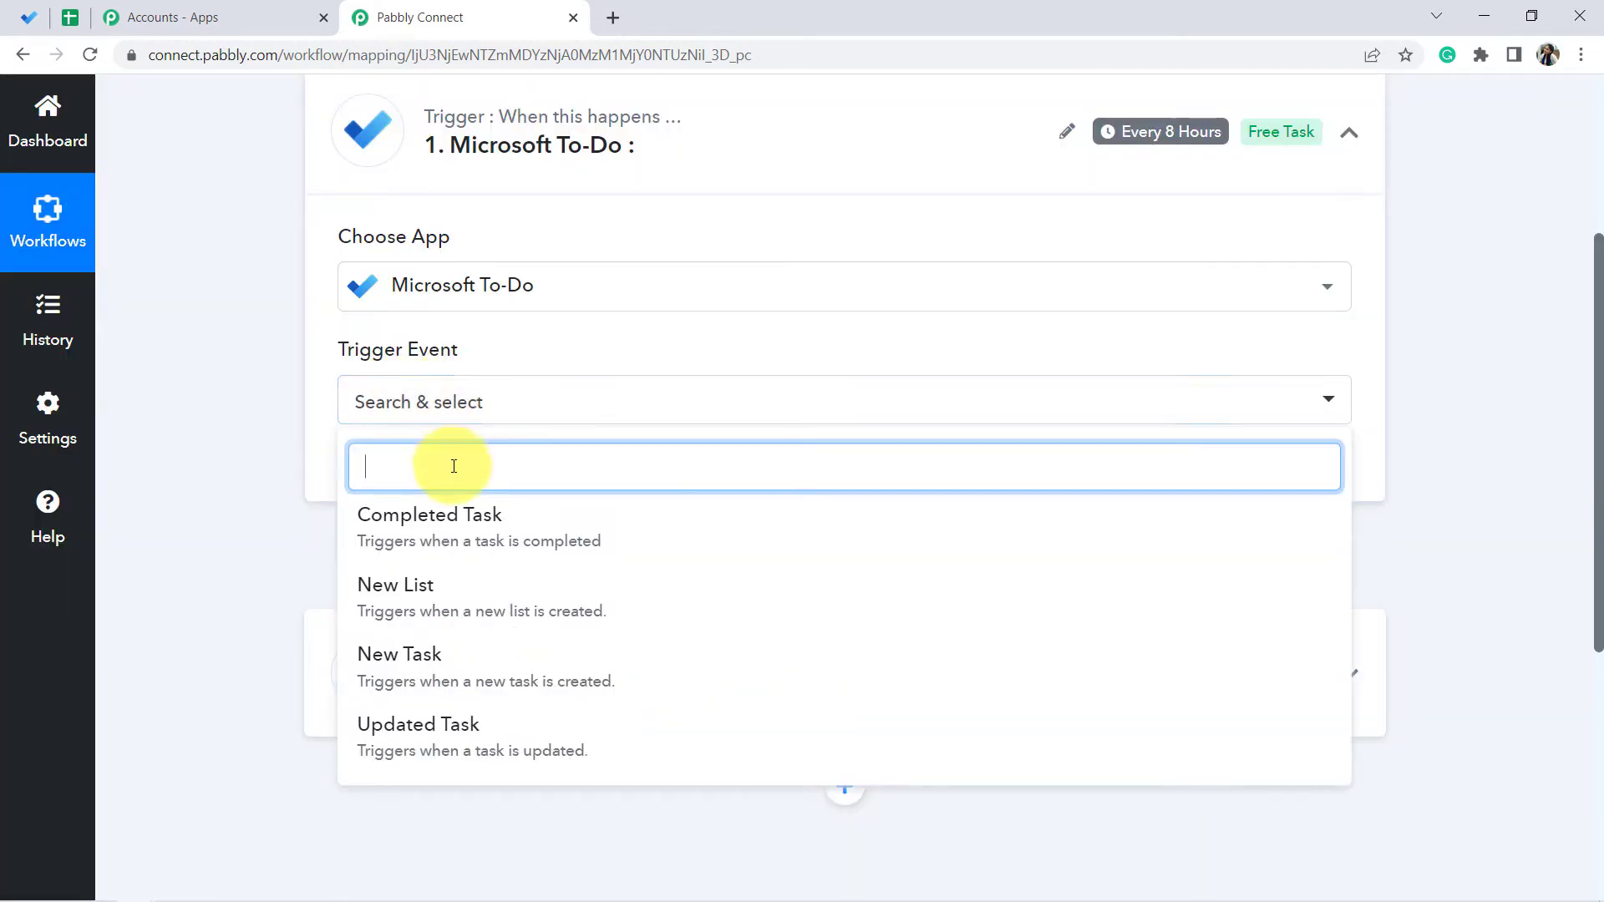
pyautogui.click(407, 681)
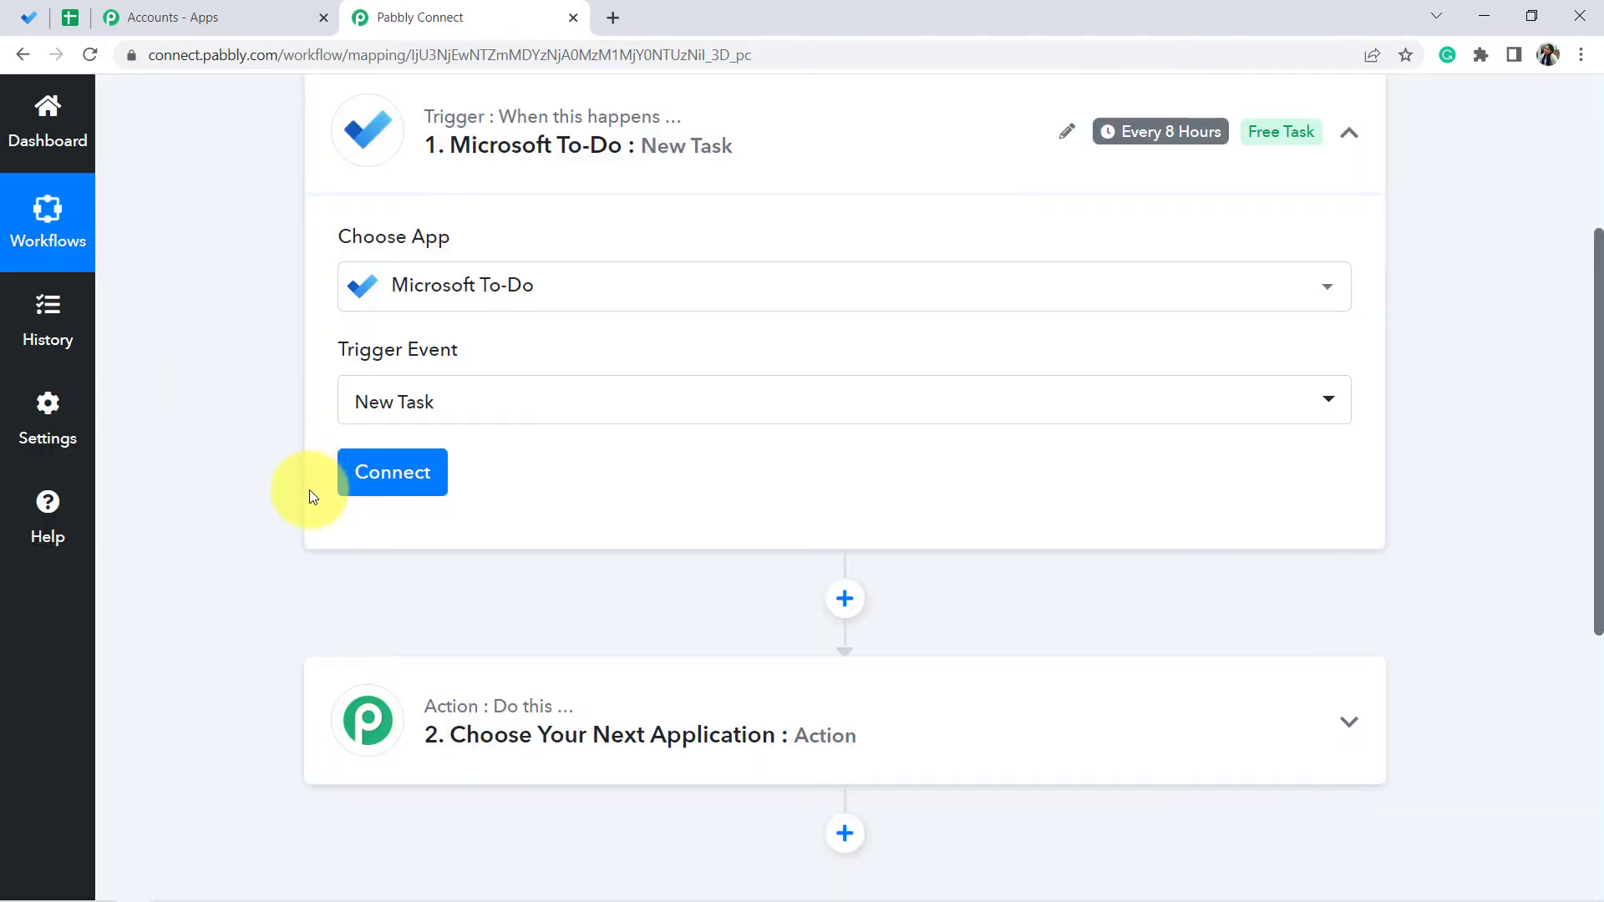
# - Add a new Microsoft To-Do connection to the trigger and grant Pabbly Connect access to the Microsoft account
pyautogui.click(345, 476)
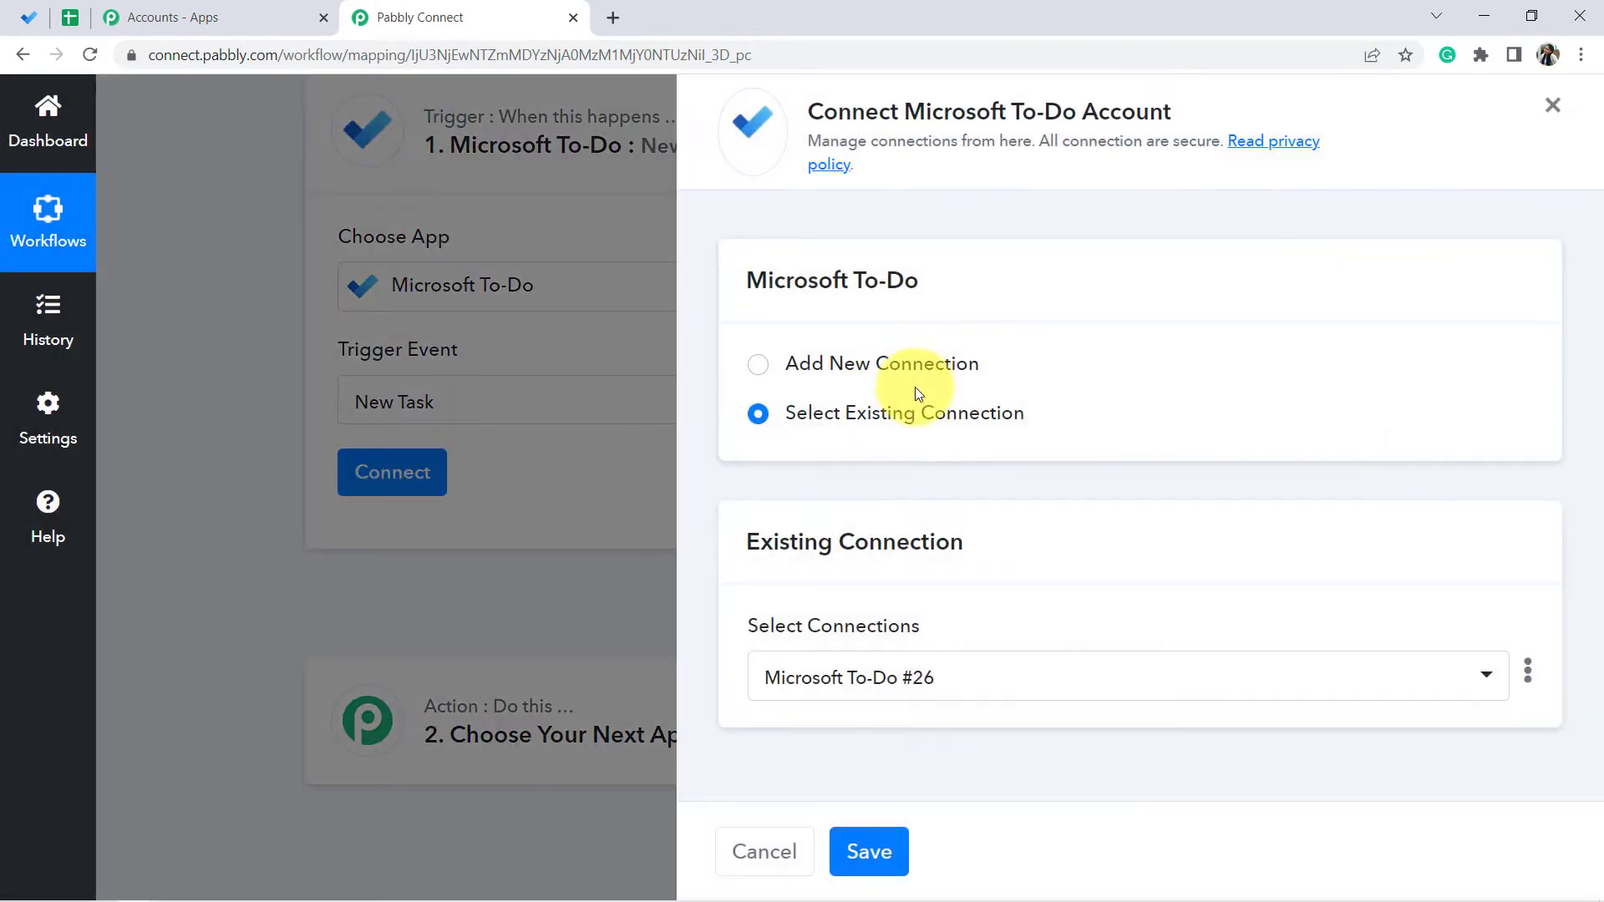
pyautogui.click(920, 361)
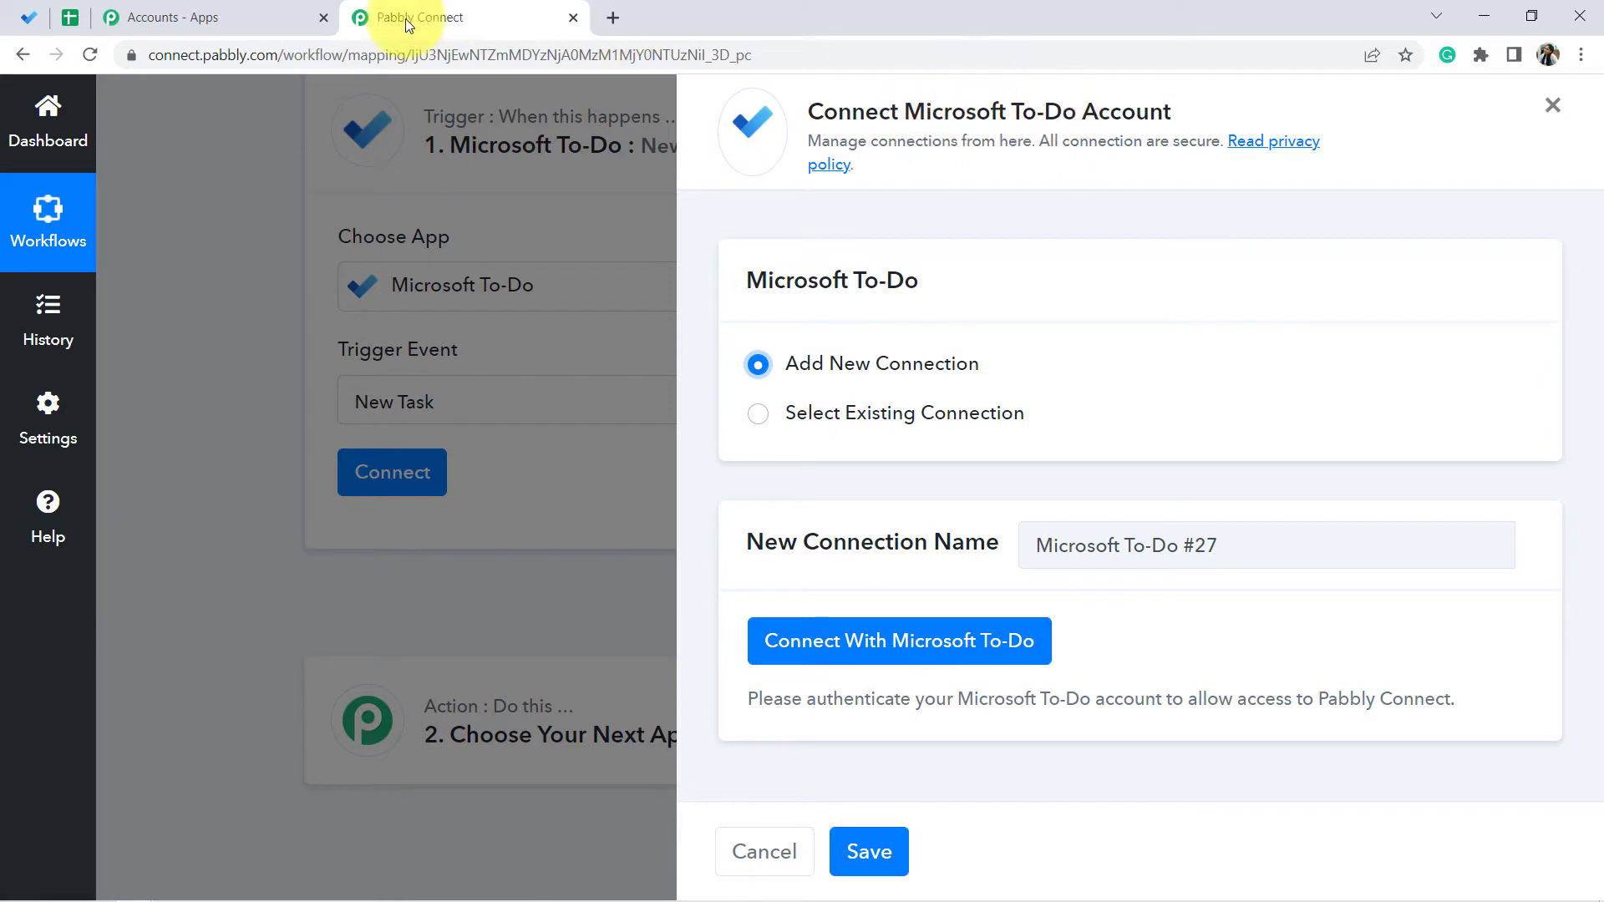
pyautogui.click(843, 656)
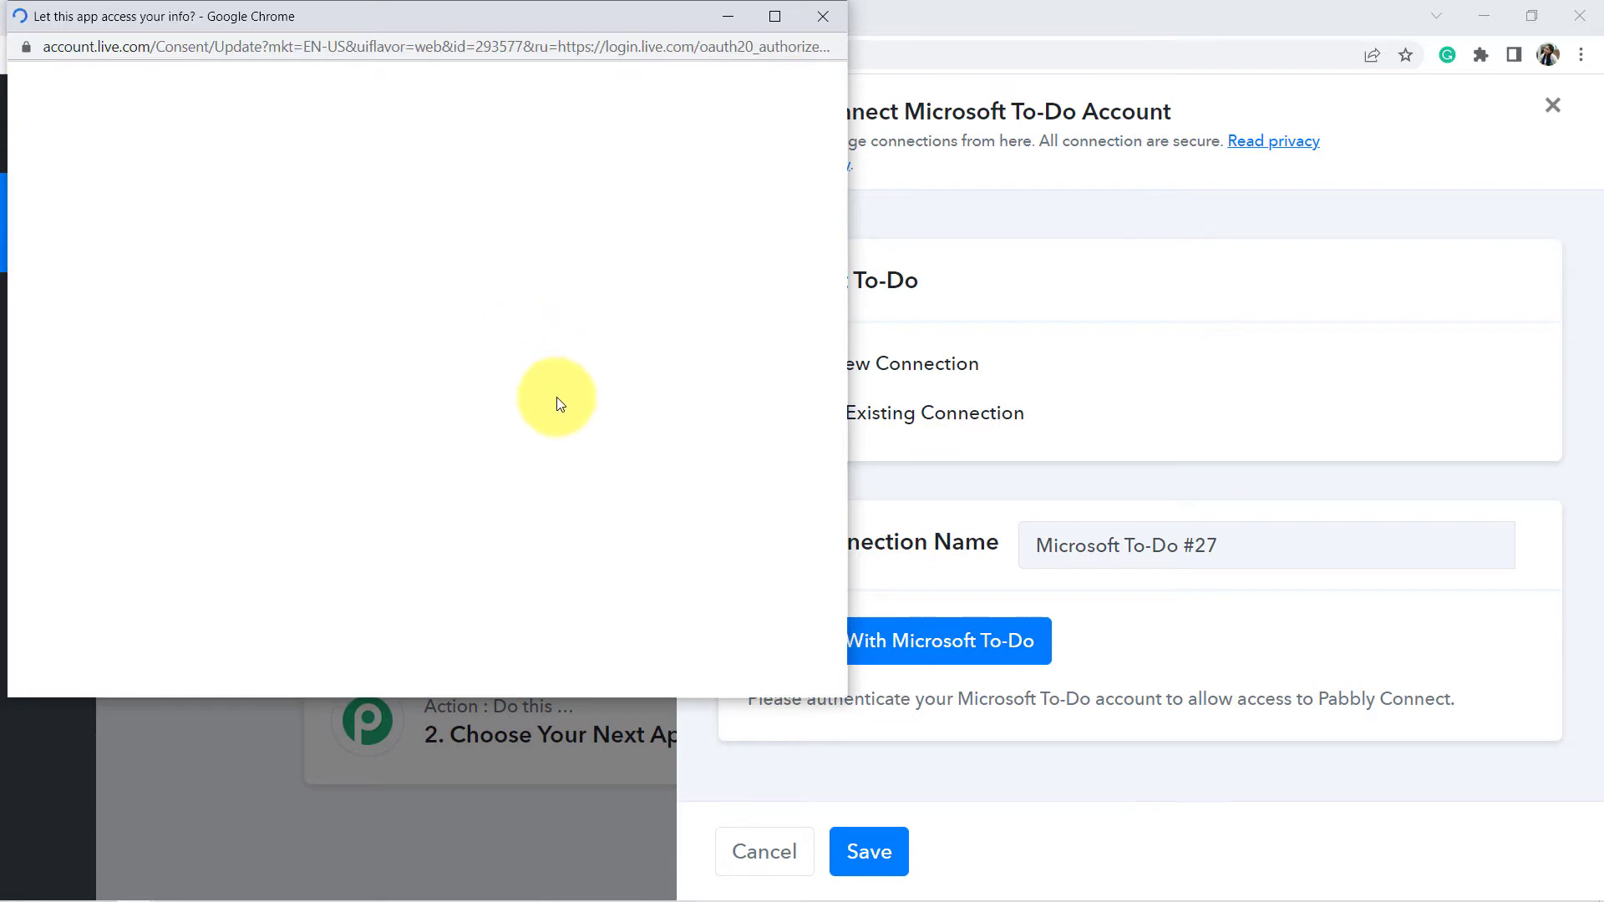
pyautogui.scroll(-12, 560, 403)
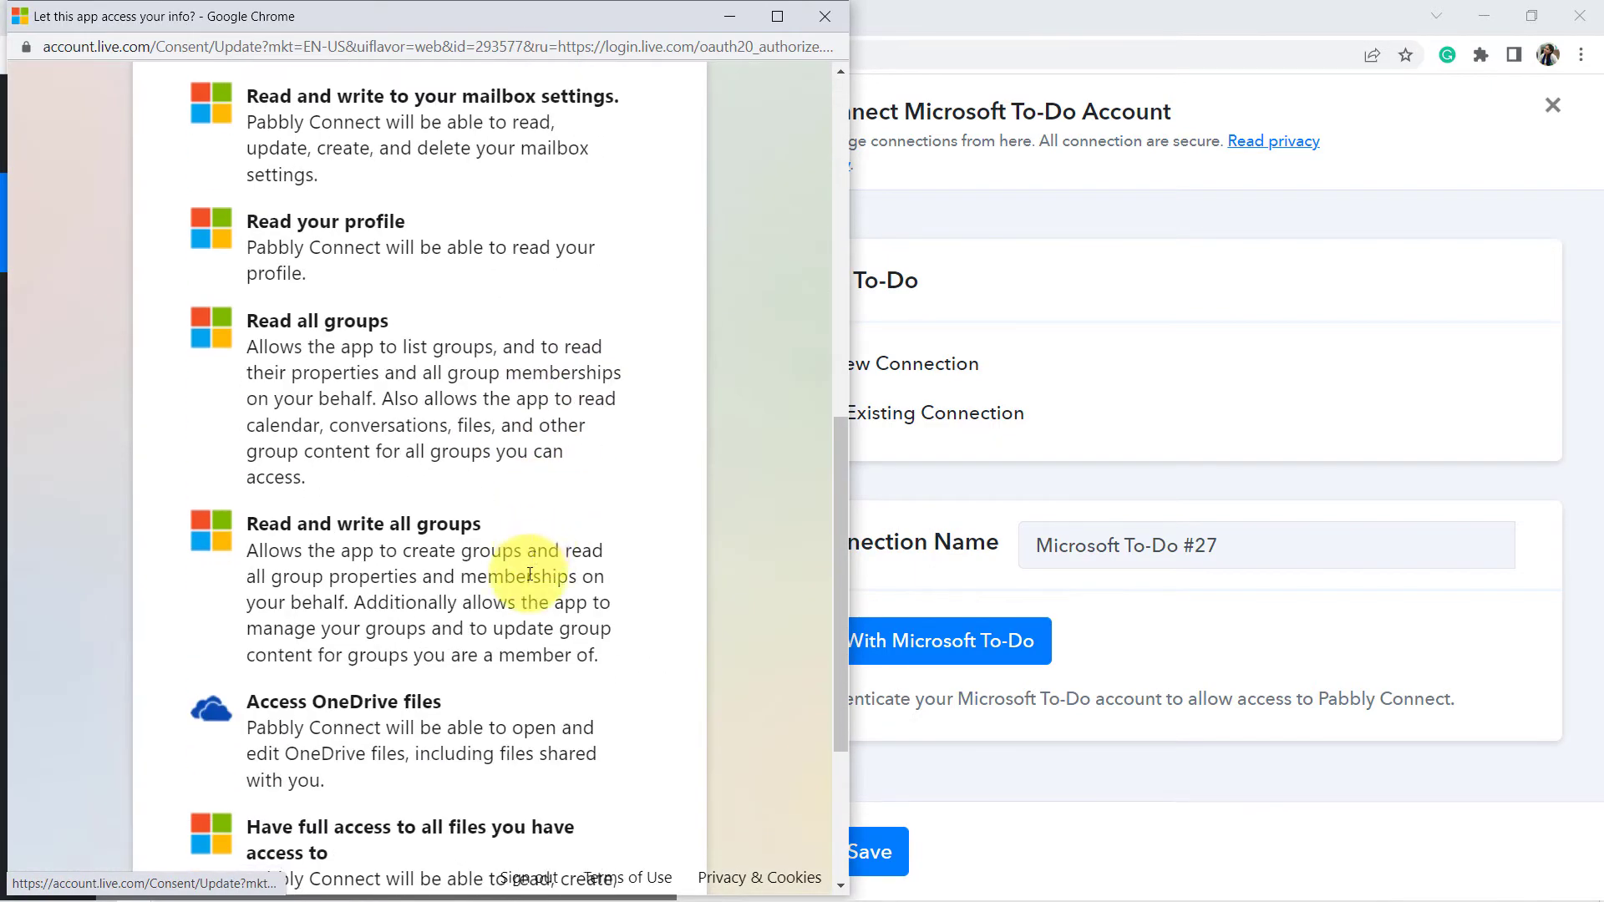
pyautogui.click(579, 785)
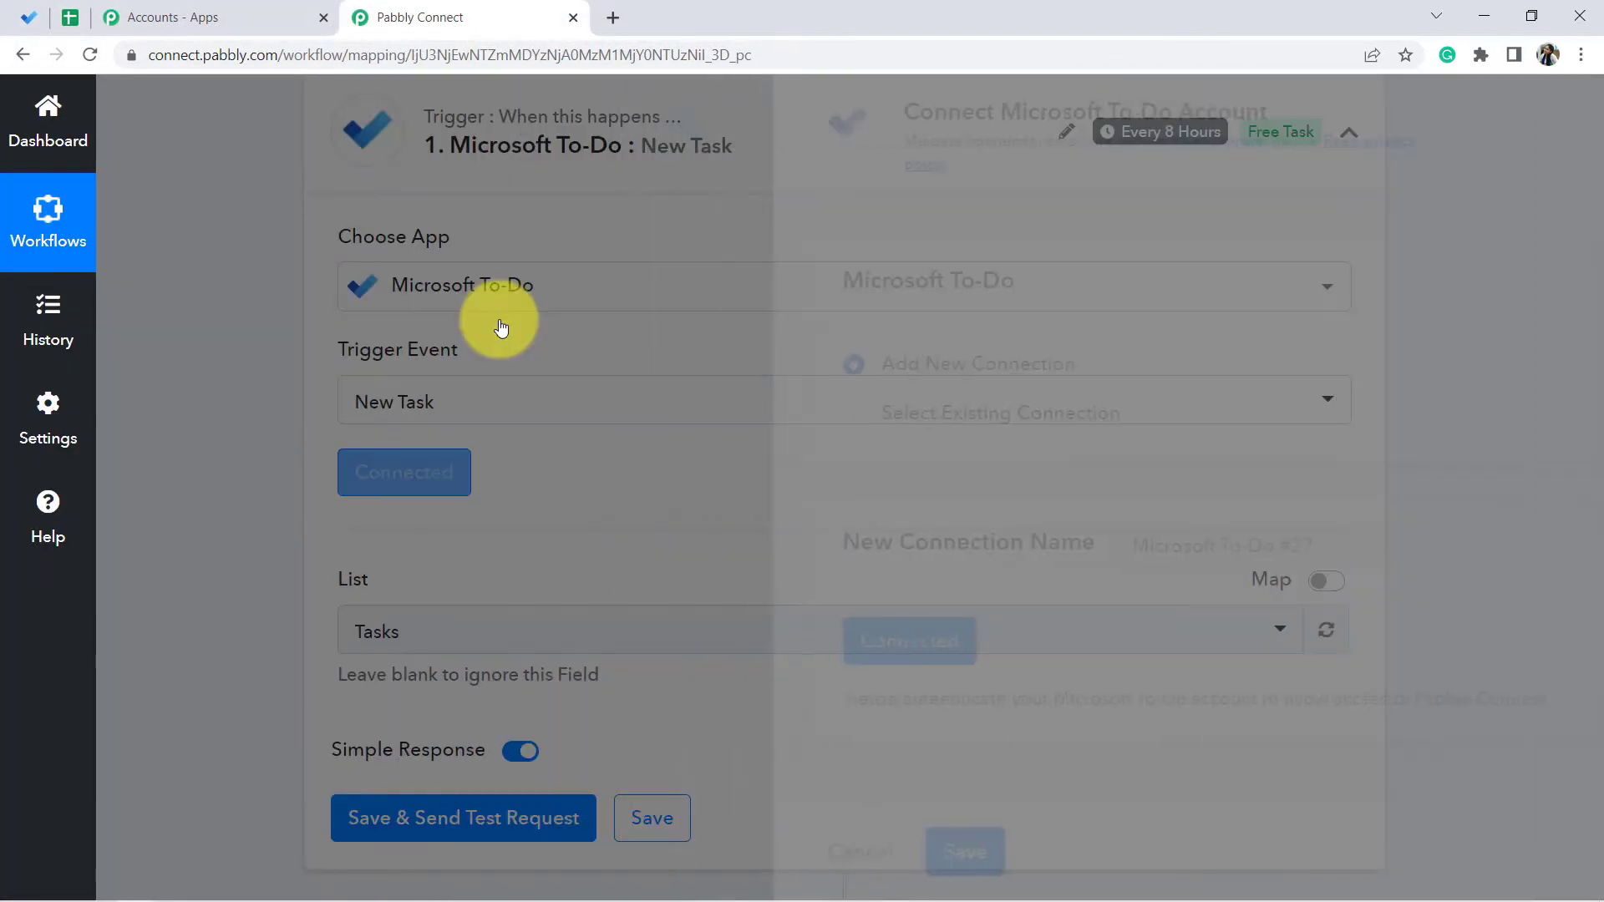
# - Review the trigger's list and Simple Response settings, comparing the selected list with the one in Microsoft To Do
pyautogui.scroll(-3, 530, 426)
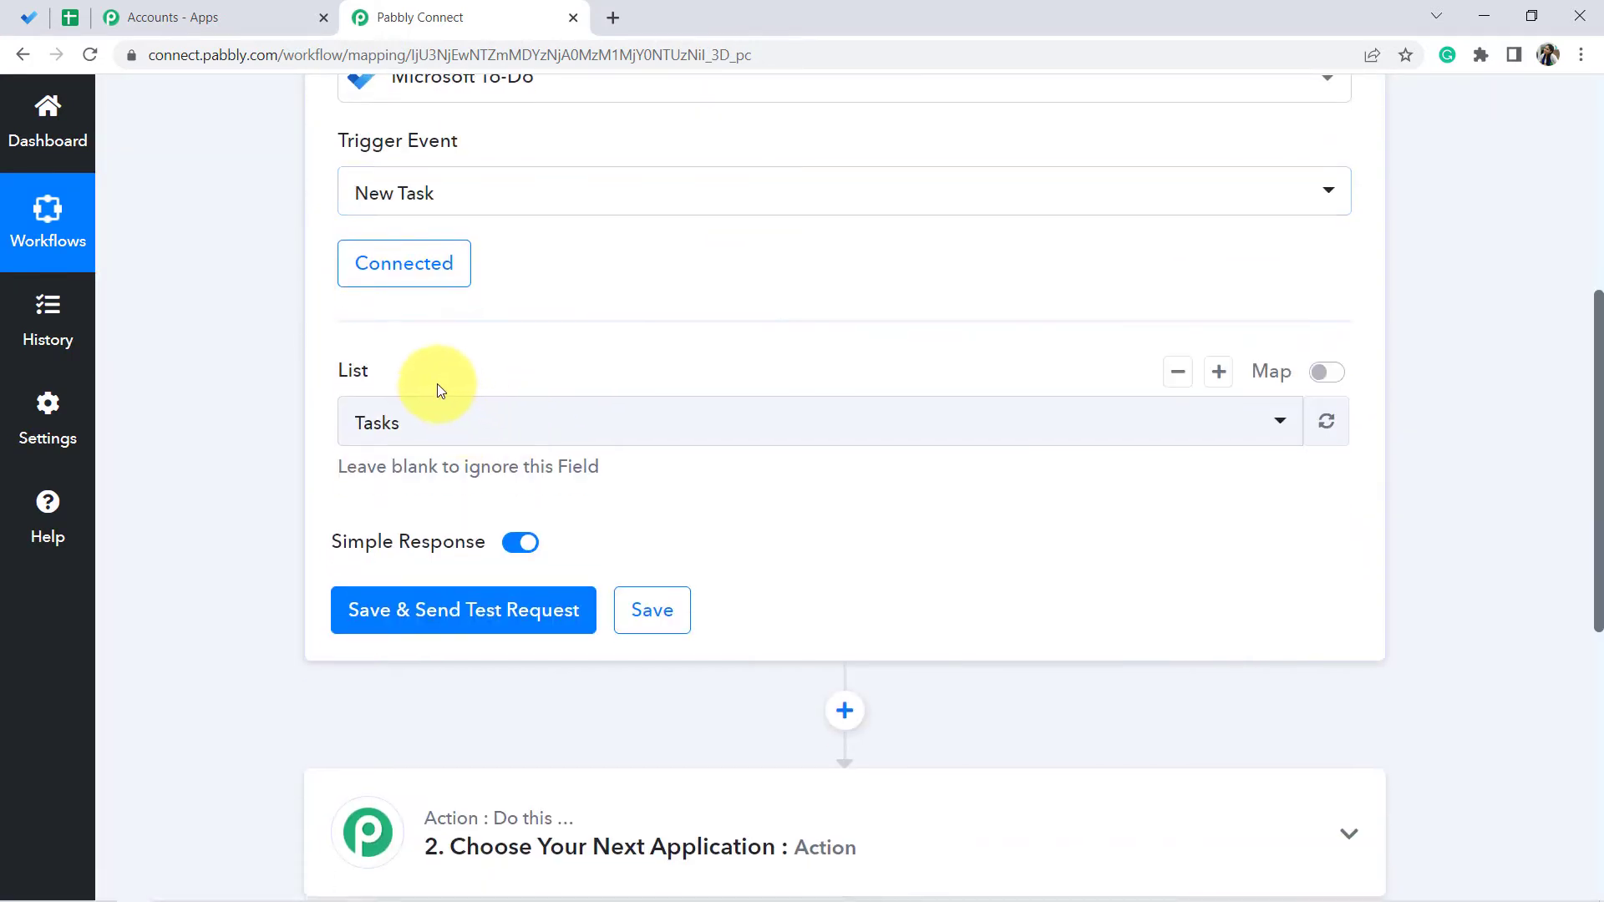
pyautogui.click(29, 18)
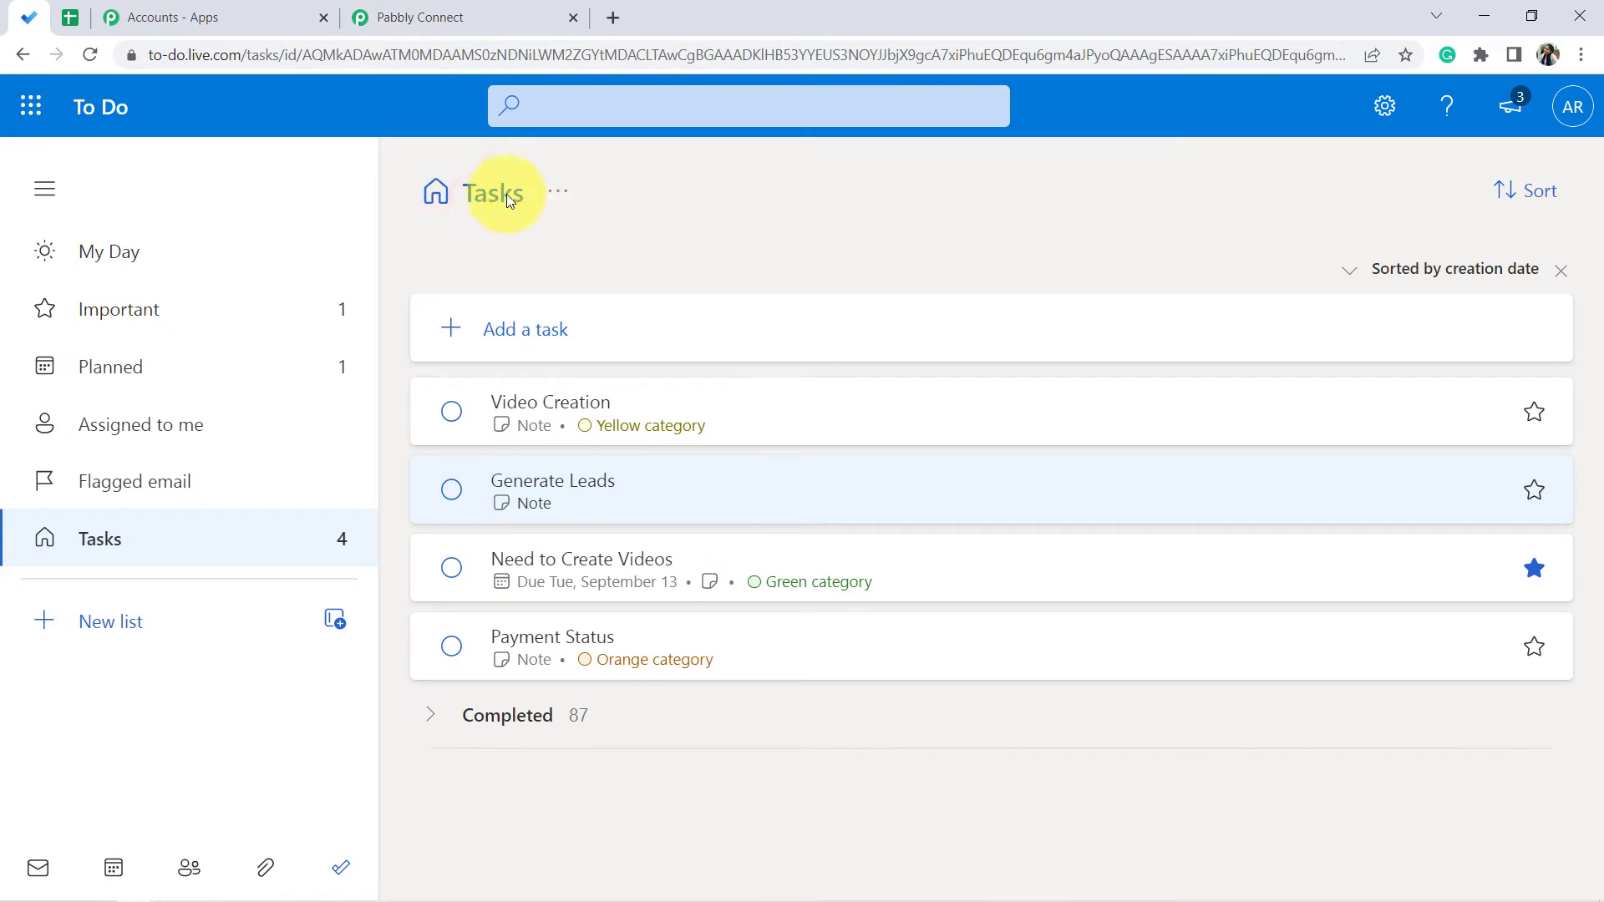
pyautogui.click(403, 6)
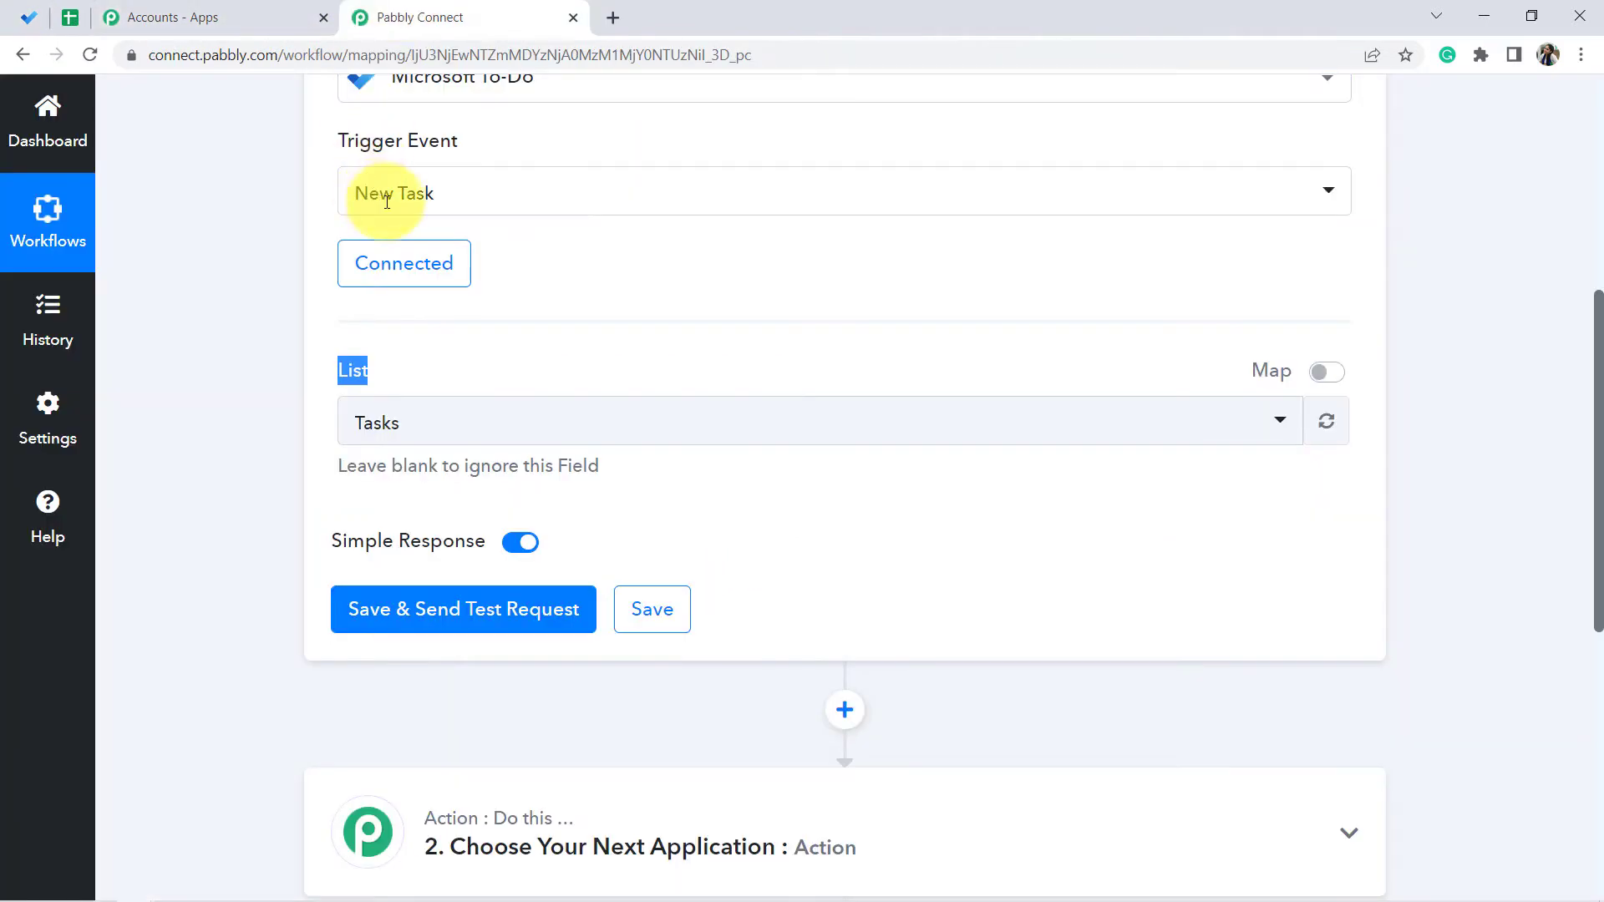
pyautogui.click(388, 452)
pyautogui.click(370, 544)
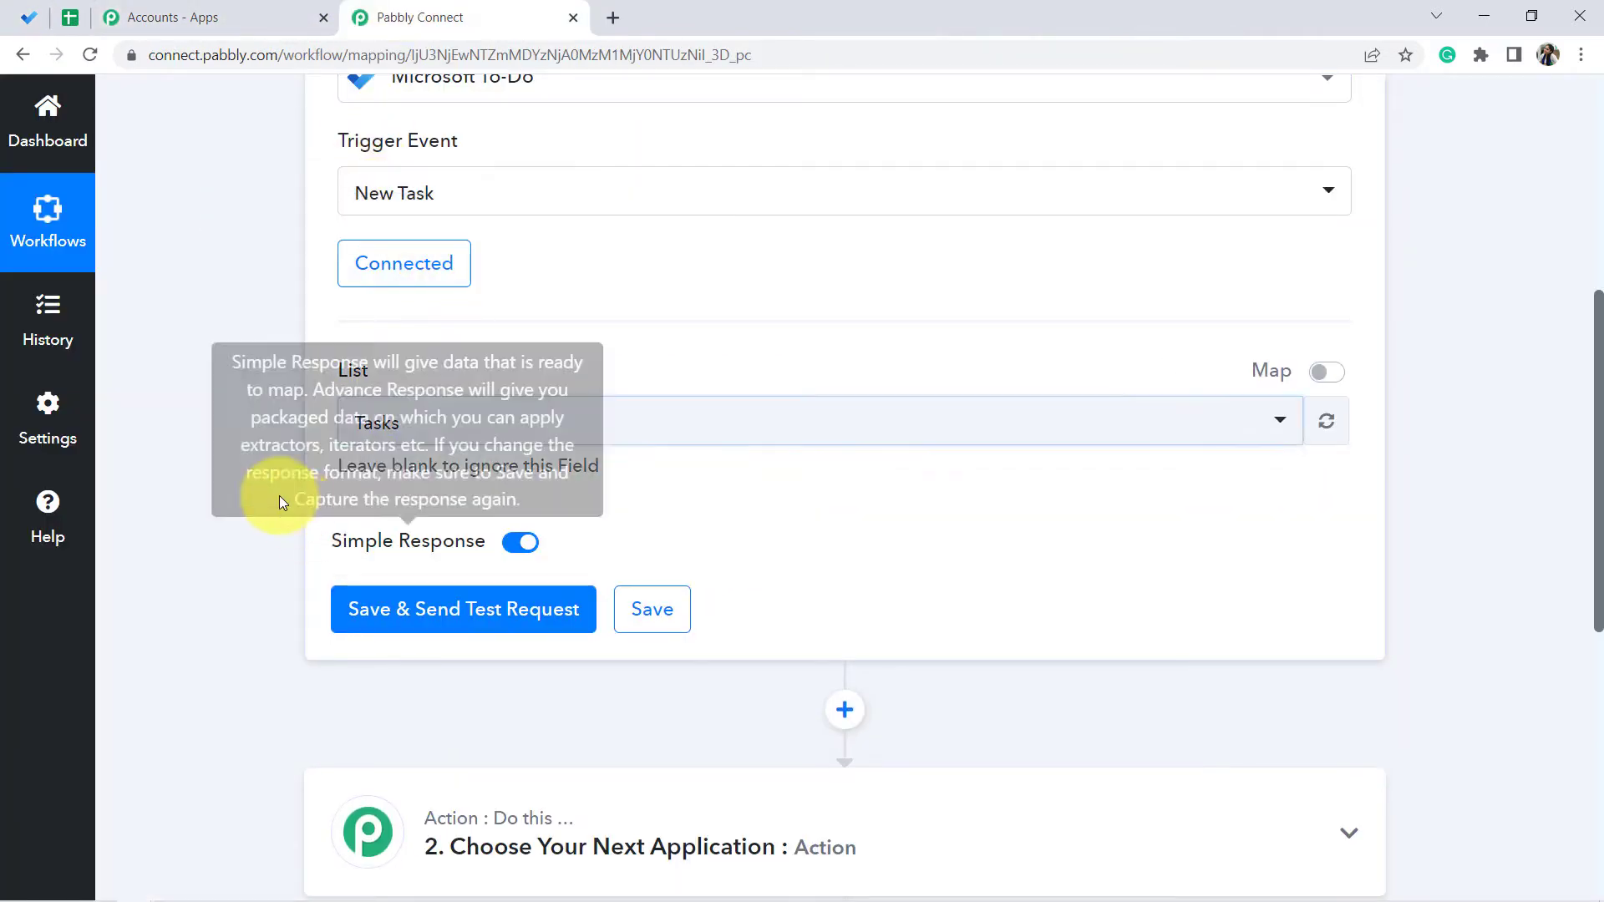
pyautogui.scroll(-4, 334, 367)
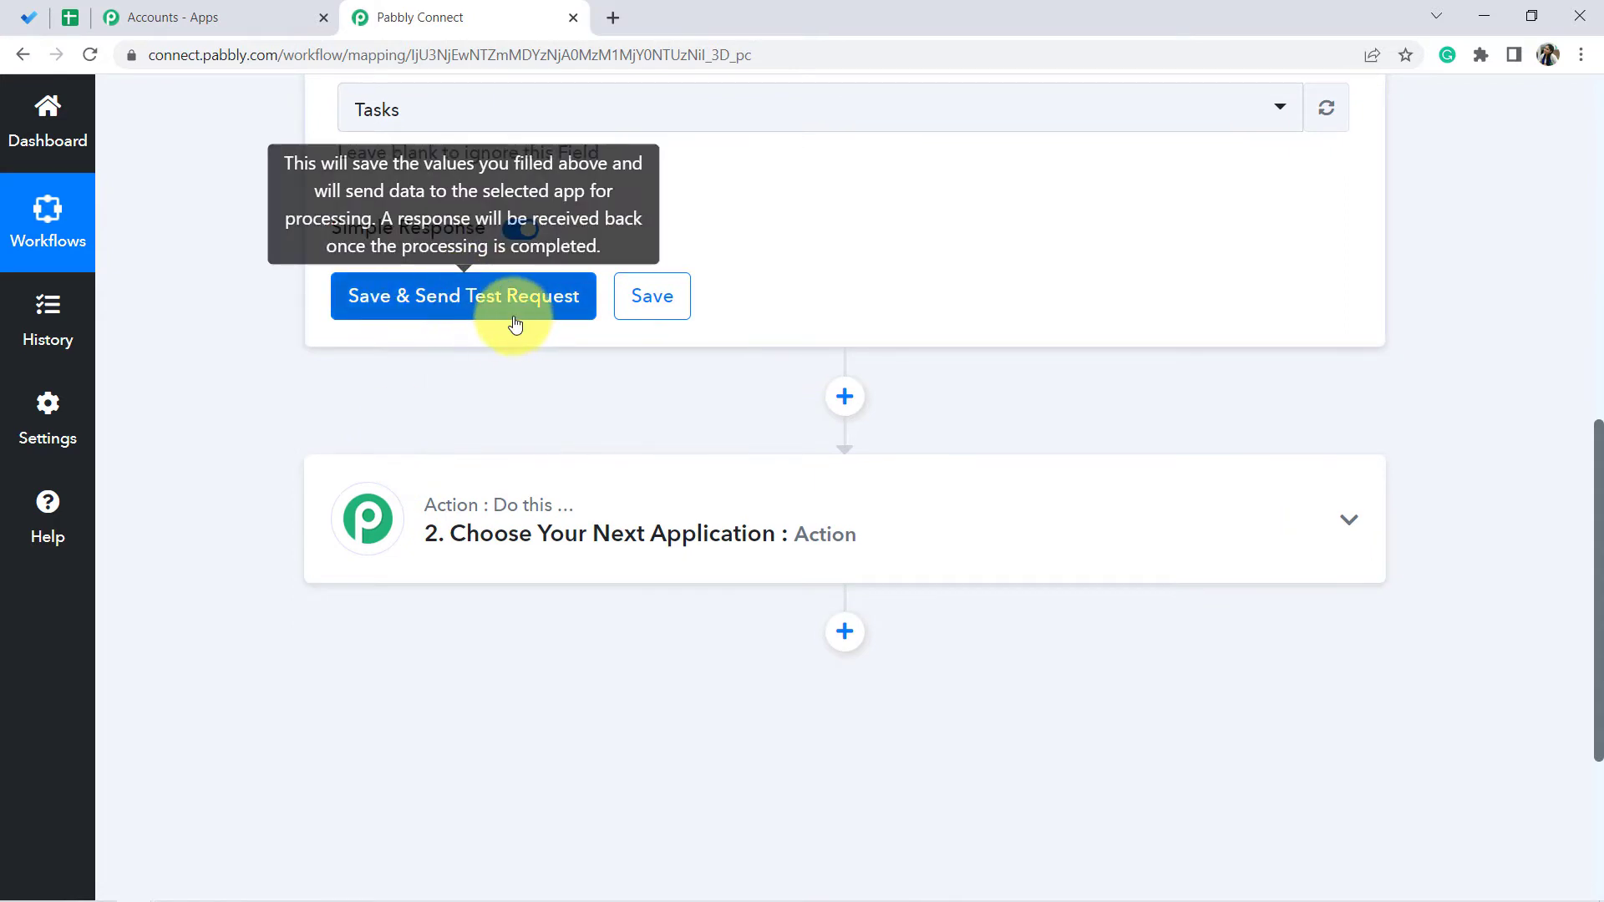
pyautogui.scroll(5, 500, 332)
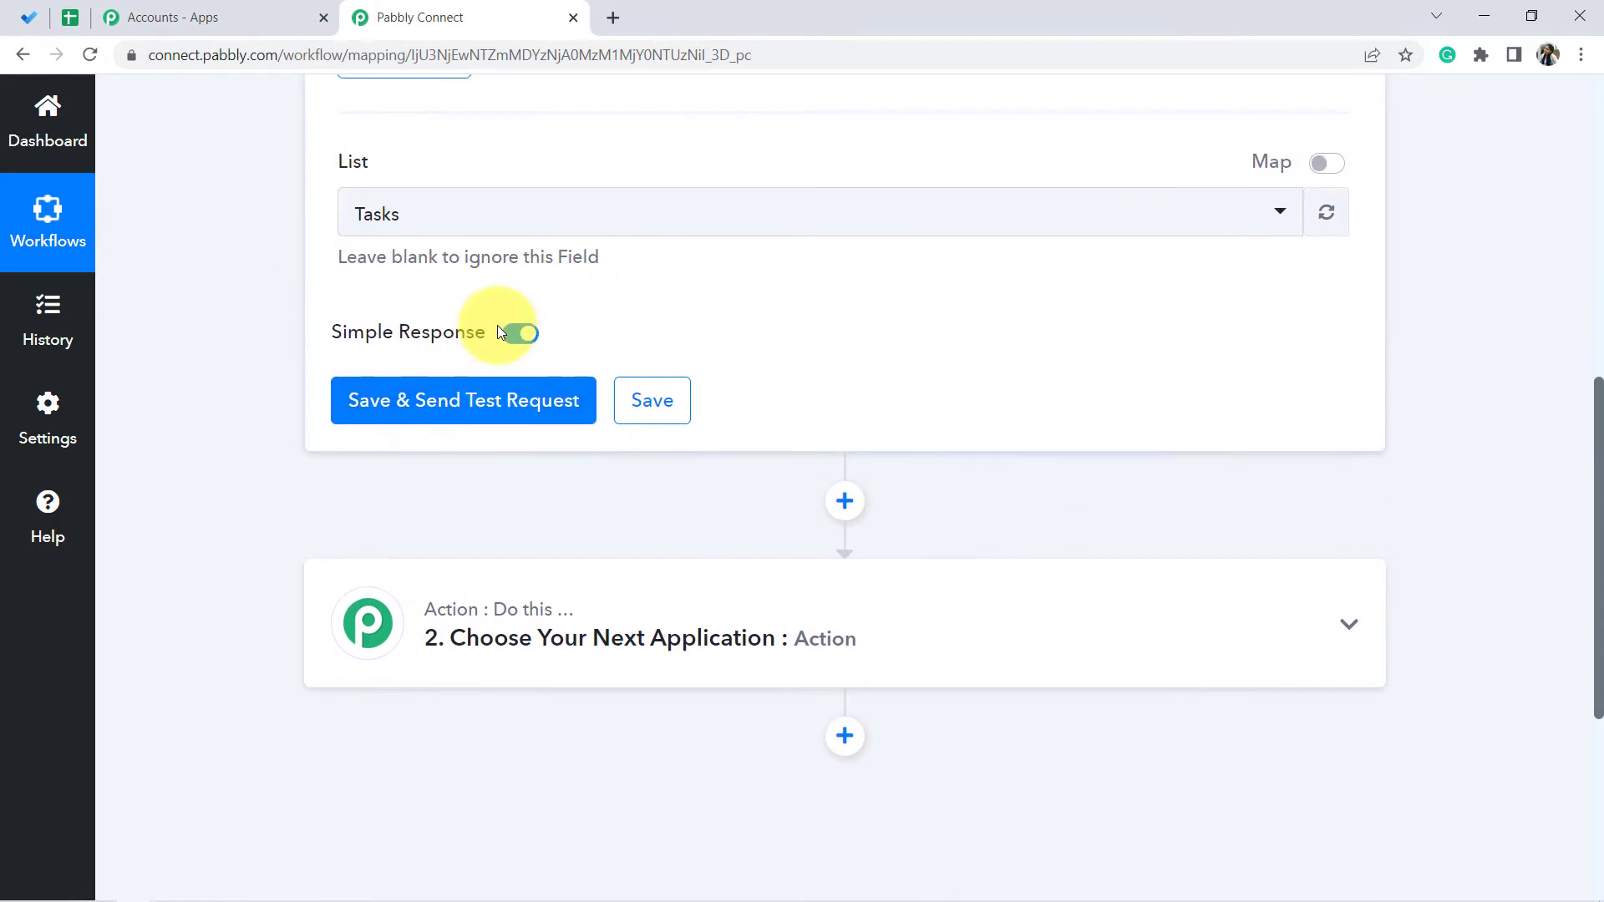
pyautogui.scroll(4, 543, 466)
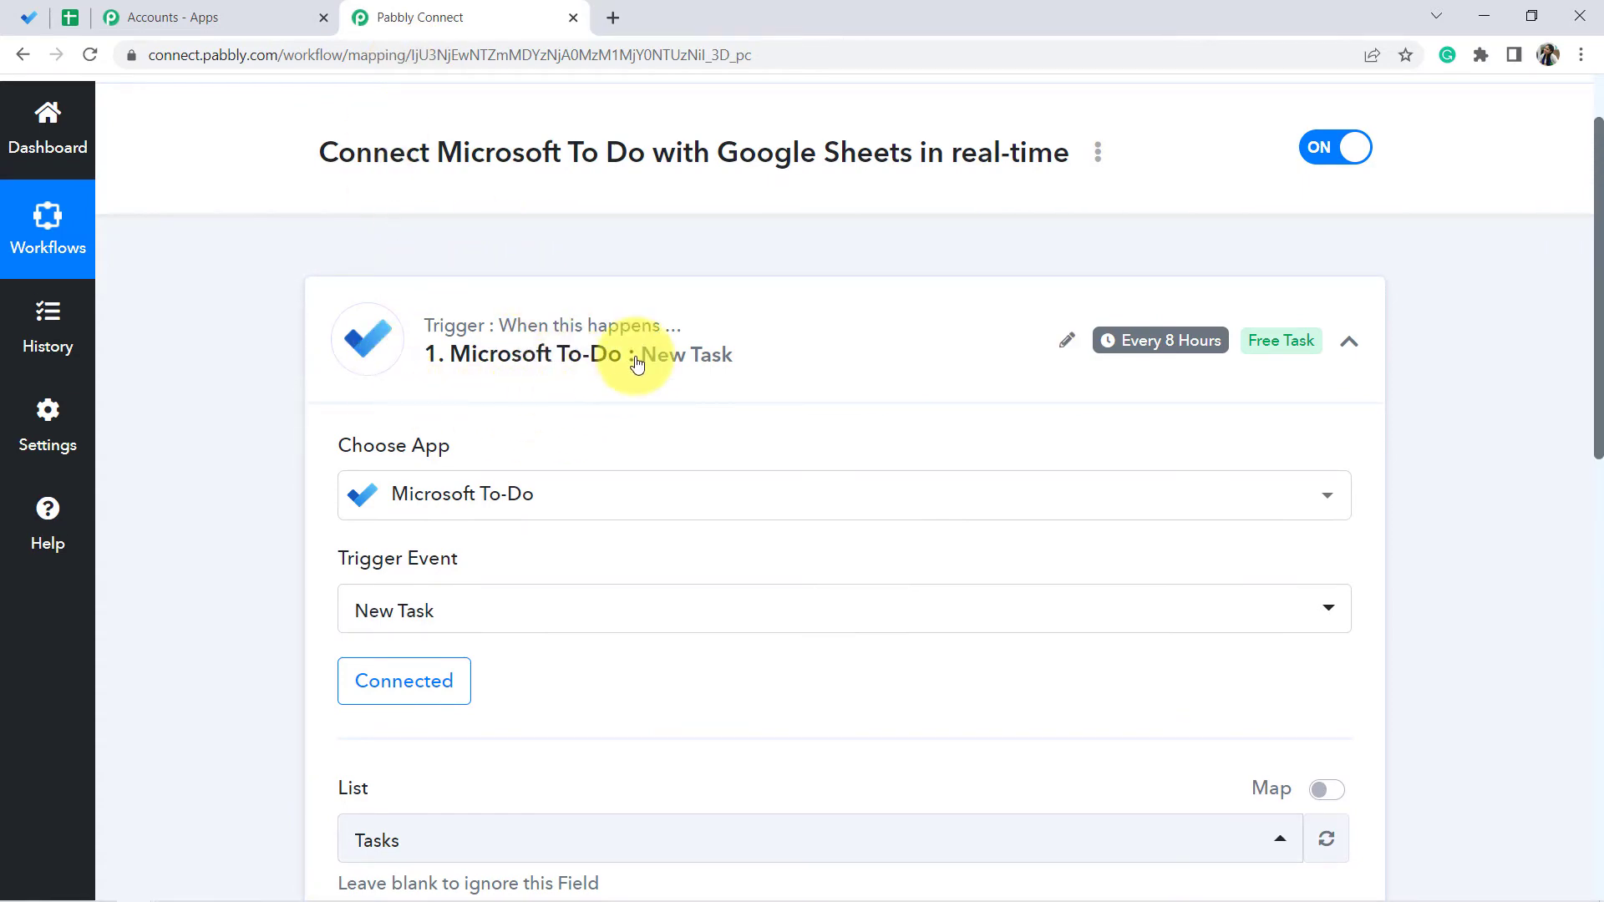
pyautogui.scroll(-7, 625, 355)
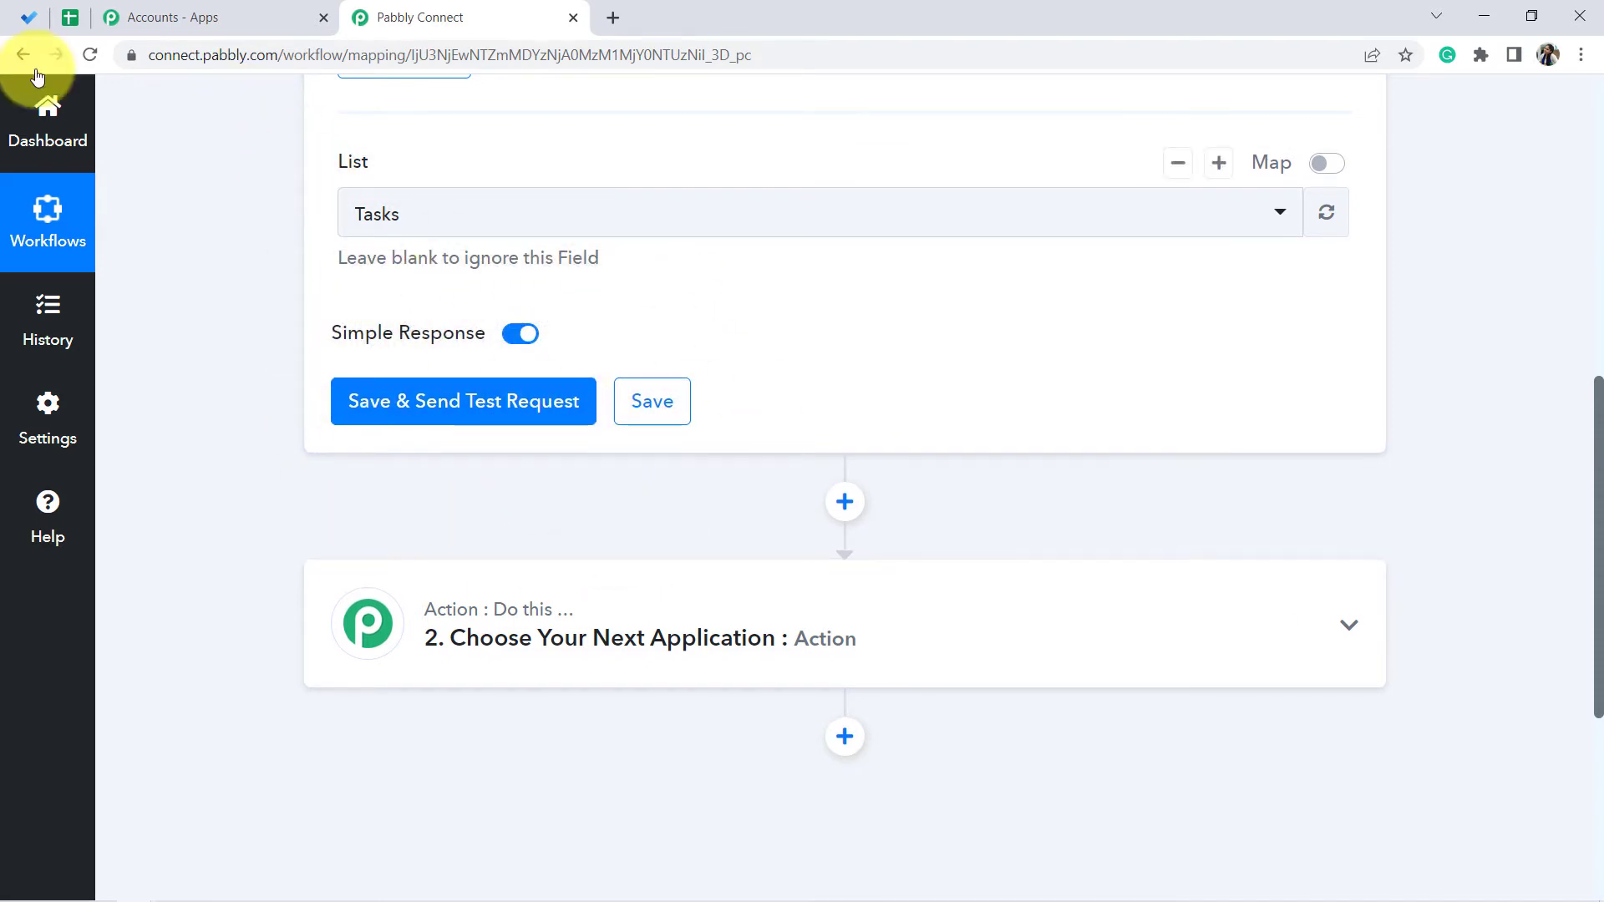
# - Switch to Microsoft To Do, start a new task, and copy the lunch and meeting paragraph from the Notepad notes
pyautogui.click(40, 14)
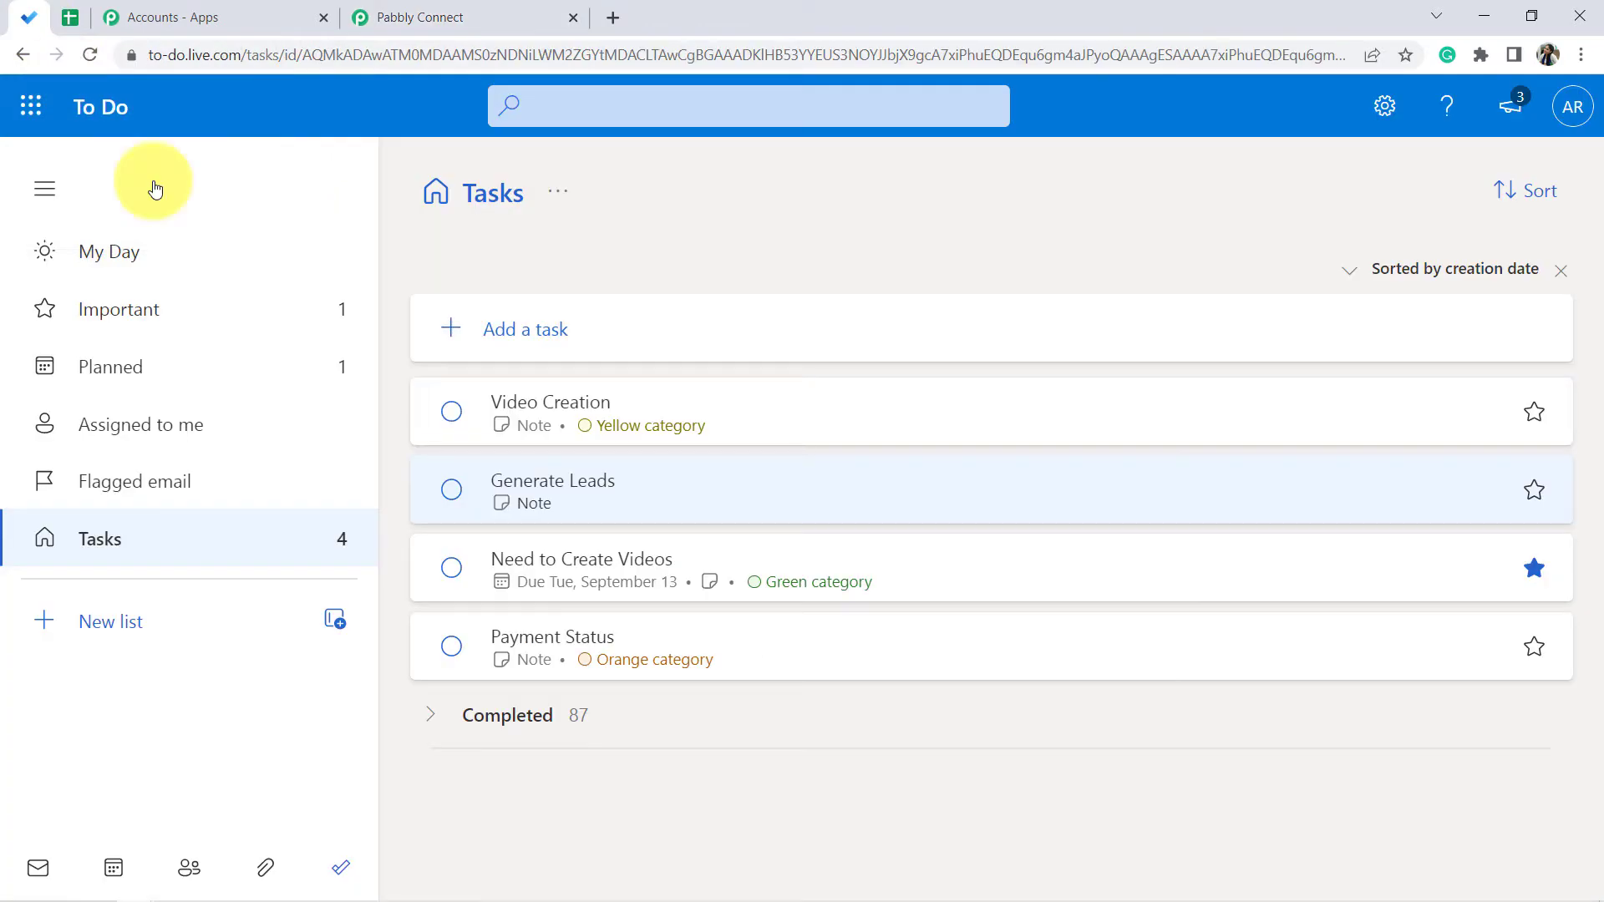
pyautogui.click(517, 337)
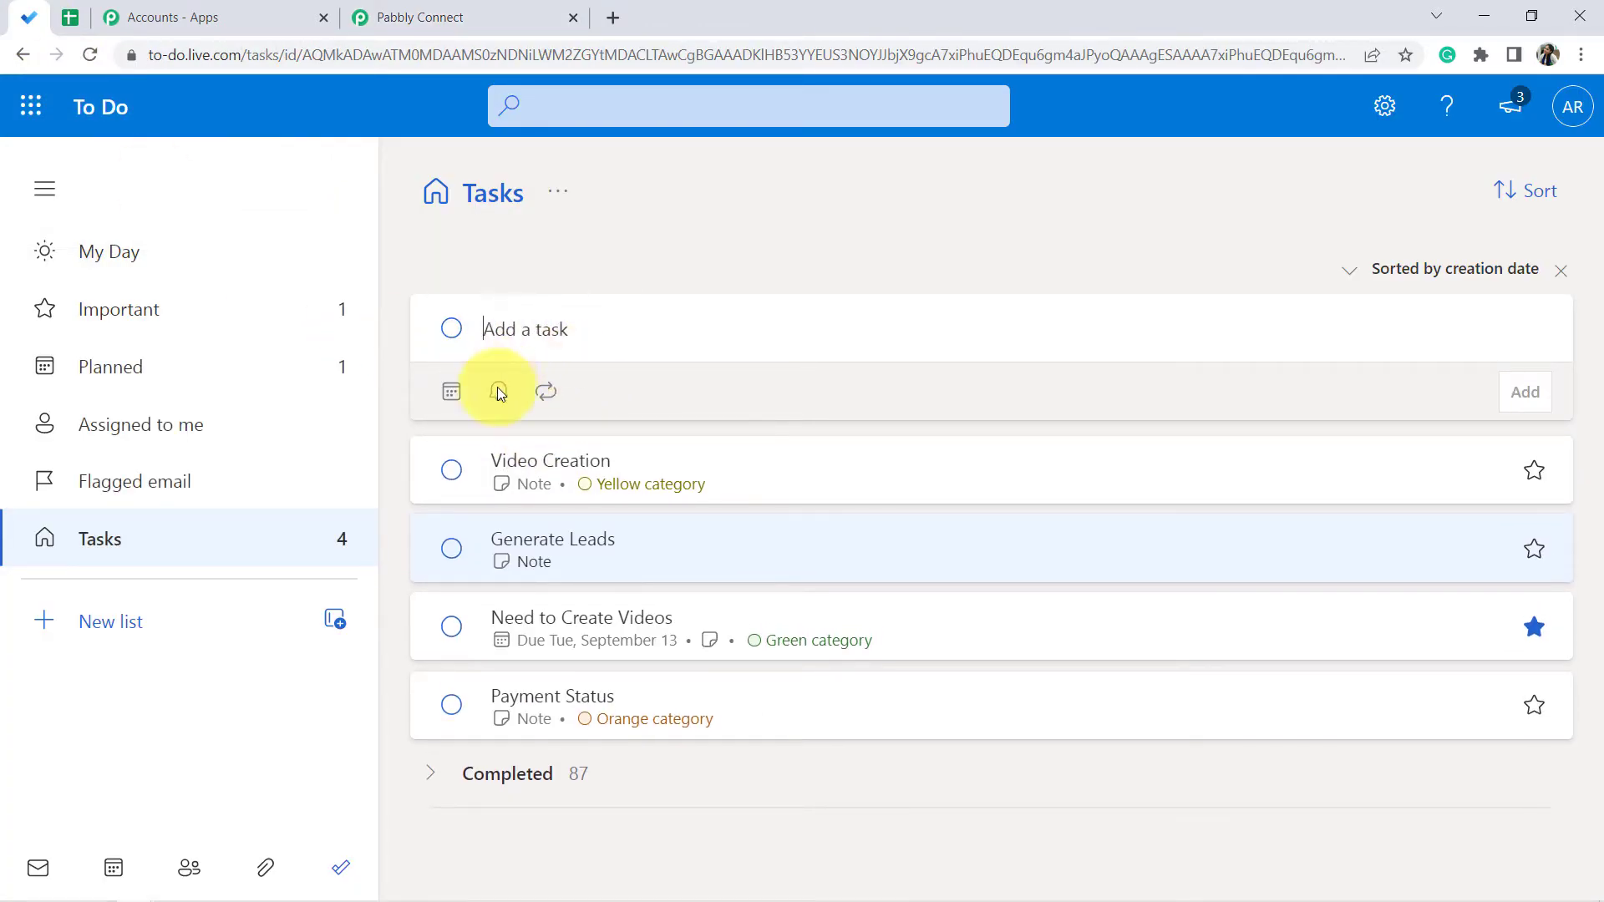
pyautogui.moveTo(242, 886)
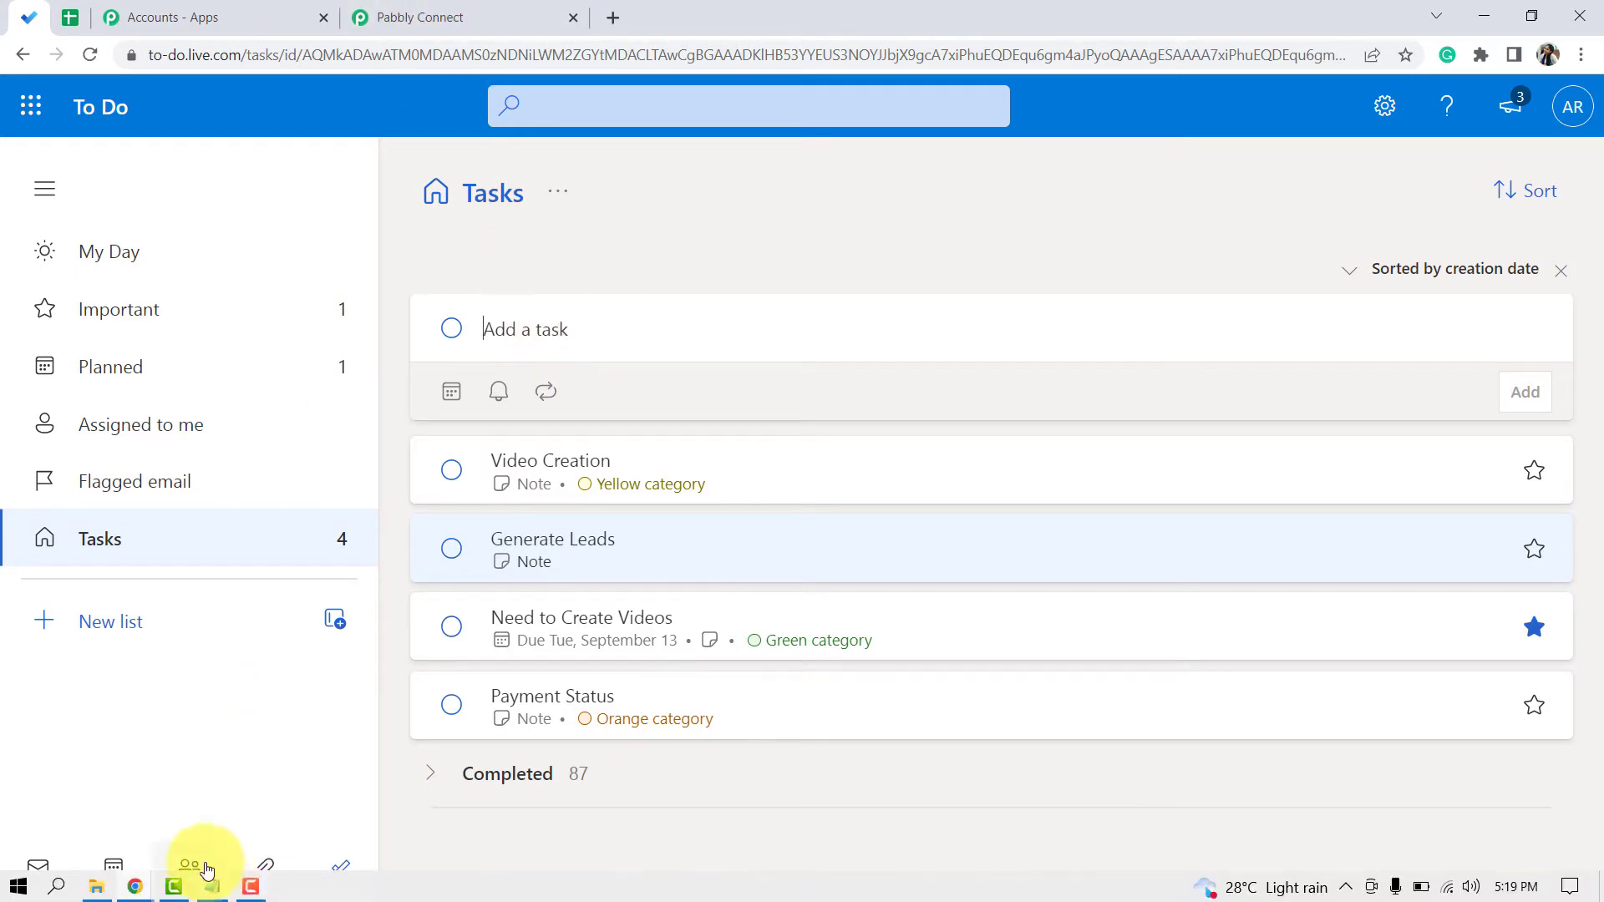
pyautogui.click(214, 887)
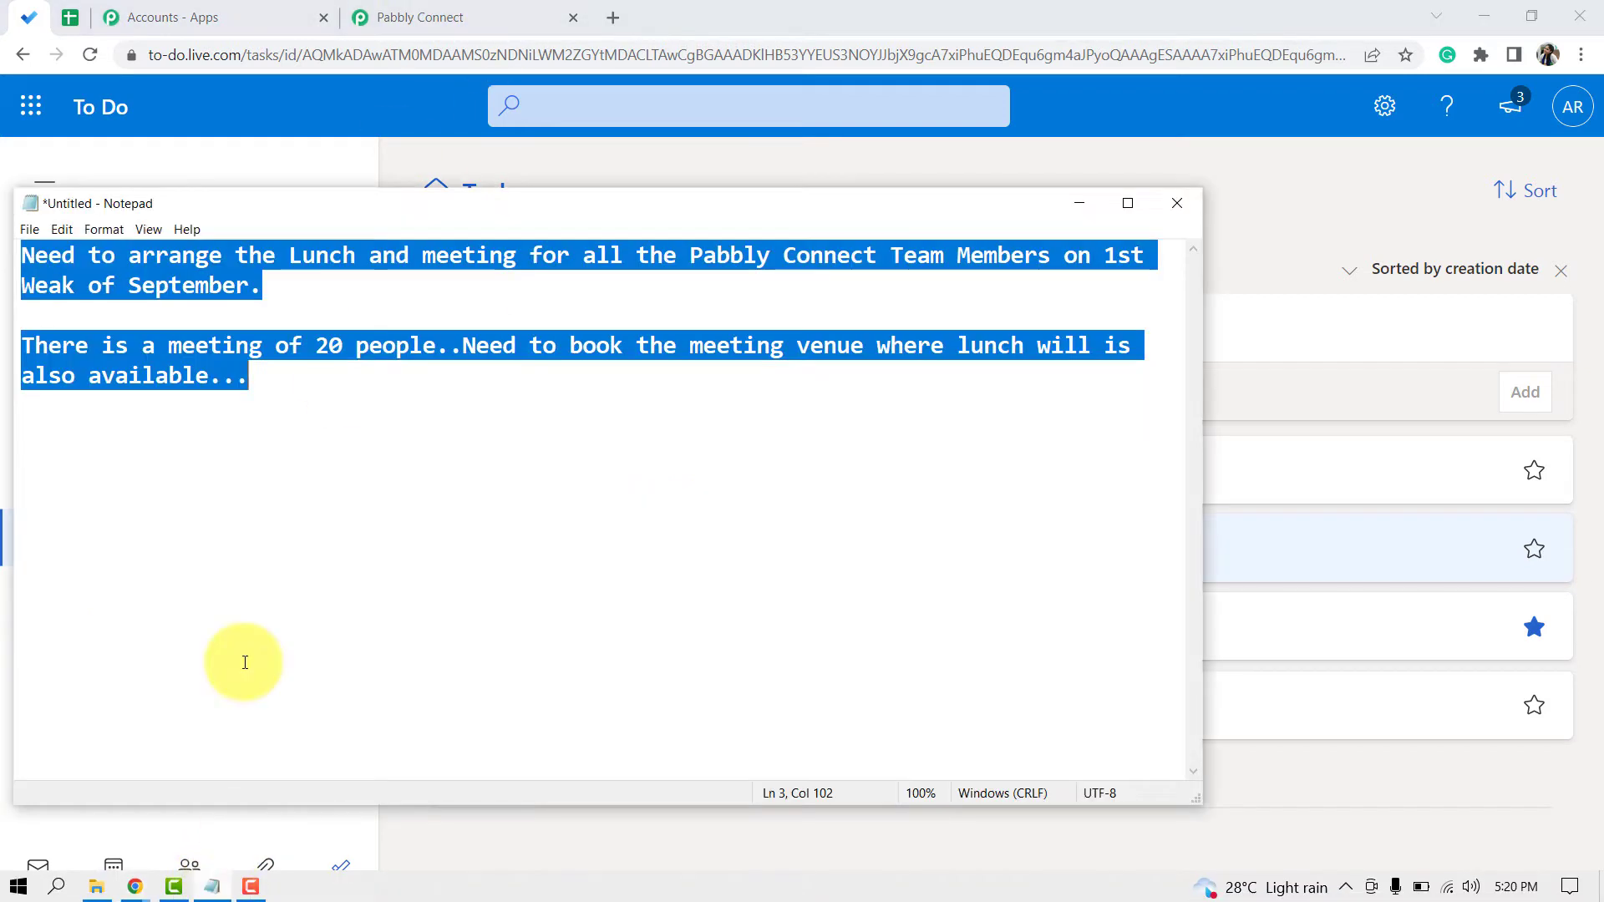
pyautogui.click(134, 267)
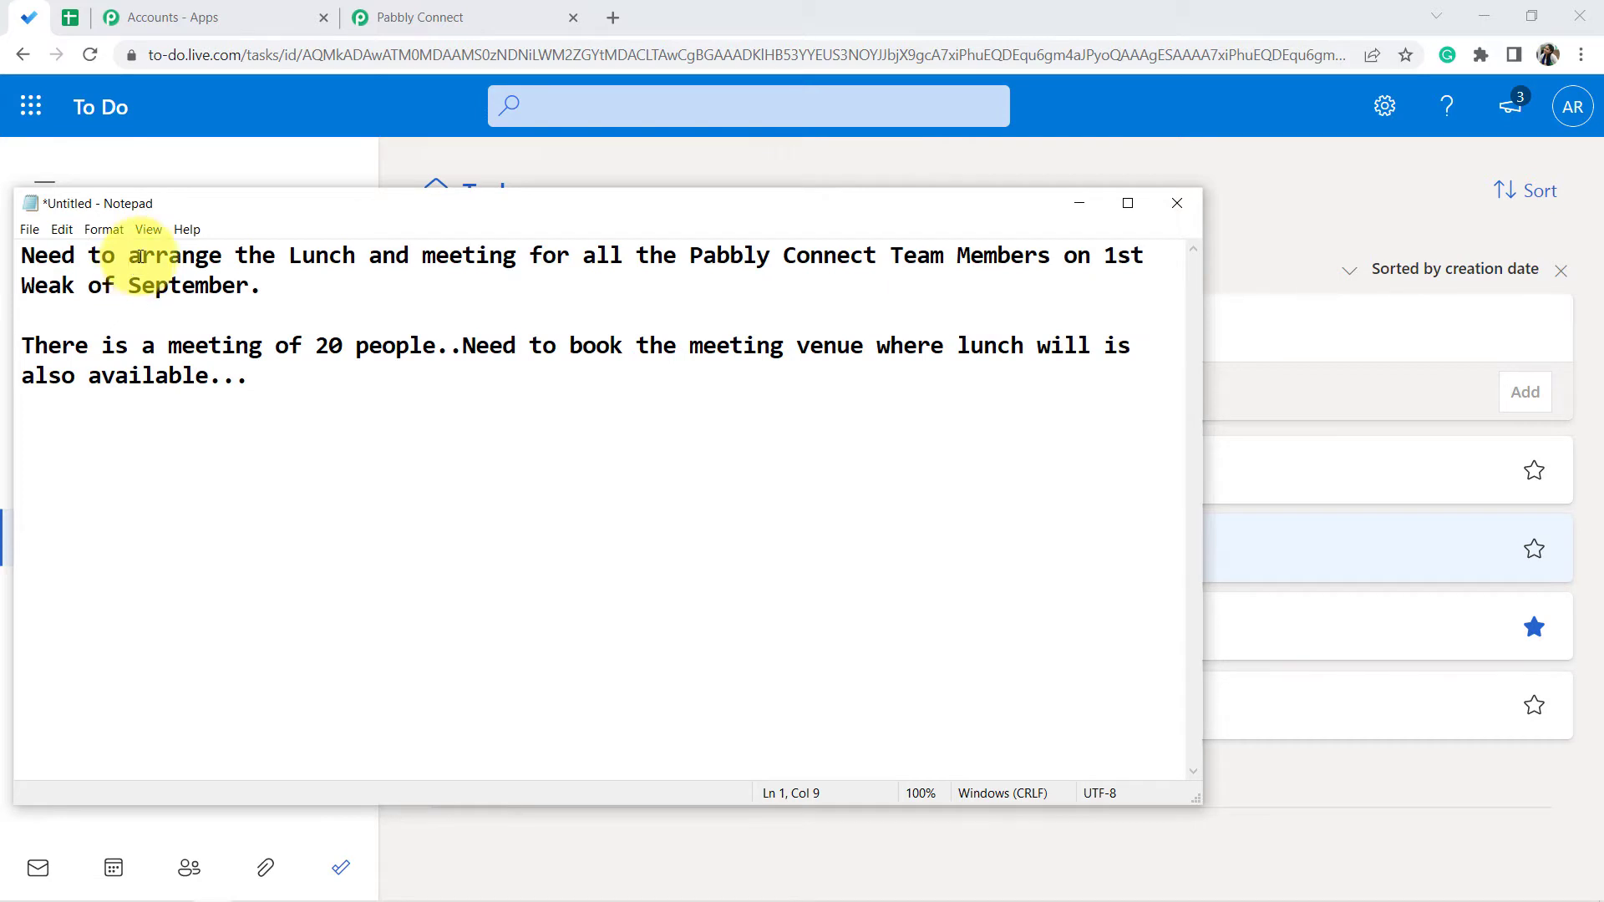
pyautogui.moveTo(22, 255); pyautogui.dragTo(686, 280)
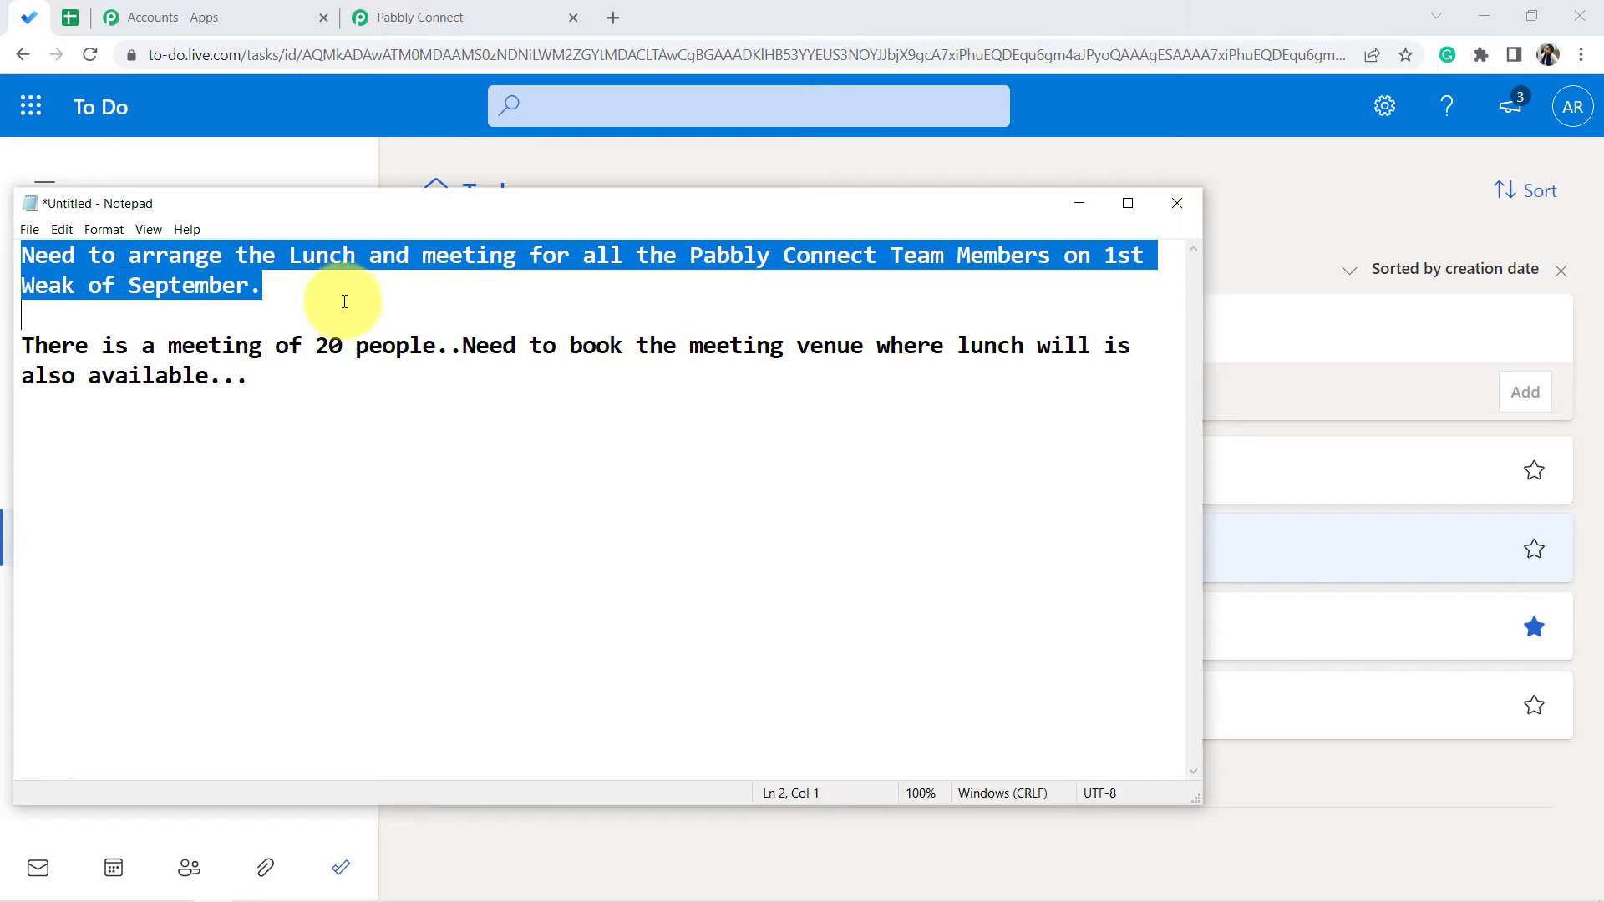
pyautogui.click(1261, 214)
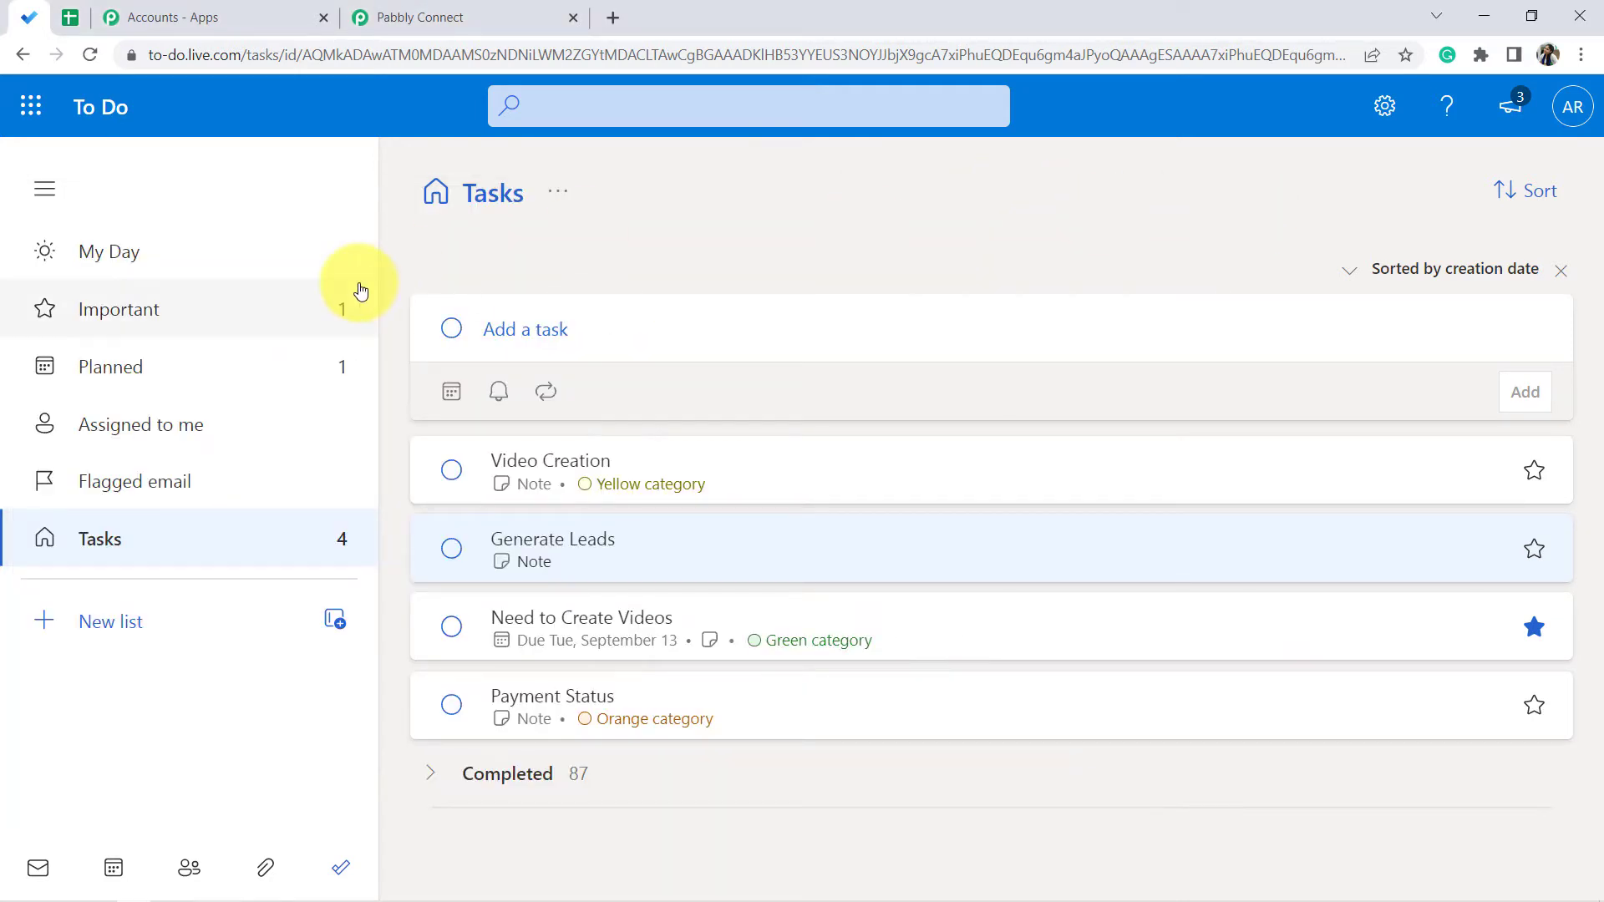
# - Add the task "Need to arrange the Lunch and meeting for all the Pabbly Connect Team Members on 1st Week of September." to the Tasks list
pyautogui.click(524, 334)
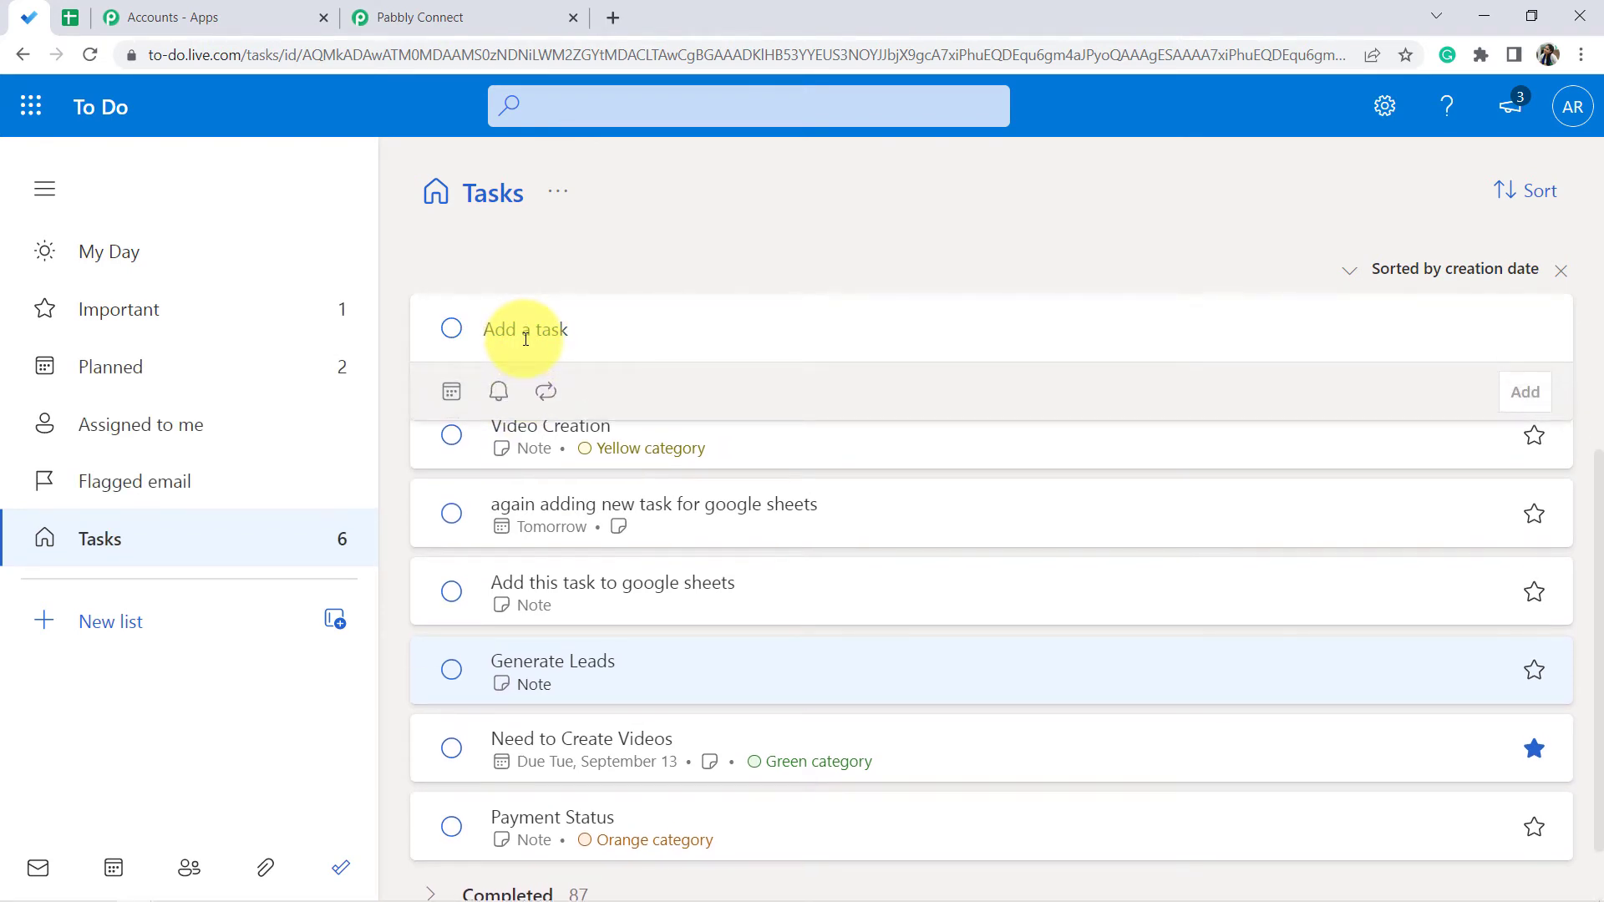
pyautogui.write('Need to arrange the Lunch and meeting for all the Pabbly Connect Team Members on 1st Week of September.')
pyautogui.moveTo(543, 332); pyautogui.dragTo(1281, 319)
pyautogui.click(1332, 326)
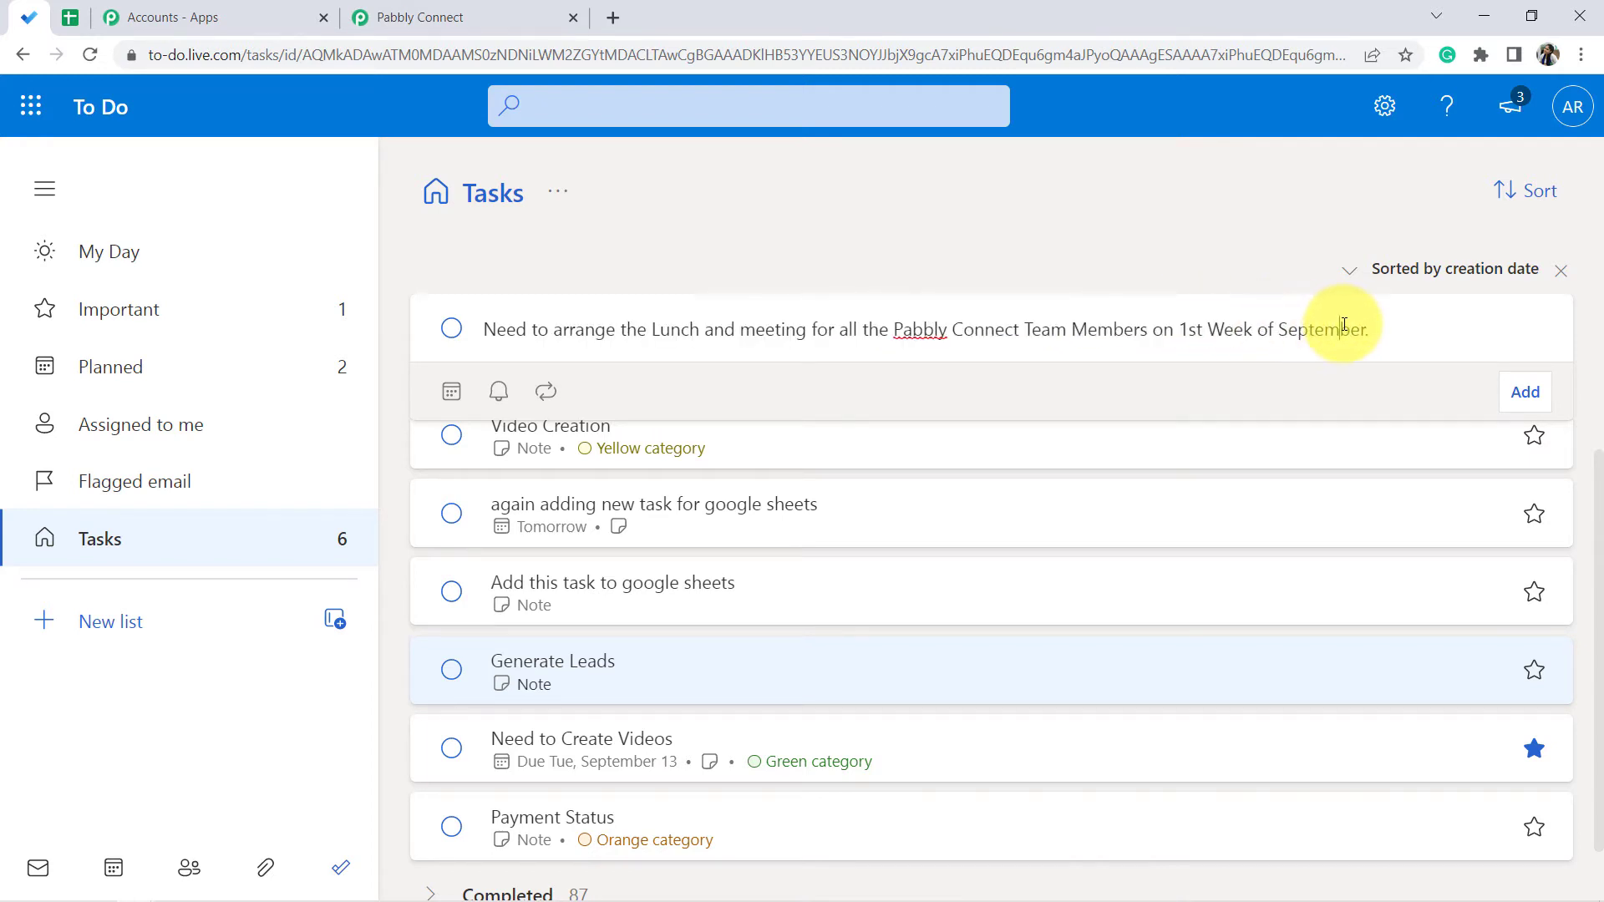
pyautogui.click(1522, 397)
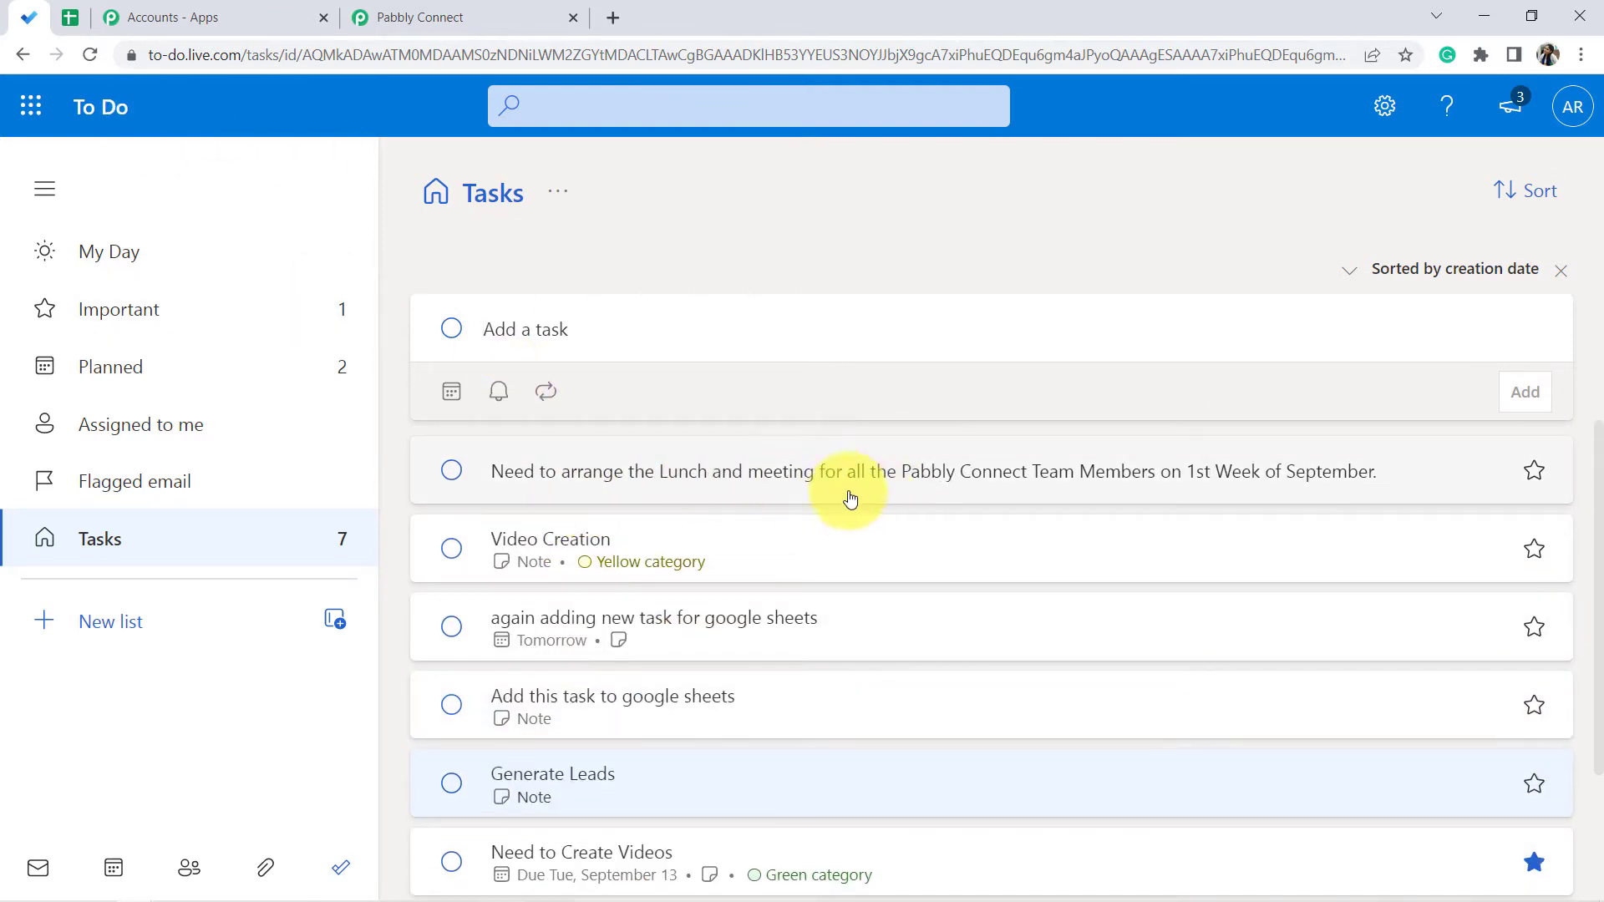
# - Open the new lunch and meeting task's details and copy the paragraph about booking a venue for 20 people from Notepad
pyautogui.click(847, 484)
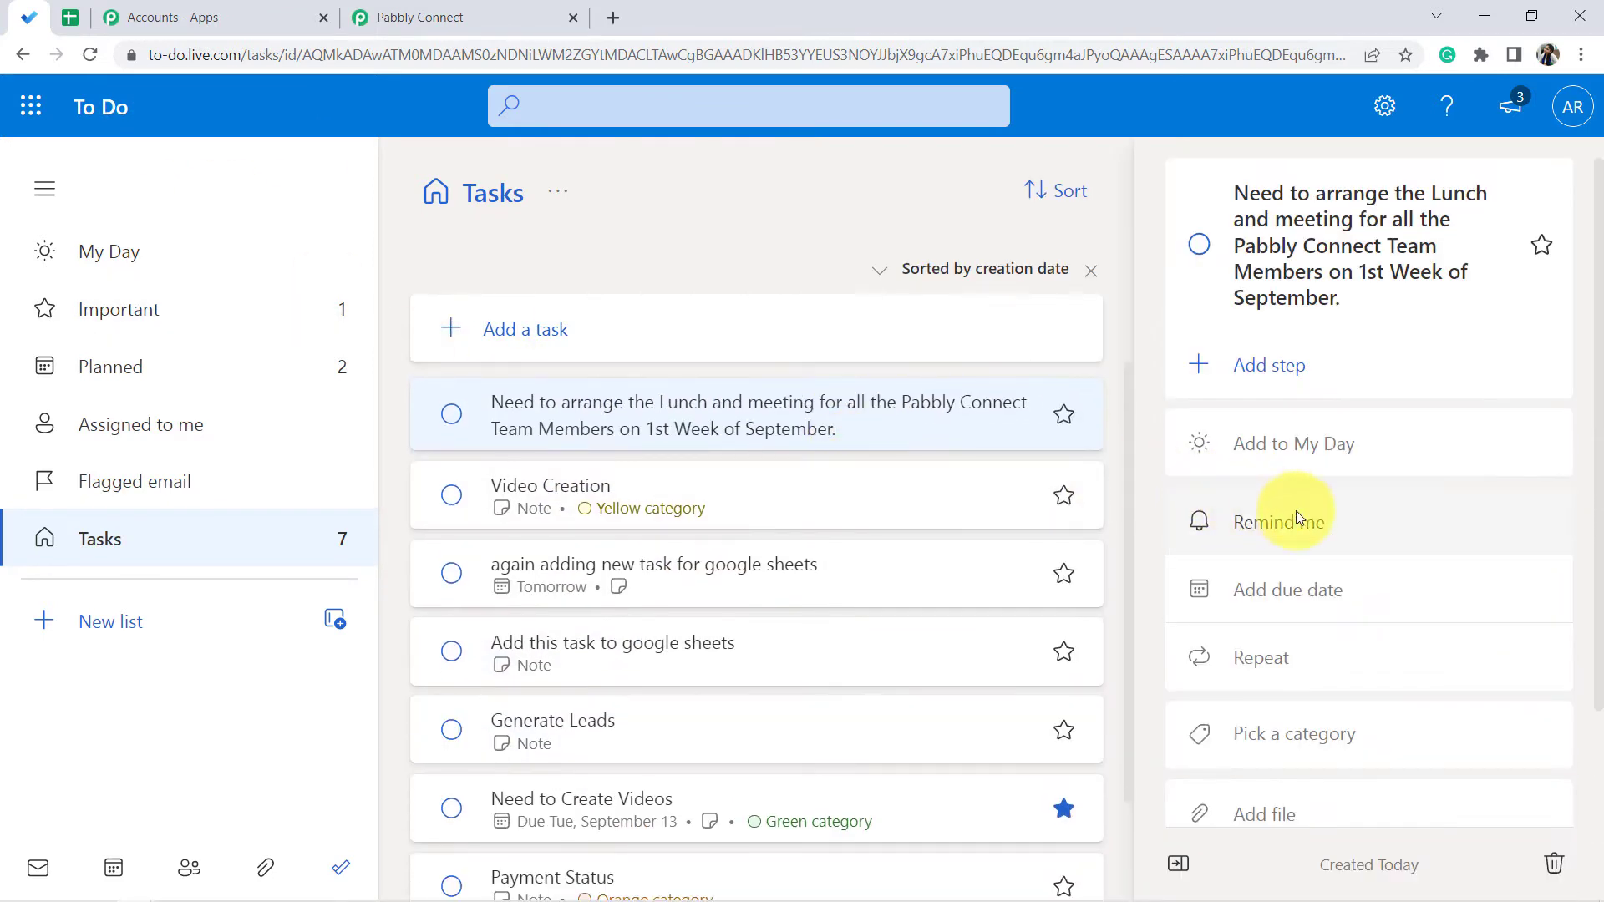
pyautogui.scroll(-2, 1379, 577)
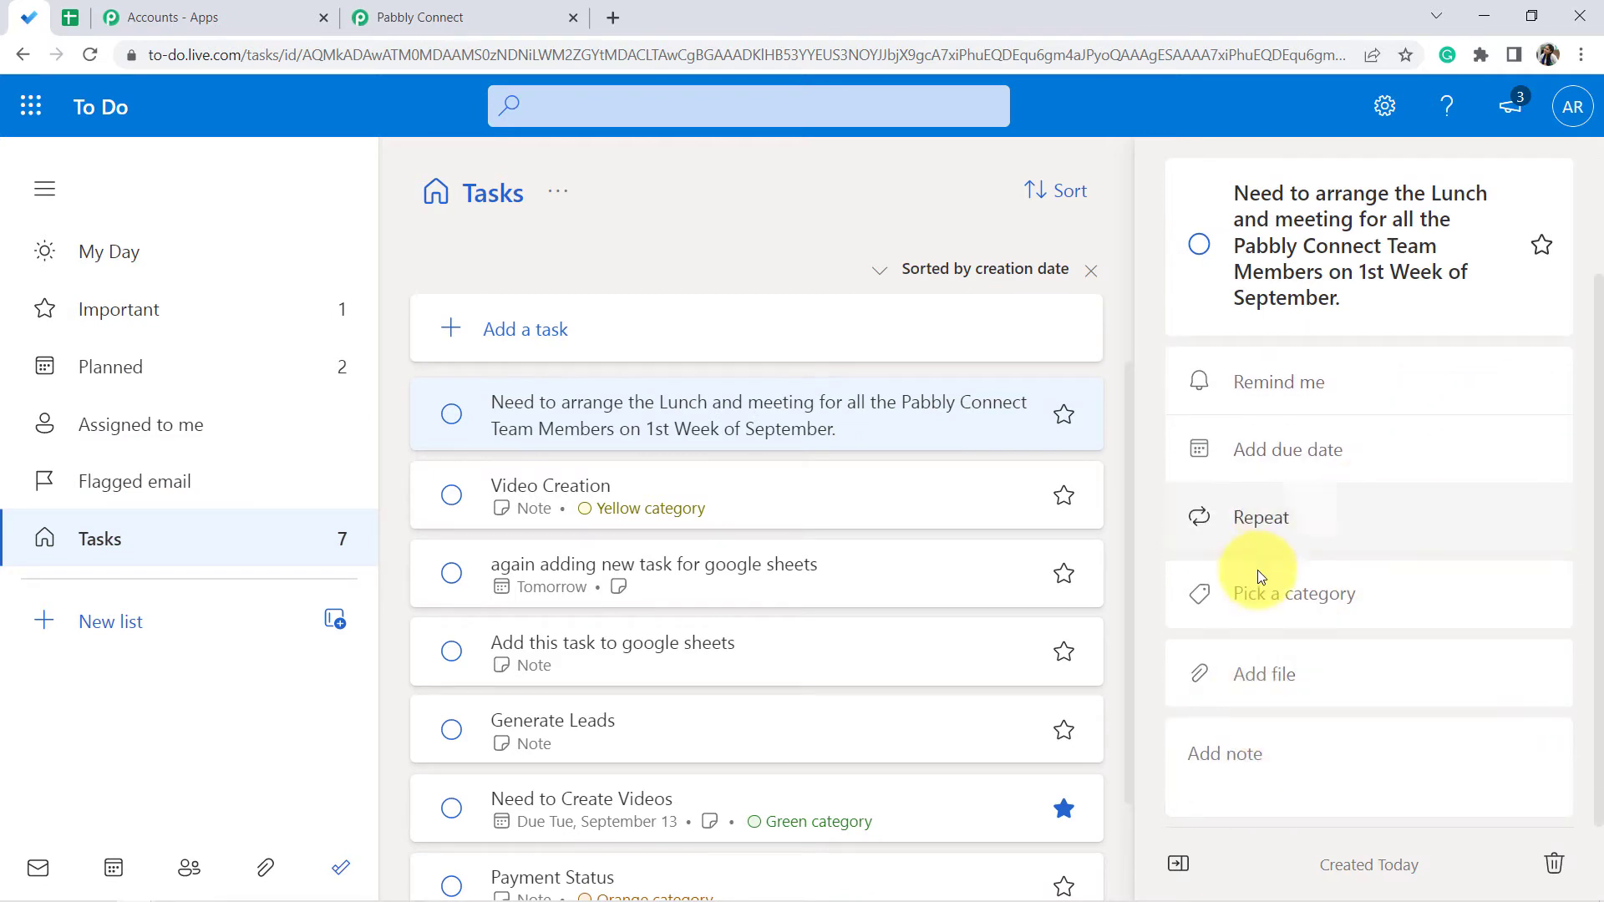
pyautogui.click(1262, 731)
pyautogui.moveTo(143, 885)
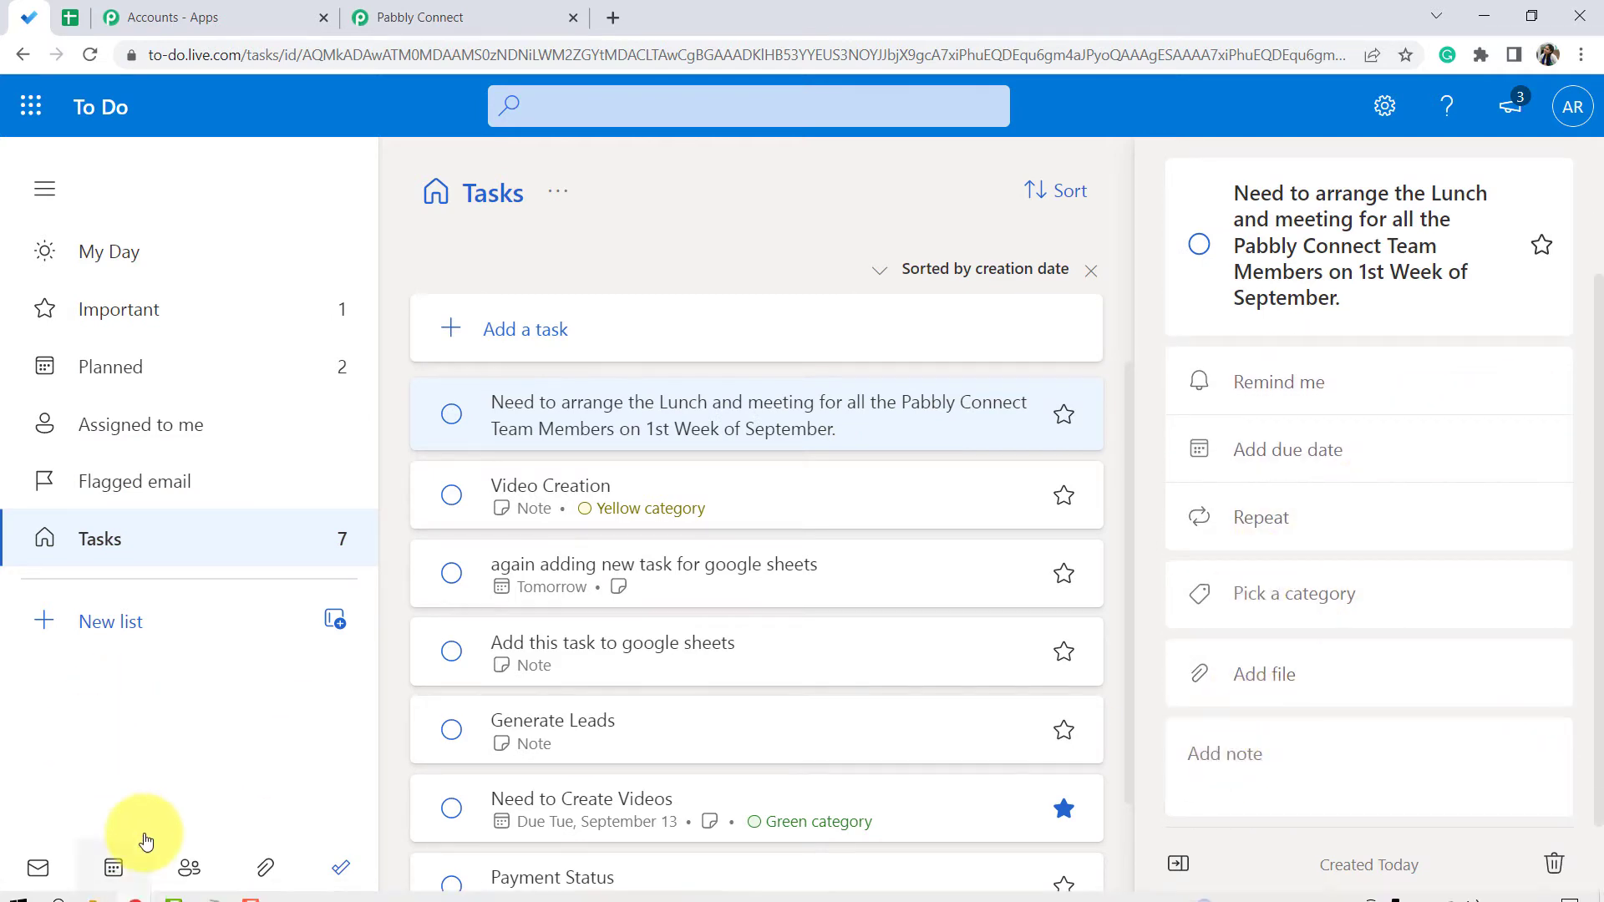
pyautogui.click(224, 892)
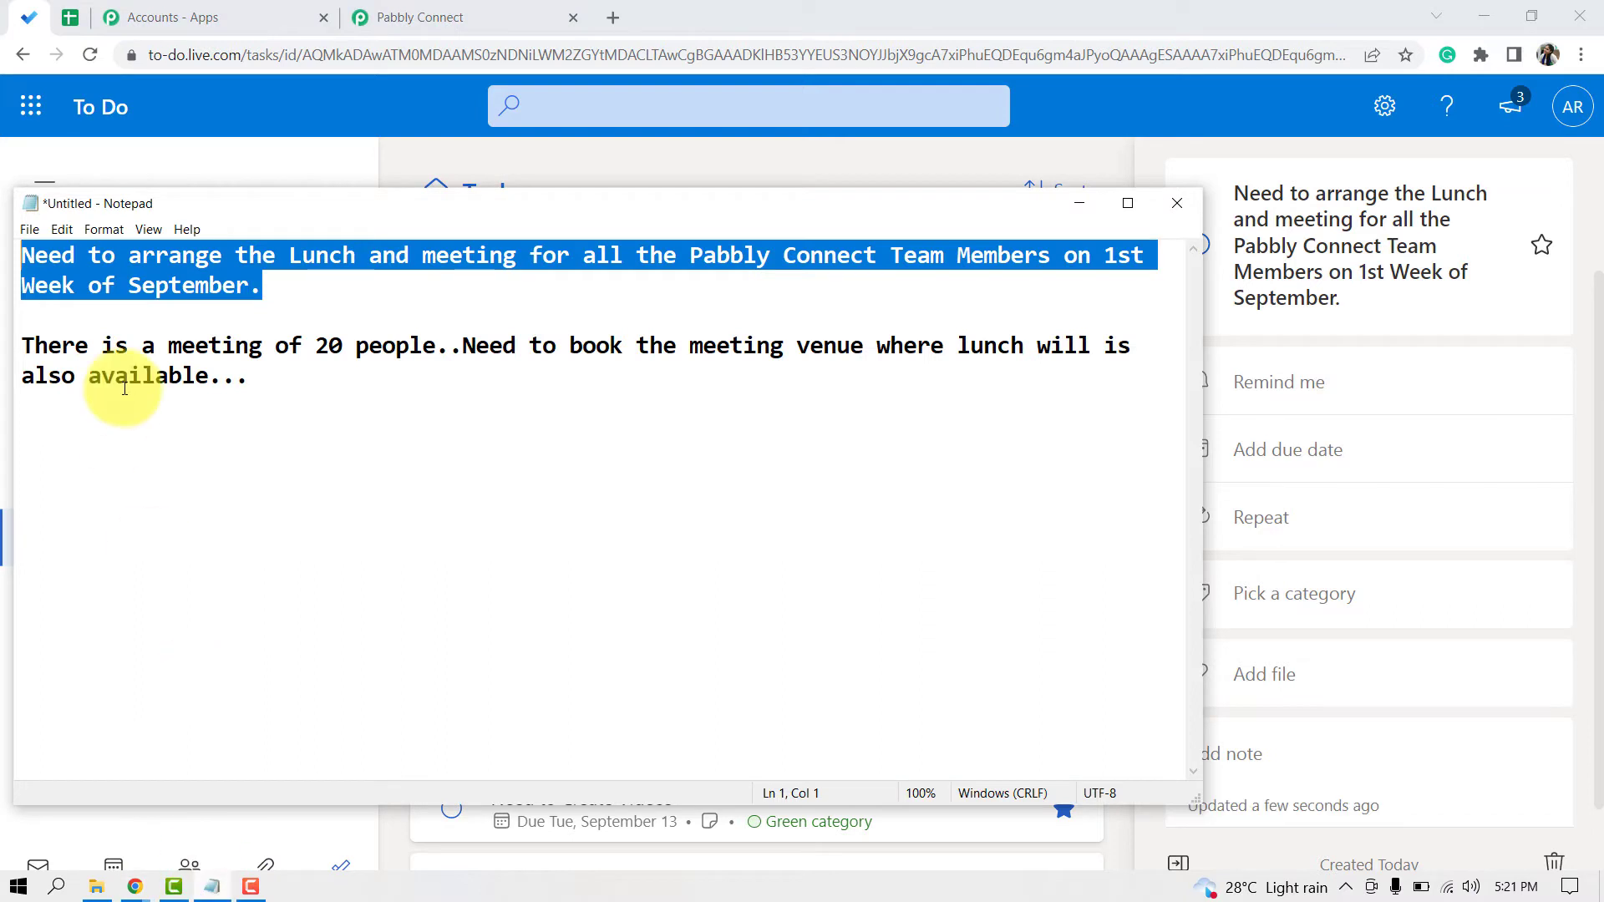
pyautogui.click(73, 349)
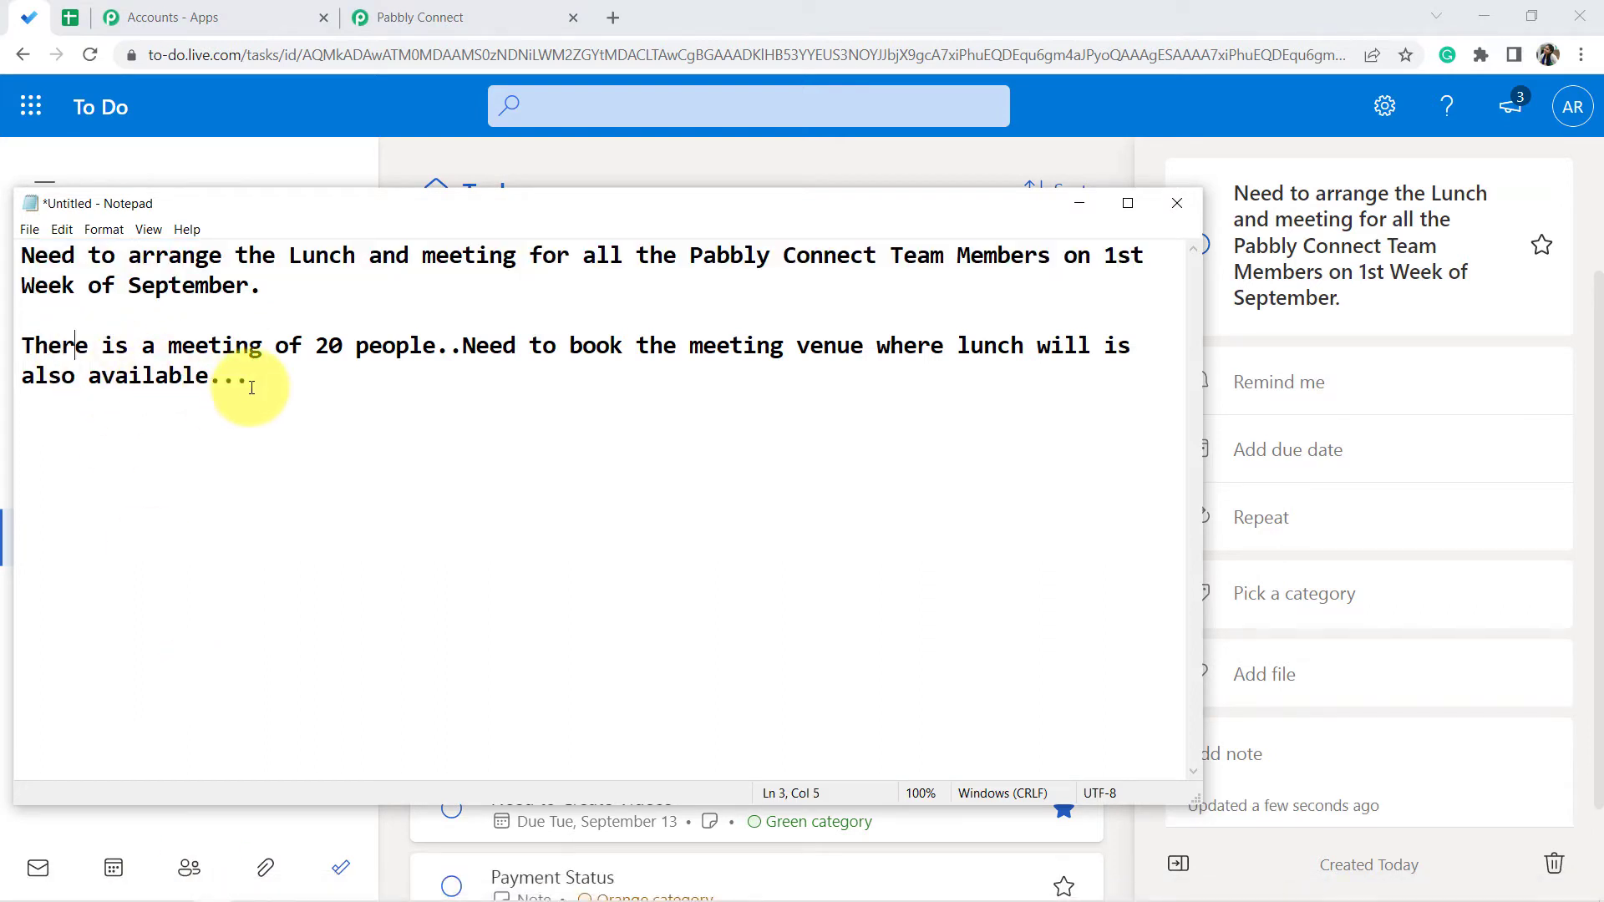
pyautogui.moveTo(252, 386); pyautogui.dragTo(3, 355)
pyautogui.hotkey('ctrl', 'c')
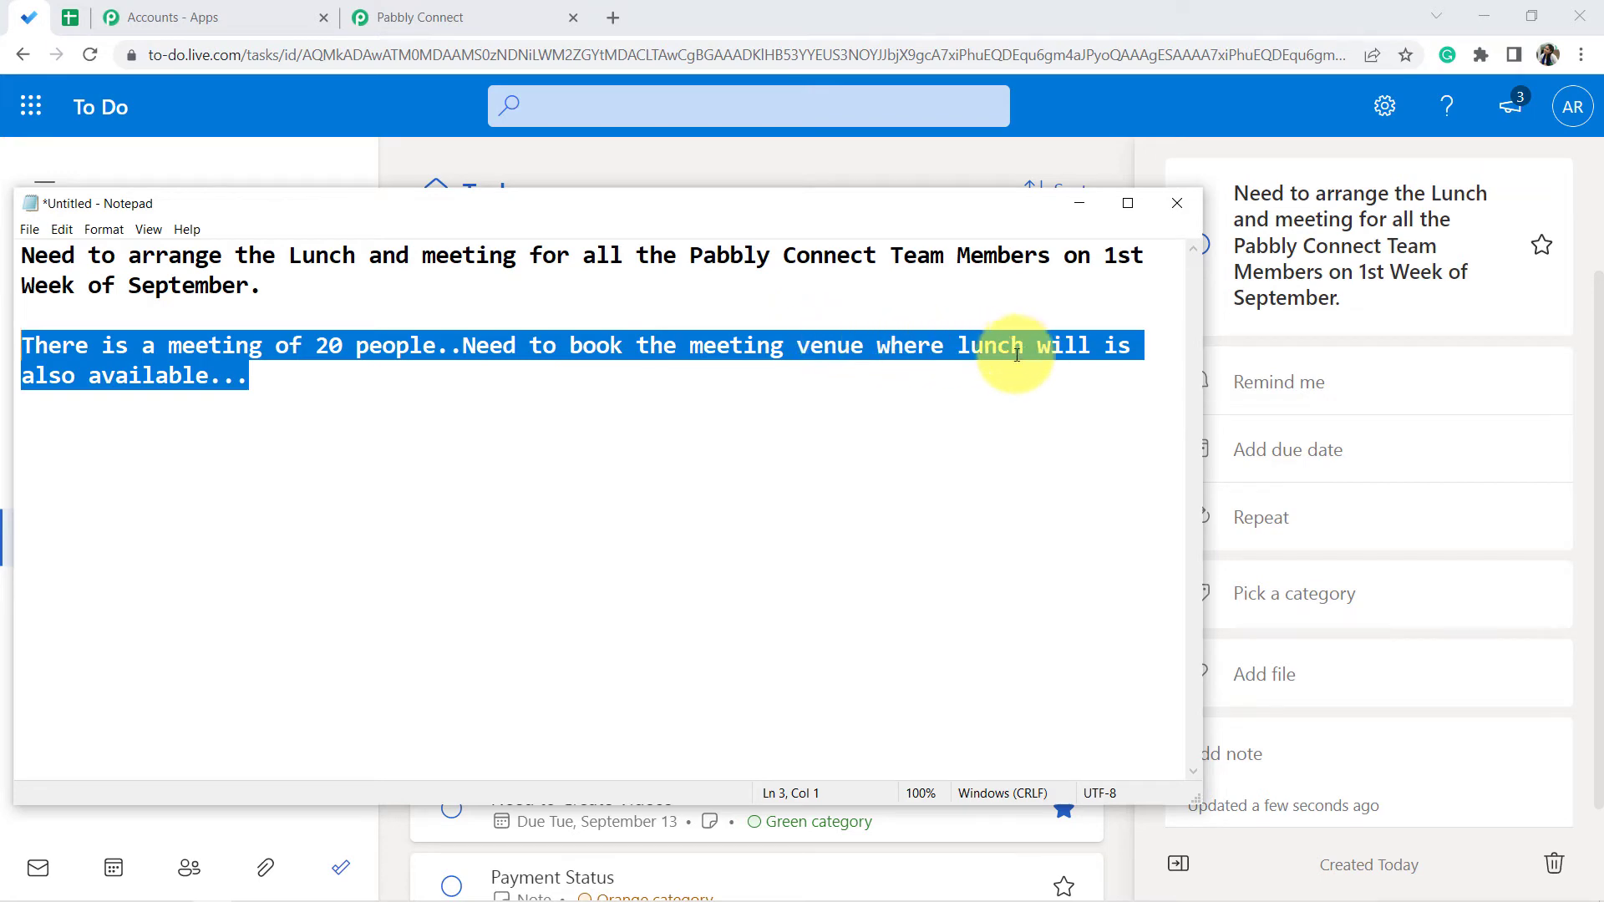
# - Paste the copied venue-booking paragraph as the task's note and set its due date to next week
pyautogui.click(454, 14)
pyautogui.click(33, 18)
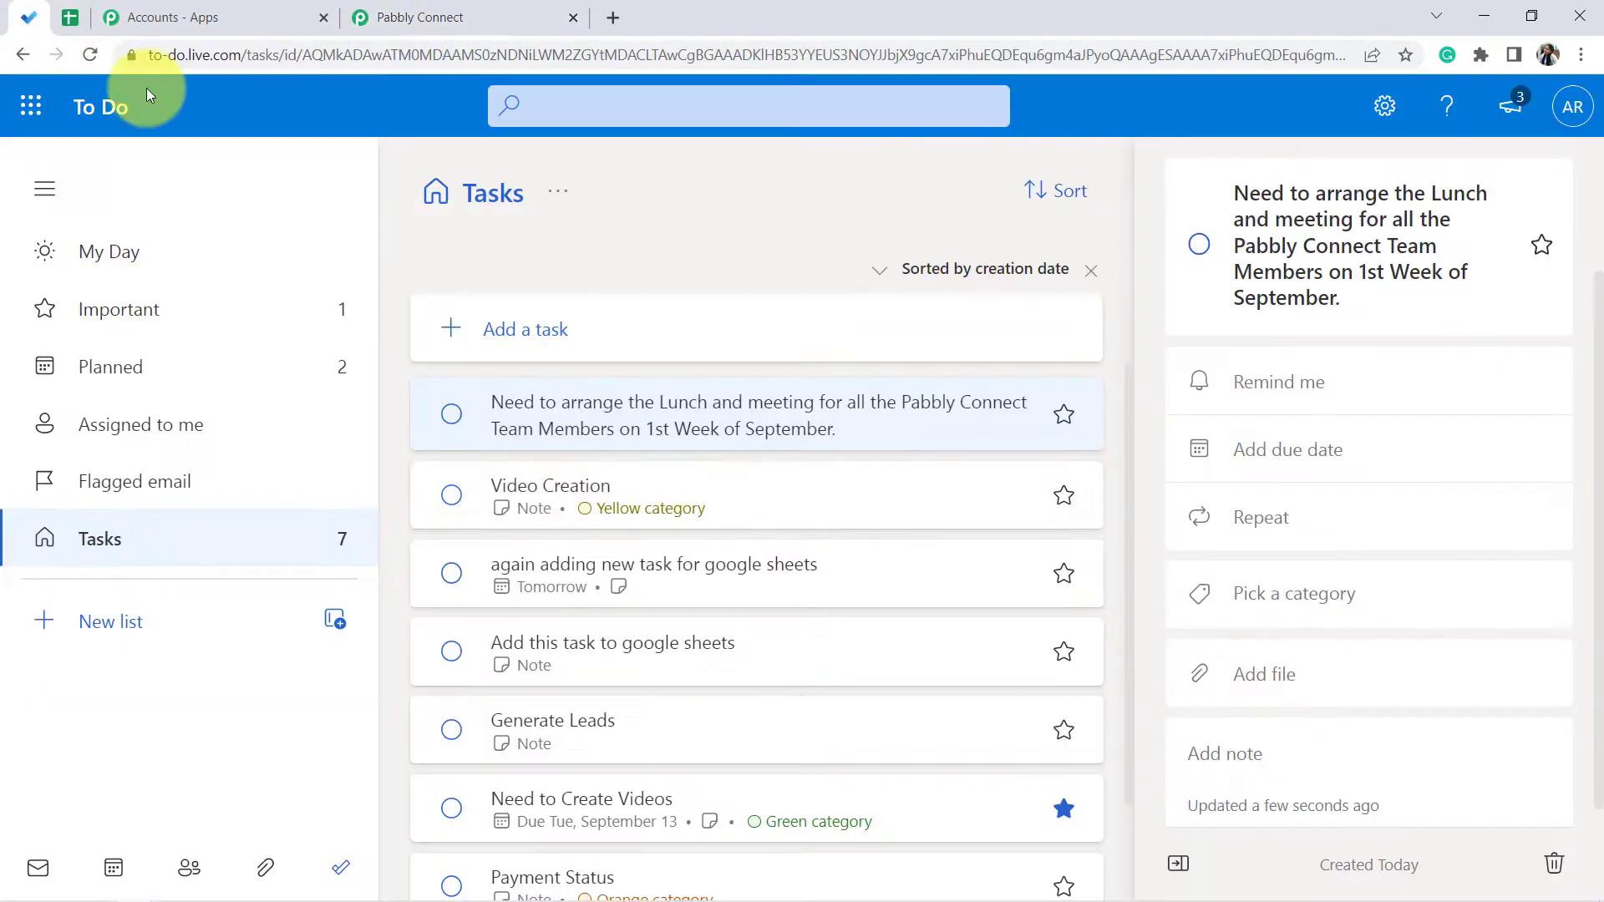
pyautogui.click(1238, 756)
pyautogui.hotkey('ctrl', 'v')
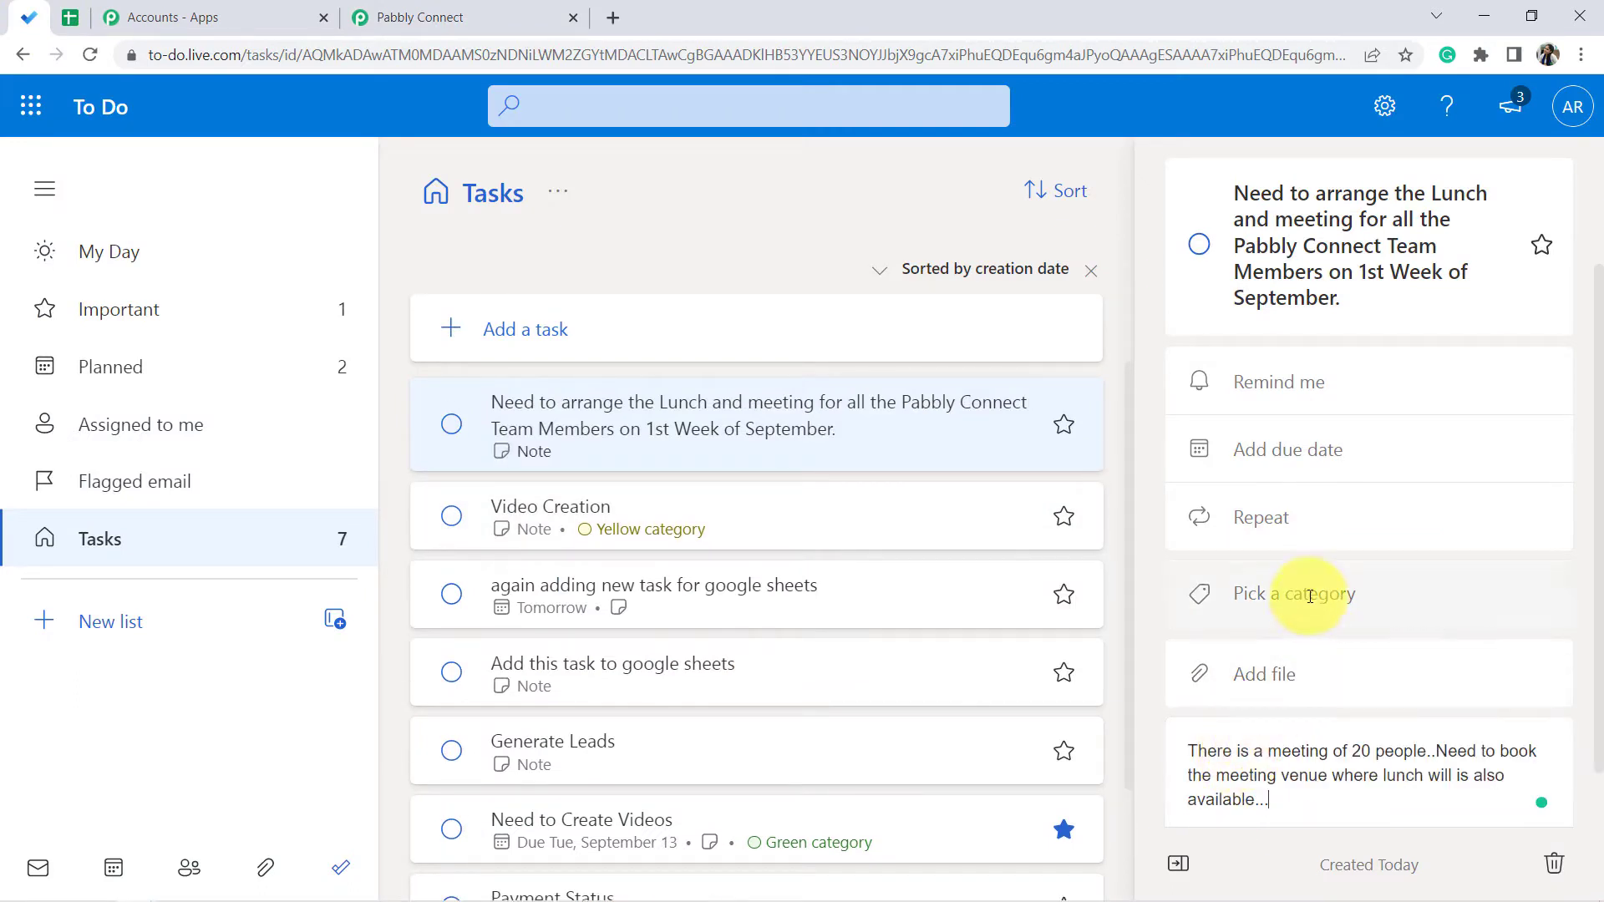
pyautogui.click(1307, 451)
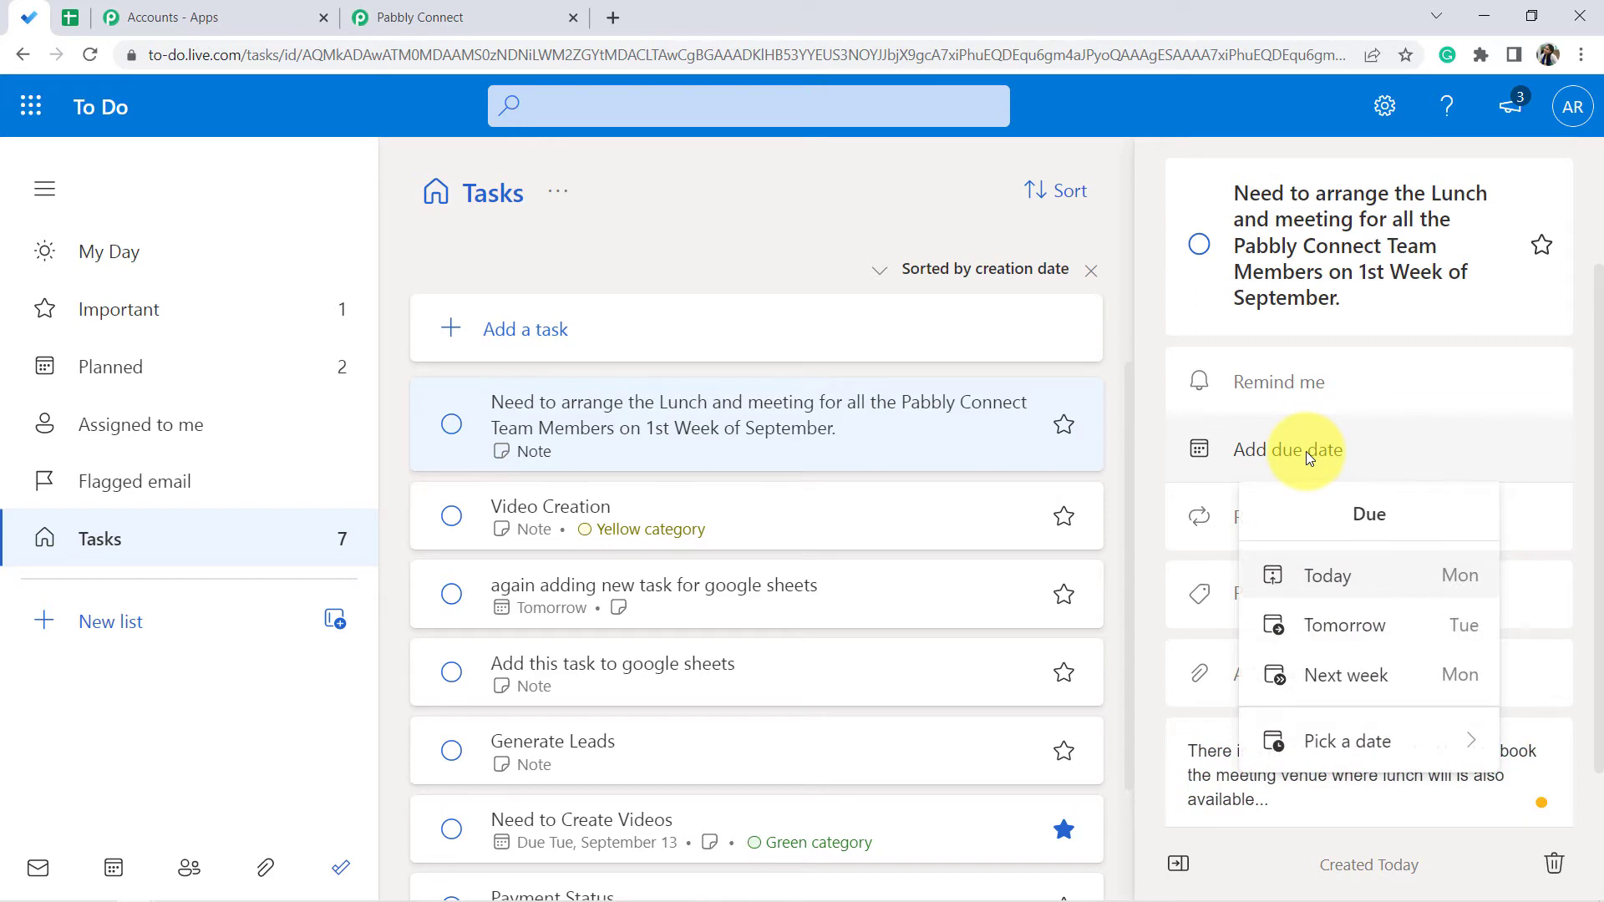
pyautogui.click(1346, 678)
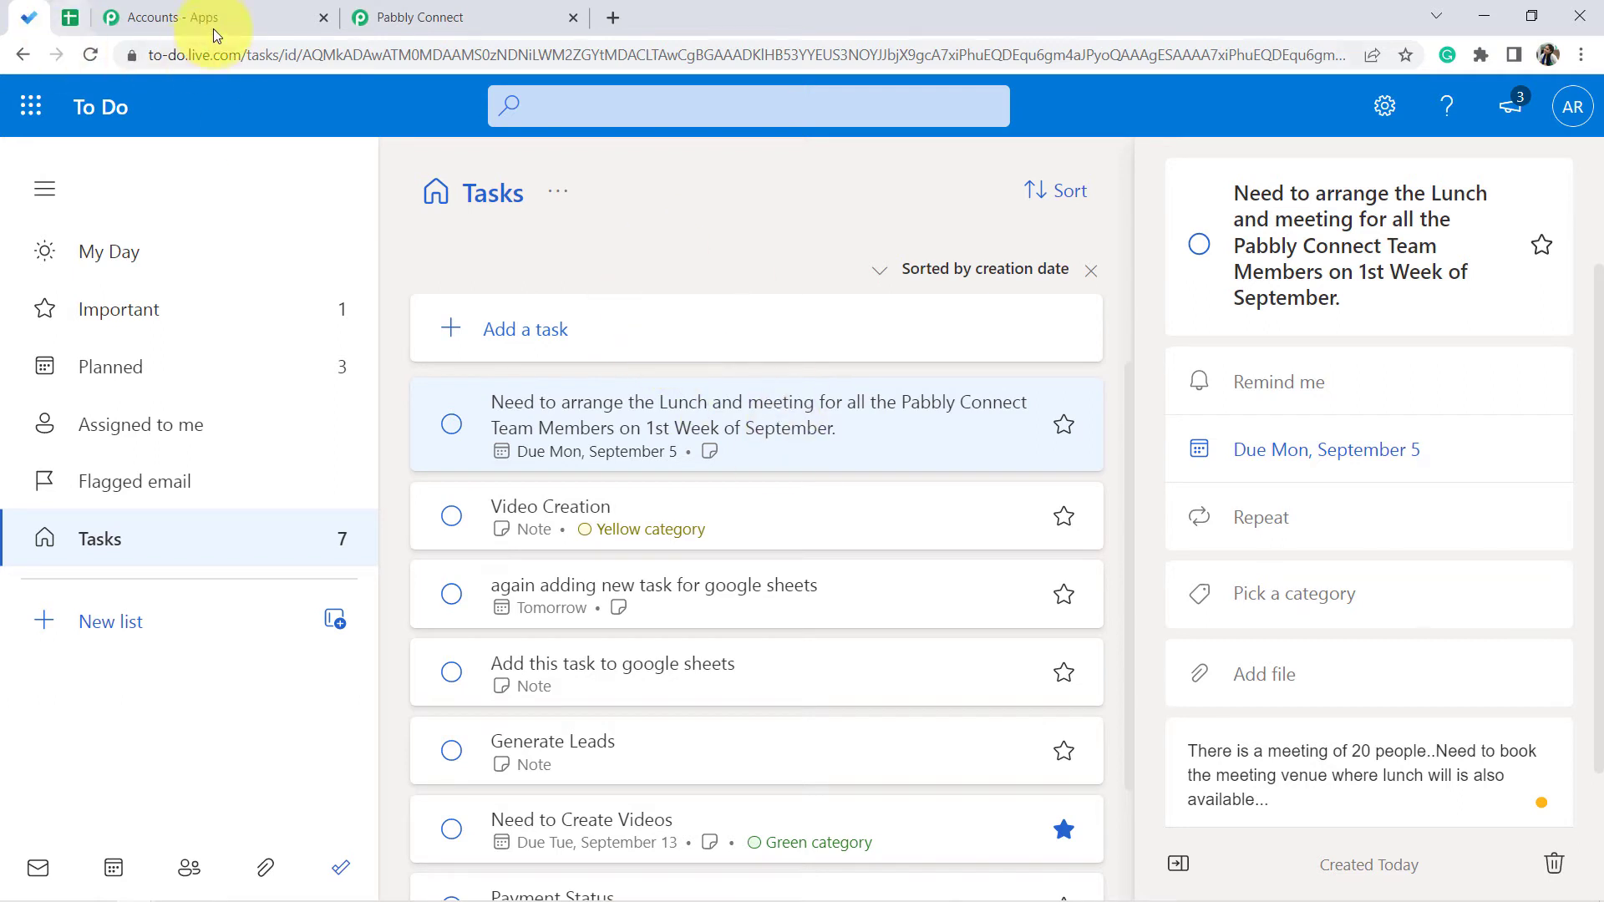
# - Save the Microsoft To-Do trigger in Pabbly Connect, send a test request, and check the full Title value in the response
pyautogui.click(418, 17)
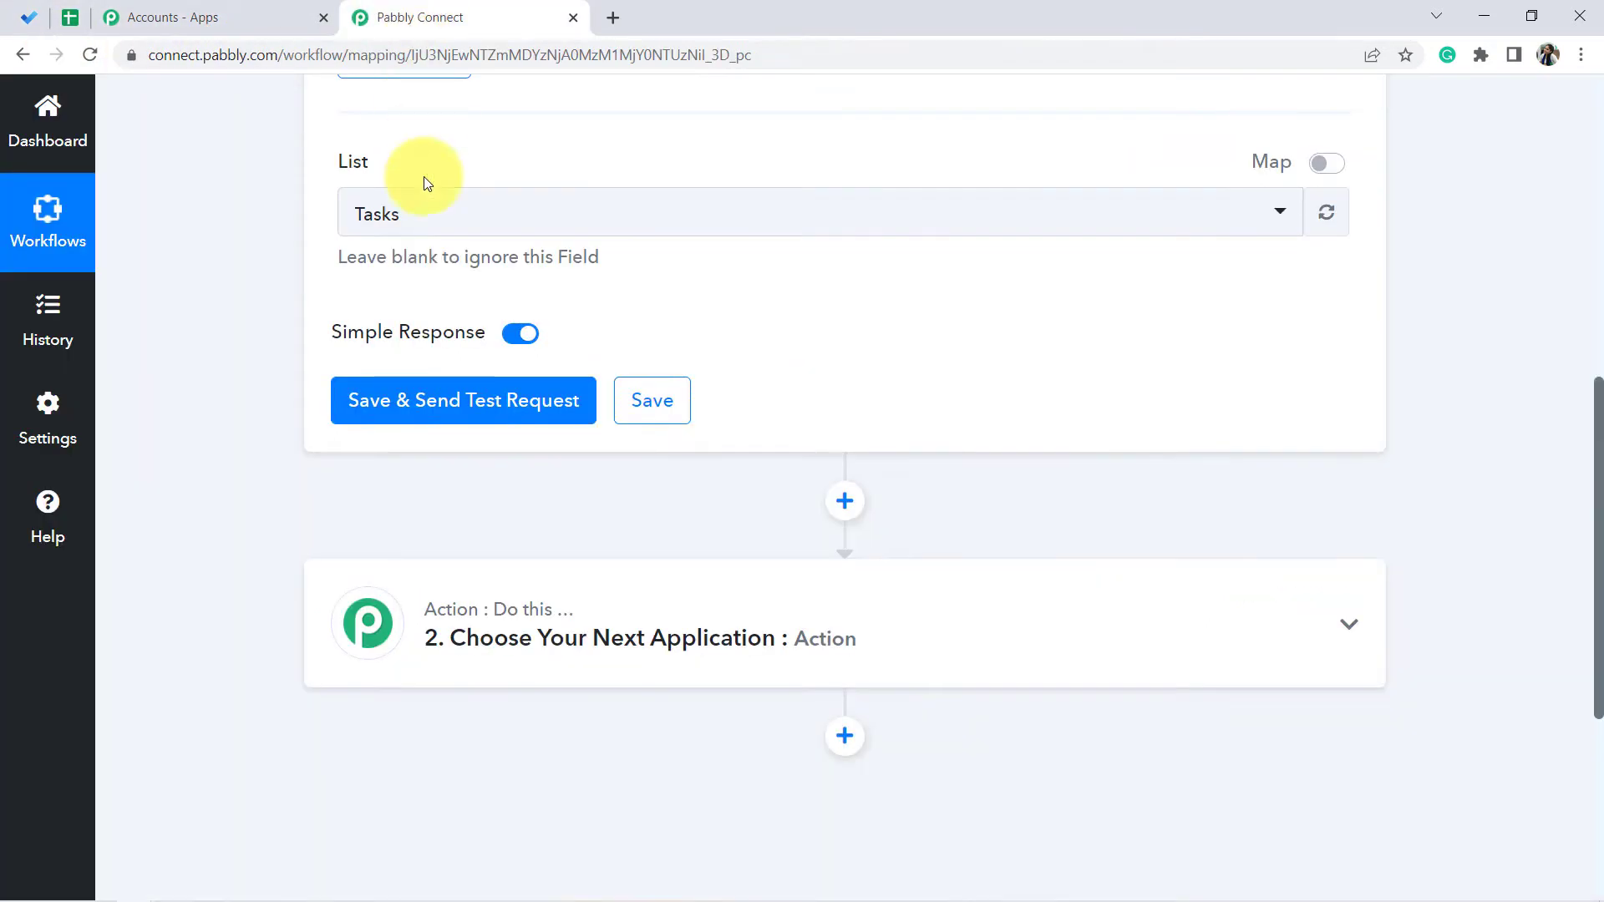
pyautogui.click(403, 409)
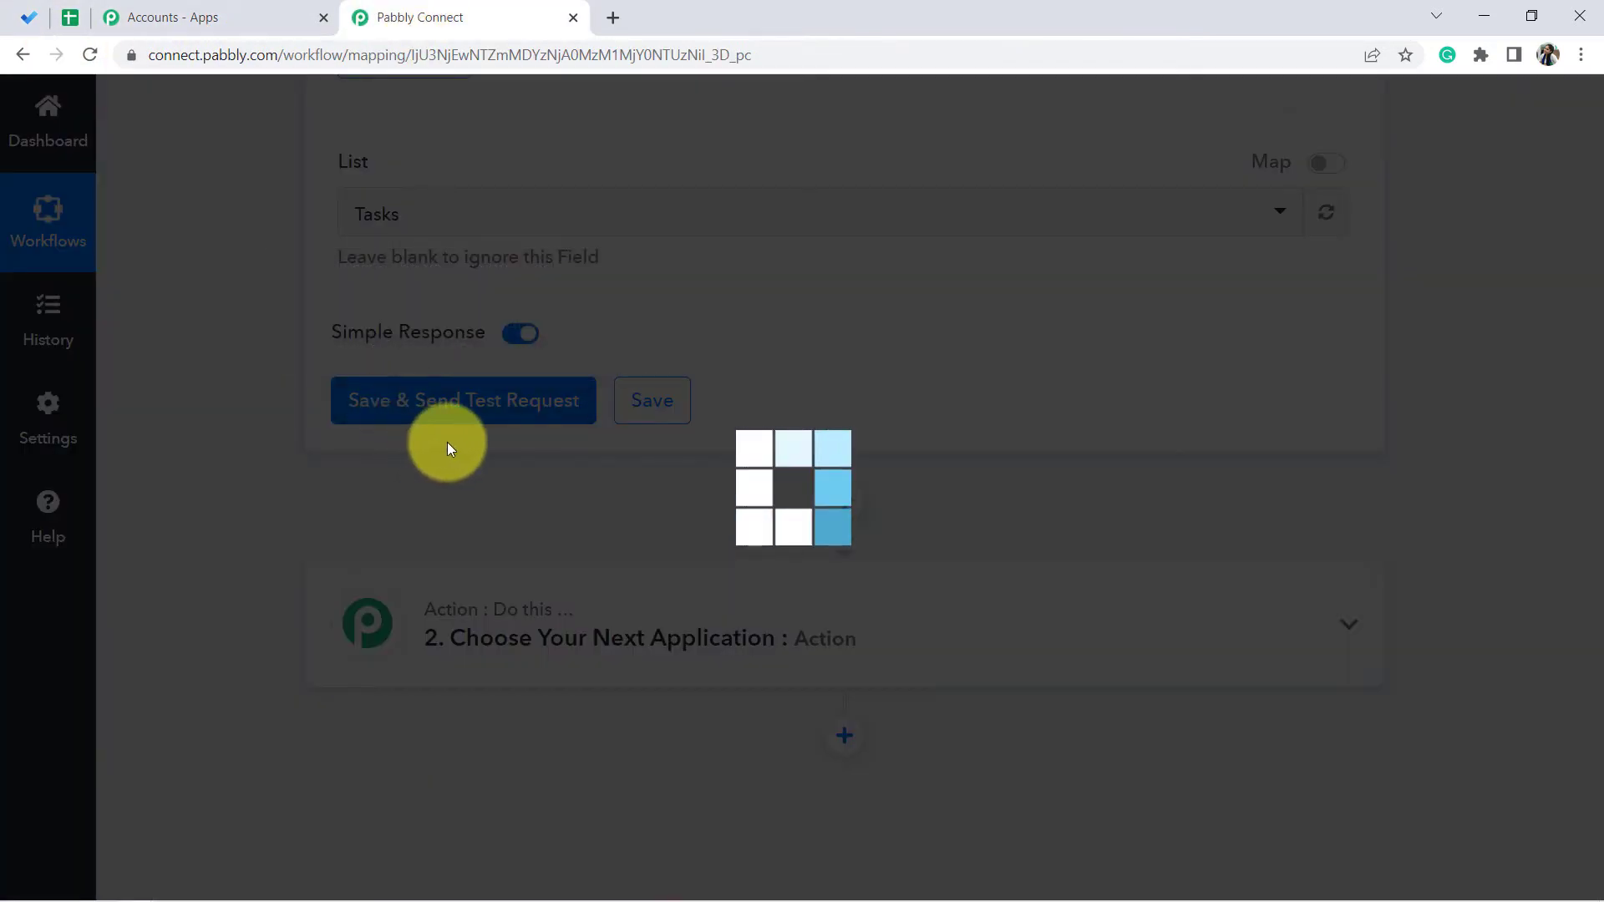
pyautogui.scroll(-3, 896, 450)
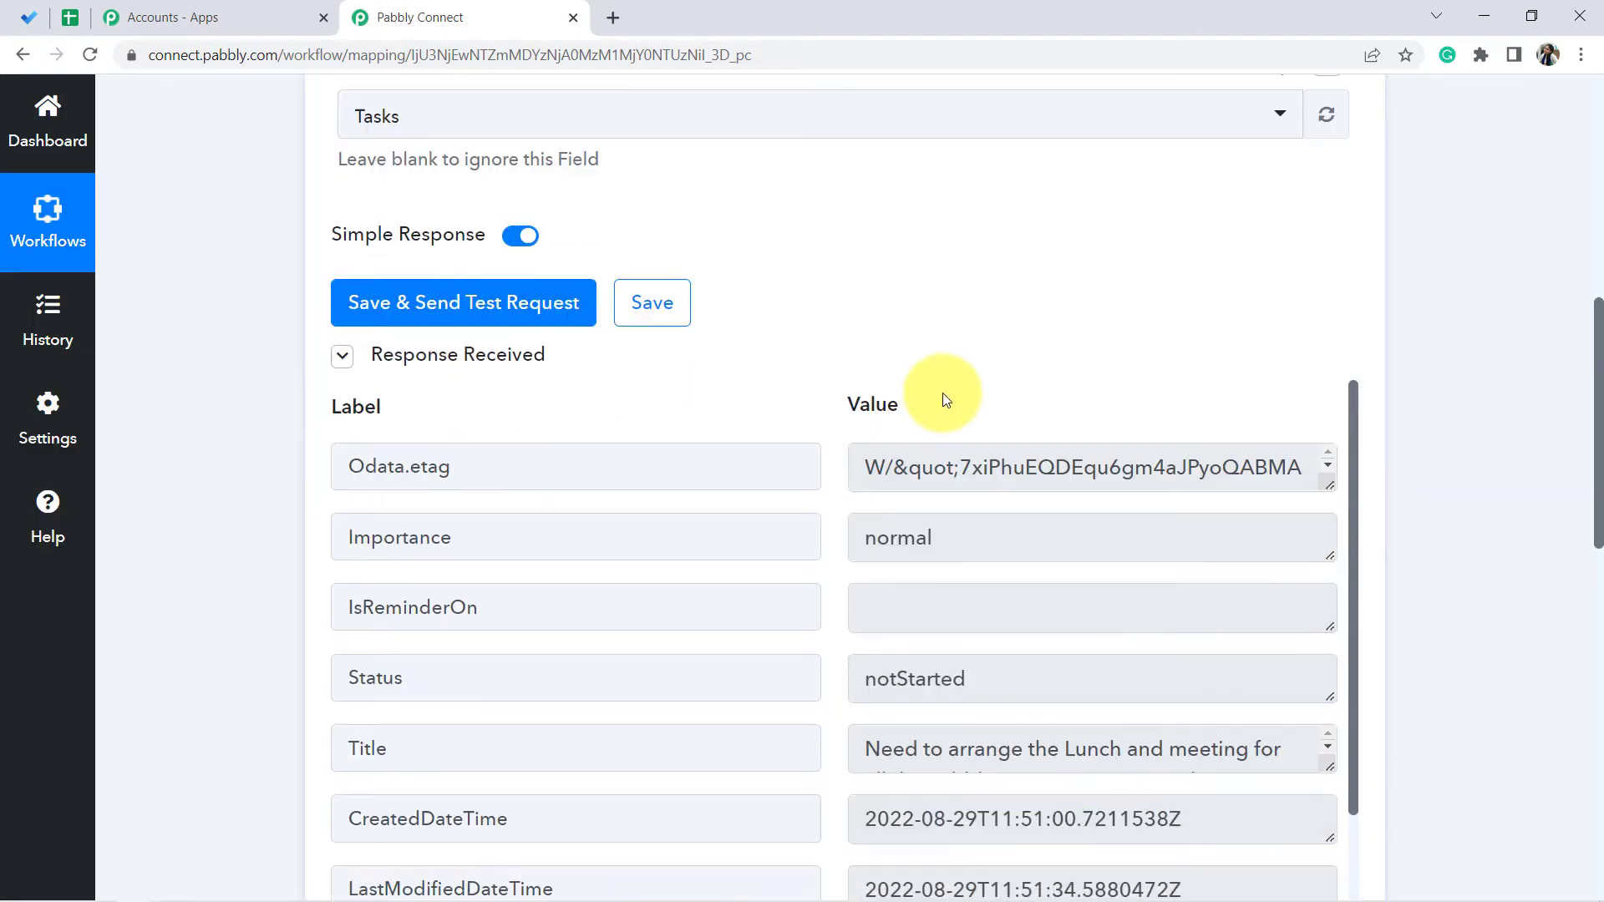
pyautogui.scroll(-1, 938, 358)
pyautogui.moveTo(907, 649); pyautogui.dragTo(1163, 641)
pyautogui.scroll(1, 1145, 484)
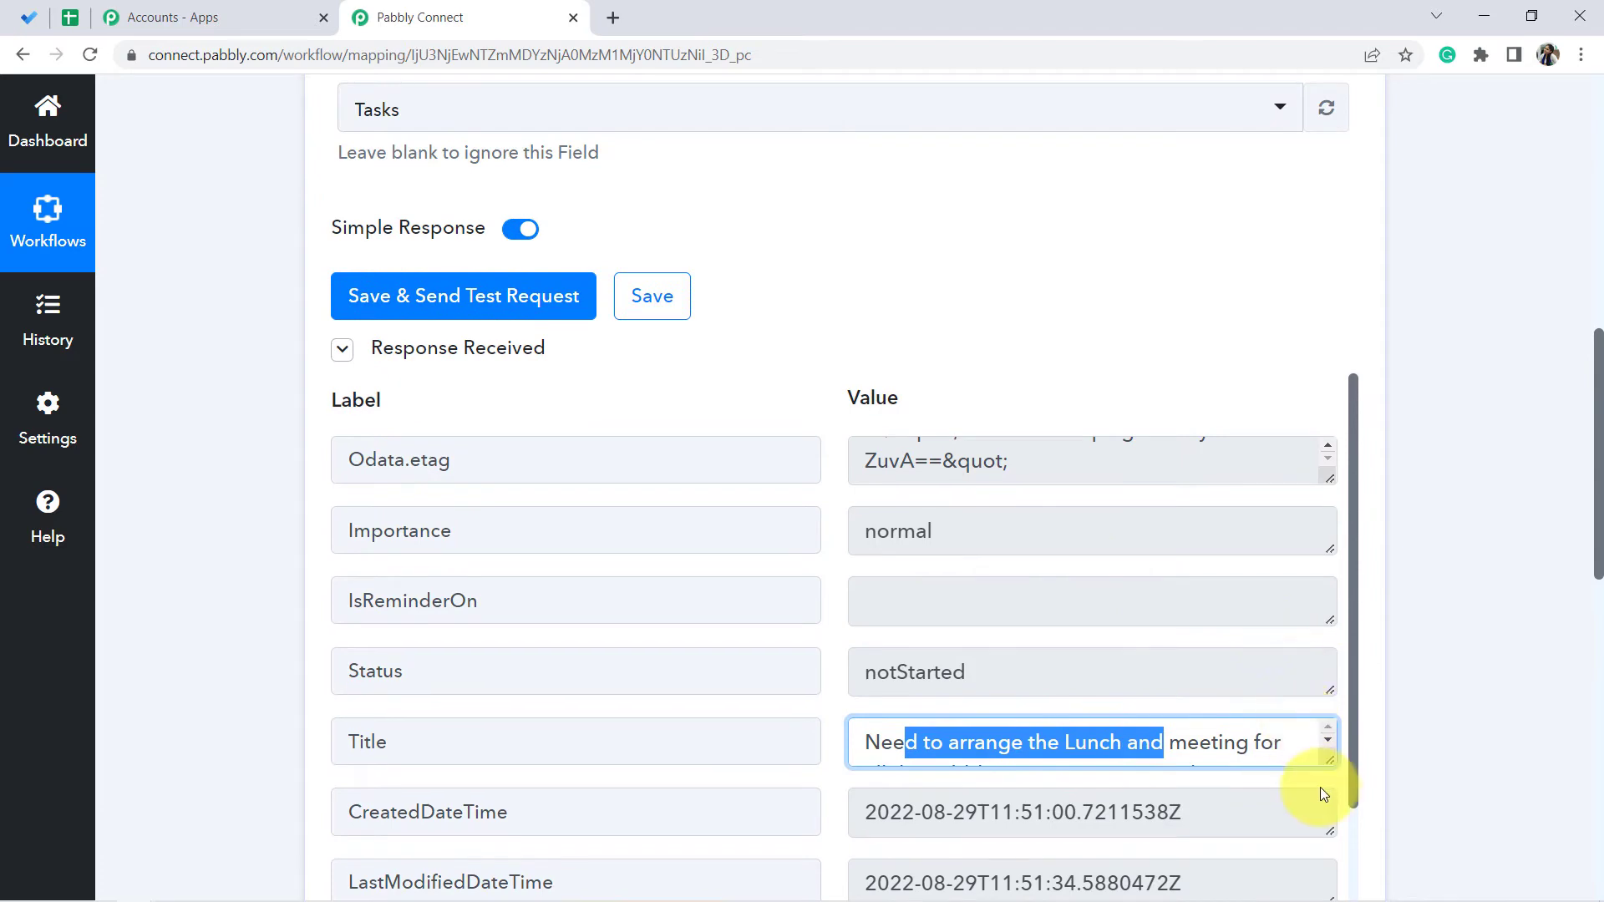
pyautogui.click(1332, 772)
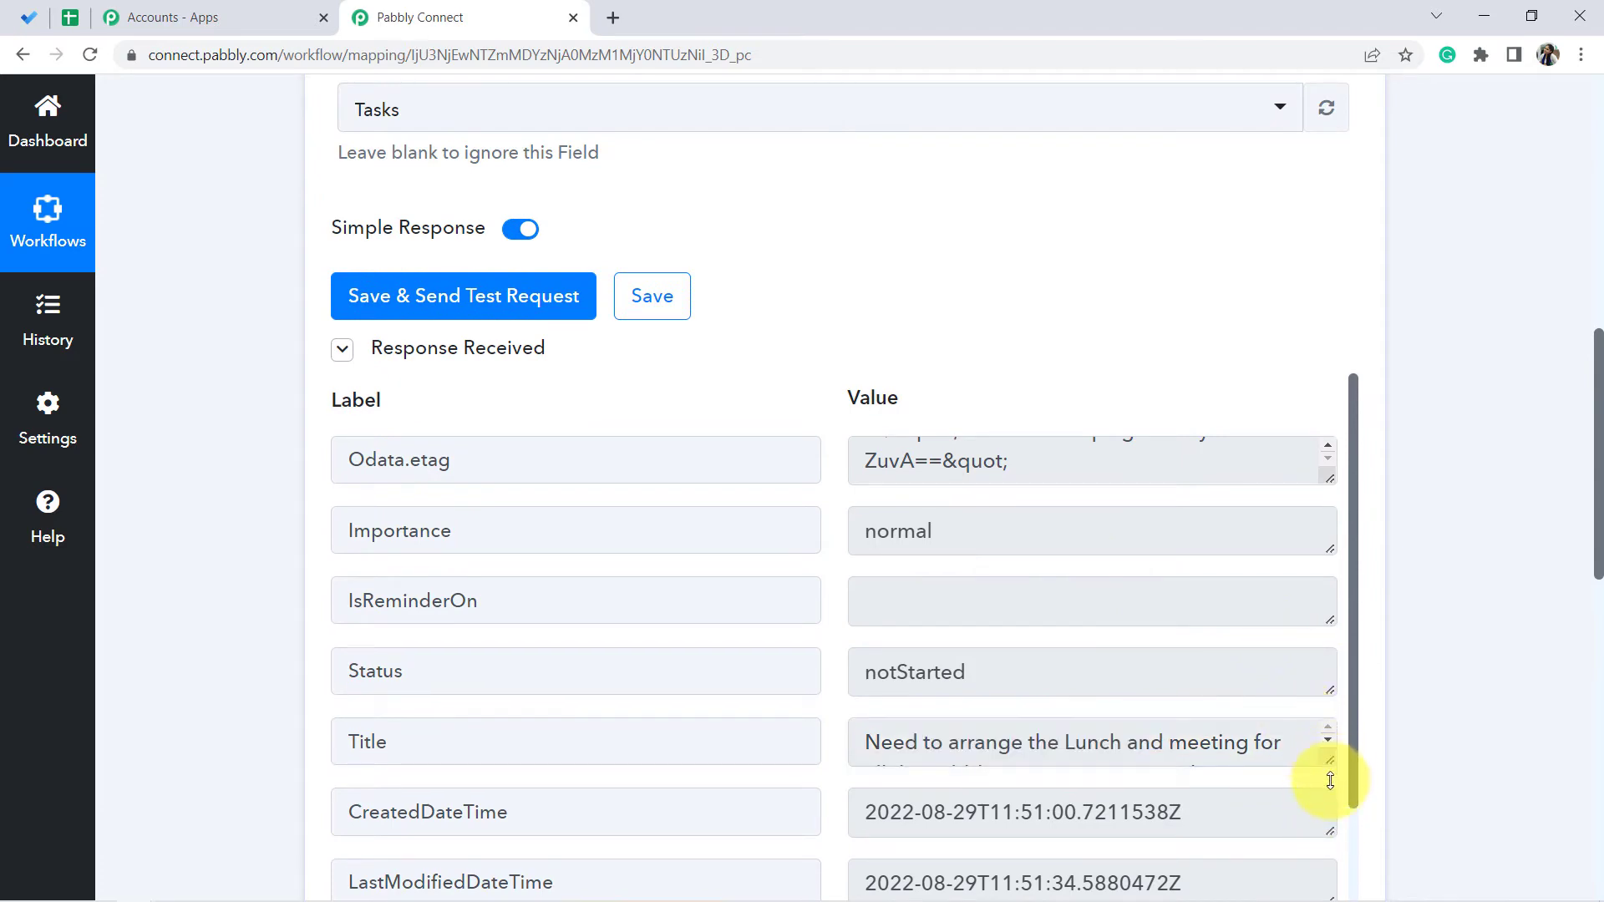
pyautogui.moveTo(1330, 780); pyautogui.dragTo(1328, 837)
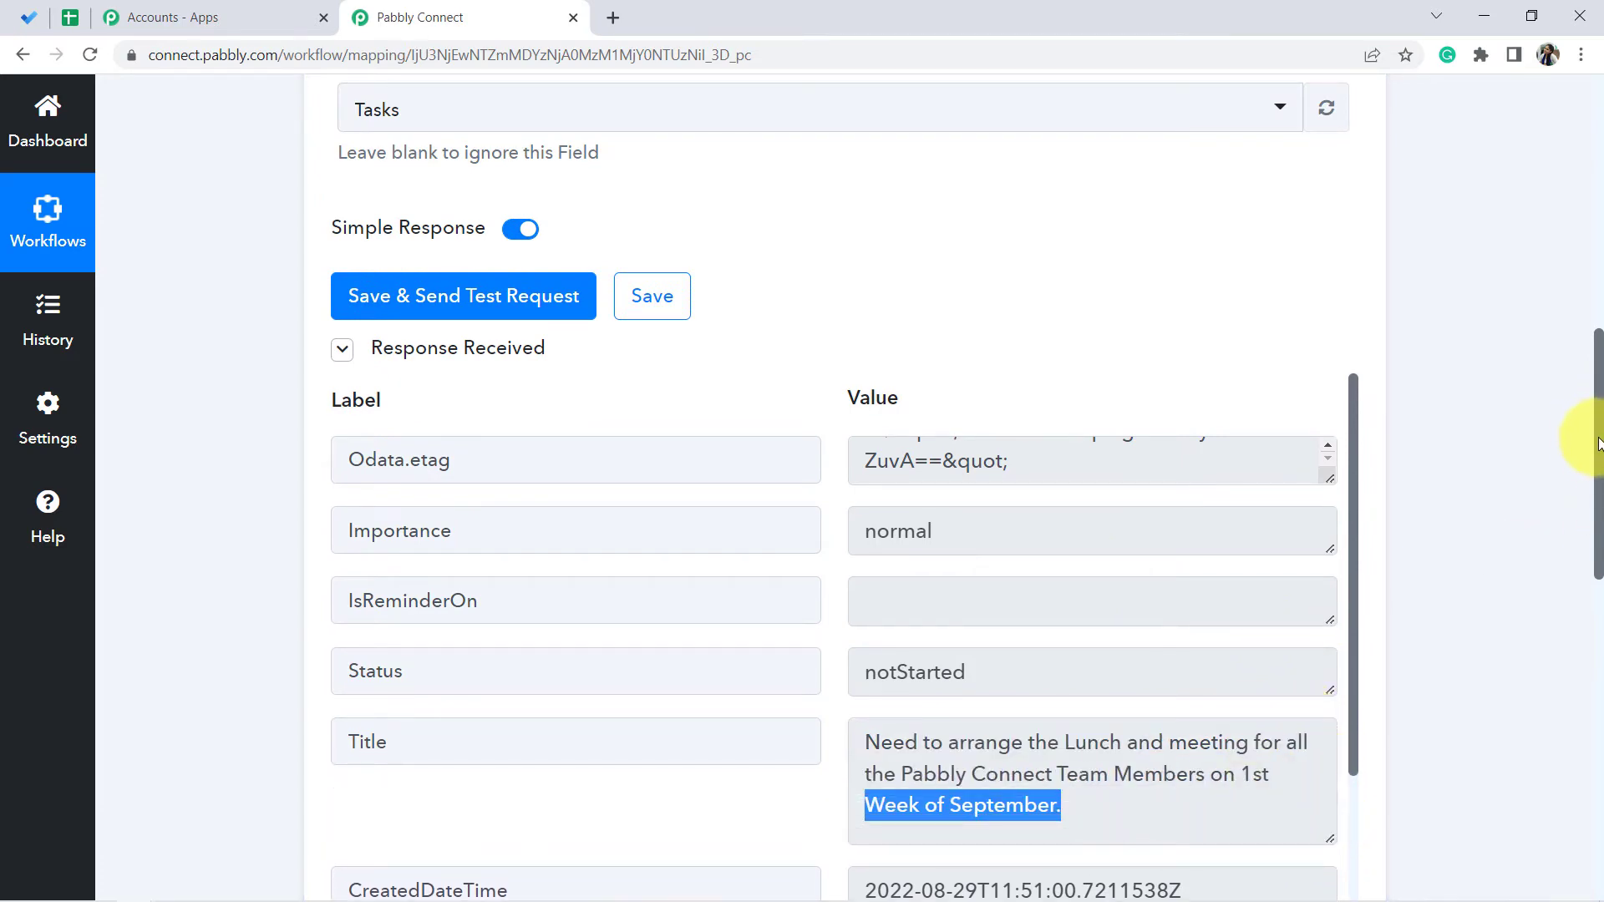
# - Examine the remaining response fields, including the created date, body content and due date of the task
pyautogui.moveTo(1597, 445); pyautogui.dragTo(1599, 568)
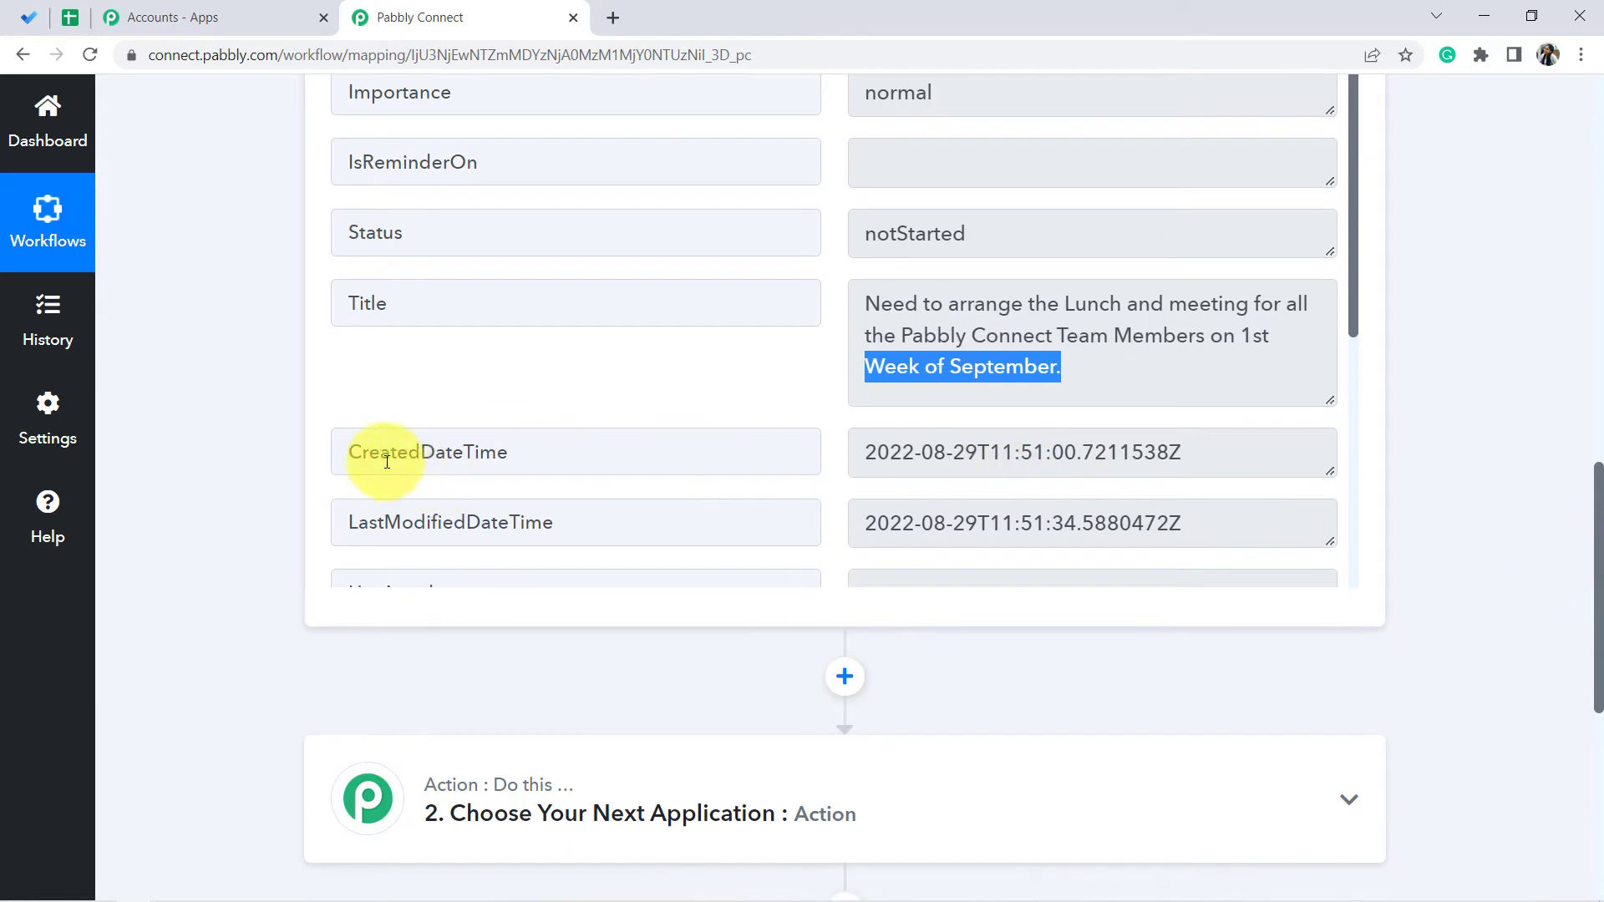
pyautogui.click(511, 458)
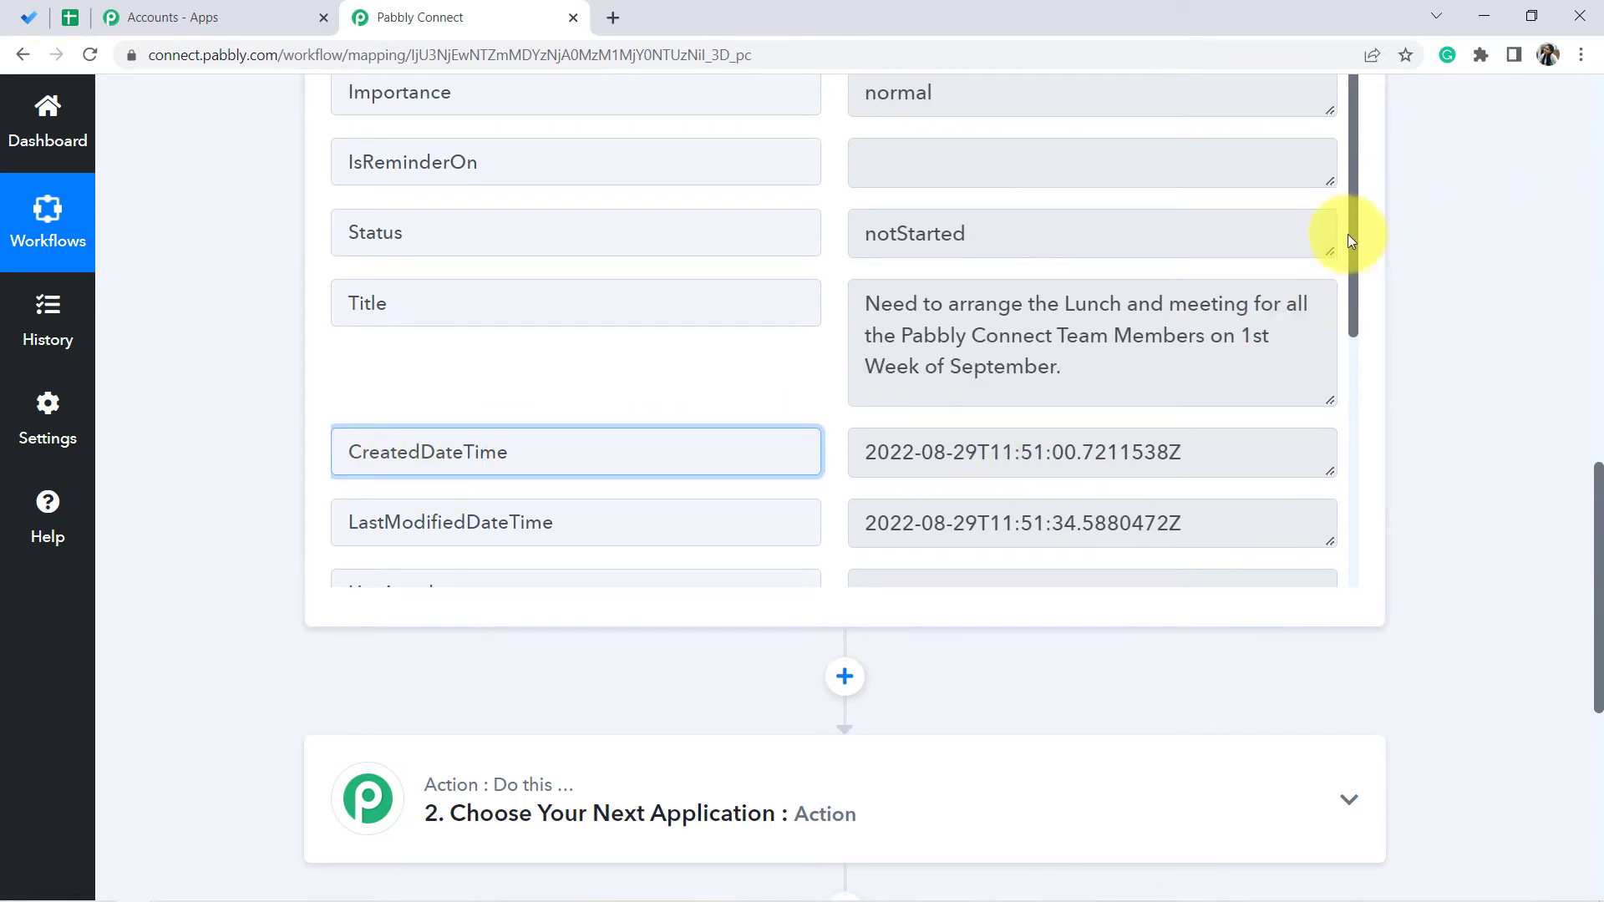
pyautogui.scroll(-5, 1331, 407)
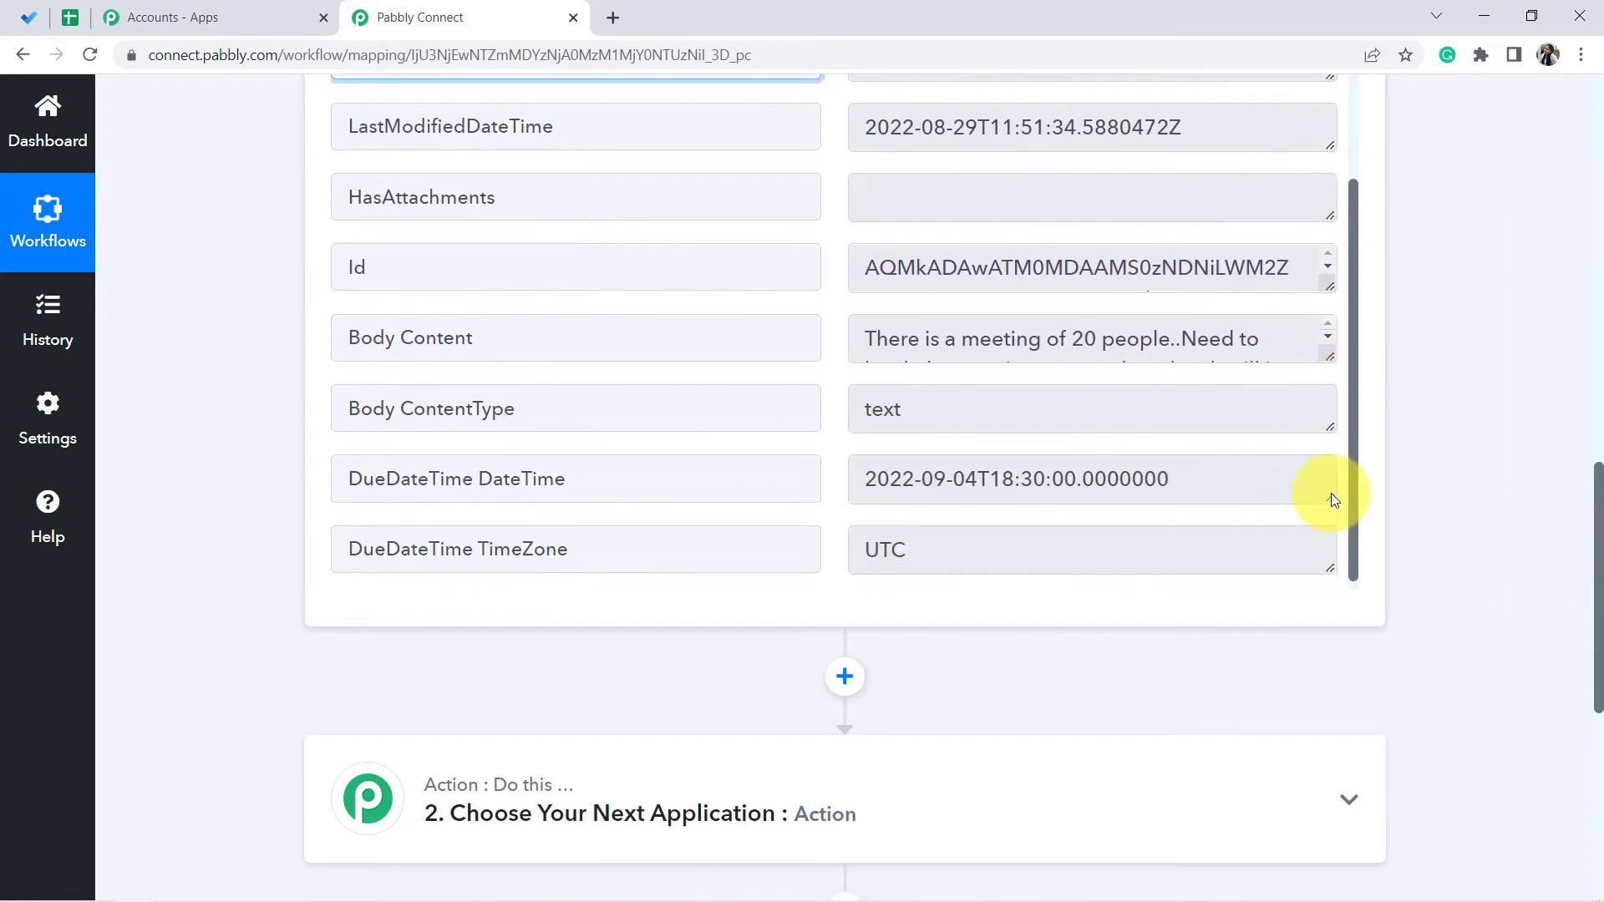
pyautogui.scroll(5, 1074, 347)
pyautogui.scroll(-3, 1082, 340)
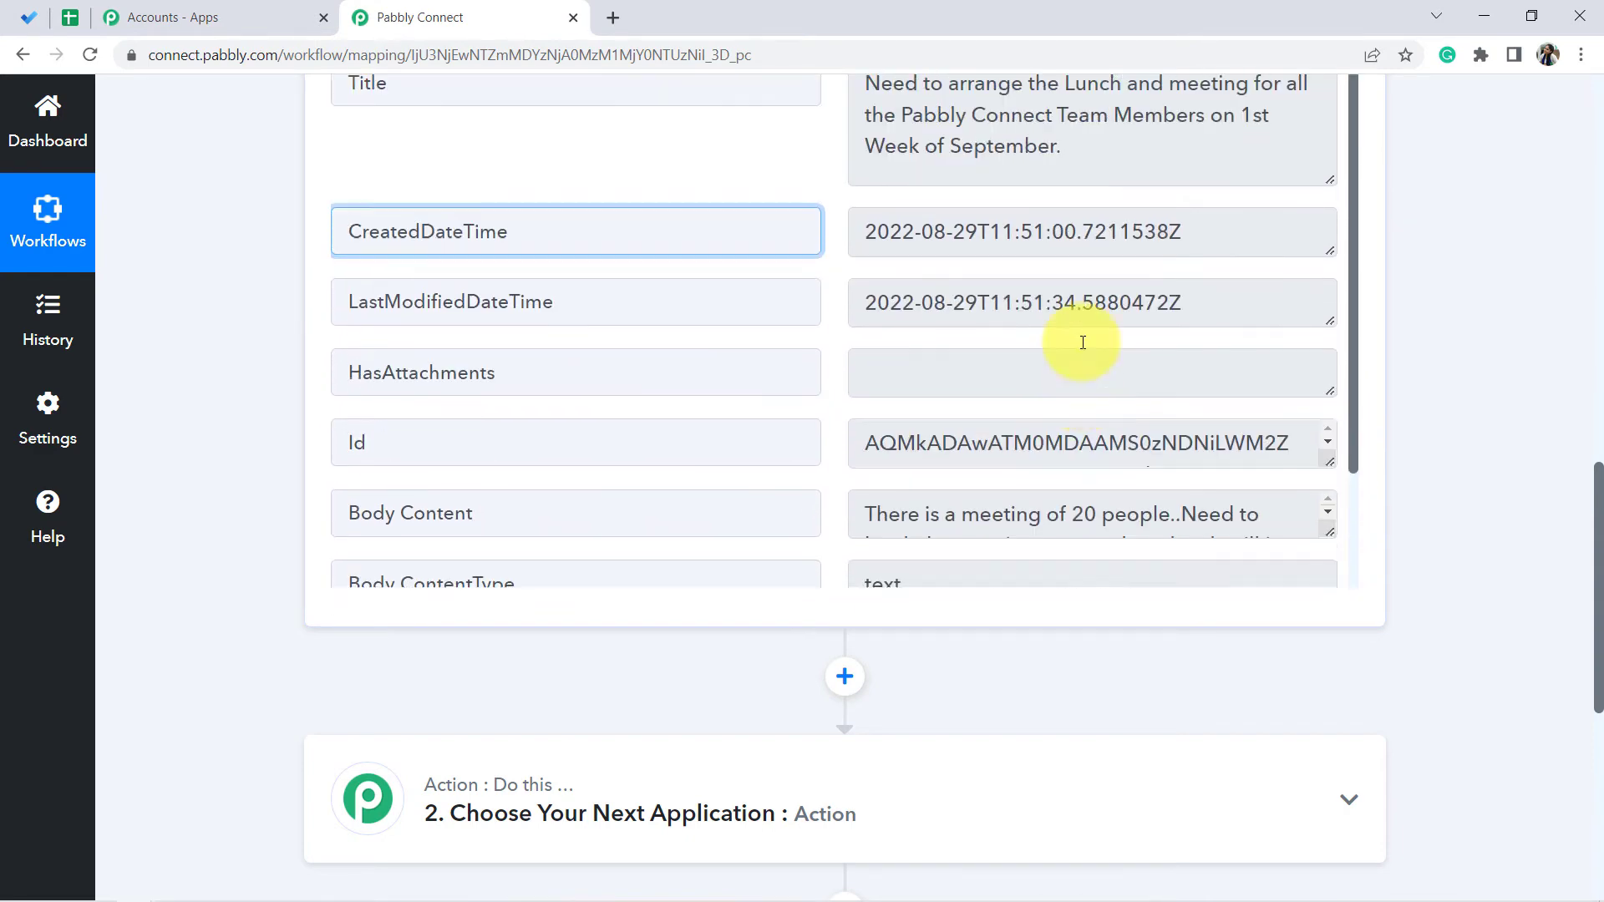
pyautogui.scroll(10, 1082, 339)
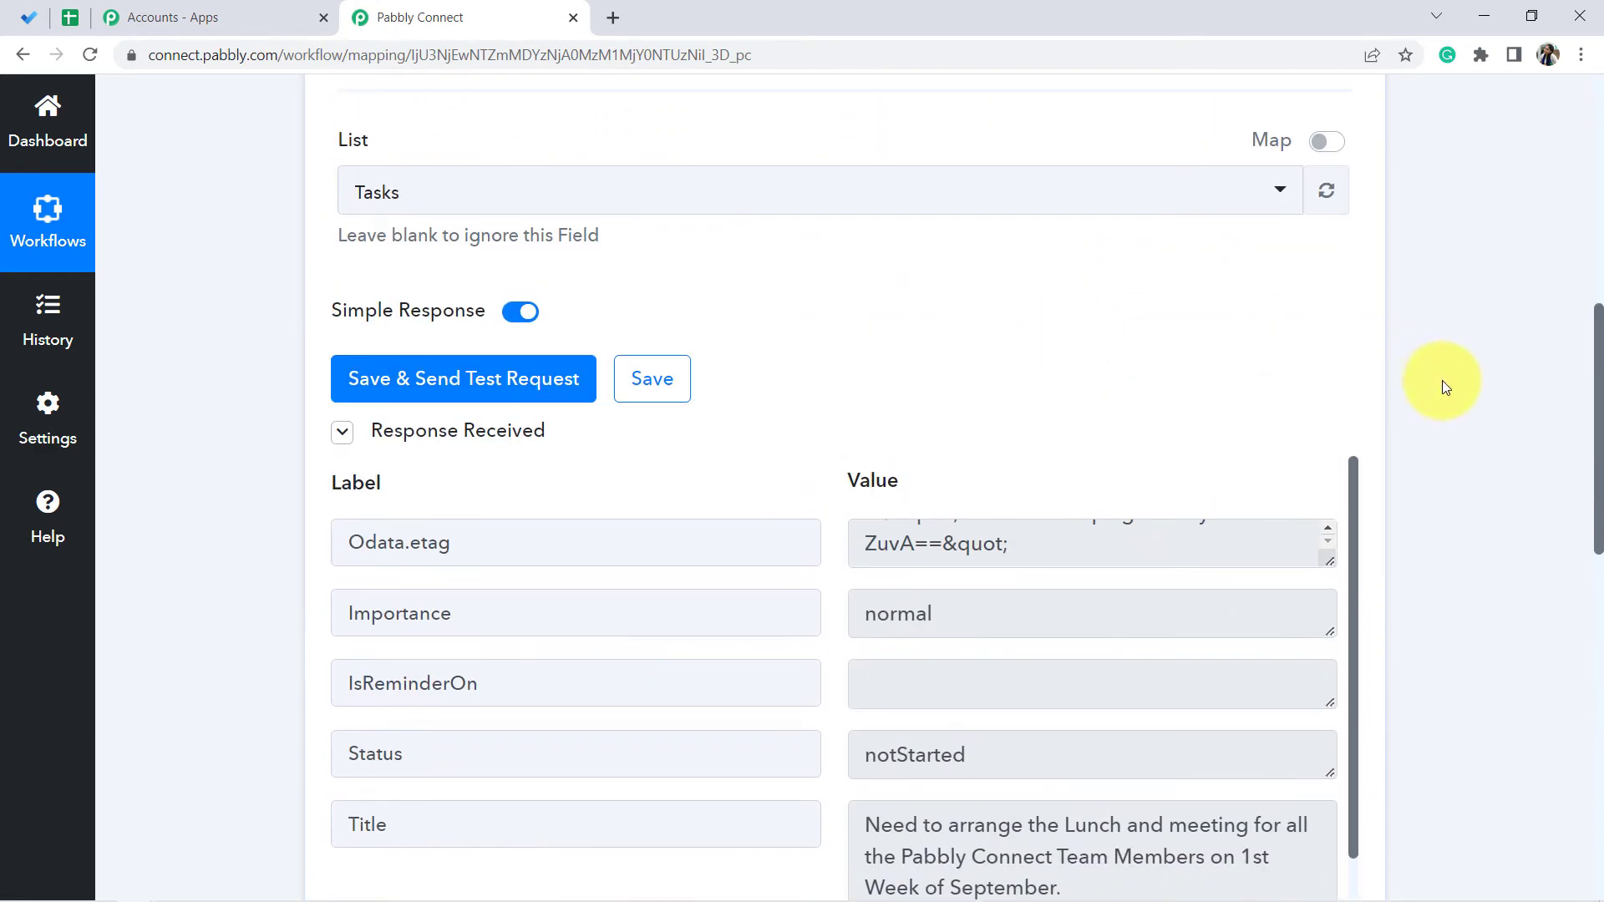
pyautogui.scroll(-10, 1465, 435)
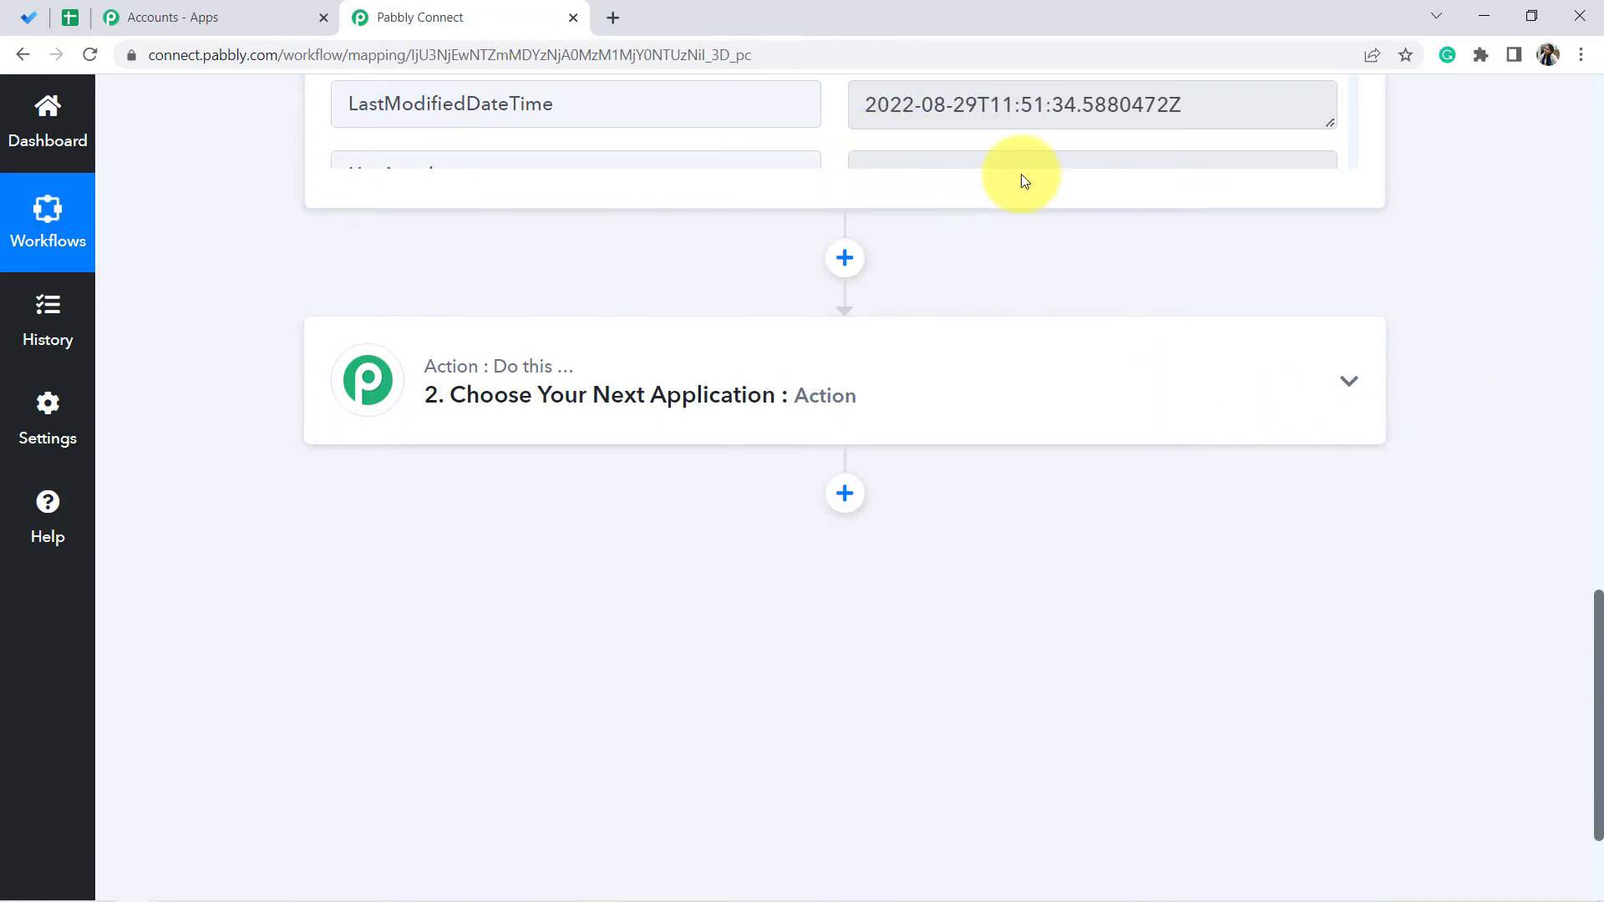
# - Set the workflow's second step to Google Sheets with the Add New Row action event
pyautogui.click(585, 422)
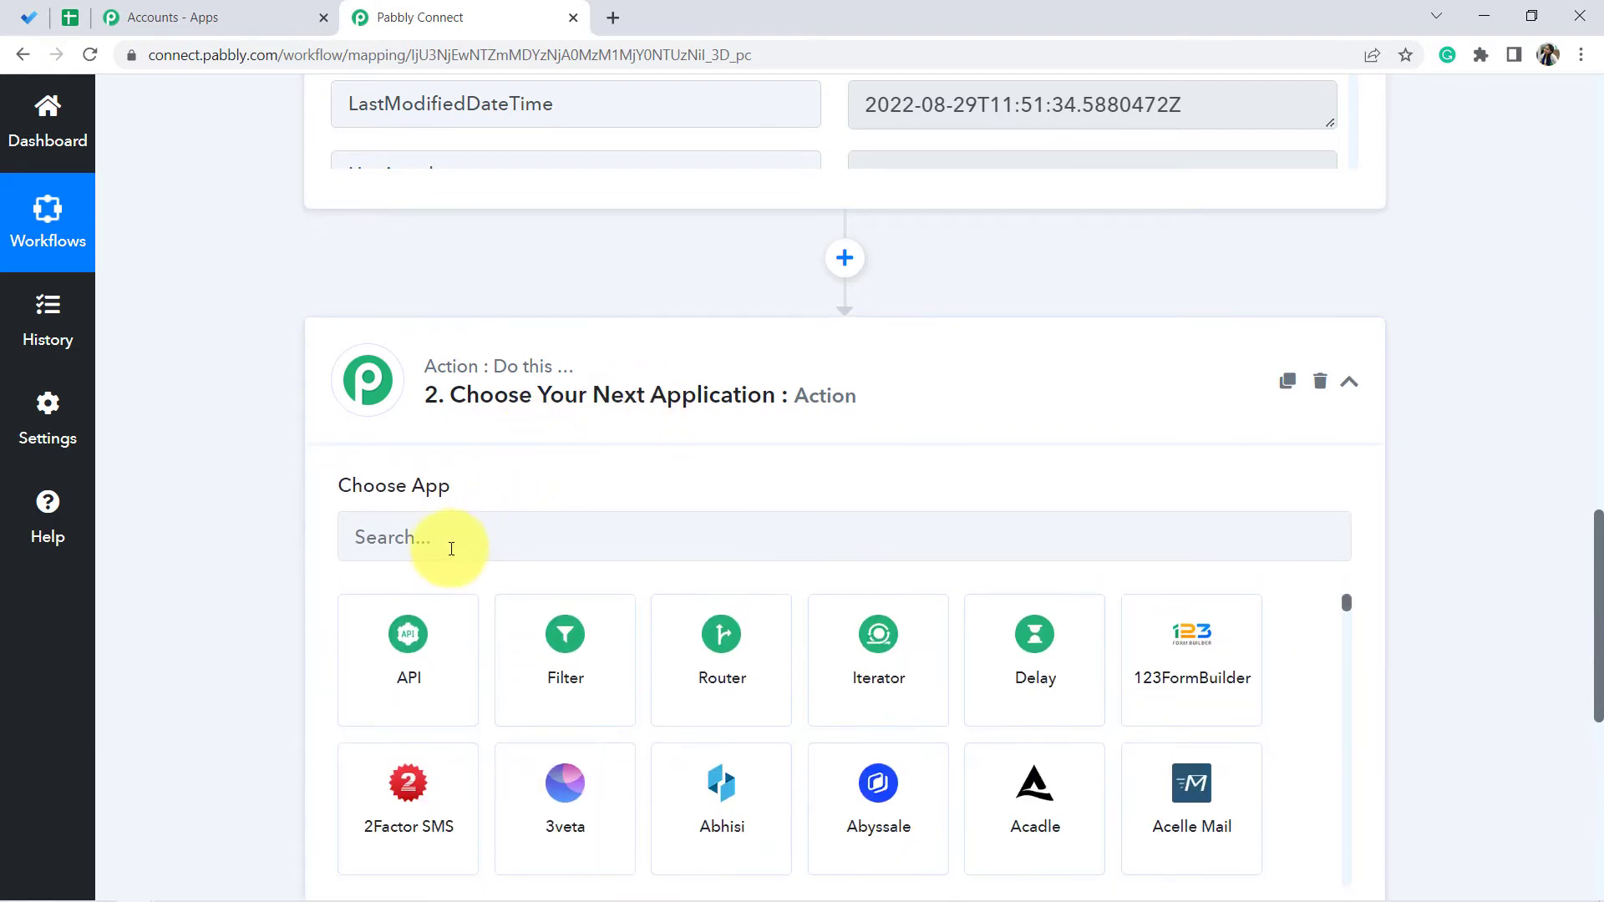
pyautogui.click(443, 544)
pyautogui.write('google')
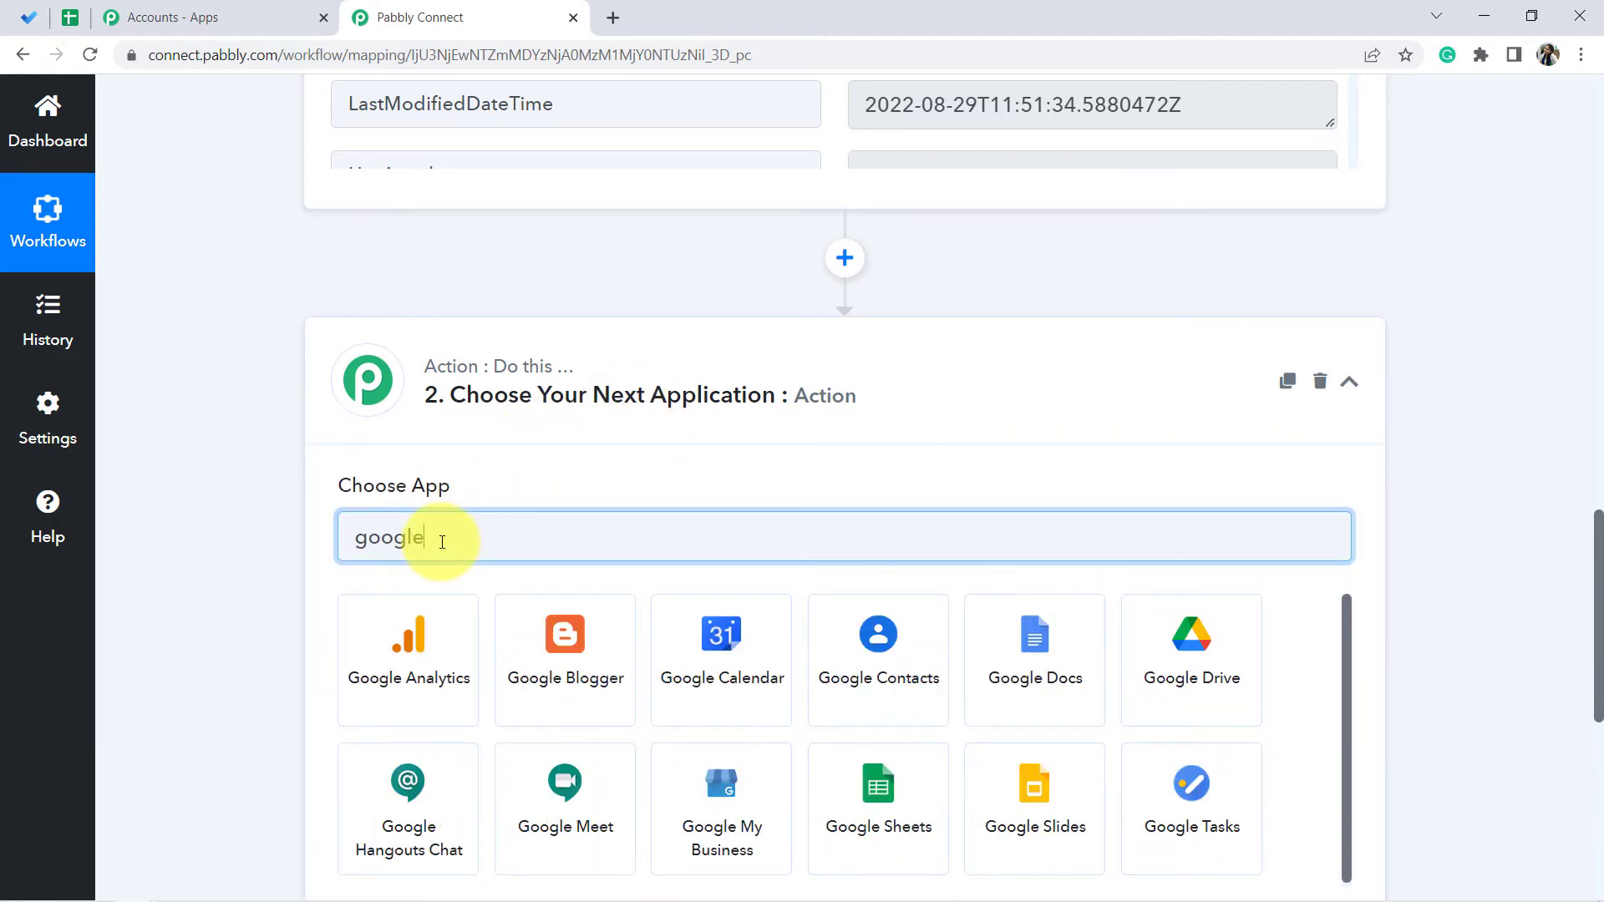
pyautogui.write(' shee')
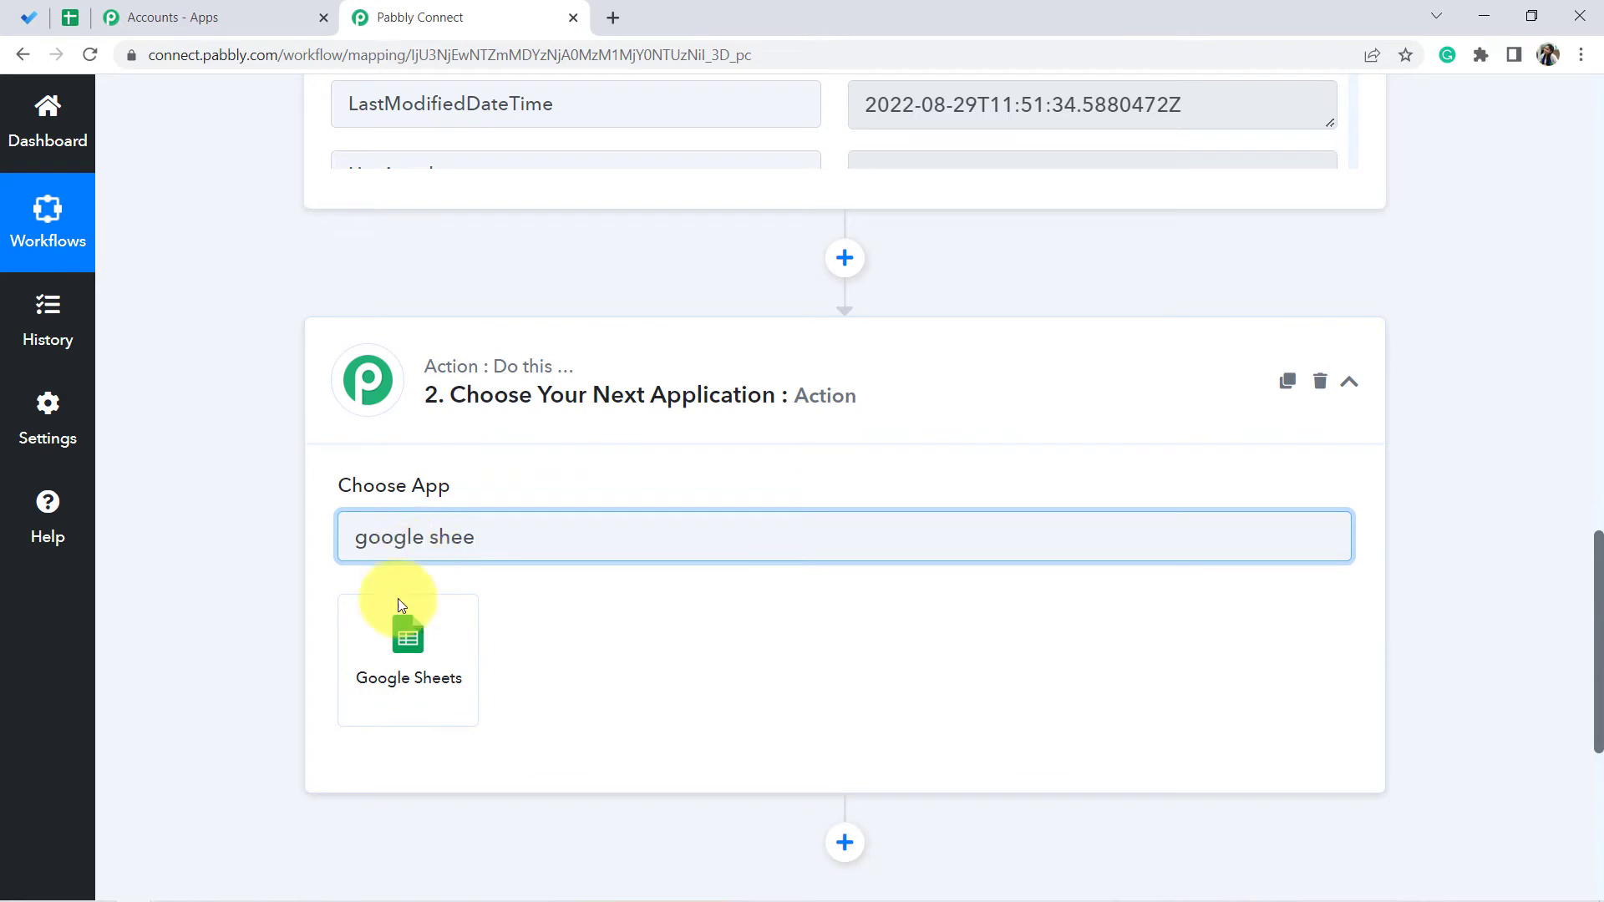
pyautogui.click(419, 662)
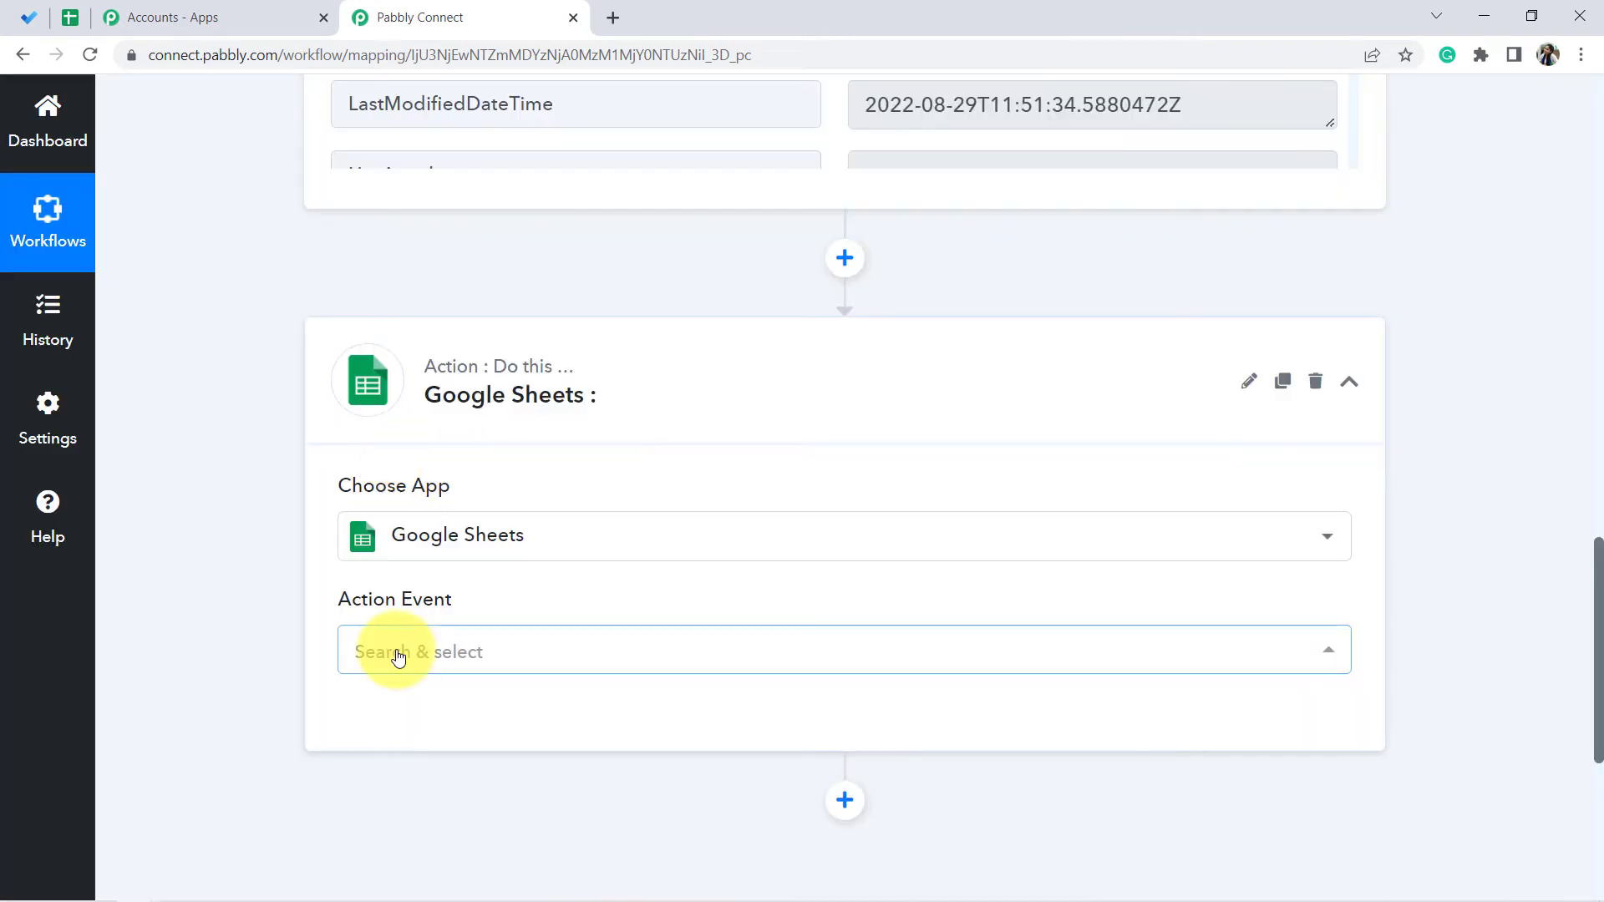
pyautogui.click(391, 653)
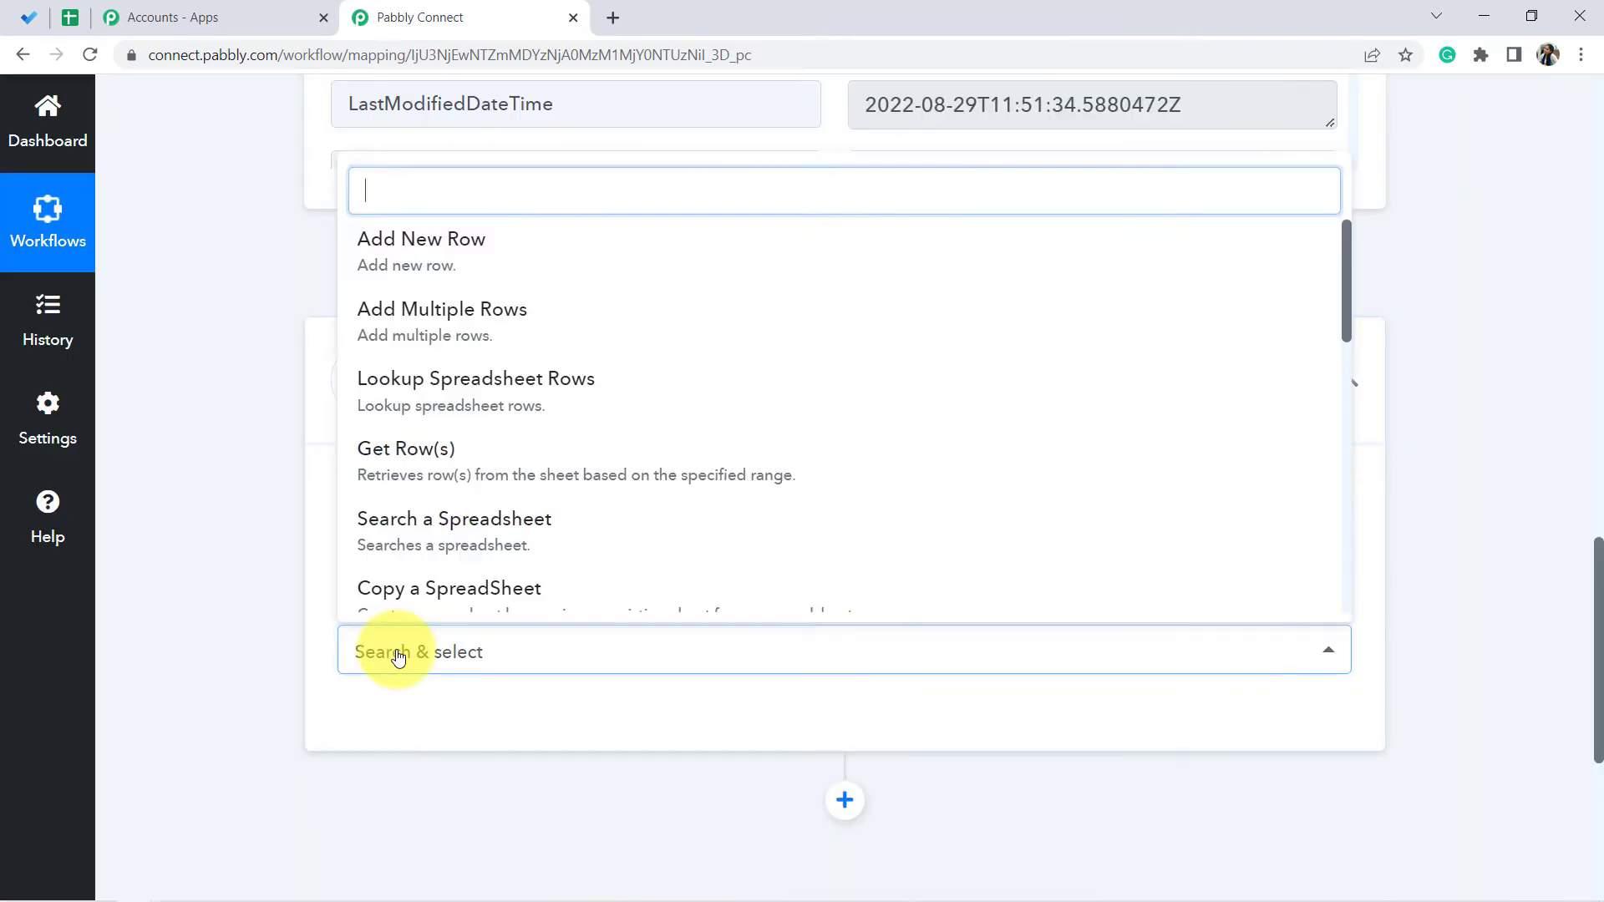
pyautogui.click(380, 247)
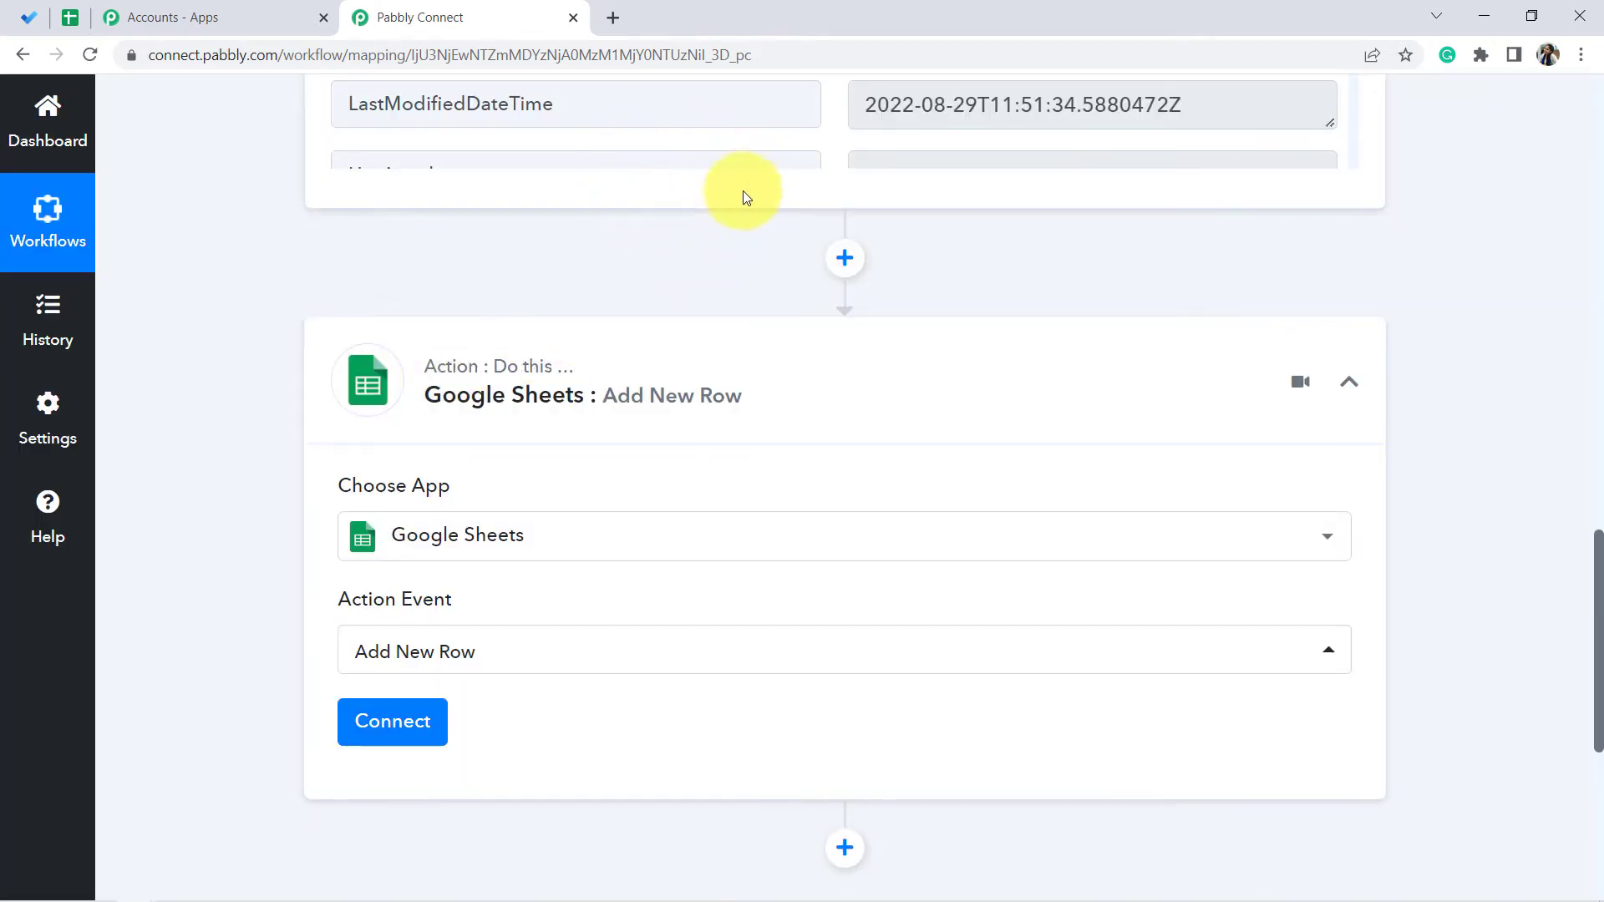
# - Add a new Google Sheets connection to the action, choosing a Google account and authorizing Pabbly Connect's access
pyautogui.scroll(-3, 501, 518)
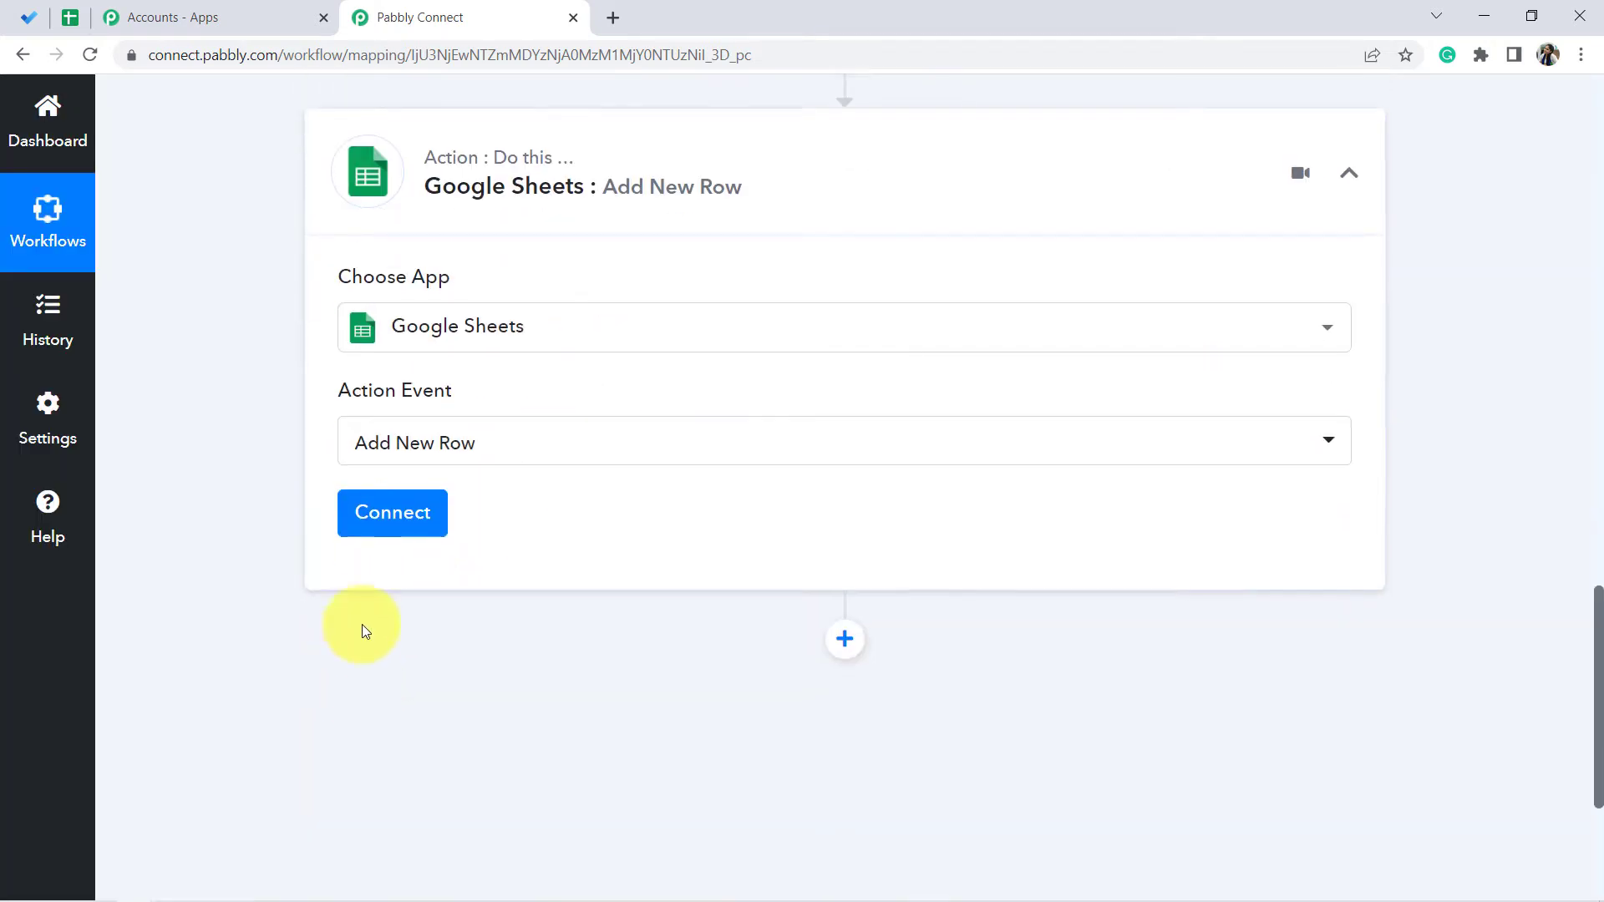
pyautogui.click(388, 518)
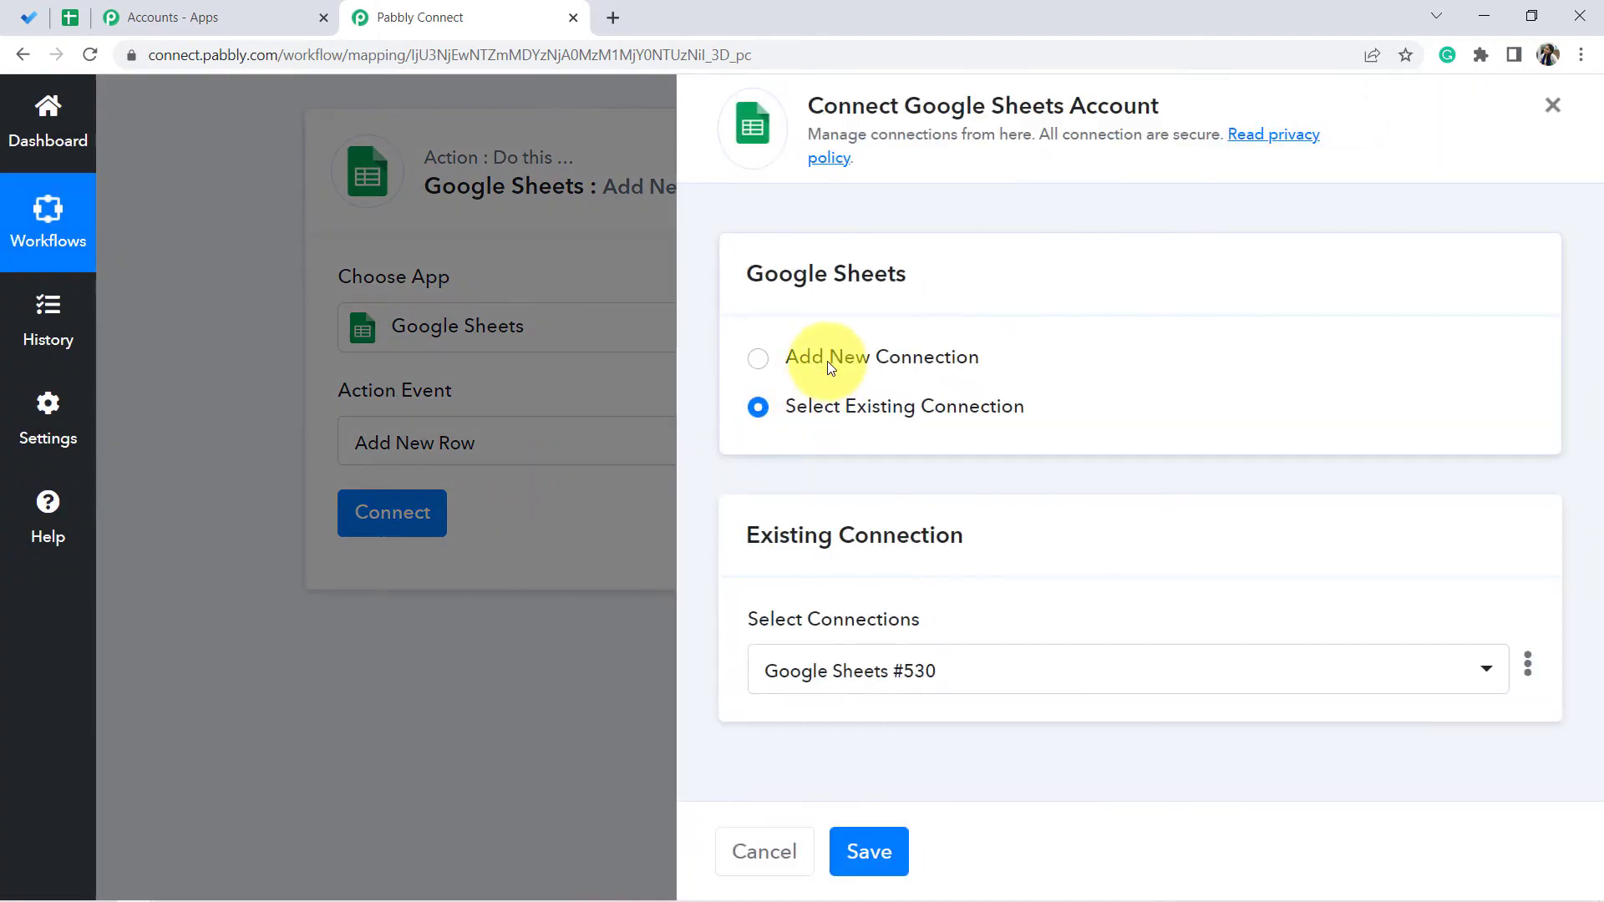
pyautogui.click(831, 367)
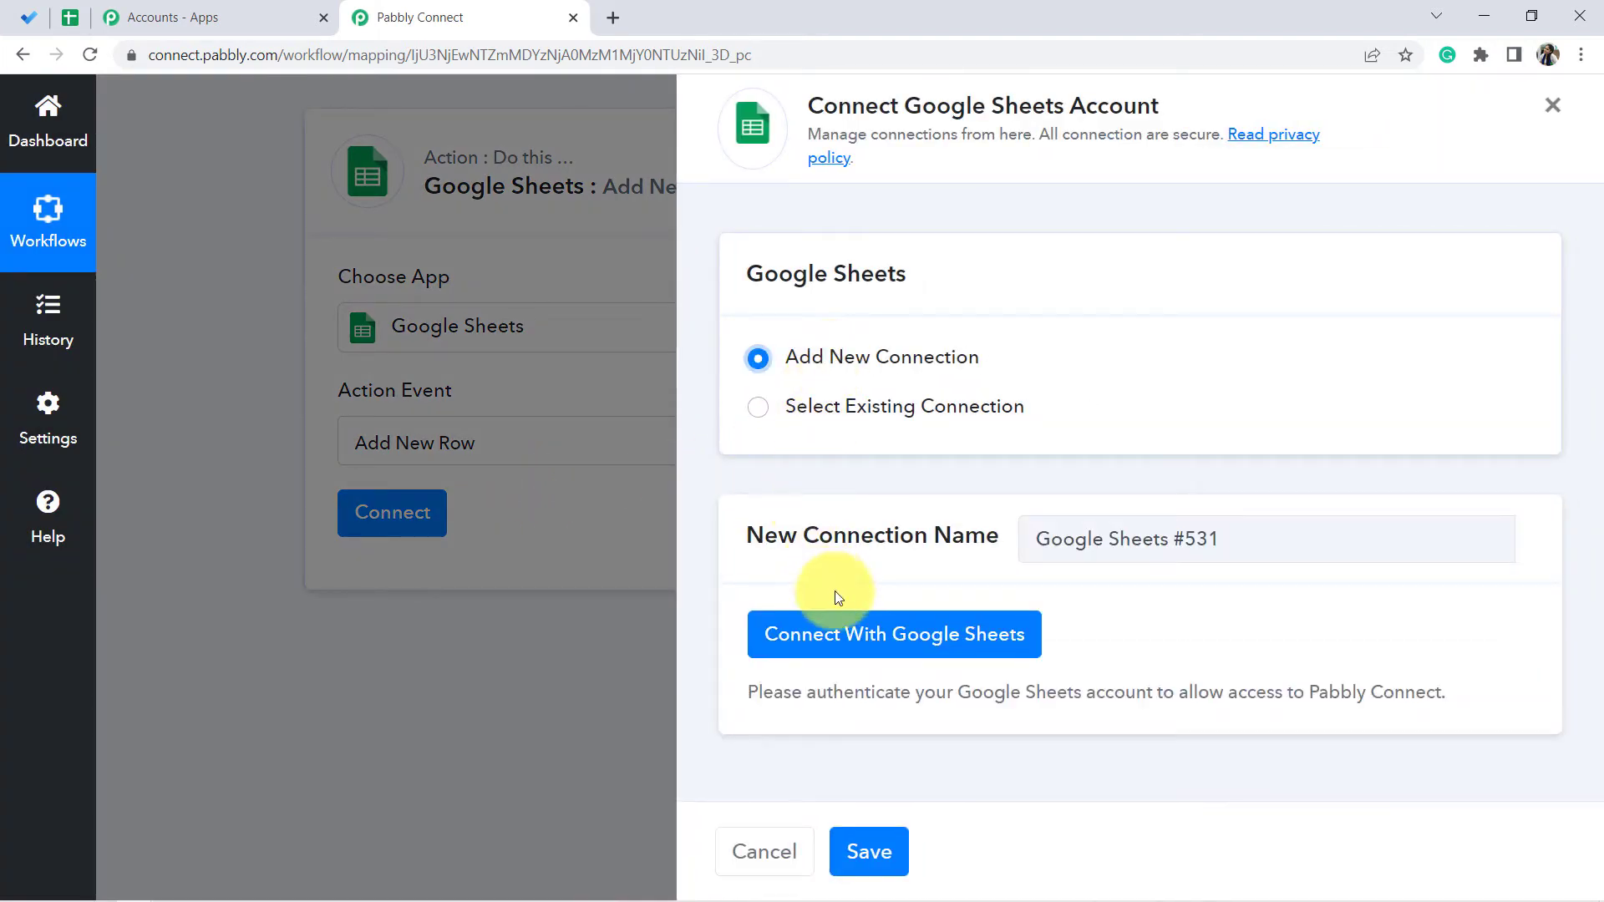
pyautogui.click(836, 637)
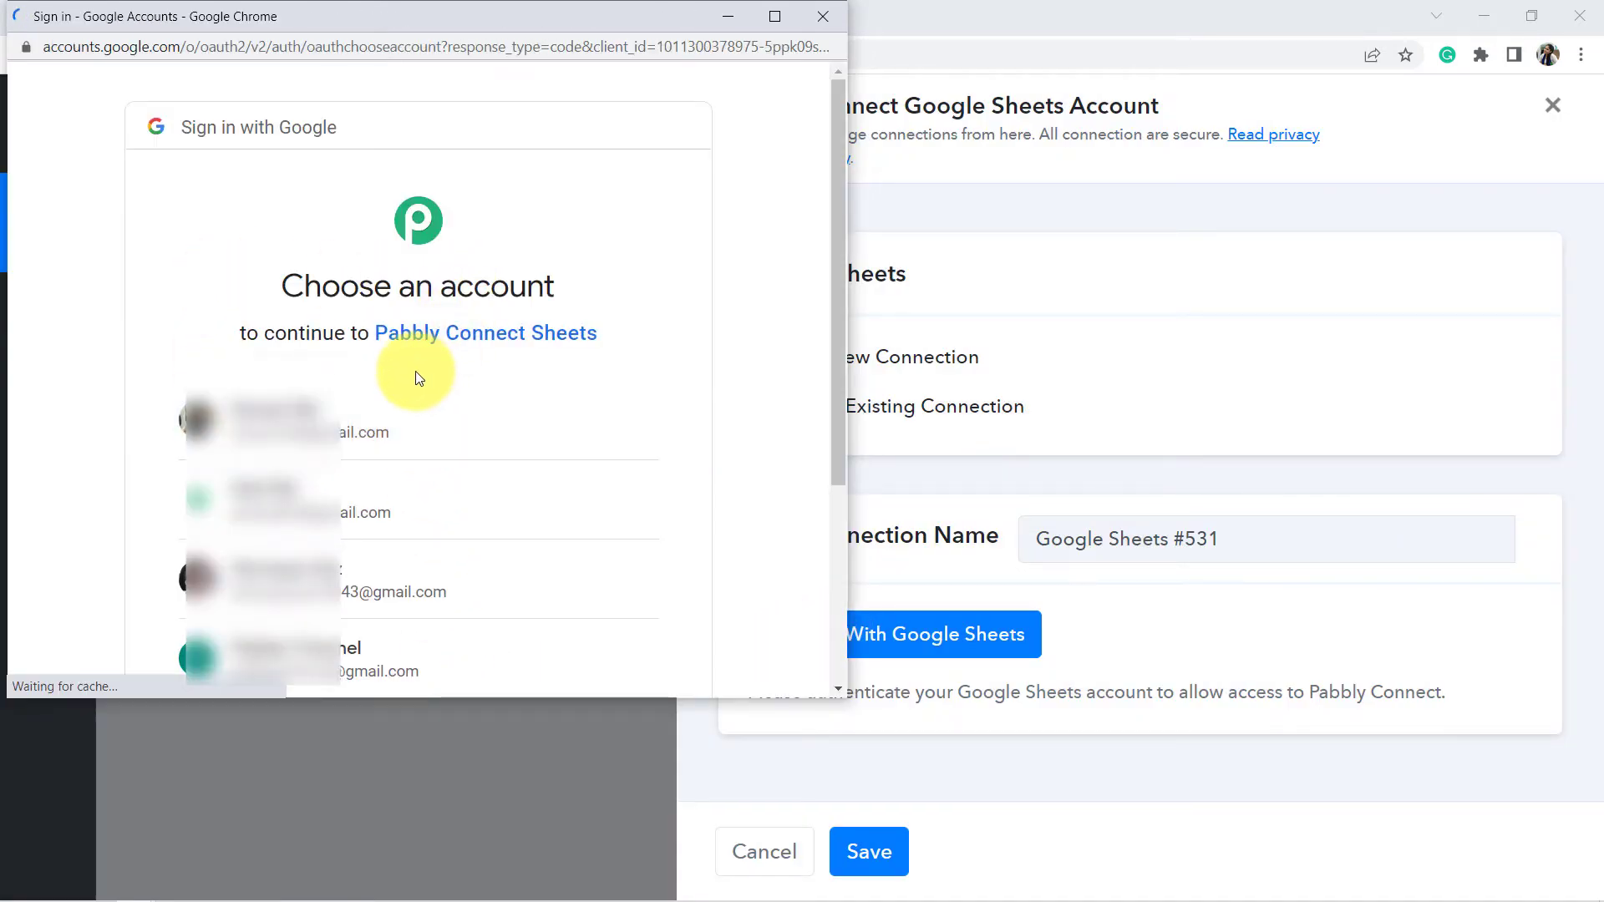
pyautogui.click(272, 577)
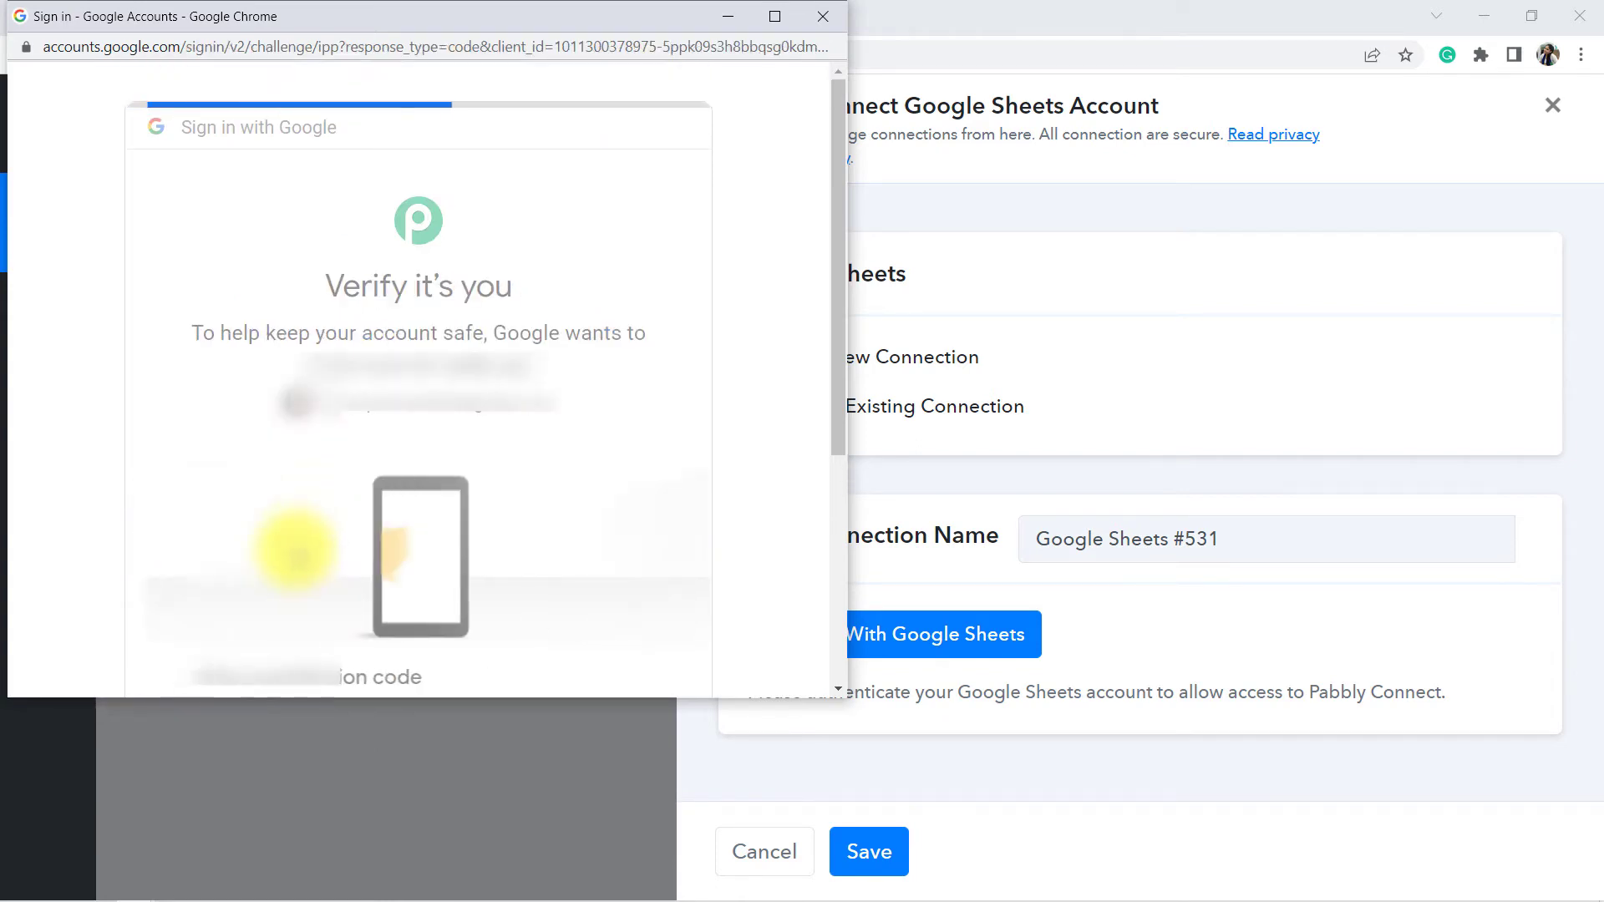
pyautogui.scroll(-3, 468, 518)
pyautogui.click(601, 508)
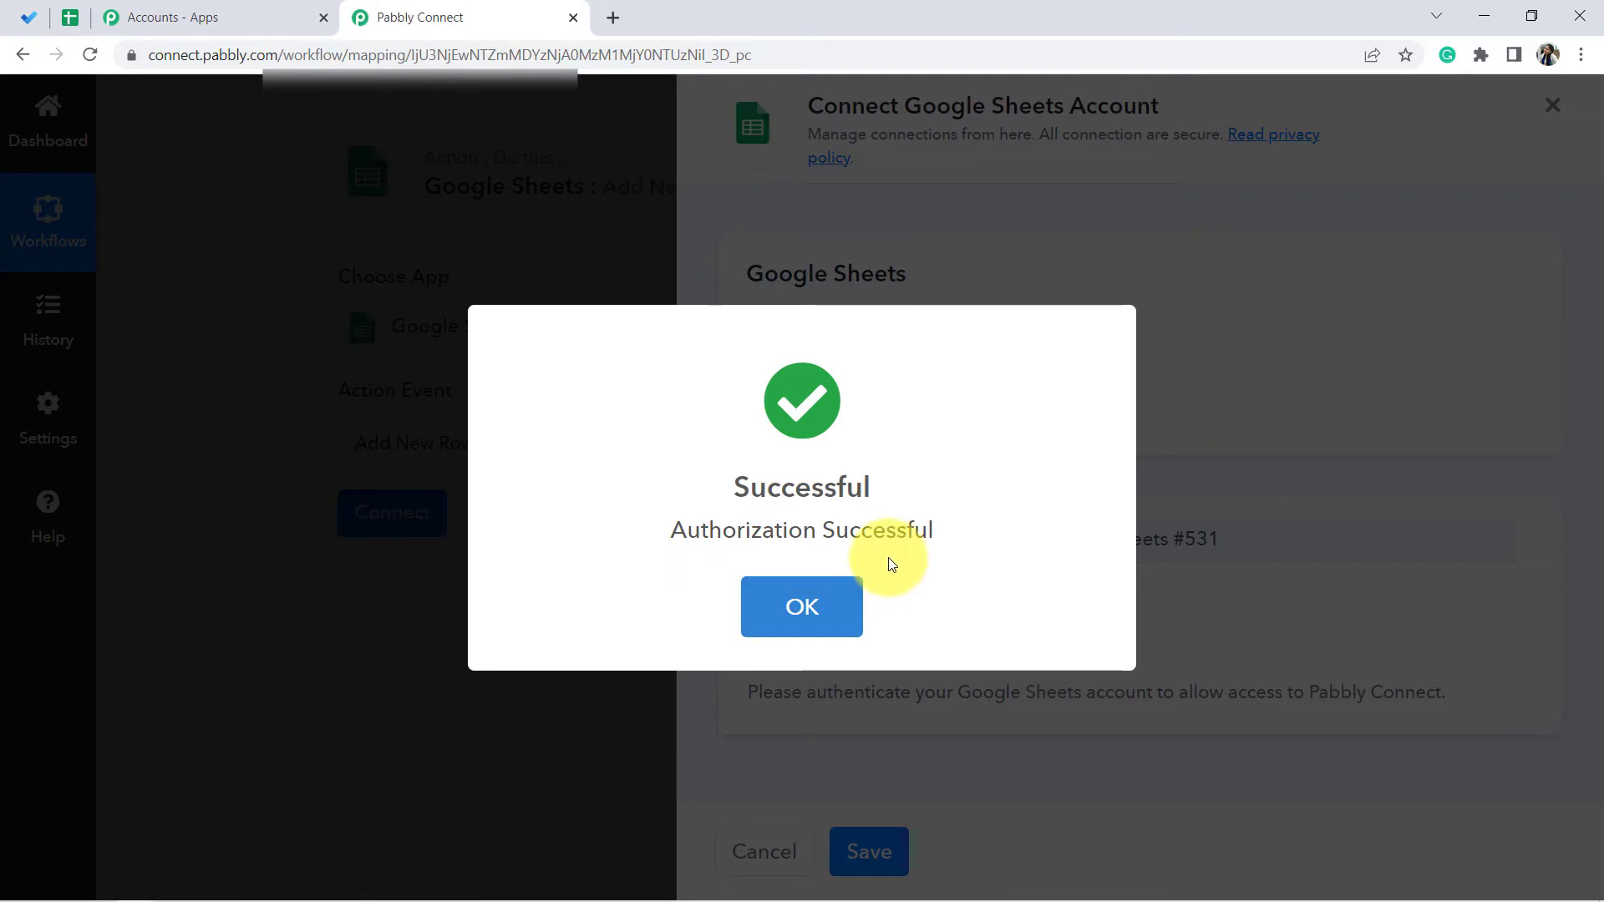
pyautogui.click(785, 595)
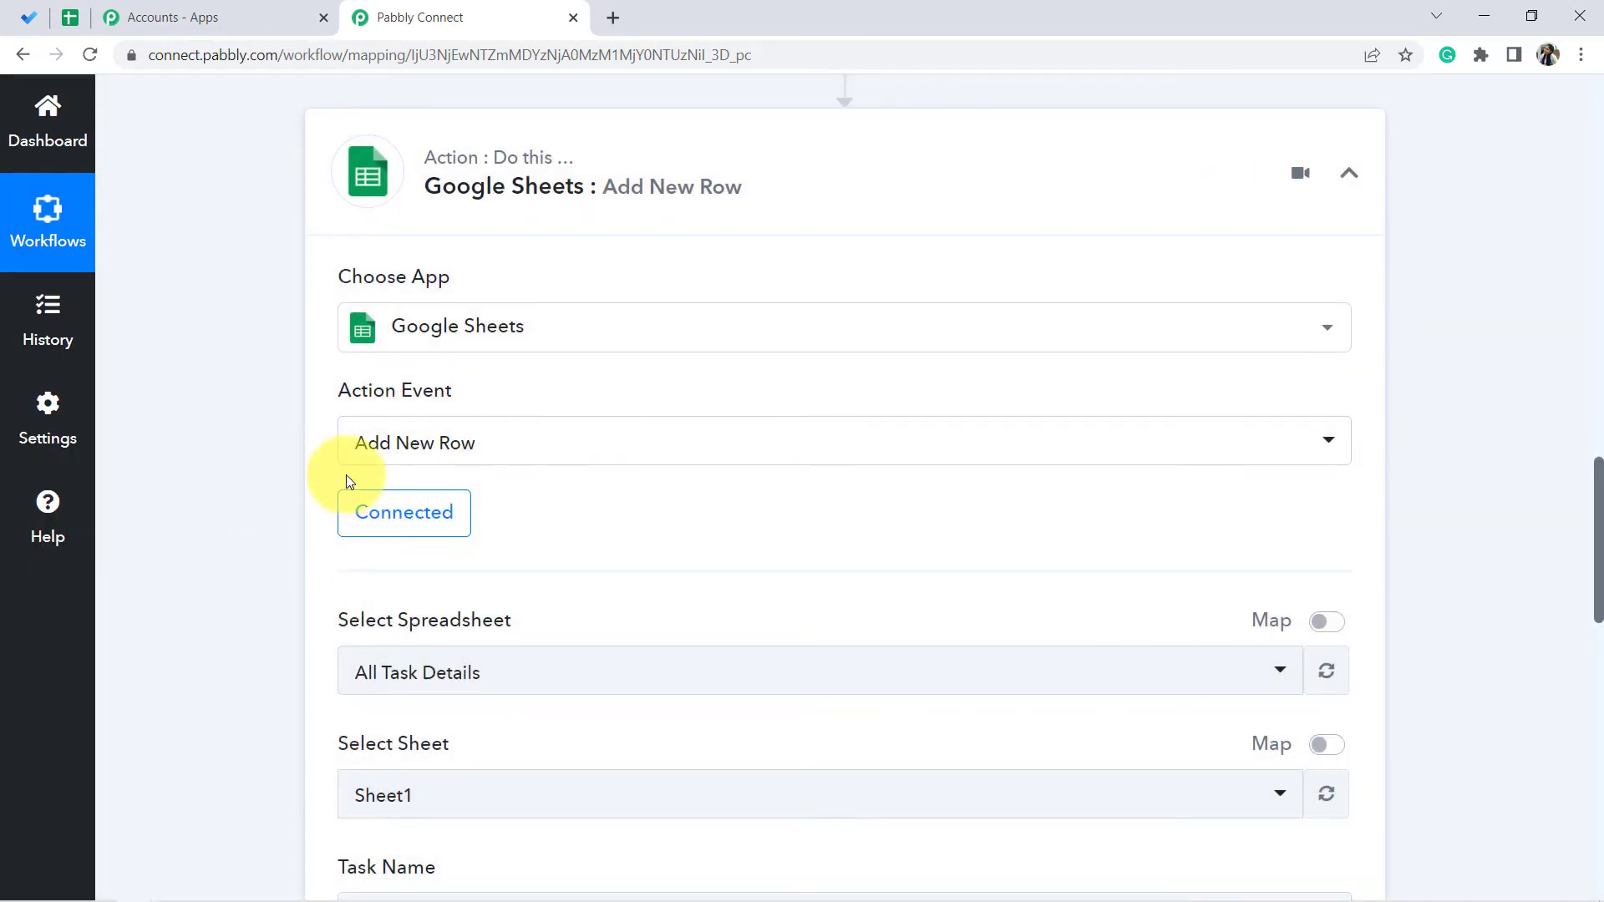
# - Review the spreadsheets available to the connected Google Sheets action
pyautogui.scroll(-4, 346, 475)
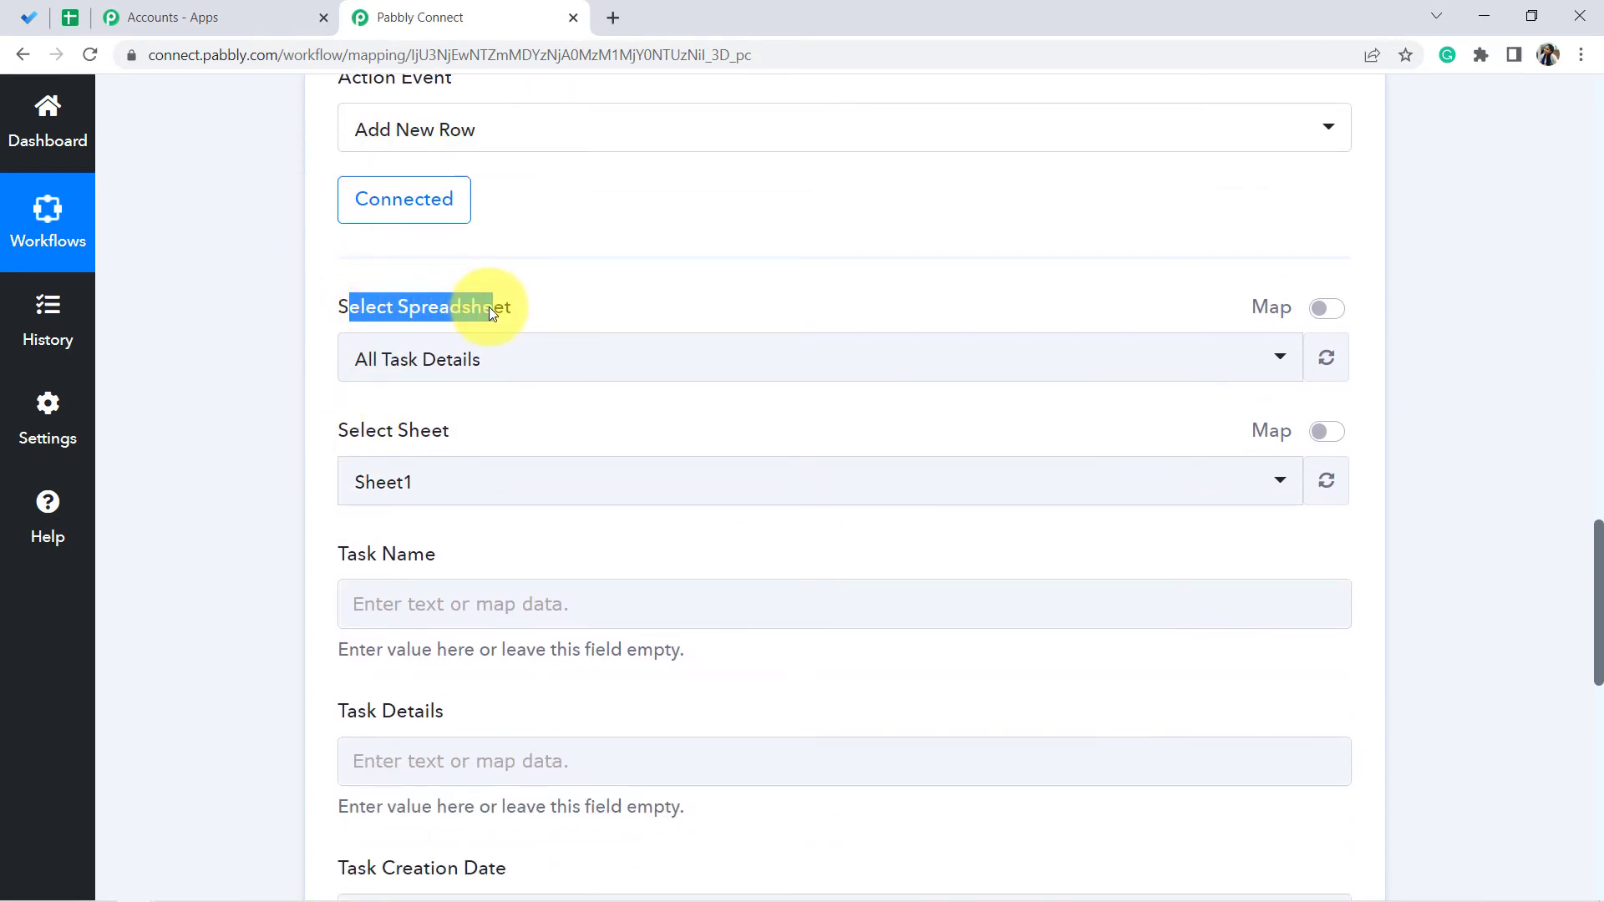
pyautogui.click(380, 357)
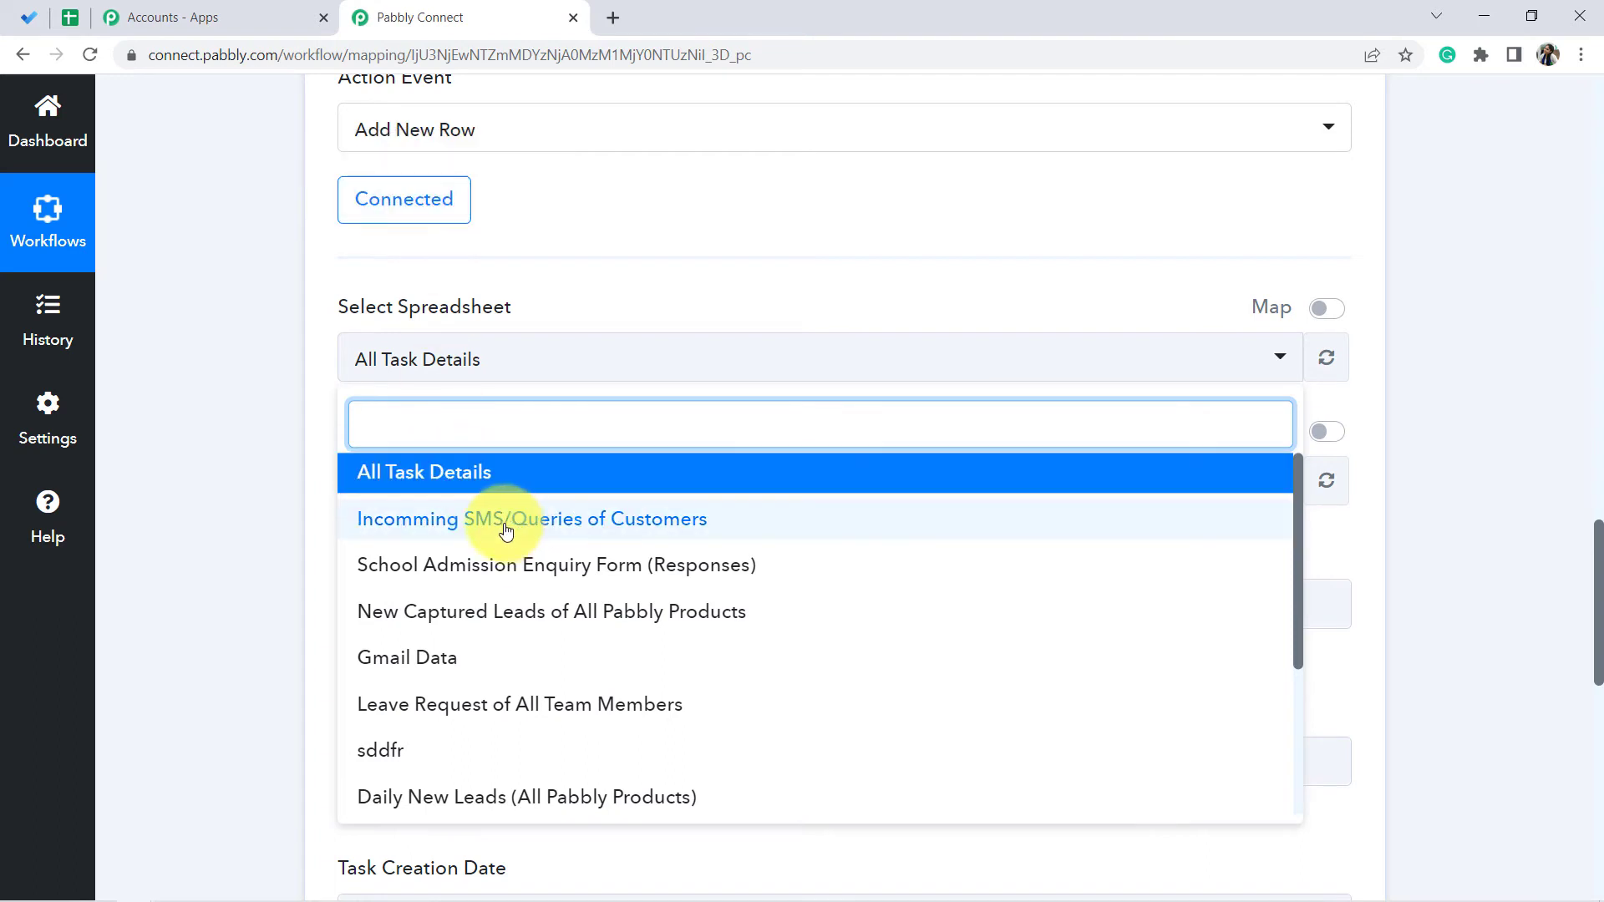
pyautogui.click(281, 386)
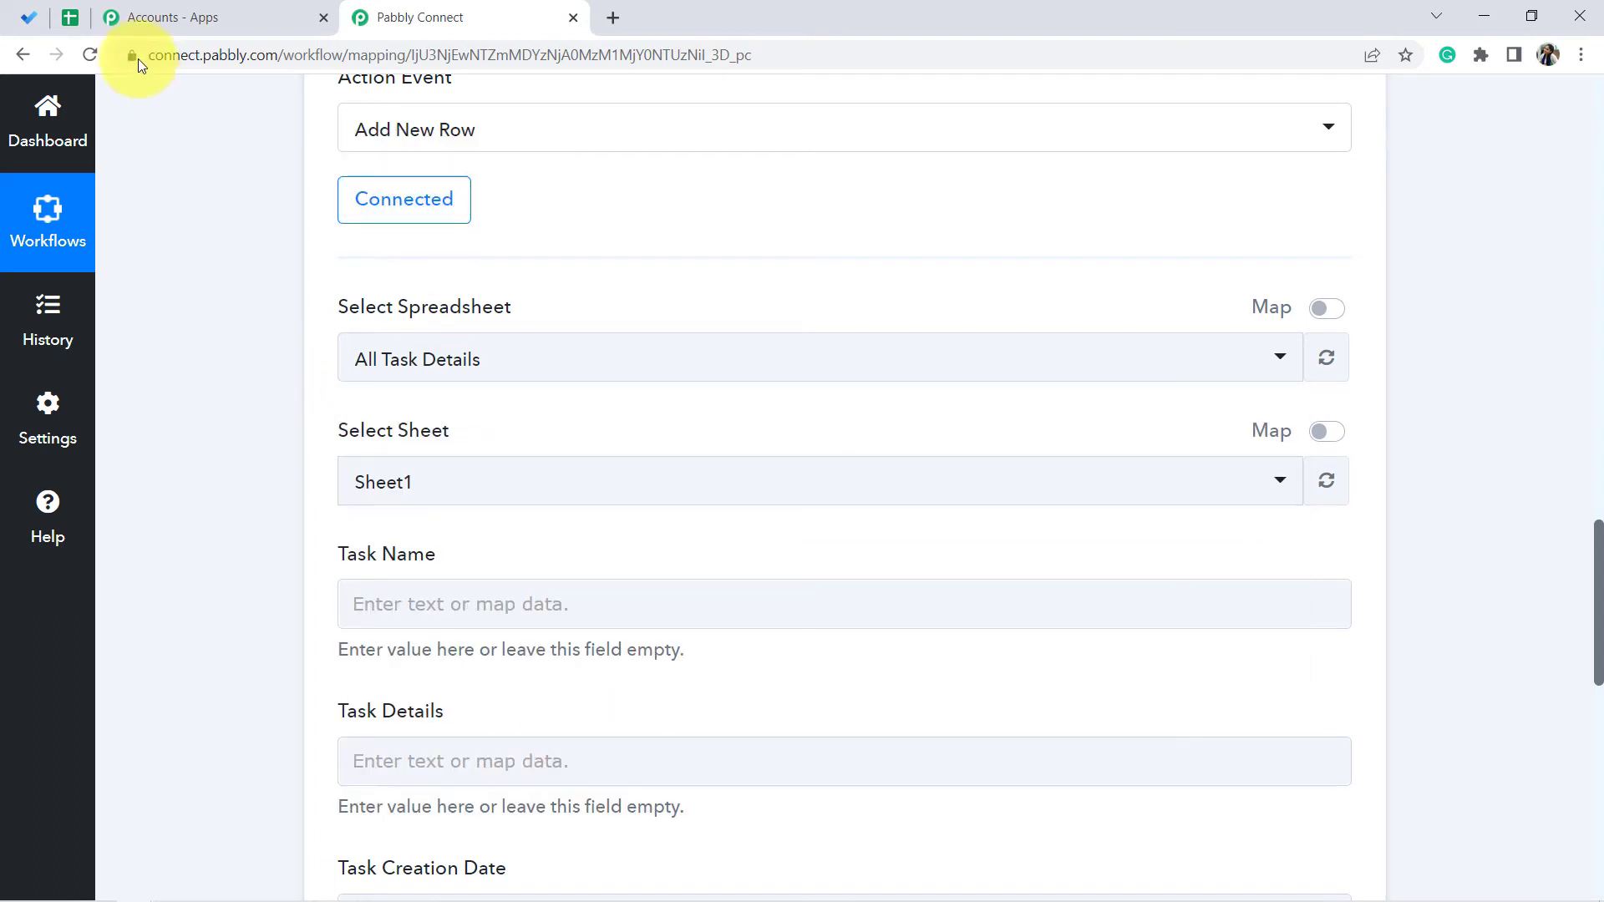
# - Switch to Google Sheets and examine the All Task Details spreadsheet's title and its task name, details, creation date and due date columns
pyautogui.click(72, 20)
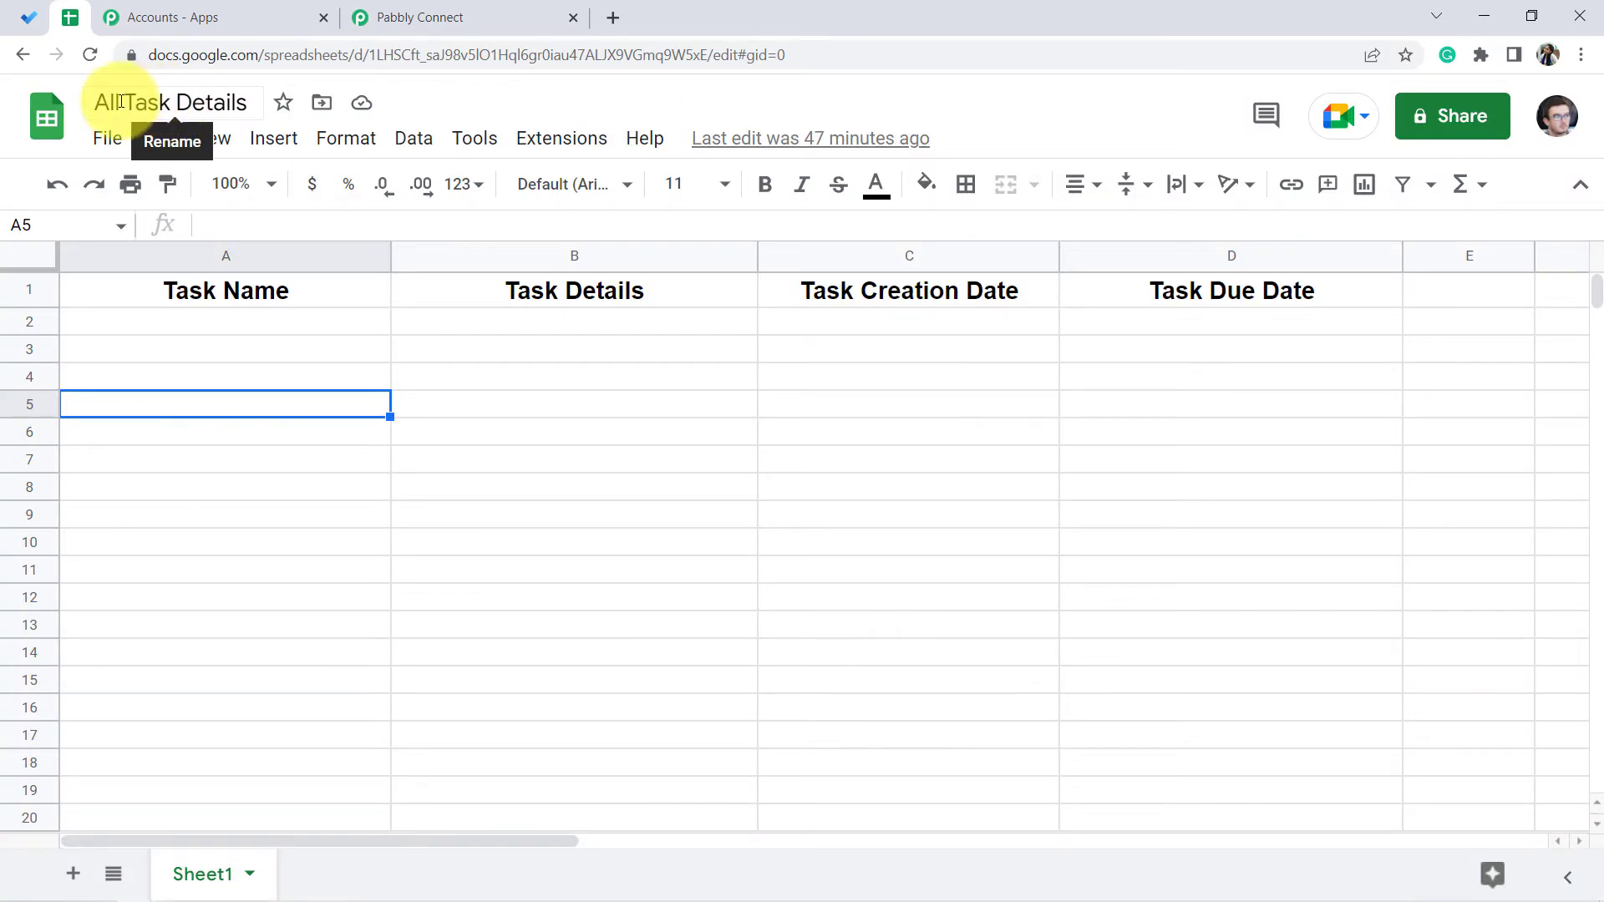
pyautogui.moveTo(121, 102); pyautogui.dragTo(242, 103)
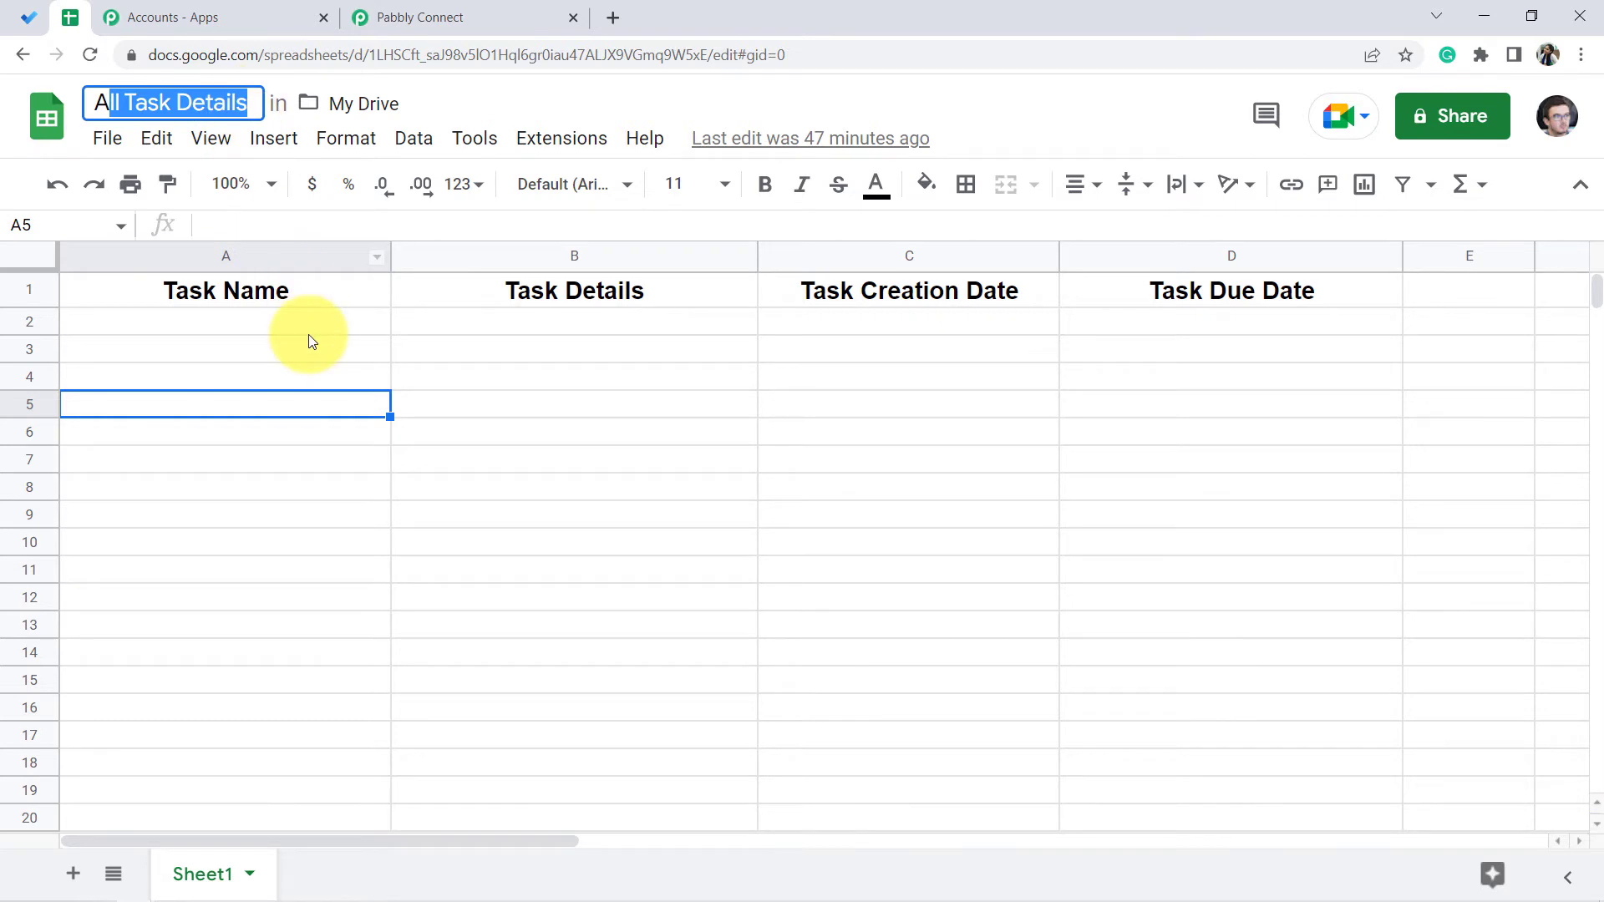
pyautogui.click(257, 318)
pyautogui.click(237, 377)
pyautogui.click(197, 326)
pyautogui.moveTo(199, 326); pyautogui.dragTo(206, 543)
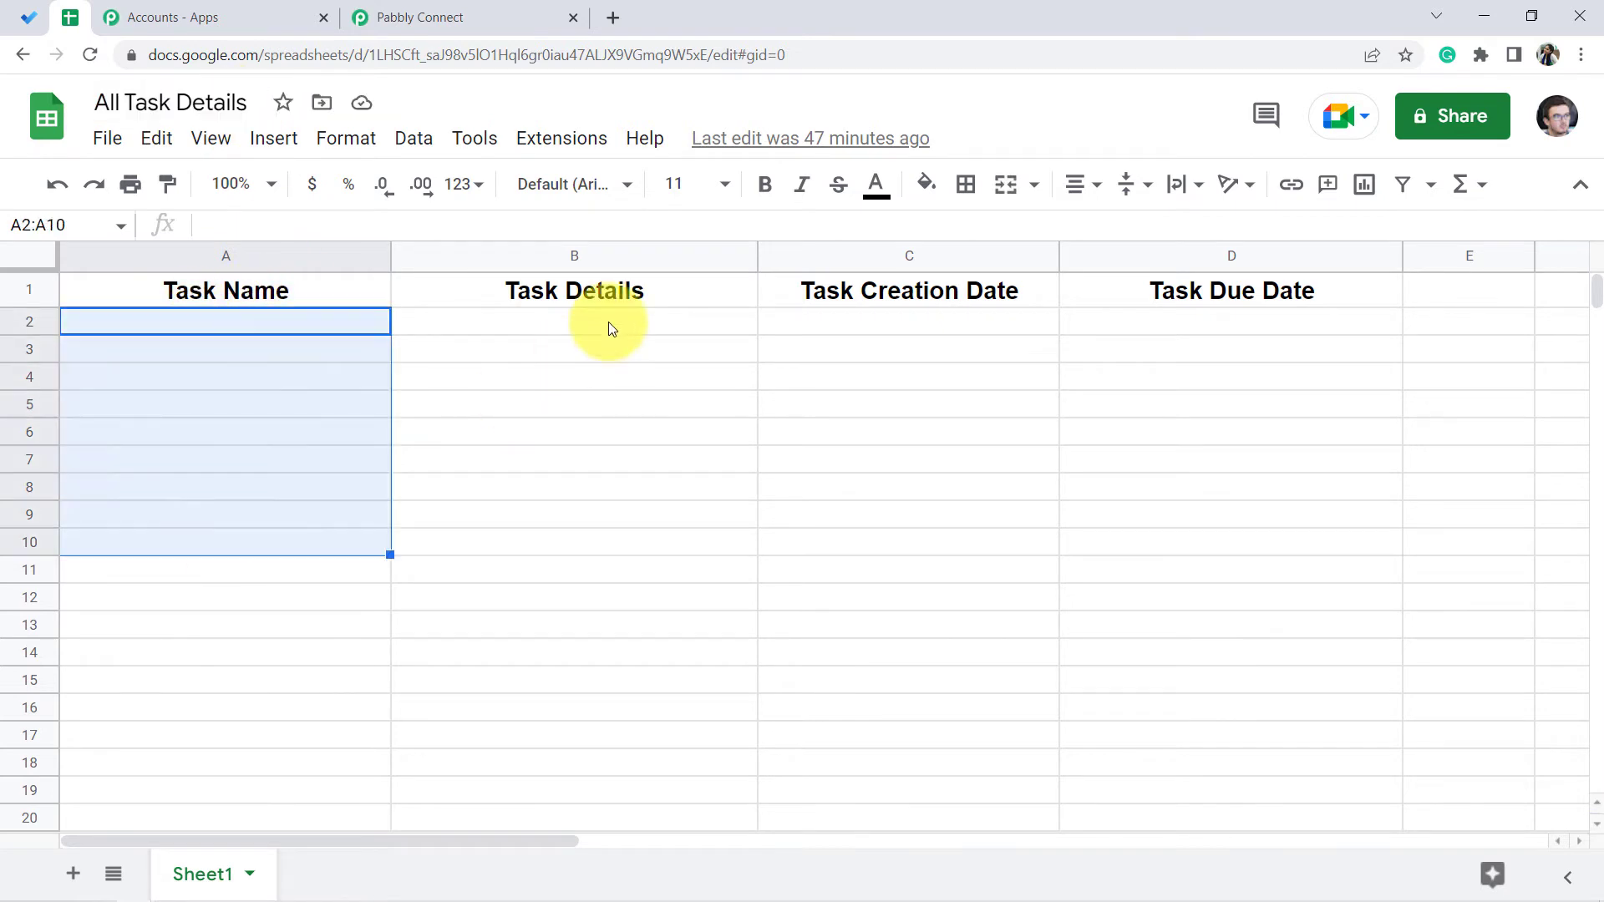
pyautogui.moveTo(616, 329); pyautogui.dragTo(735, 514)
pyautogui.moveTo(918, 324); pyautogui.dragTo(923, 518)
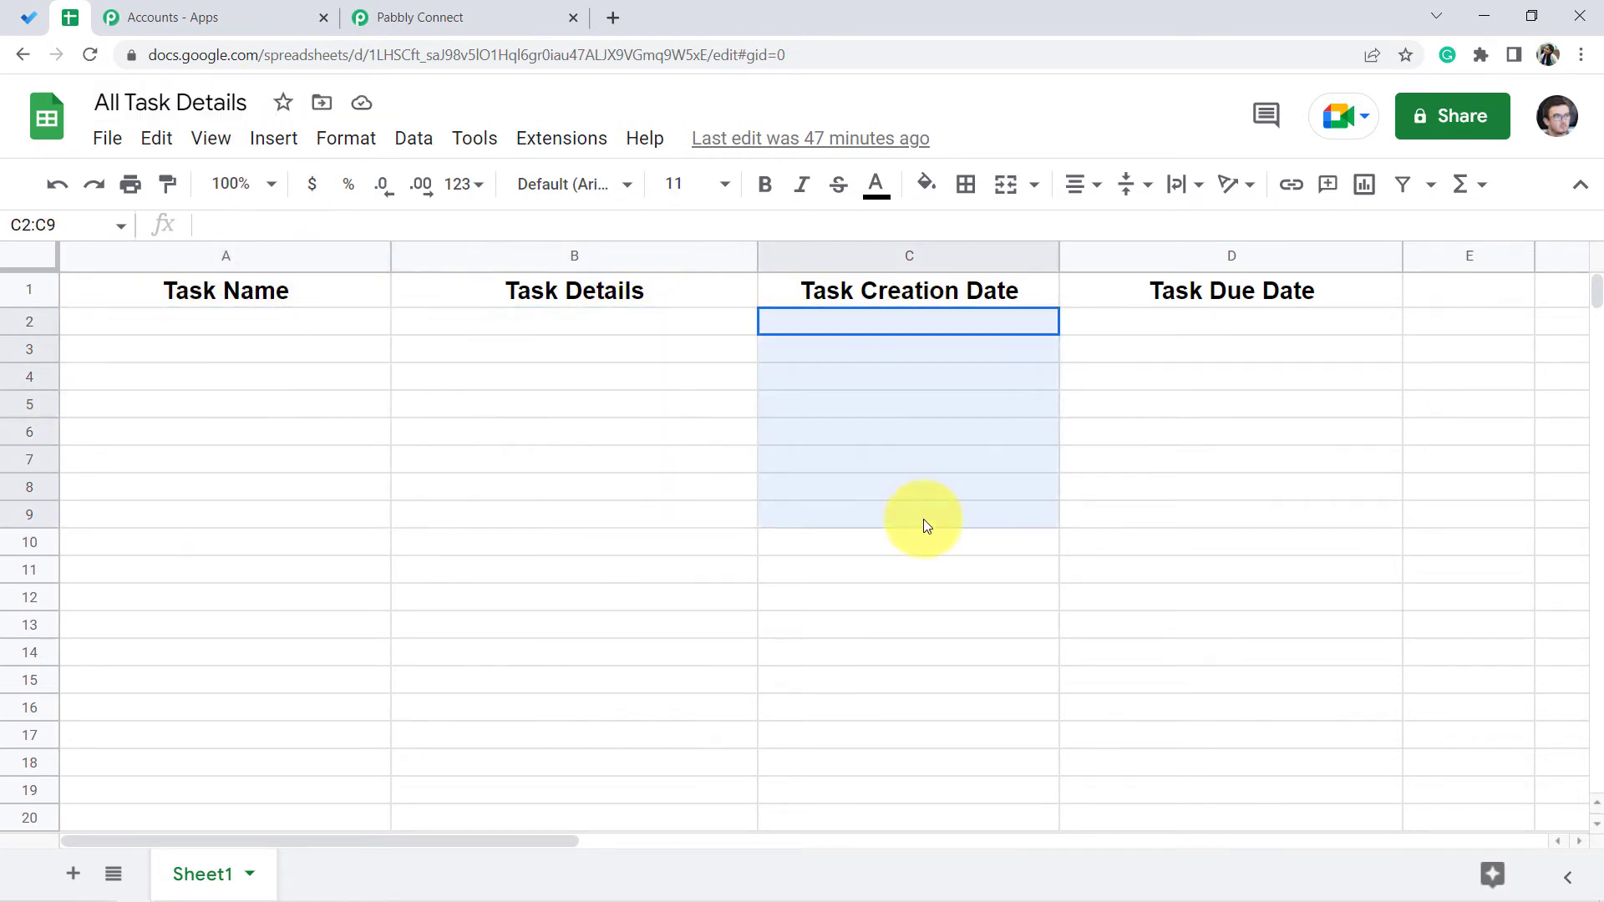
pyautogui.click(1140, 335)
pyautogui.keyDown('shift'); pyautogui.click(1103, 499); pyautogui.keyUp('shift')
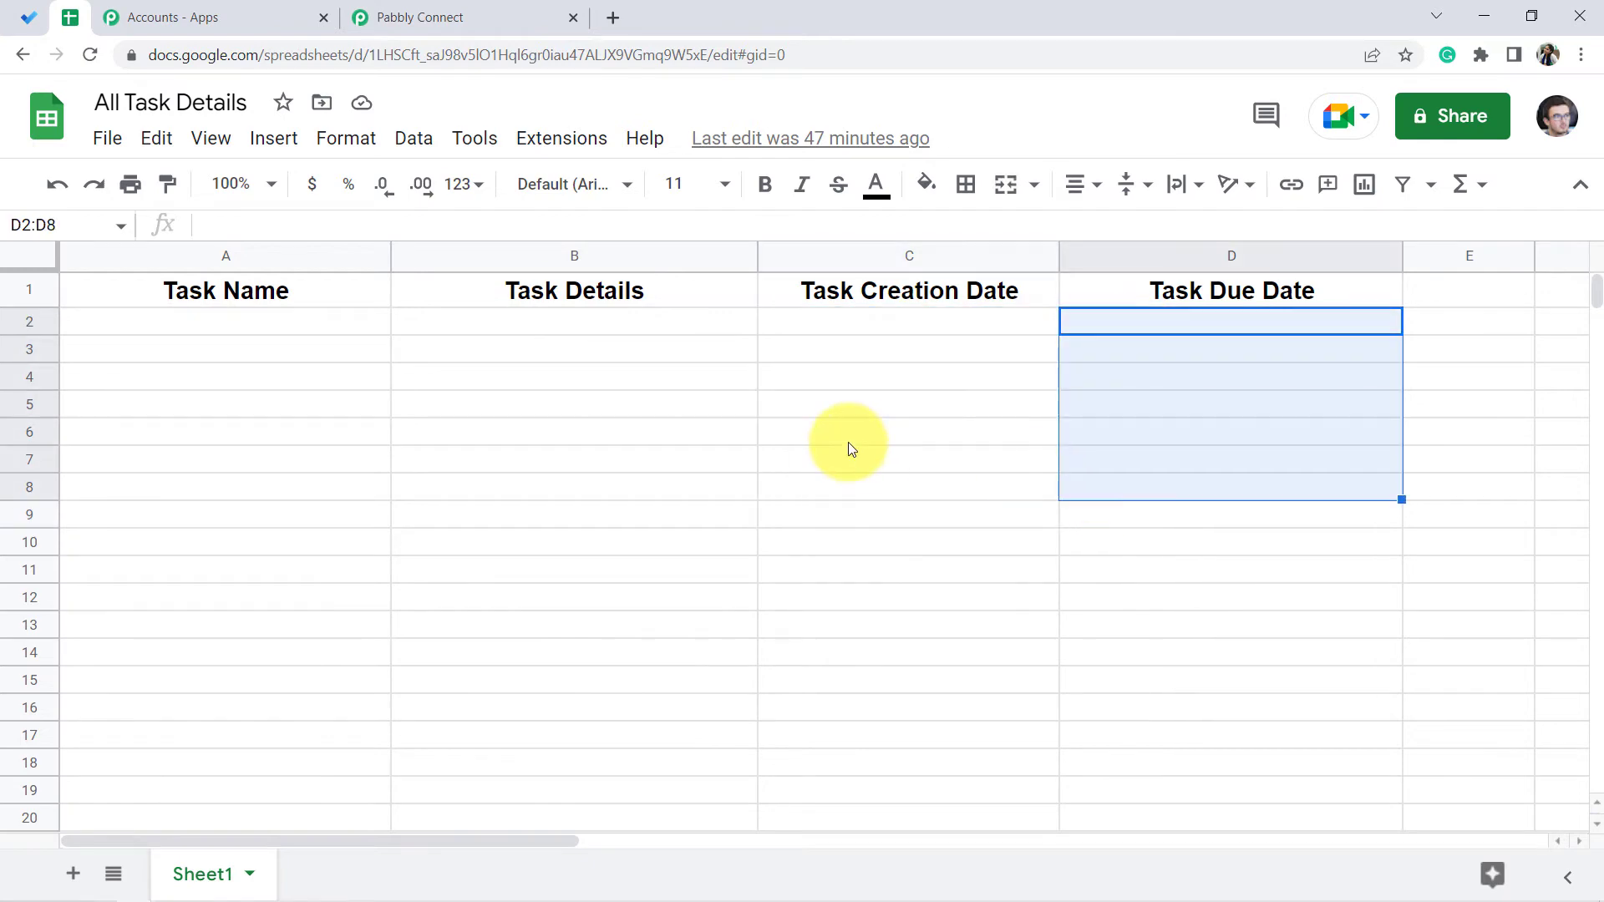
pyautogui.click(848, 436)
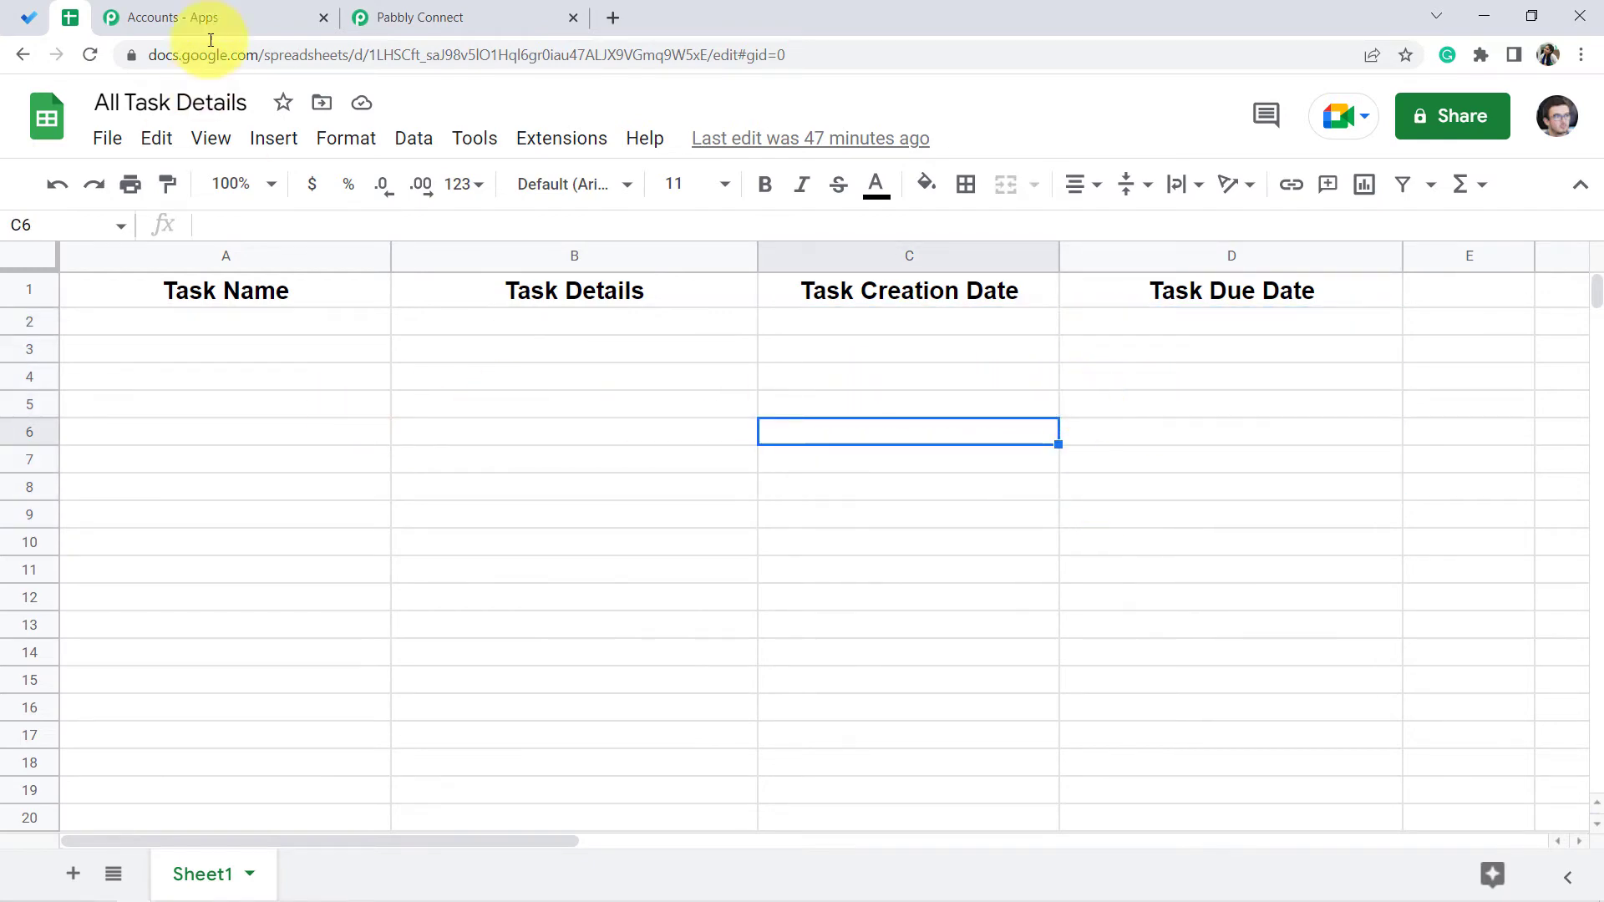
# - Return to Pabbly Connect and select the All Task Details spreadsheet and Sheet1 as the new row's destination
pyautogui.click(443, 8)
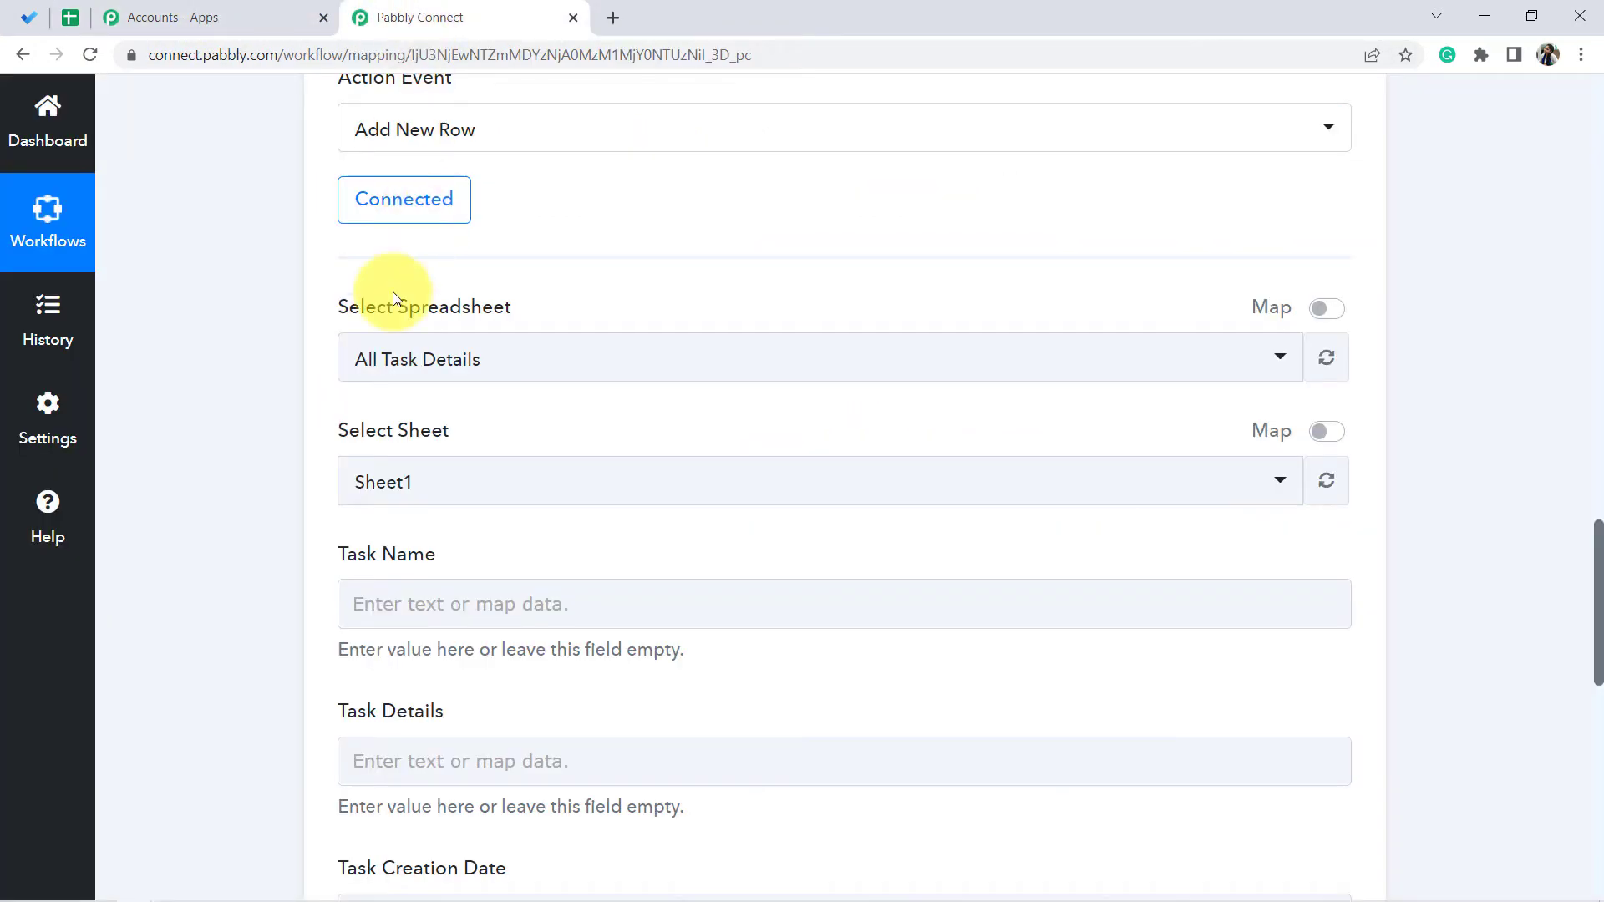
pyautogui.click(401, 348)
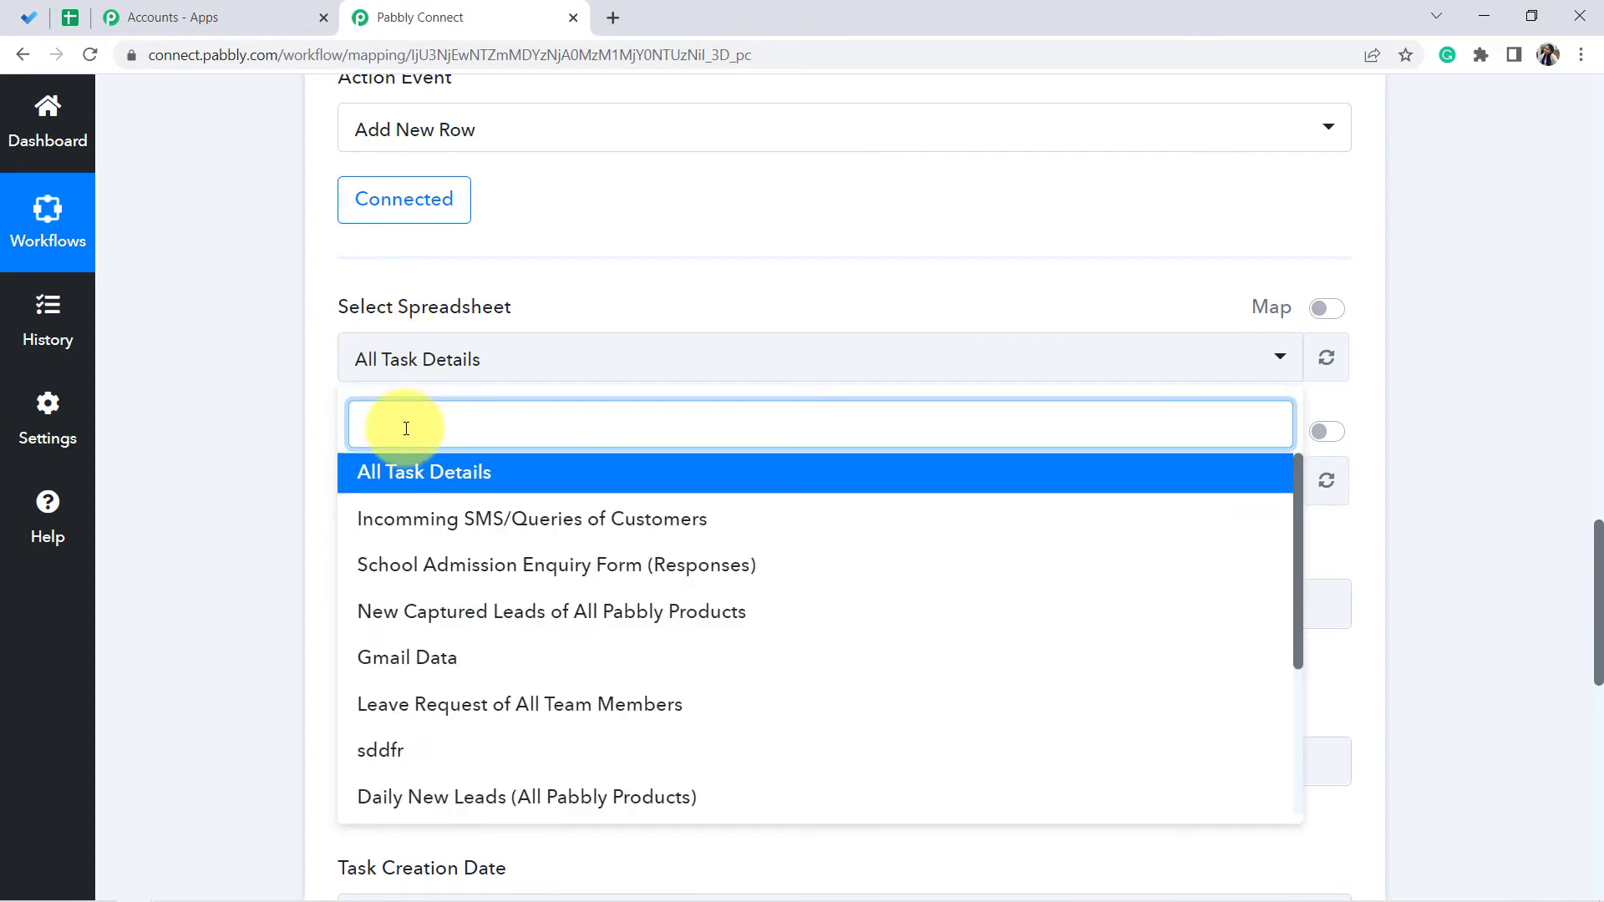
pyautogui.click(386, 472)
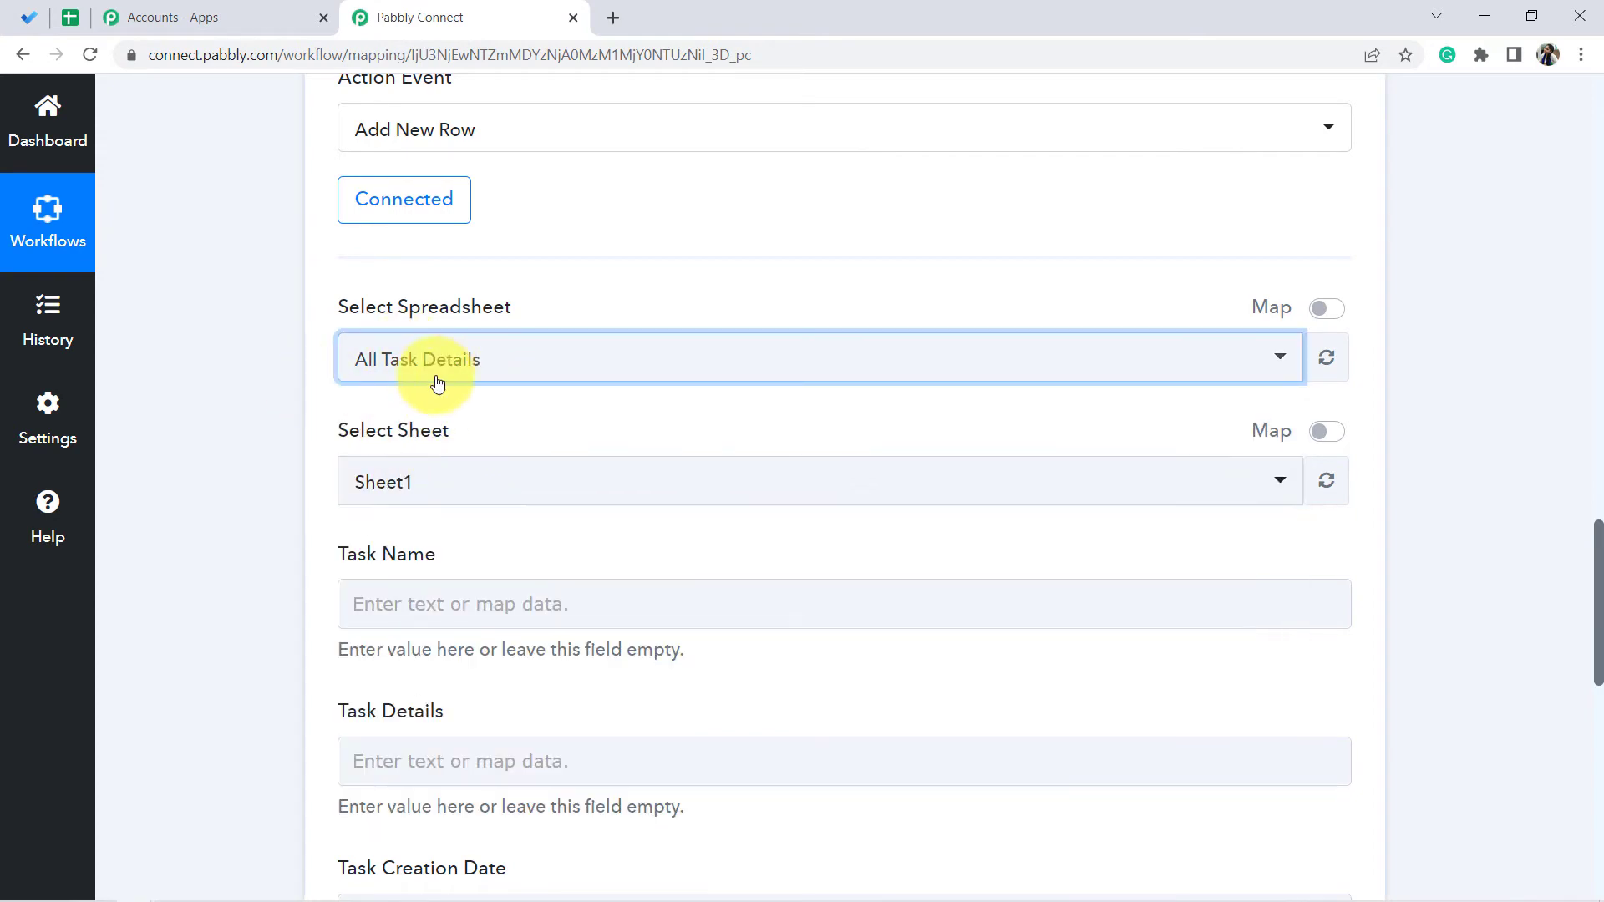
pyautogui.scroll(-3, 222, 405)
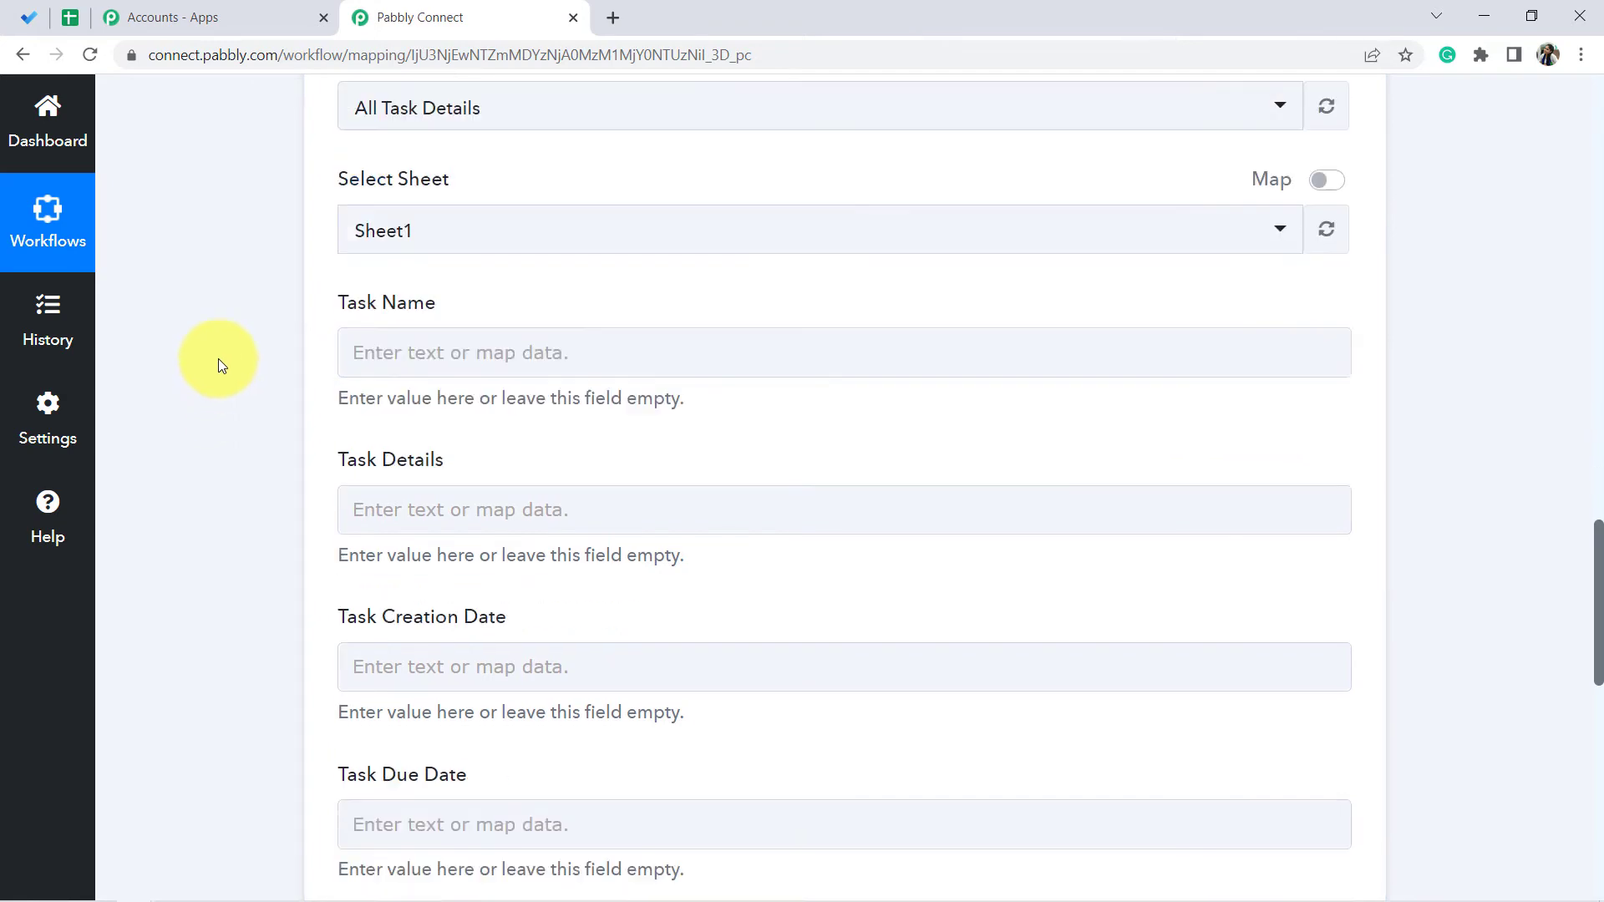
pyautogui.click(410, 278)
pyautogui.click(409, 278)
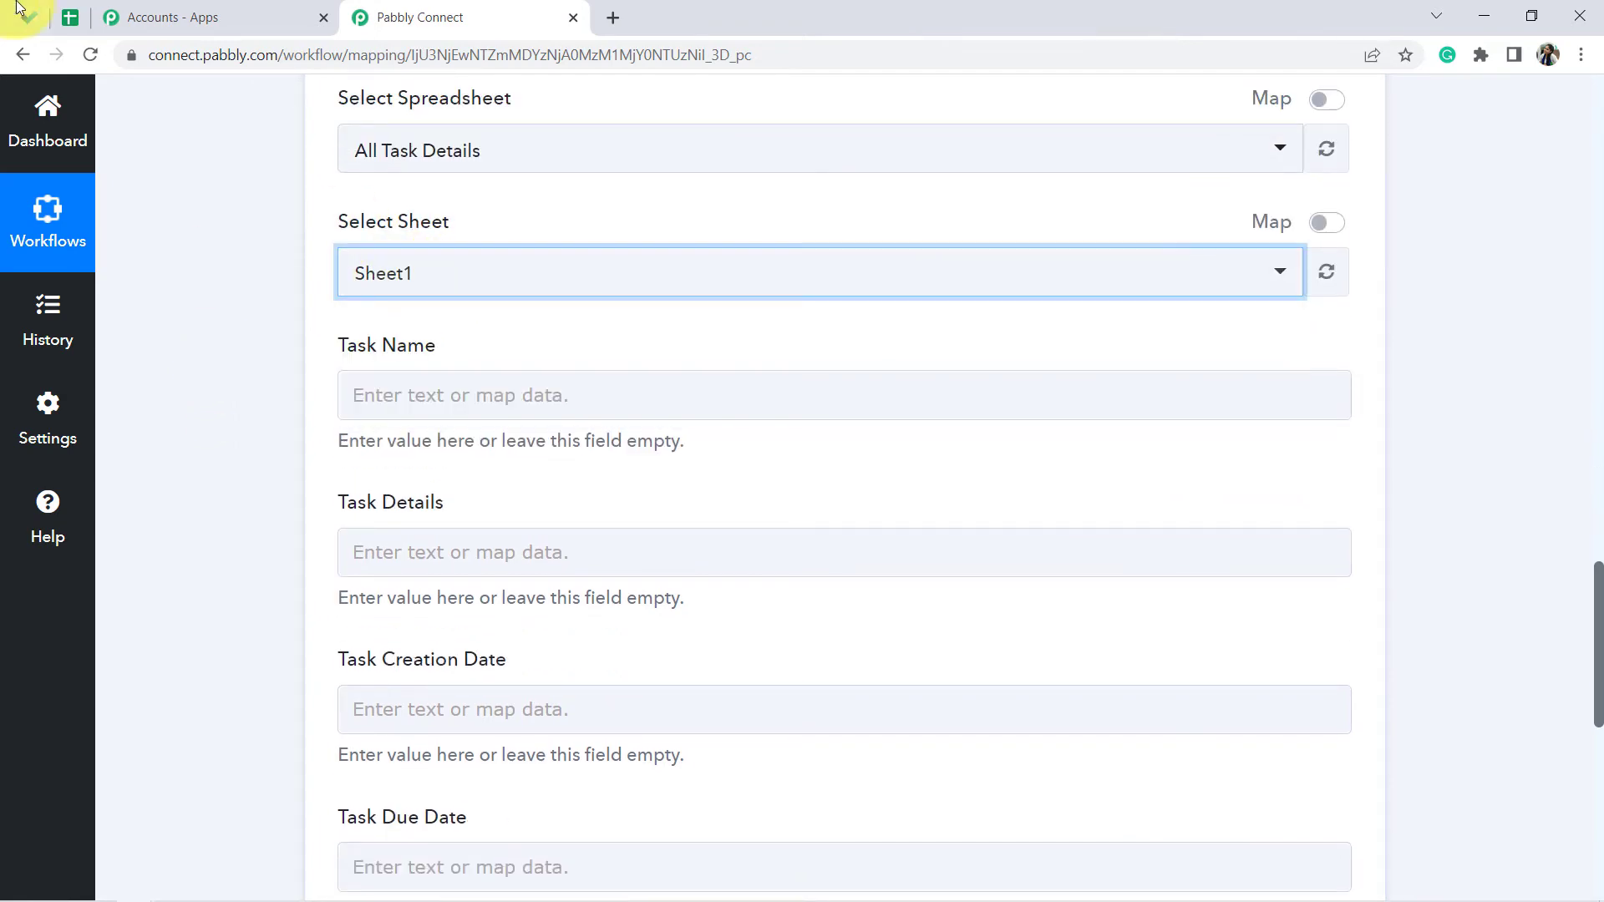
# - Compare the sheet name and column headings in Google Sheets with the action's sheet selection and field names in Pabbly Connect
pyautogui.click(73, 17)
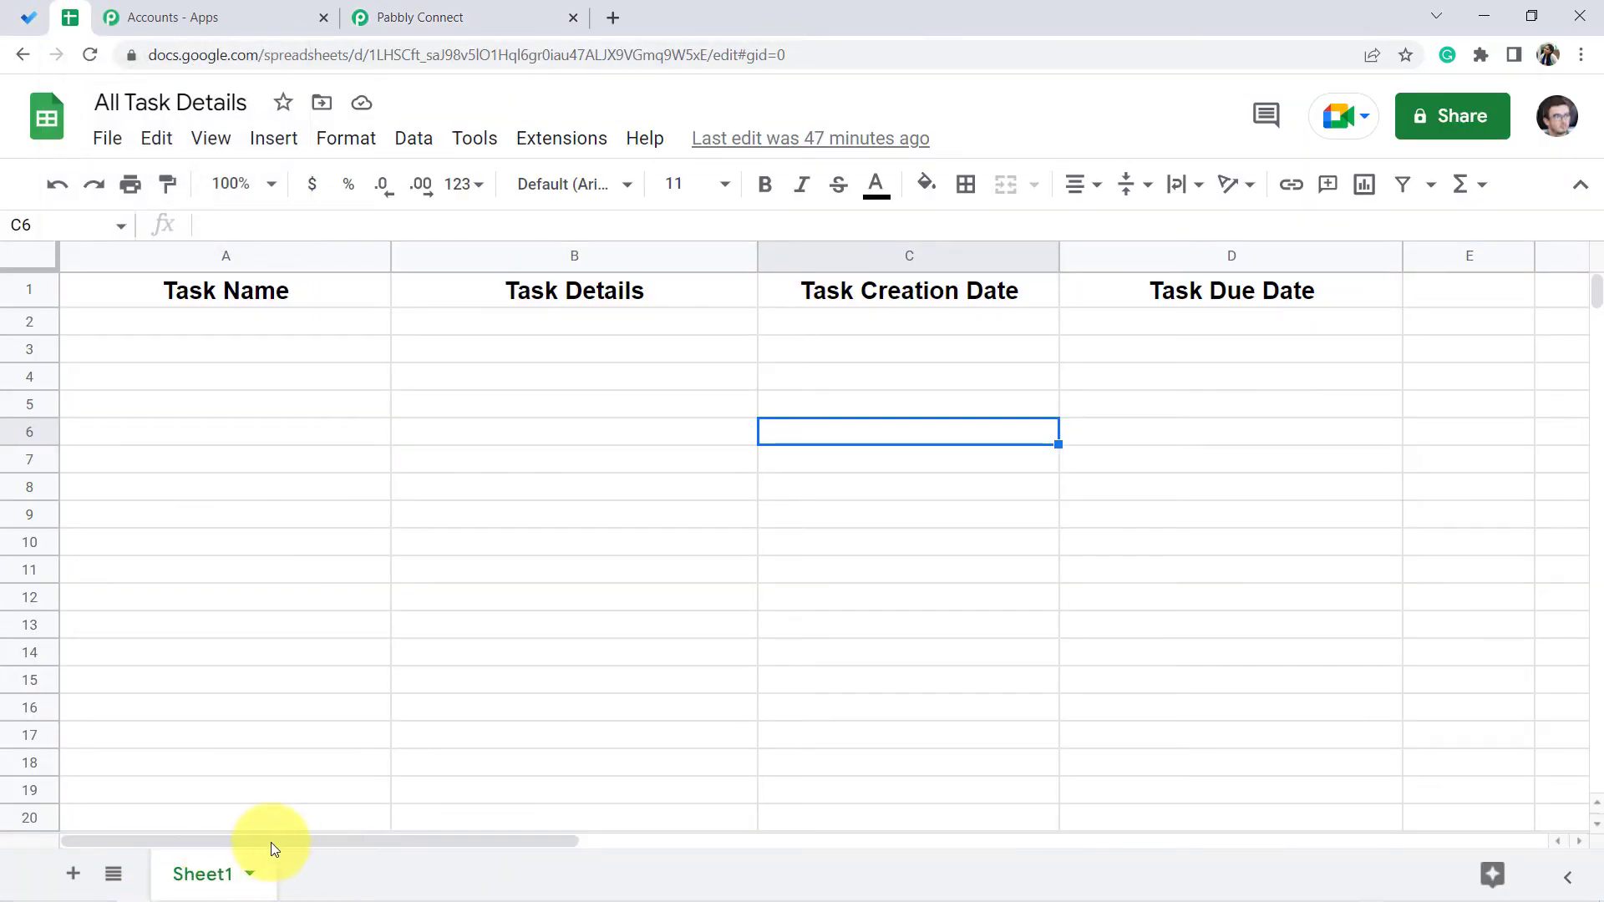
pyautogui.click(412, 13)
pyautogui.moveTo(344, 344); pyautogui.dragTo(455, 361)
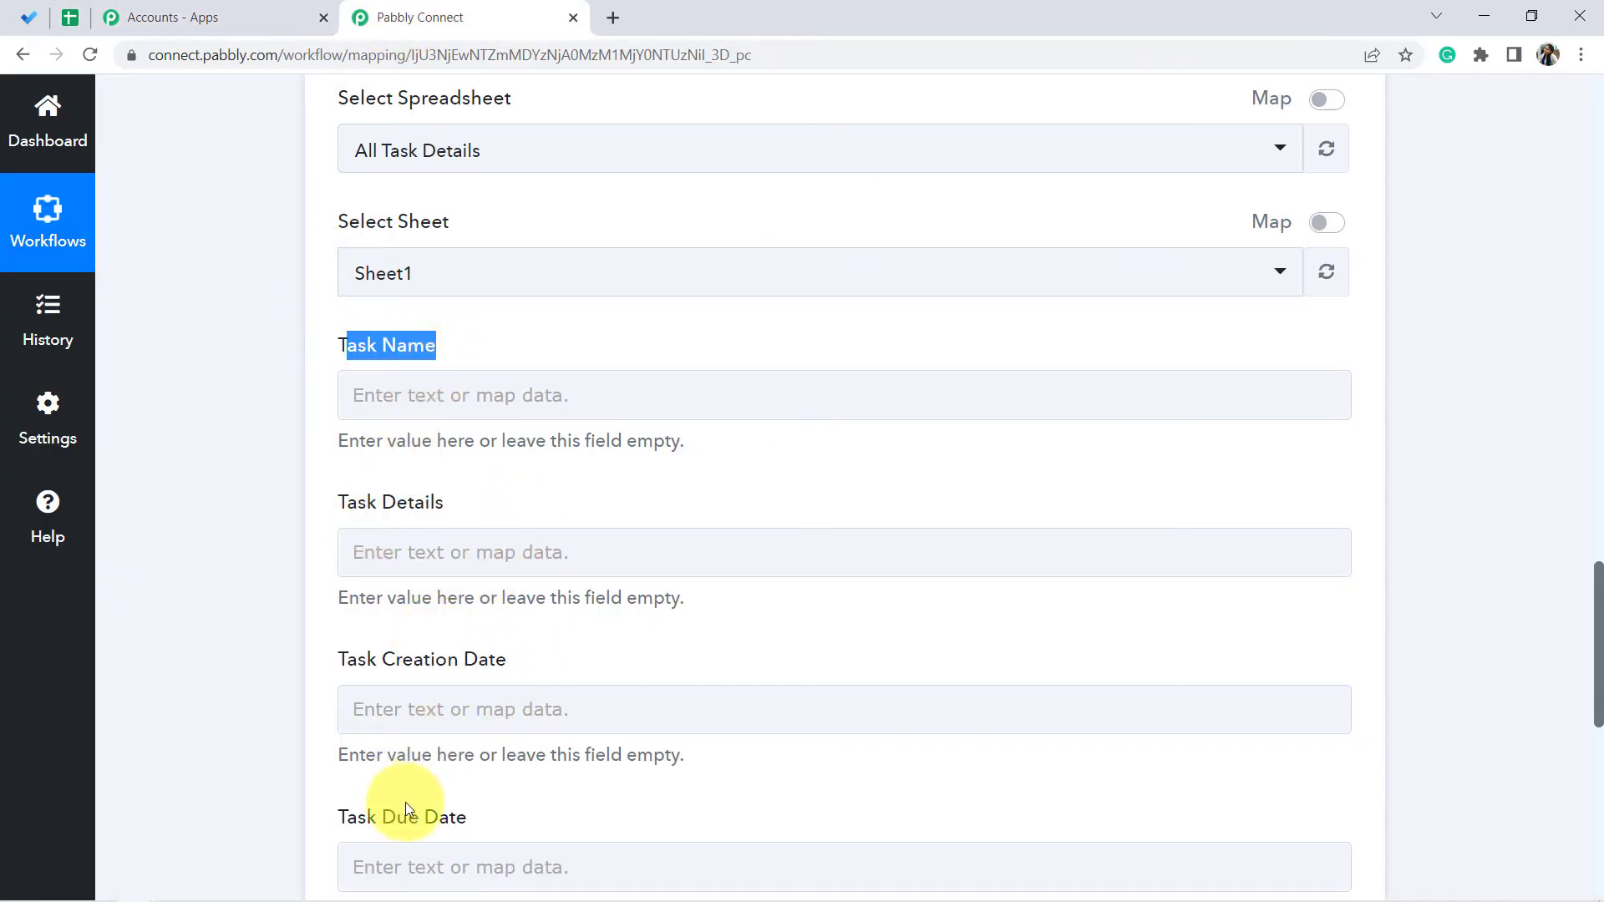
pyautogui.click(73, 17)
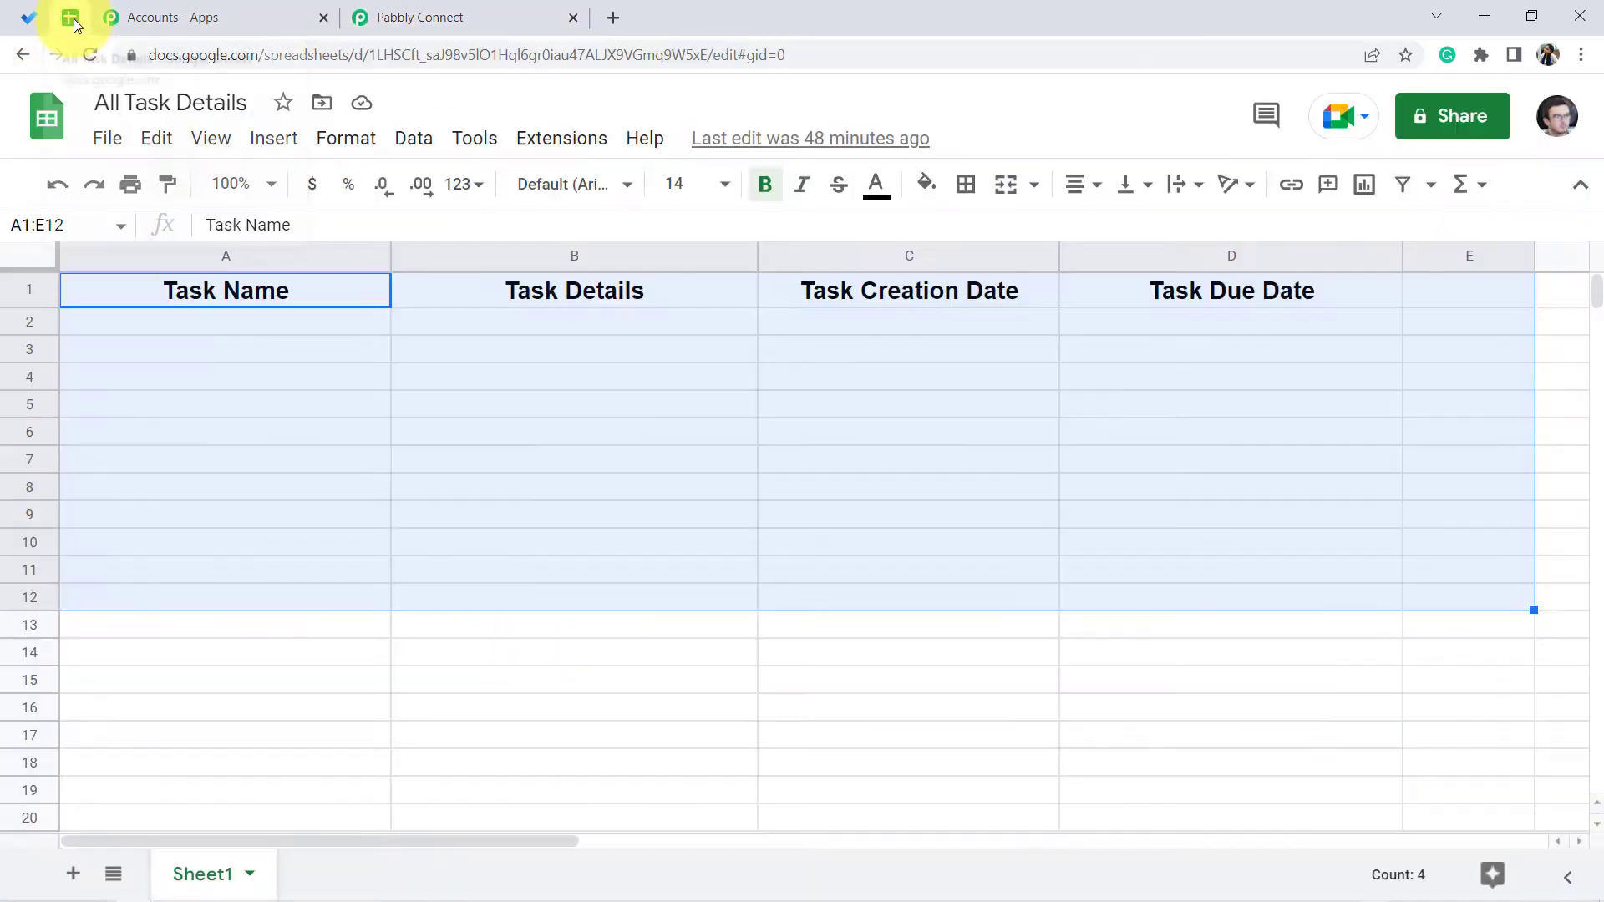
pyautogui.click(254, 578)
pyautogui.moveTo(239, 254); pyautogui.dragTo(1296, 268)
pyautogui.click(417, 17)
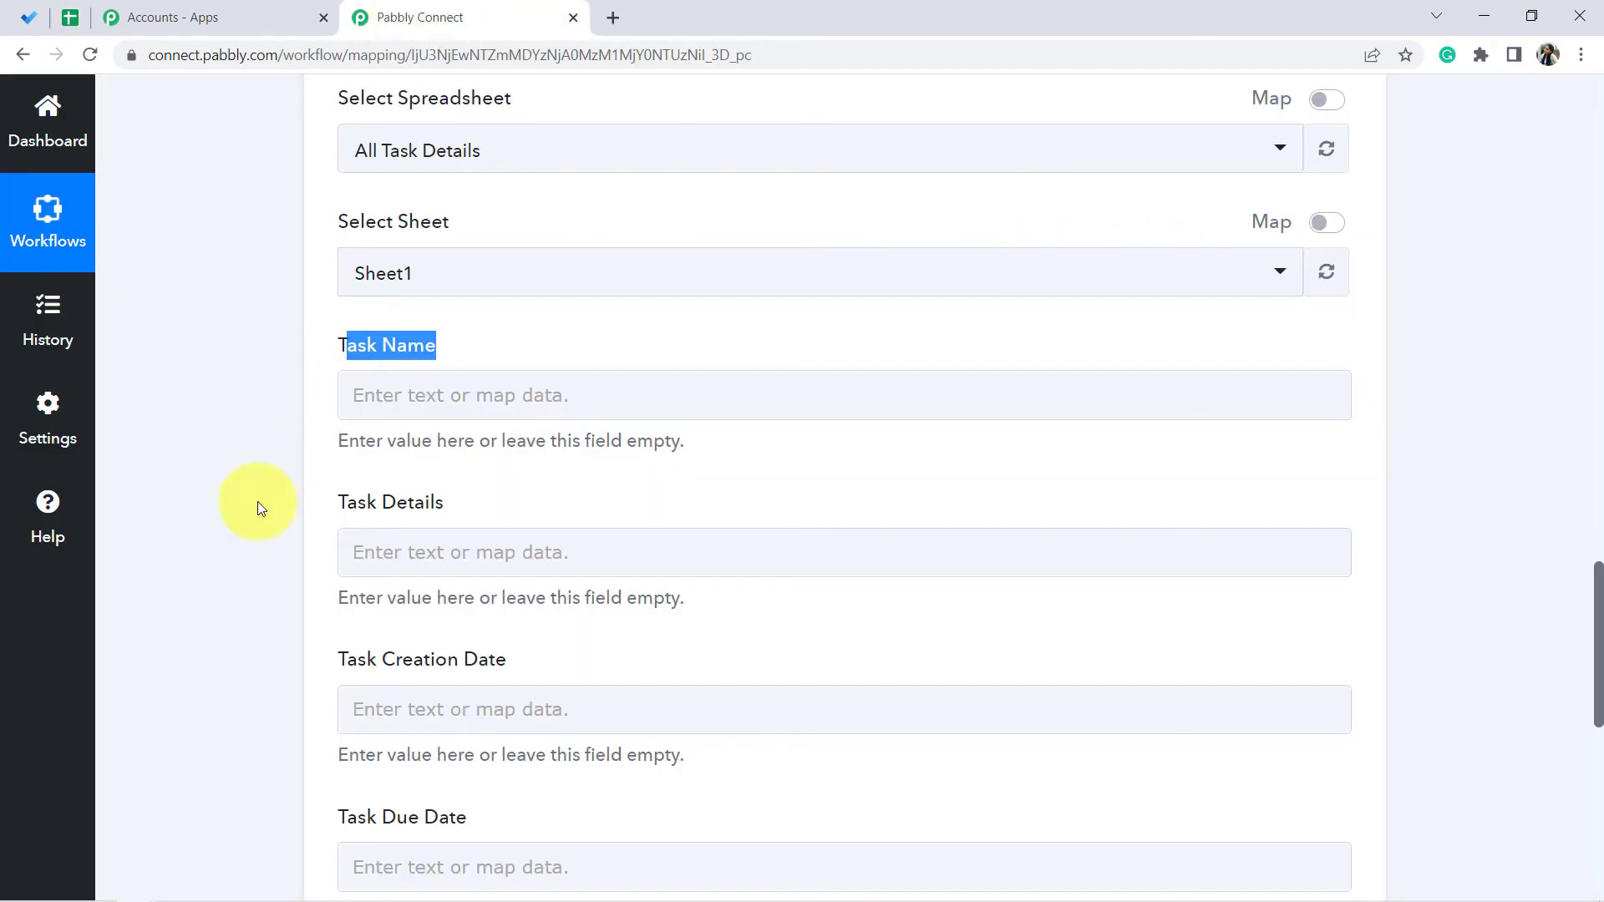
# - Examine the four empty row fields and the previous-step data offered for mapping the Task Name
pyautogui.scroll(-1, 389, 507)
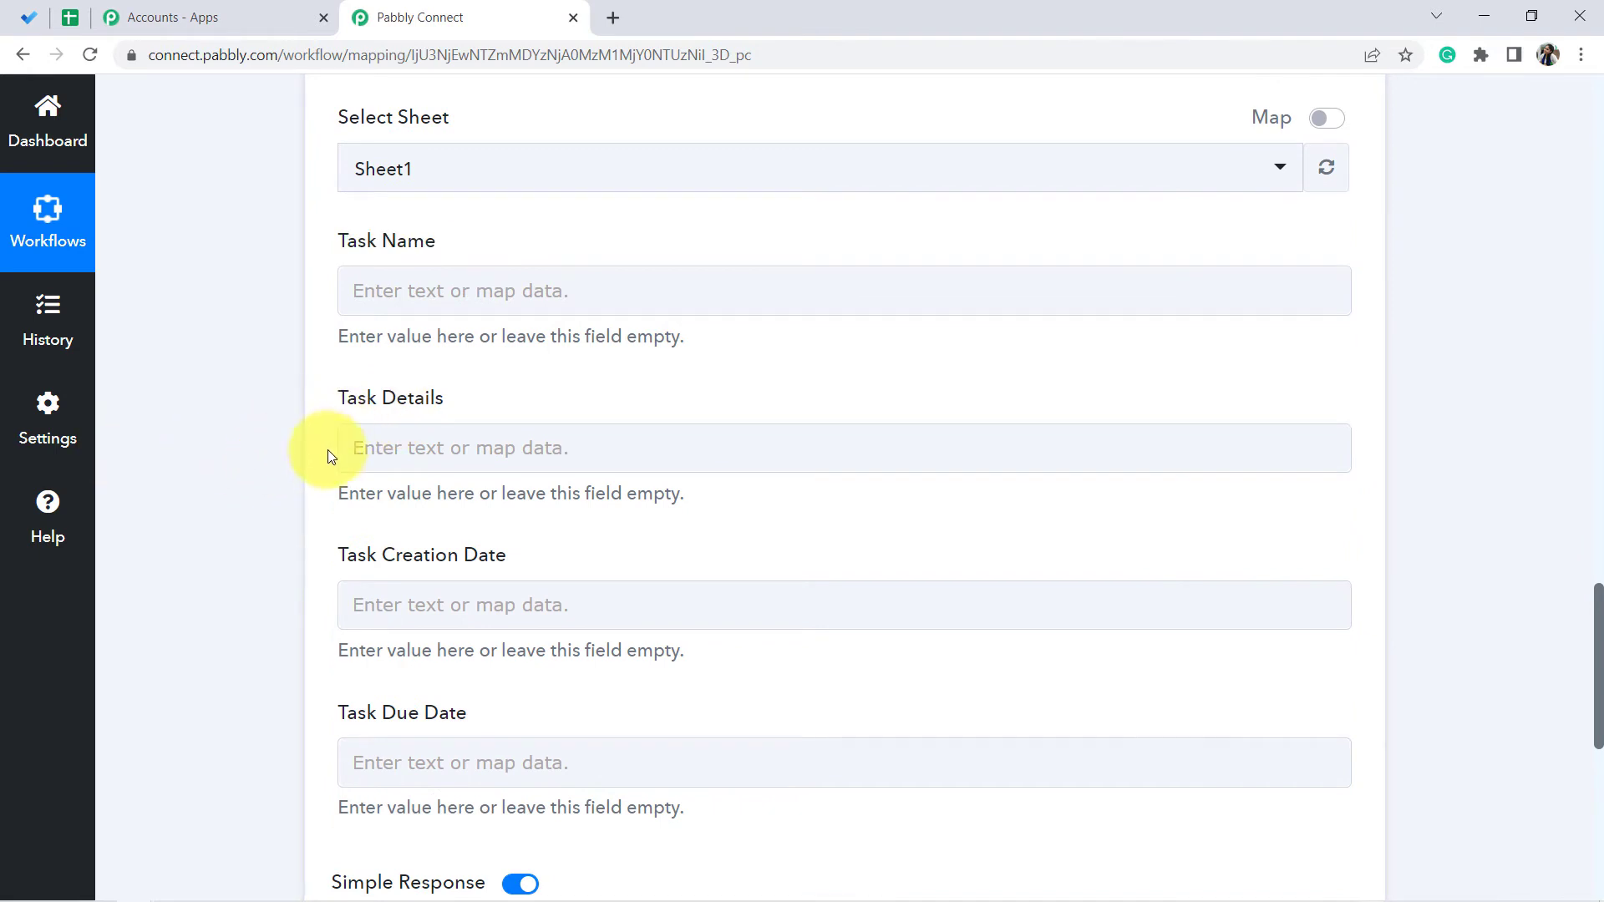
pyautogui.scroll(-1, 409, 509)
pyautogui.scroll(1, 444, 534)
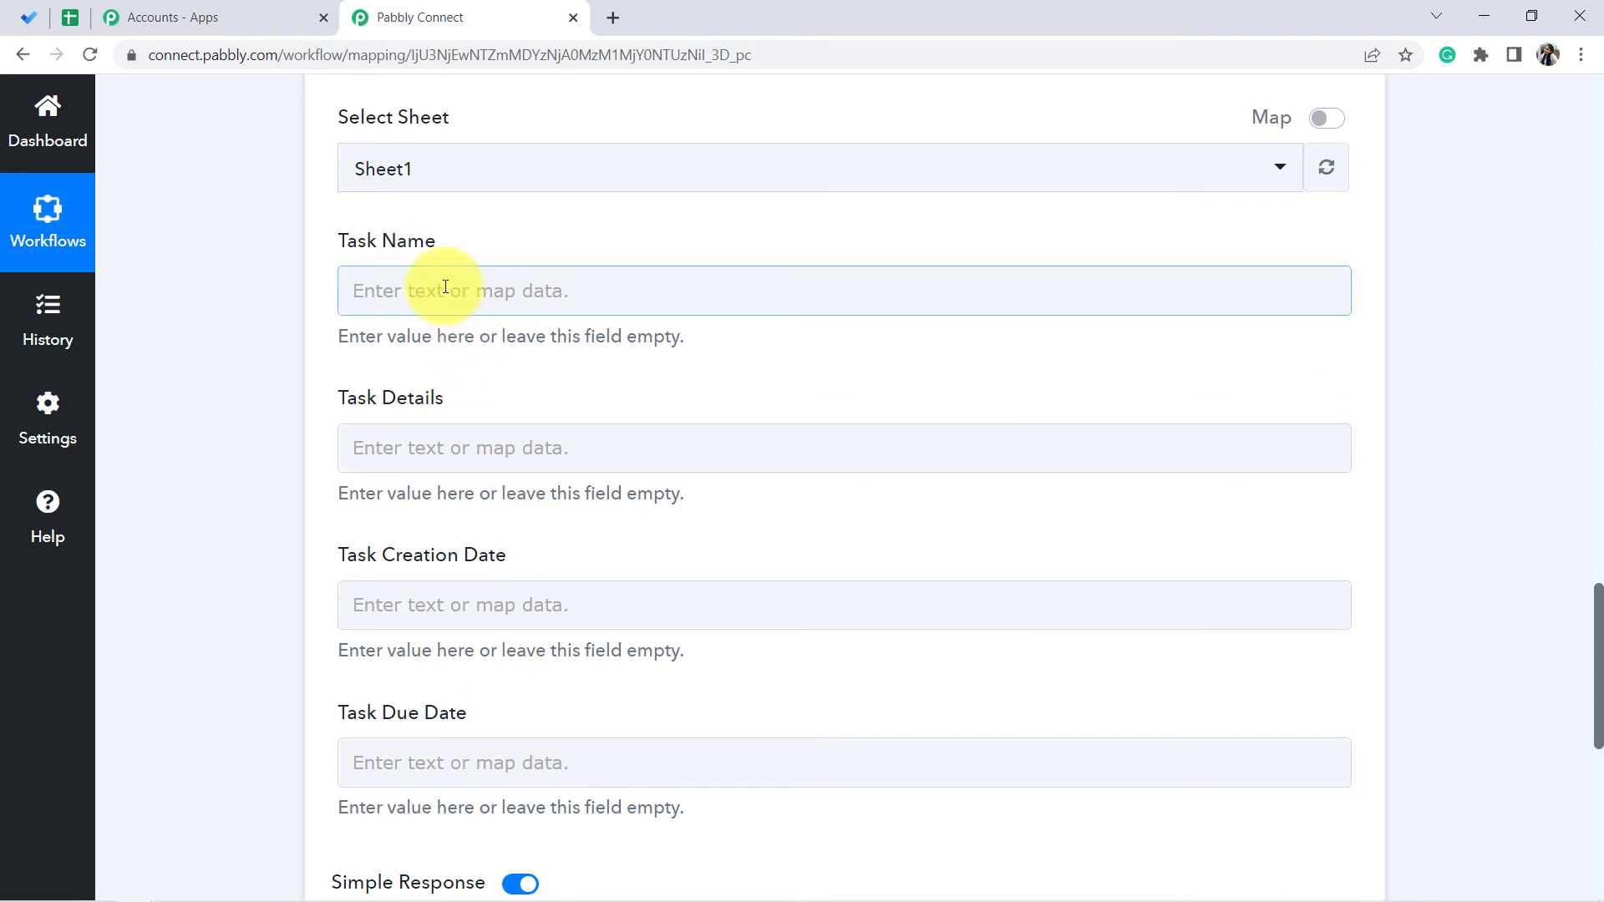
pyautogui.click(418, 298)
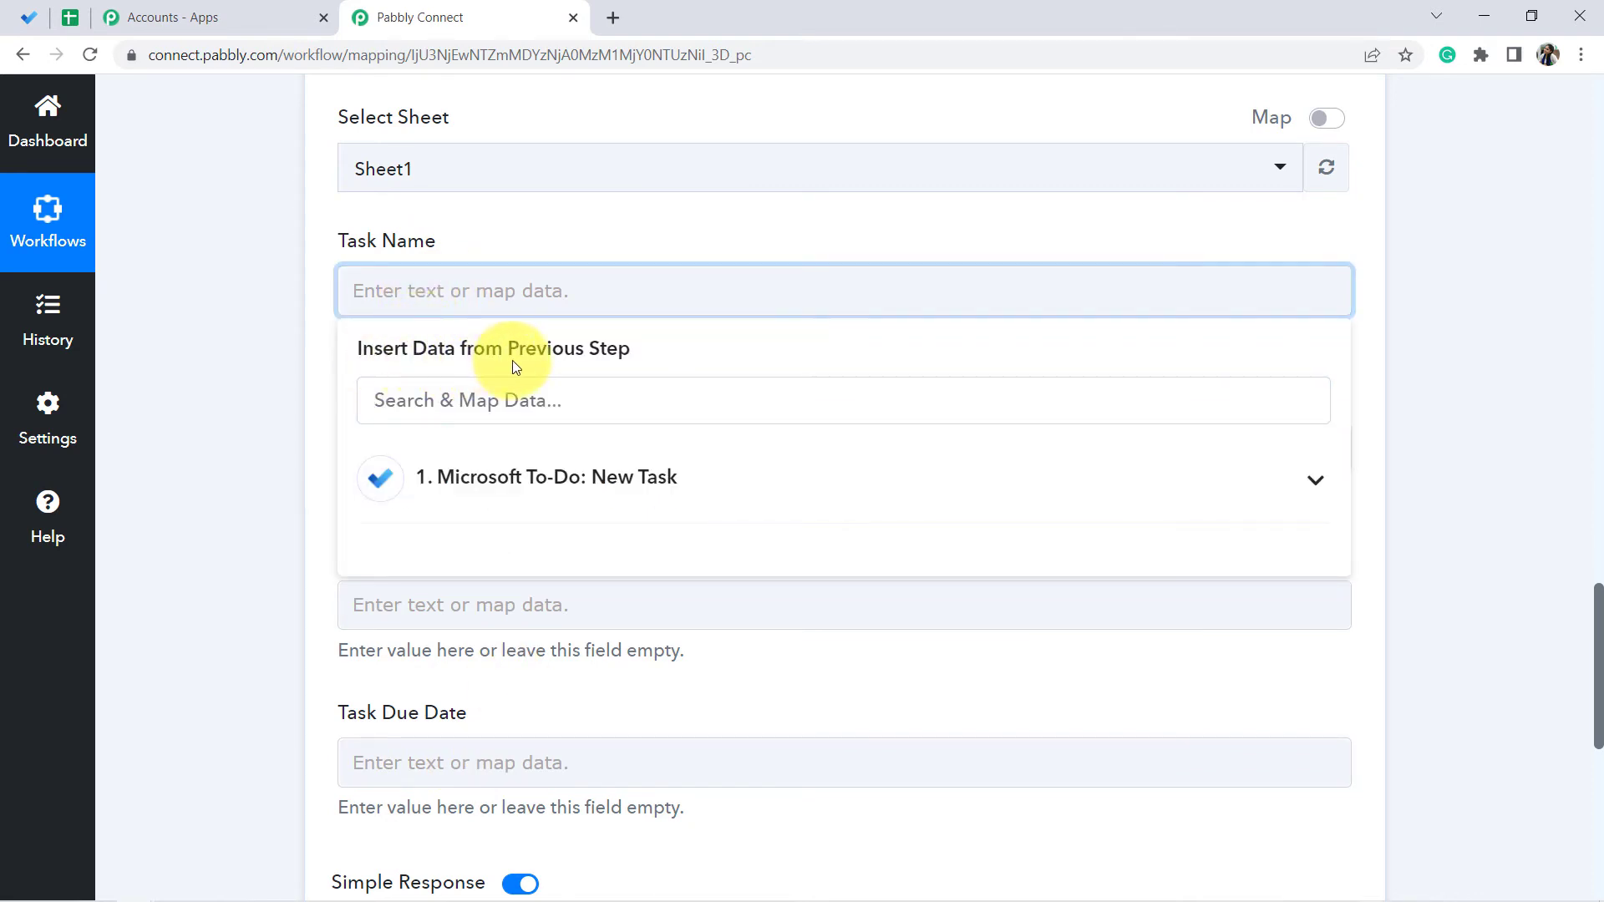
pyautogui.click(264, 464)
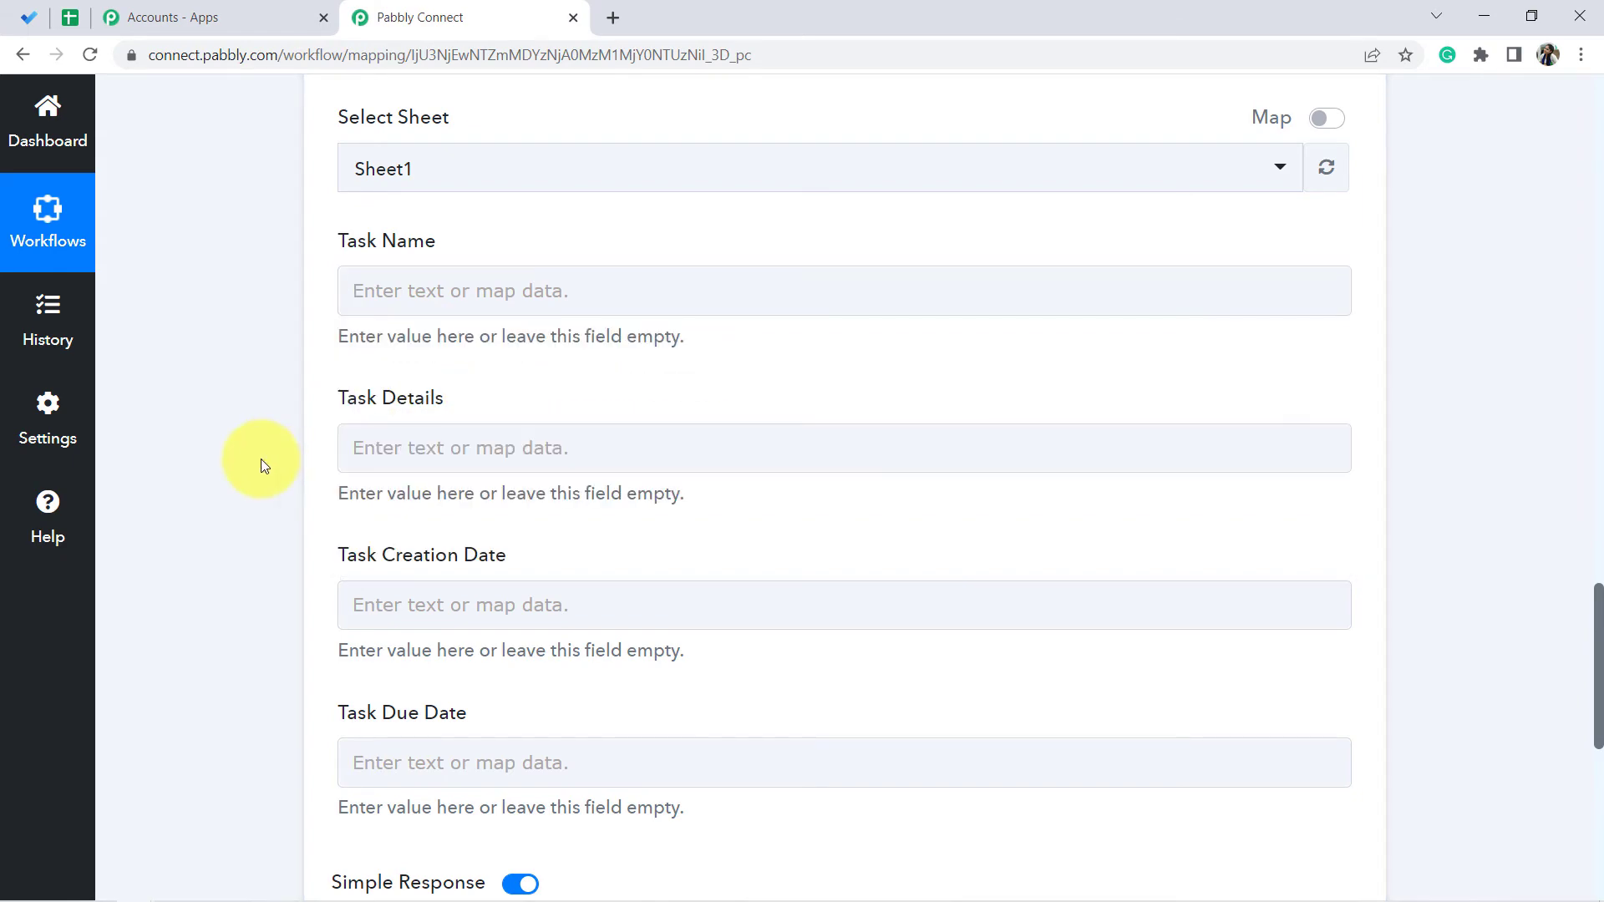
# - Map the new row's Task Name to the Title from the Microsoft To-Do New Task step
pyautogui.scroll(10, 264, 464)
pyautogui.scroll(4, 263, 458)
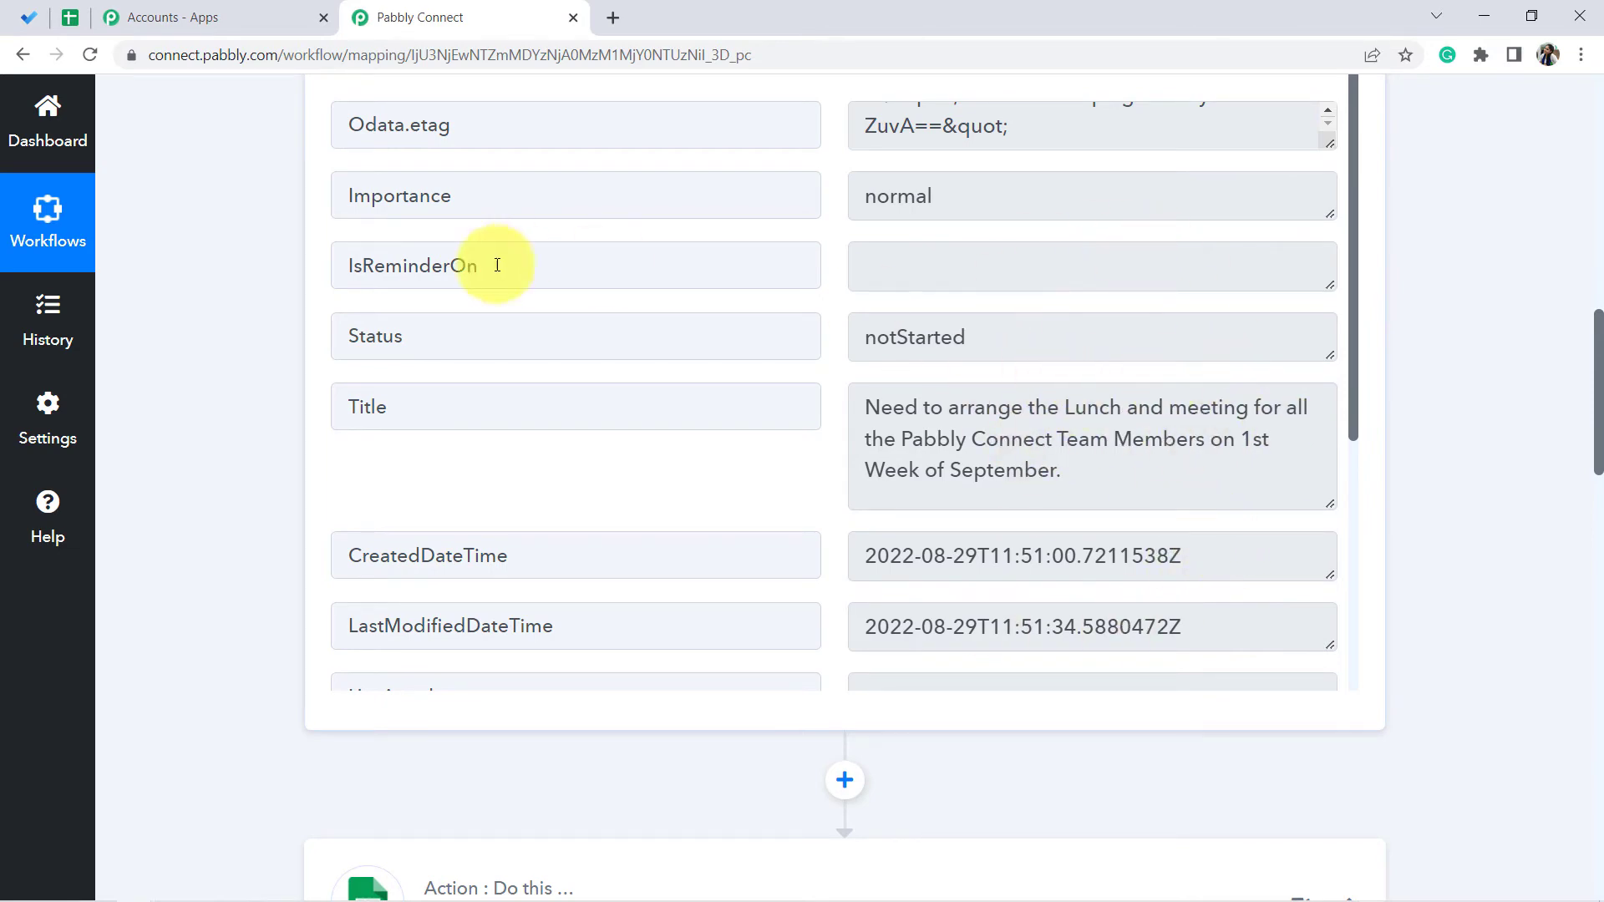
pyautogui.scroll(-15, 210, 426)
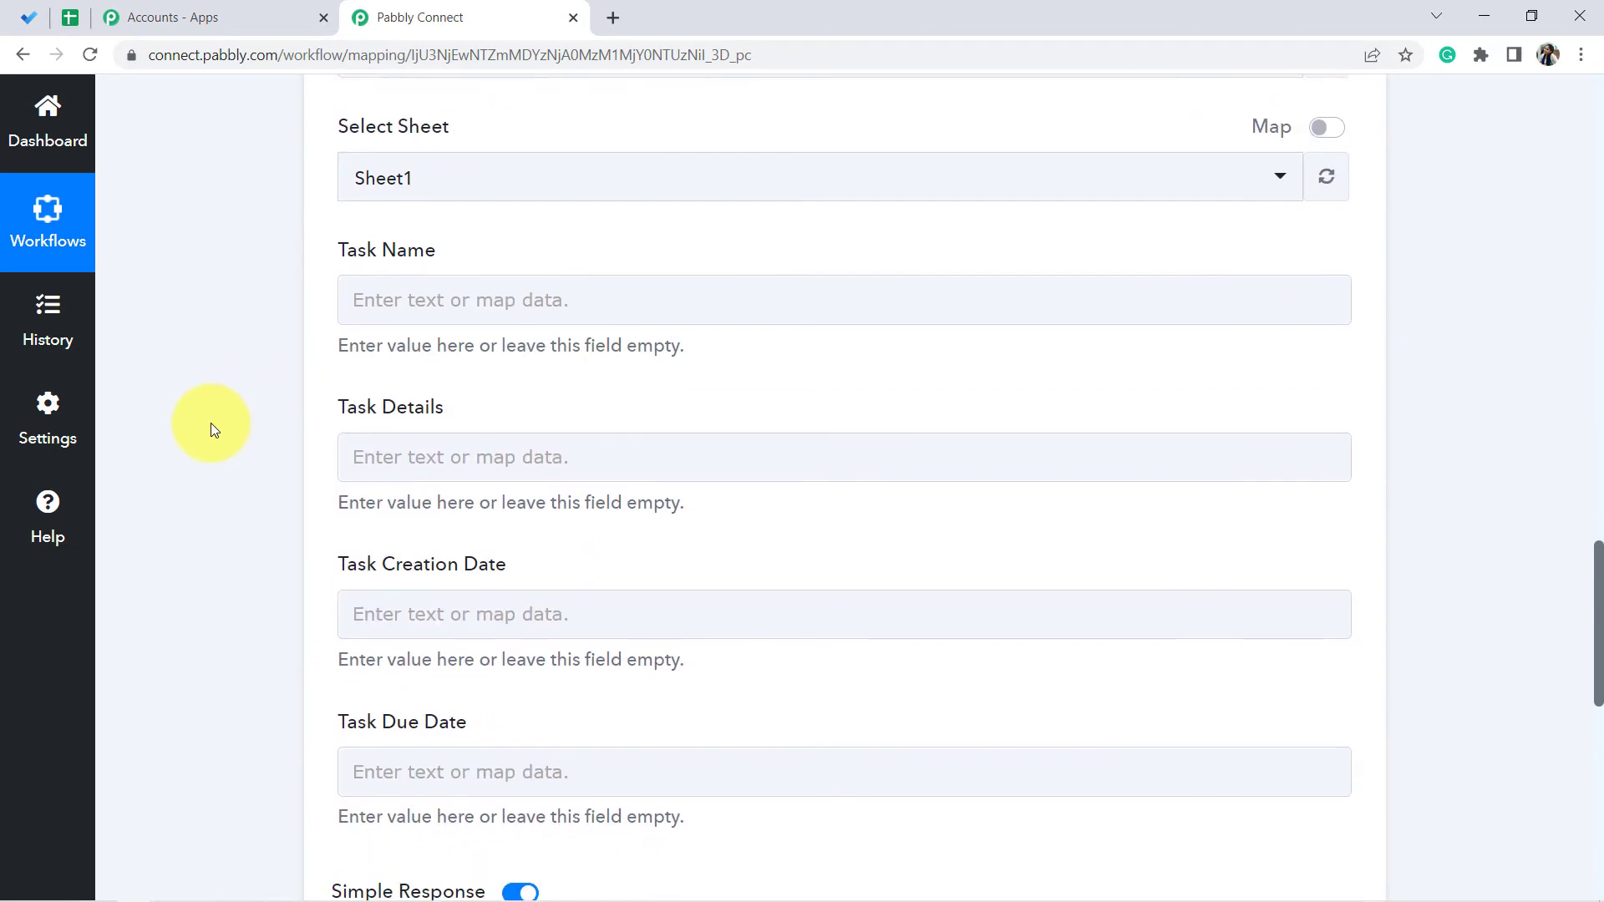
pyautogui.click(432, 309)
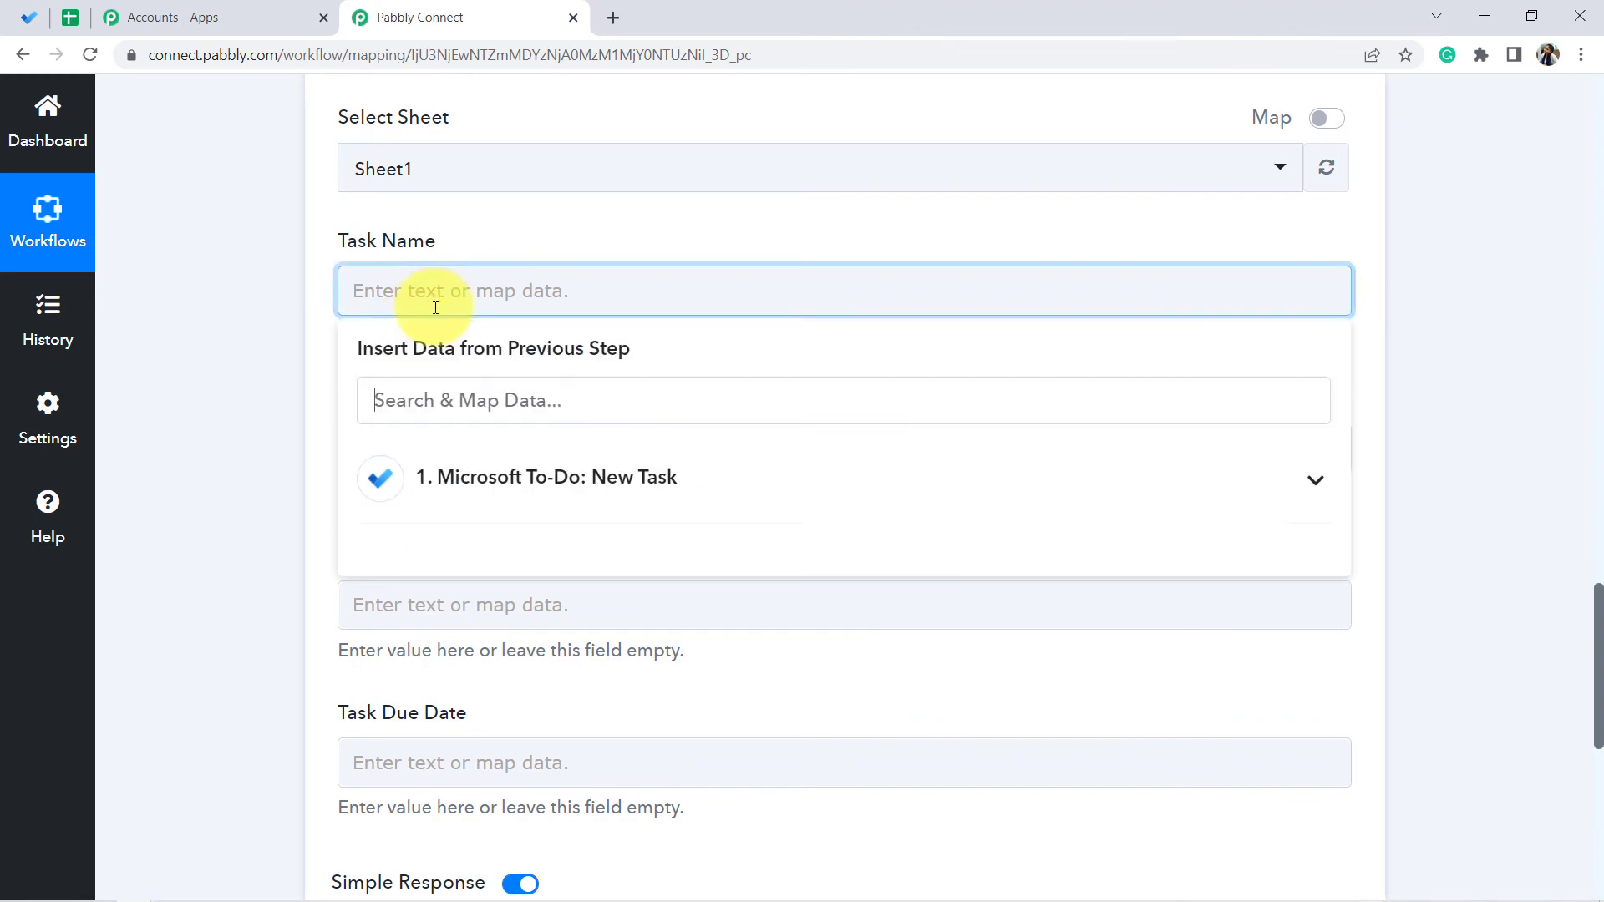
pyautogui.click(454, 478)
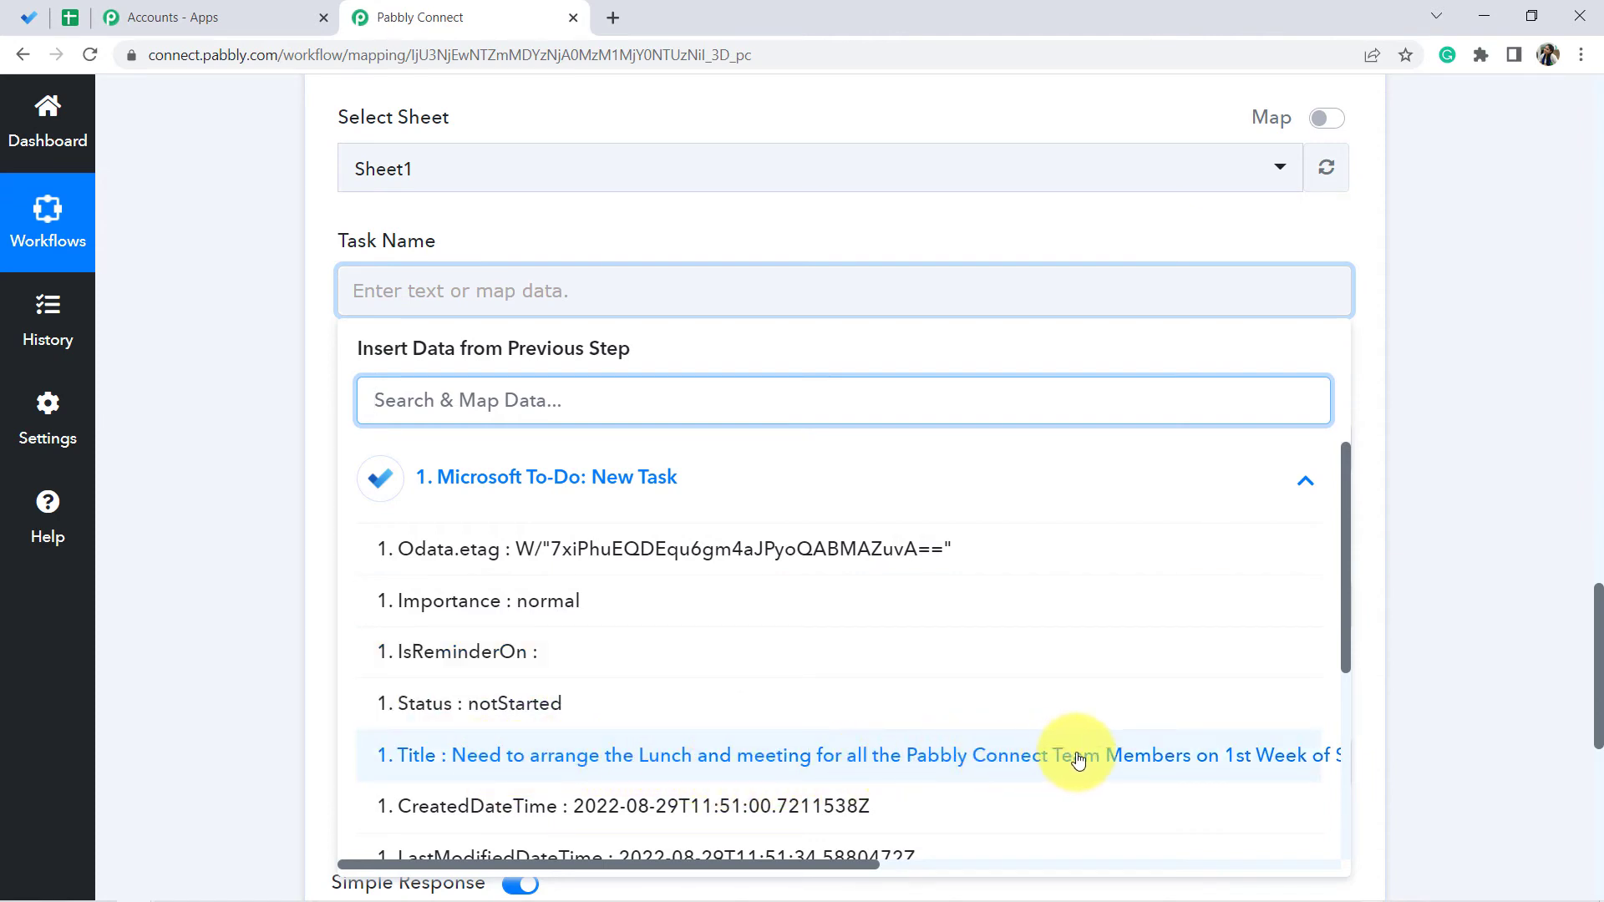
pyautogui.click(1153, 756)
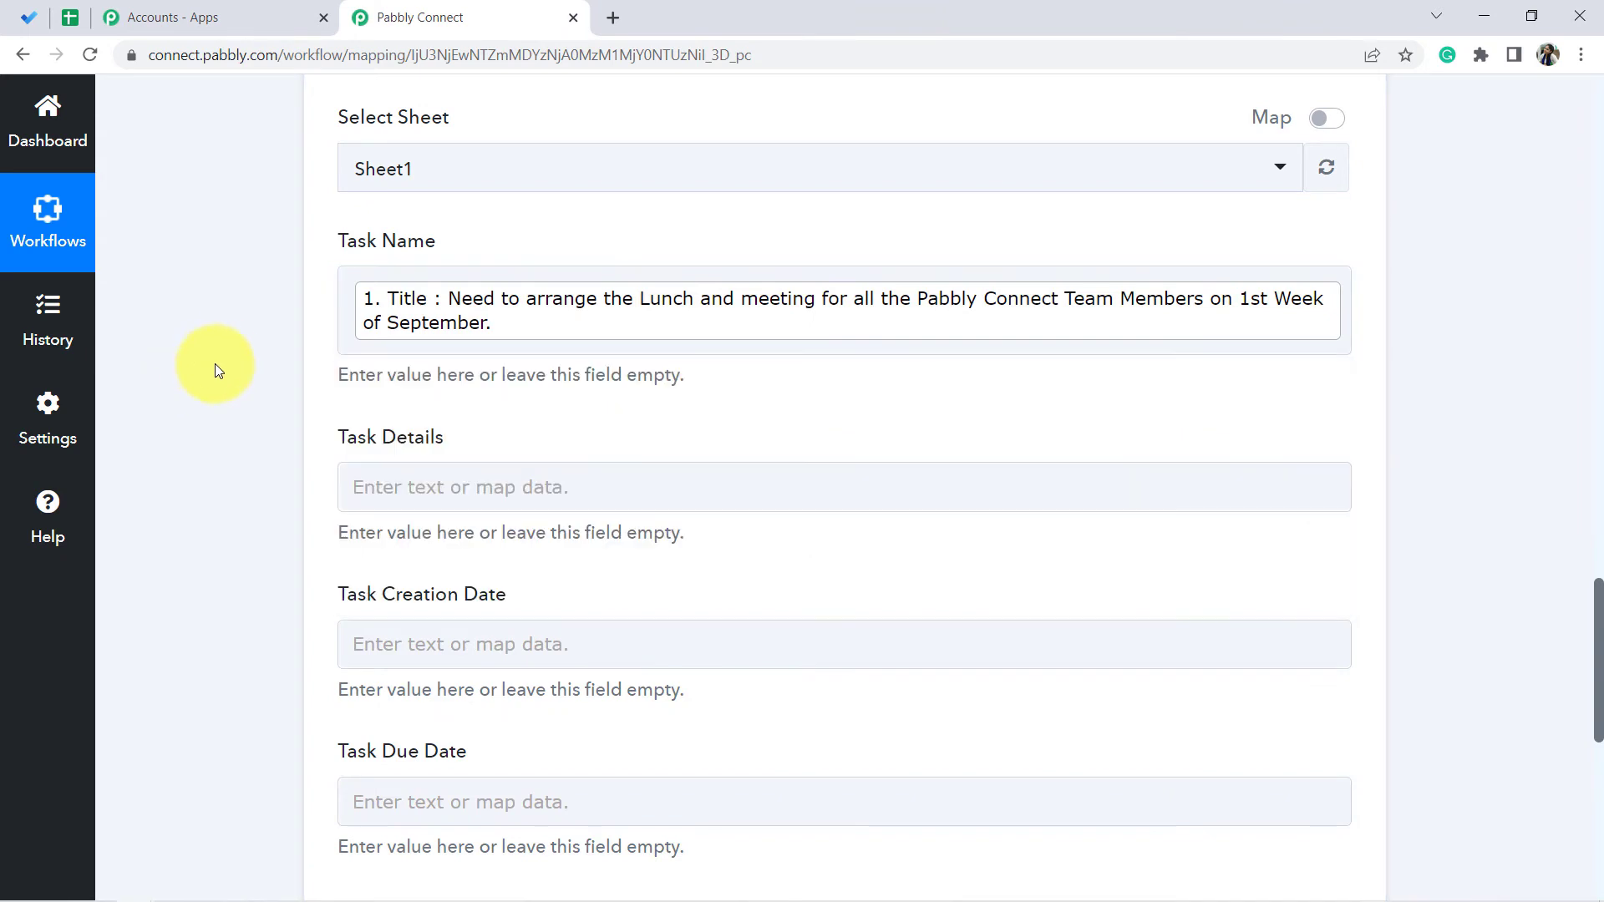
# - Map Task Details to the Body Content from the Microsoft To-Do New Task step, searching the previous-step data for "note" on the way
pyautogui.scroll(-3, 242, 342)
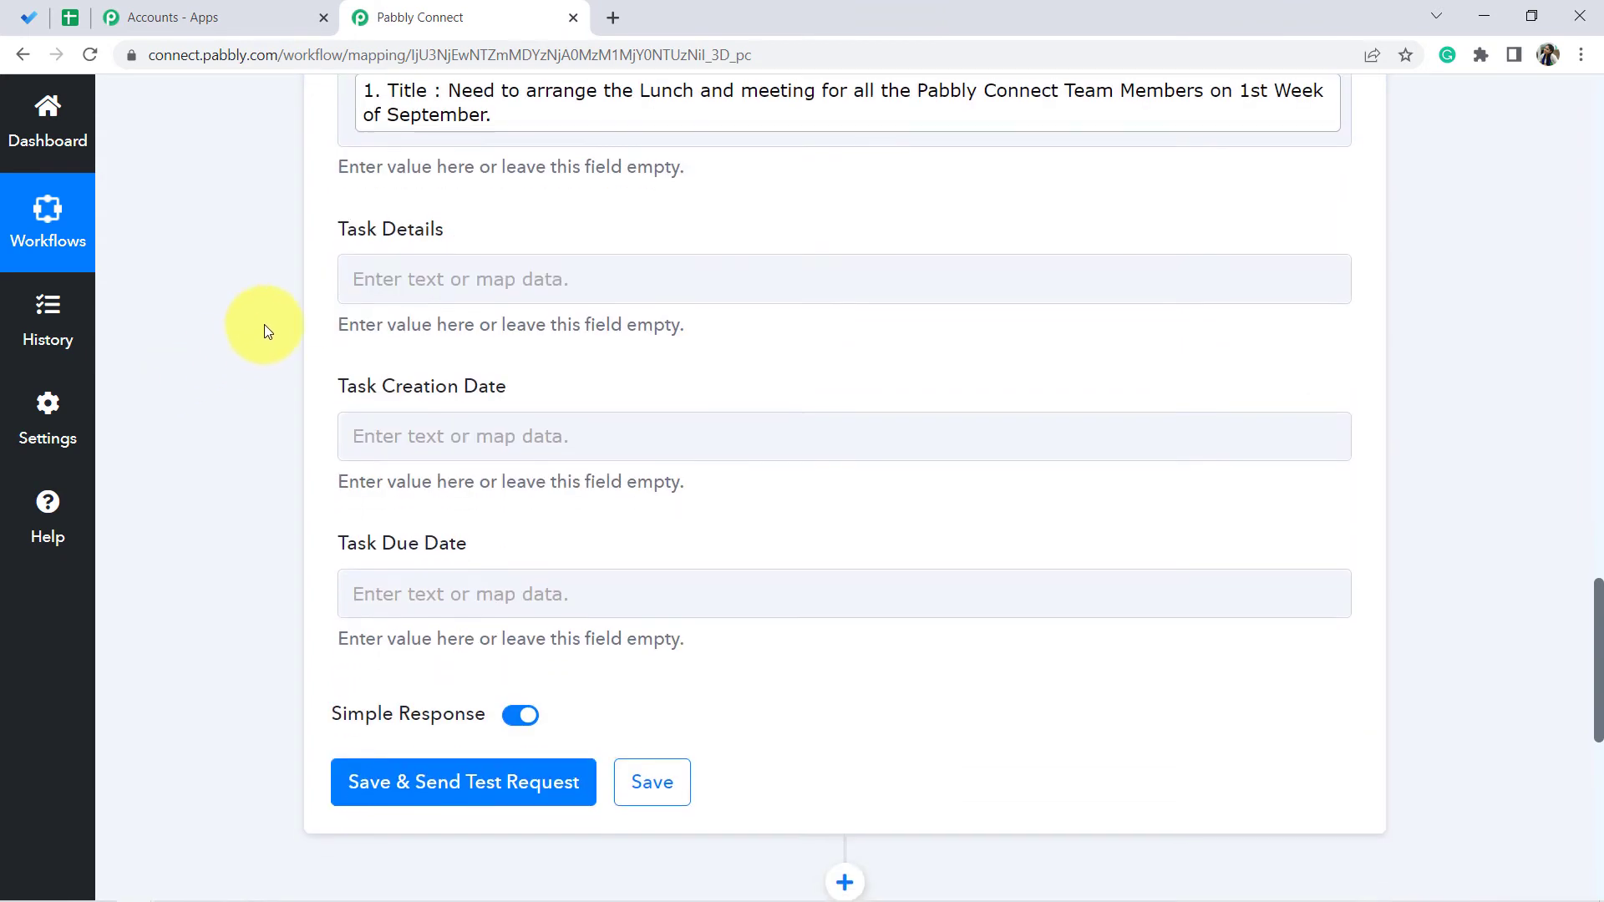
pyautogui.click(423, 281)
pyautogui.click(468, 505)
pyautogui.click(429, 393)
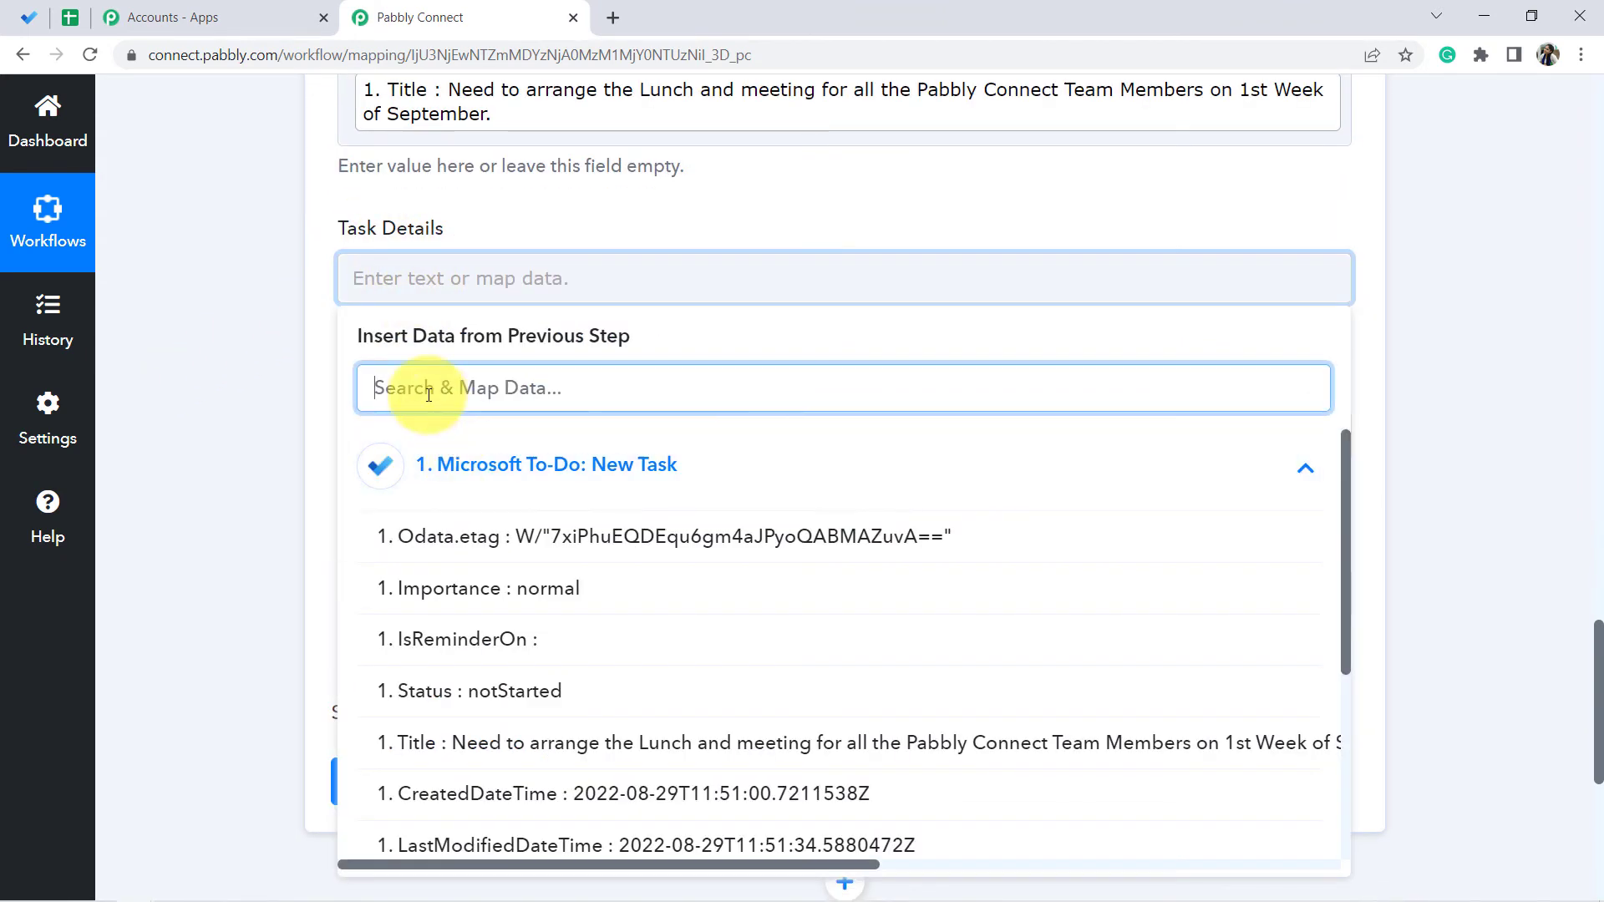
pyautogui.write('note')
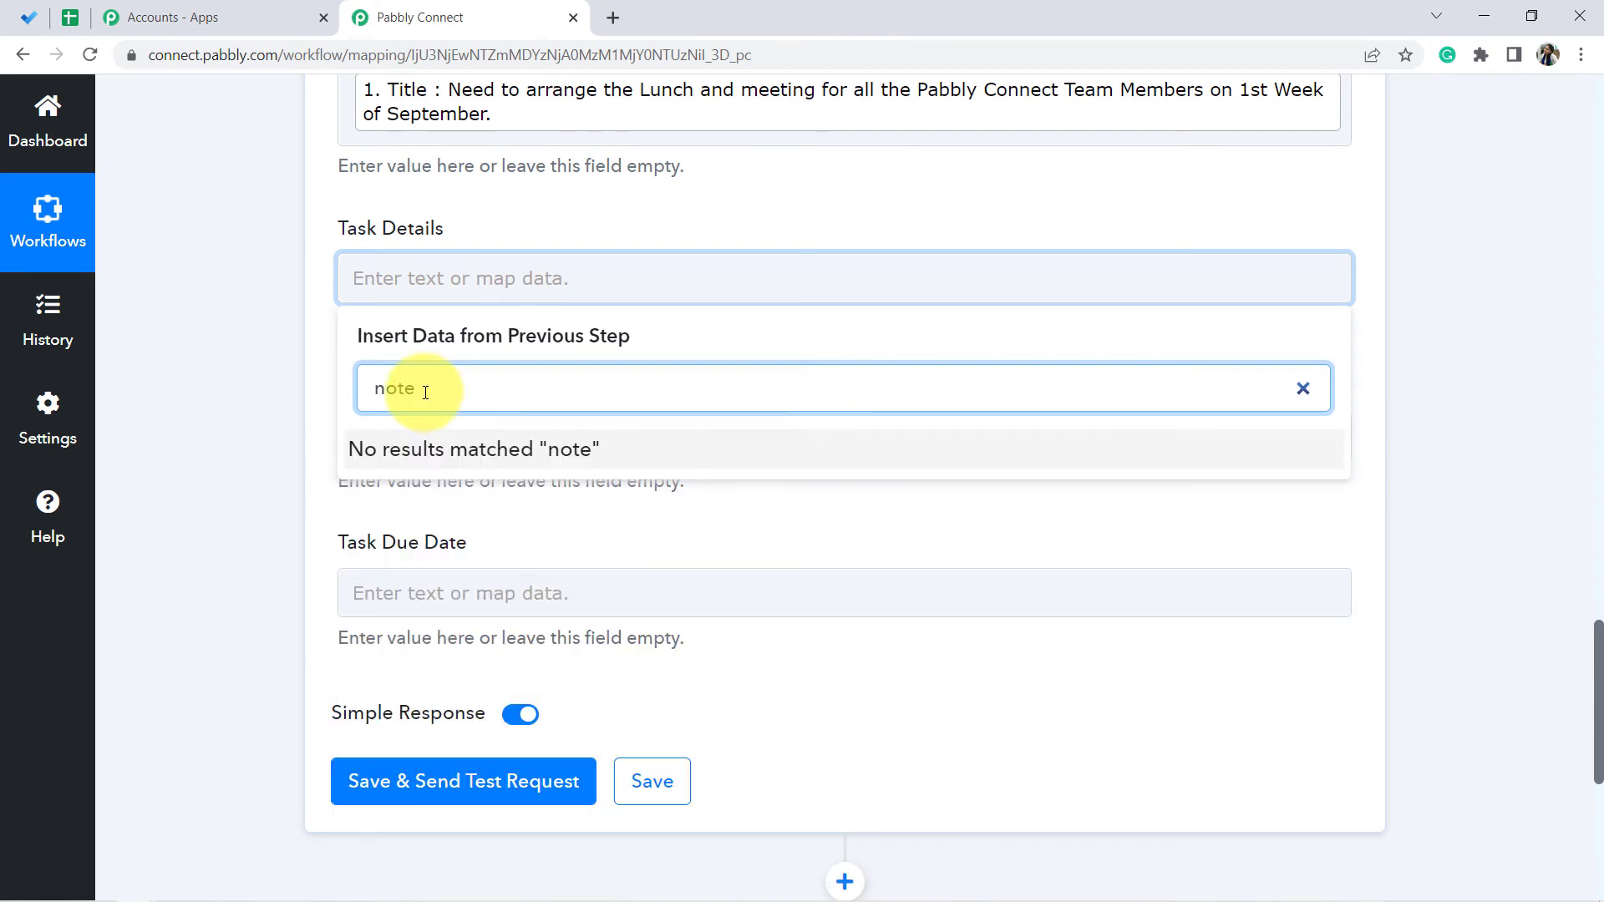
pyautogui.press('BackSpace')
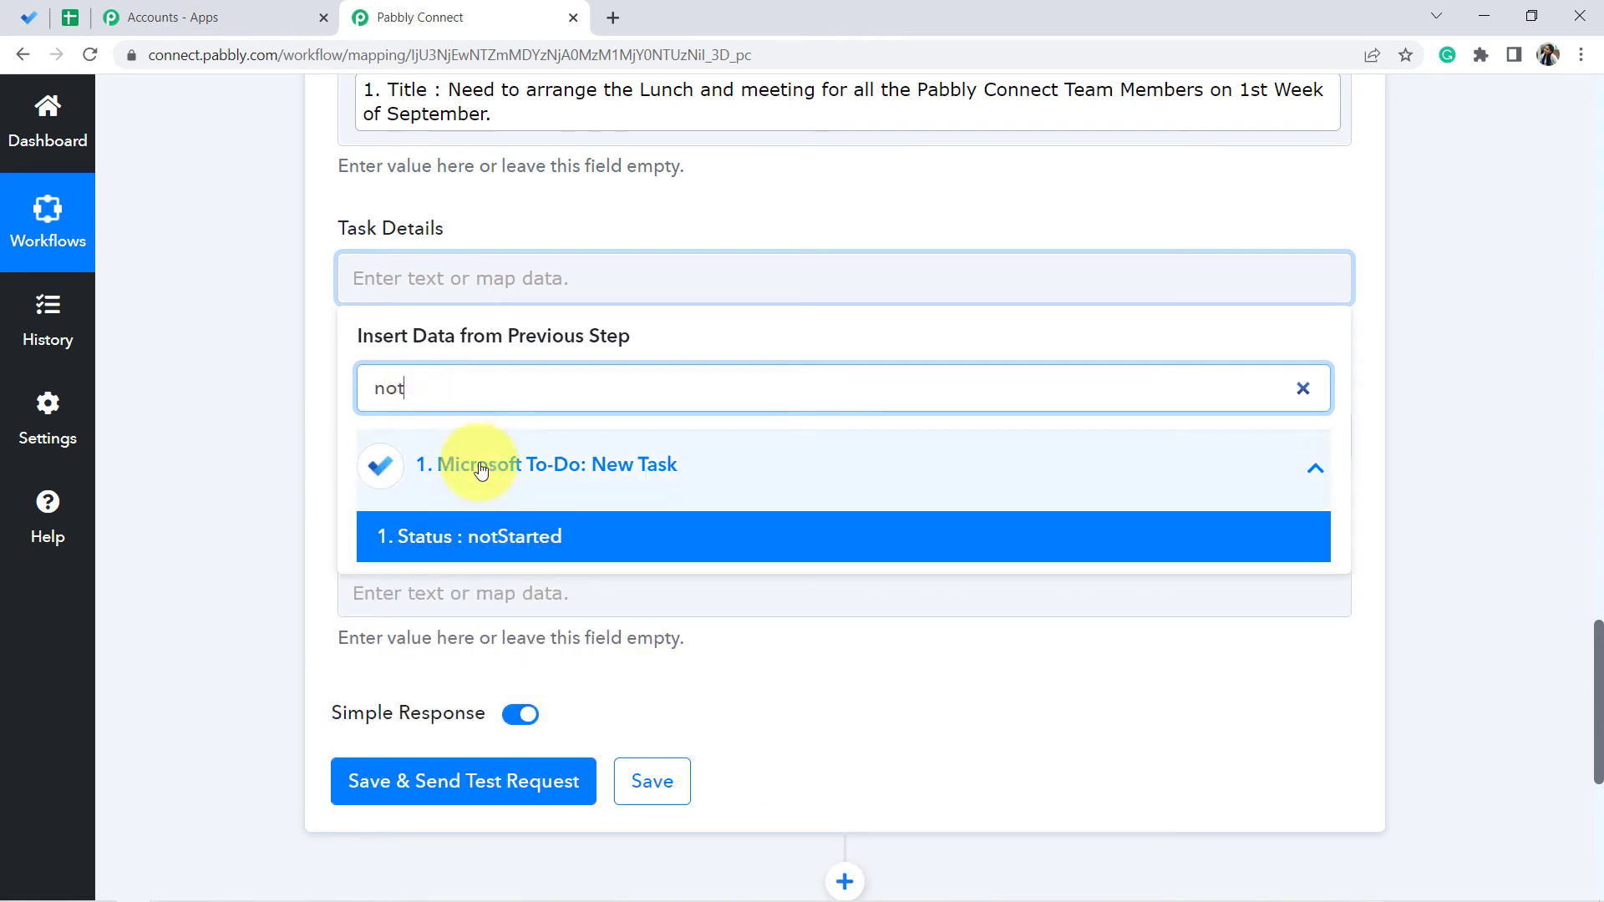
pyautogui.press('BackSpace')
pyautogui.press('BackSpace')
pyautogui.press('BackSpace')
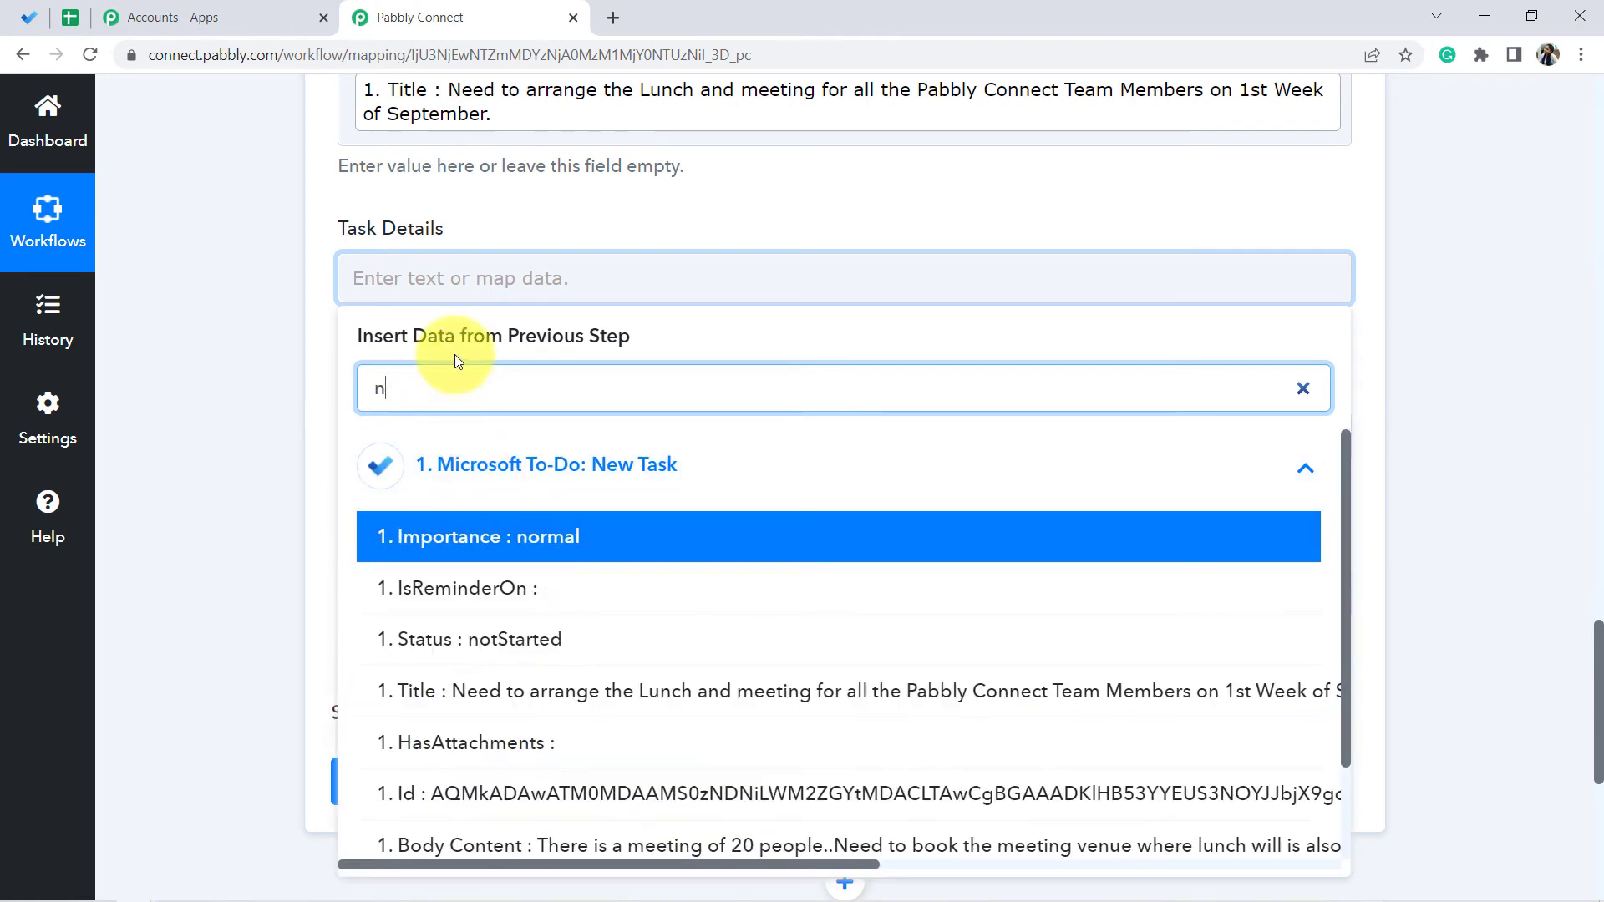
pyautogui.scroll(-3, 590, 619)
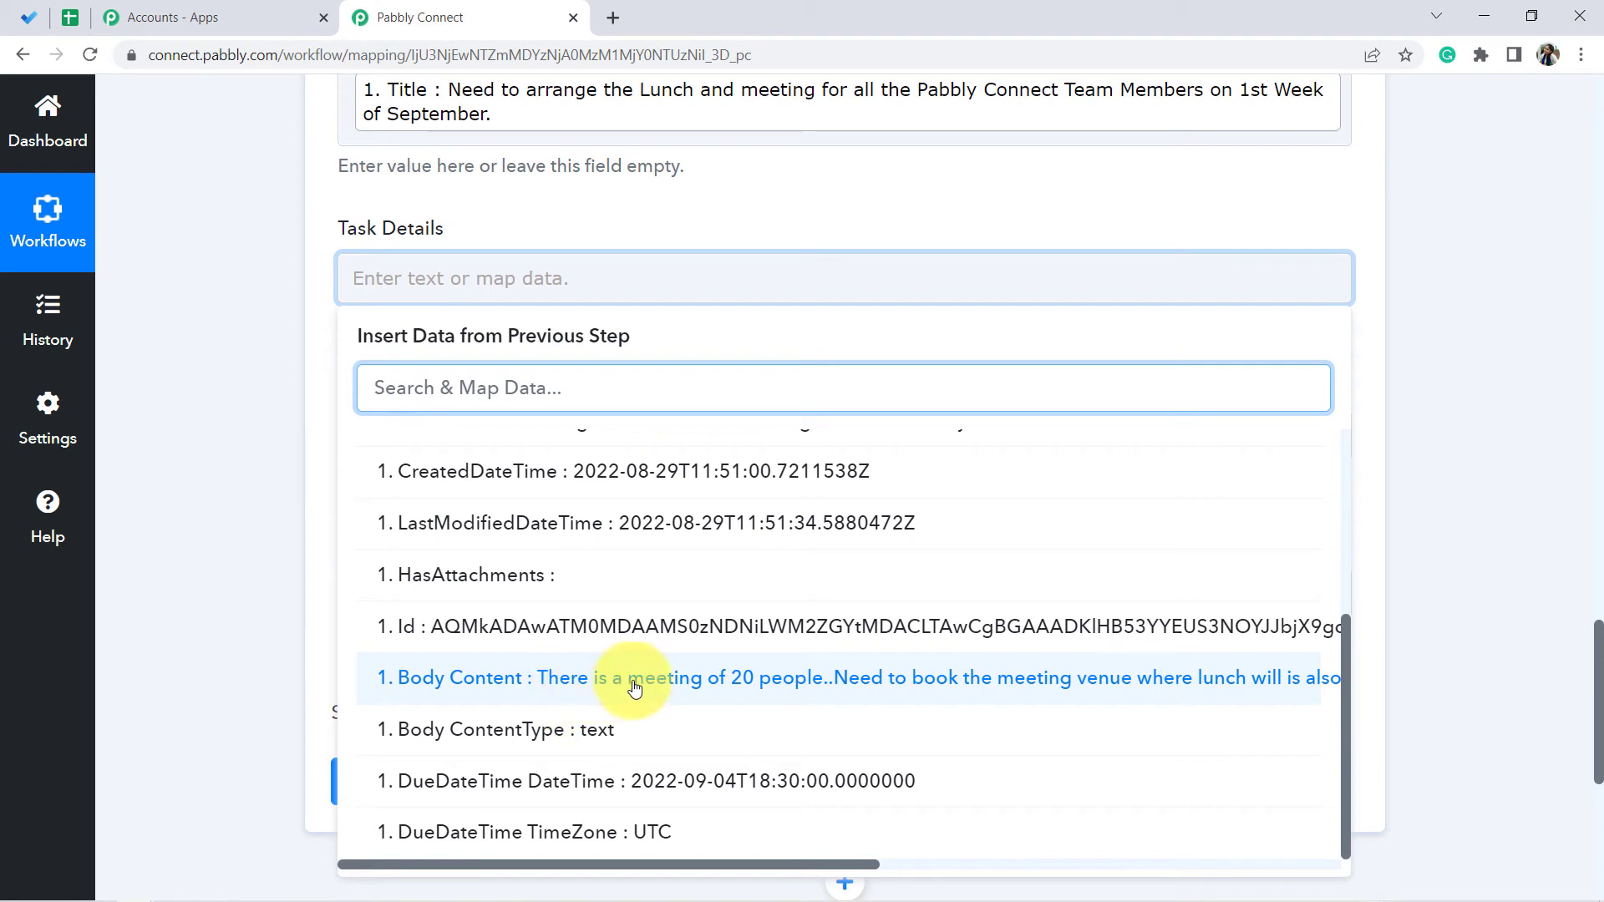
pyautogui.click(853, 690)
pyautogui.click(302, 526)
pyautogui.scroll(1, 553, 395)
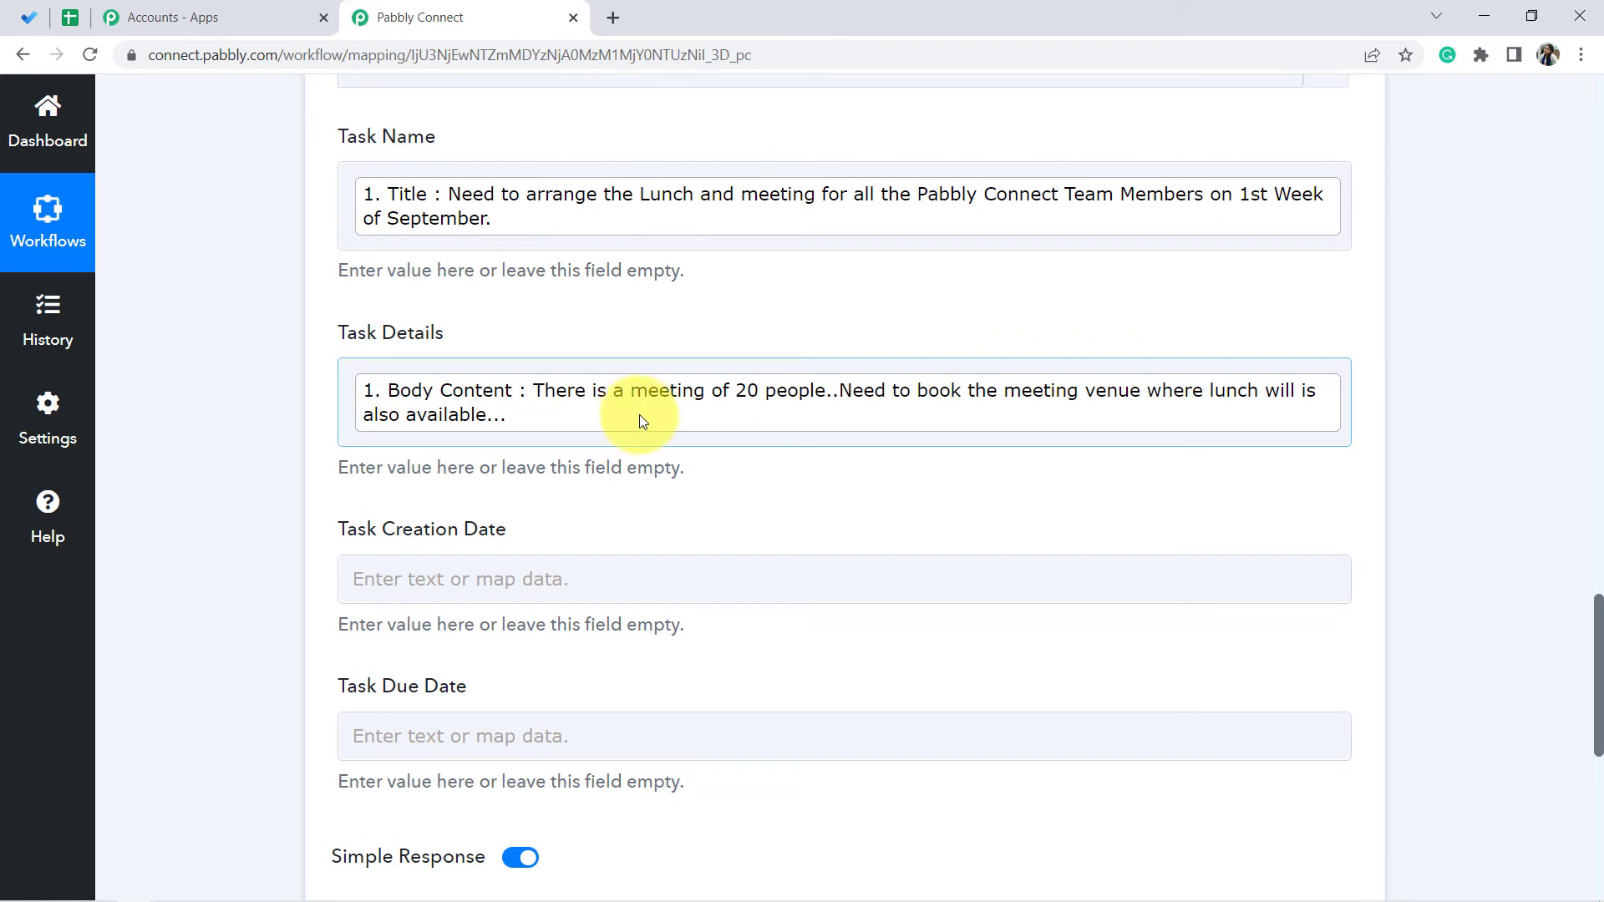
# - Map Task Creation Date to CreatedDateTime from the Microsoft To-Do New Task step, filtering the available data by "date"
pyautogui.scroll(15, 619, 365)
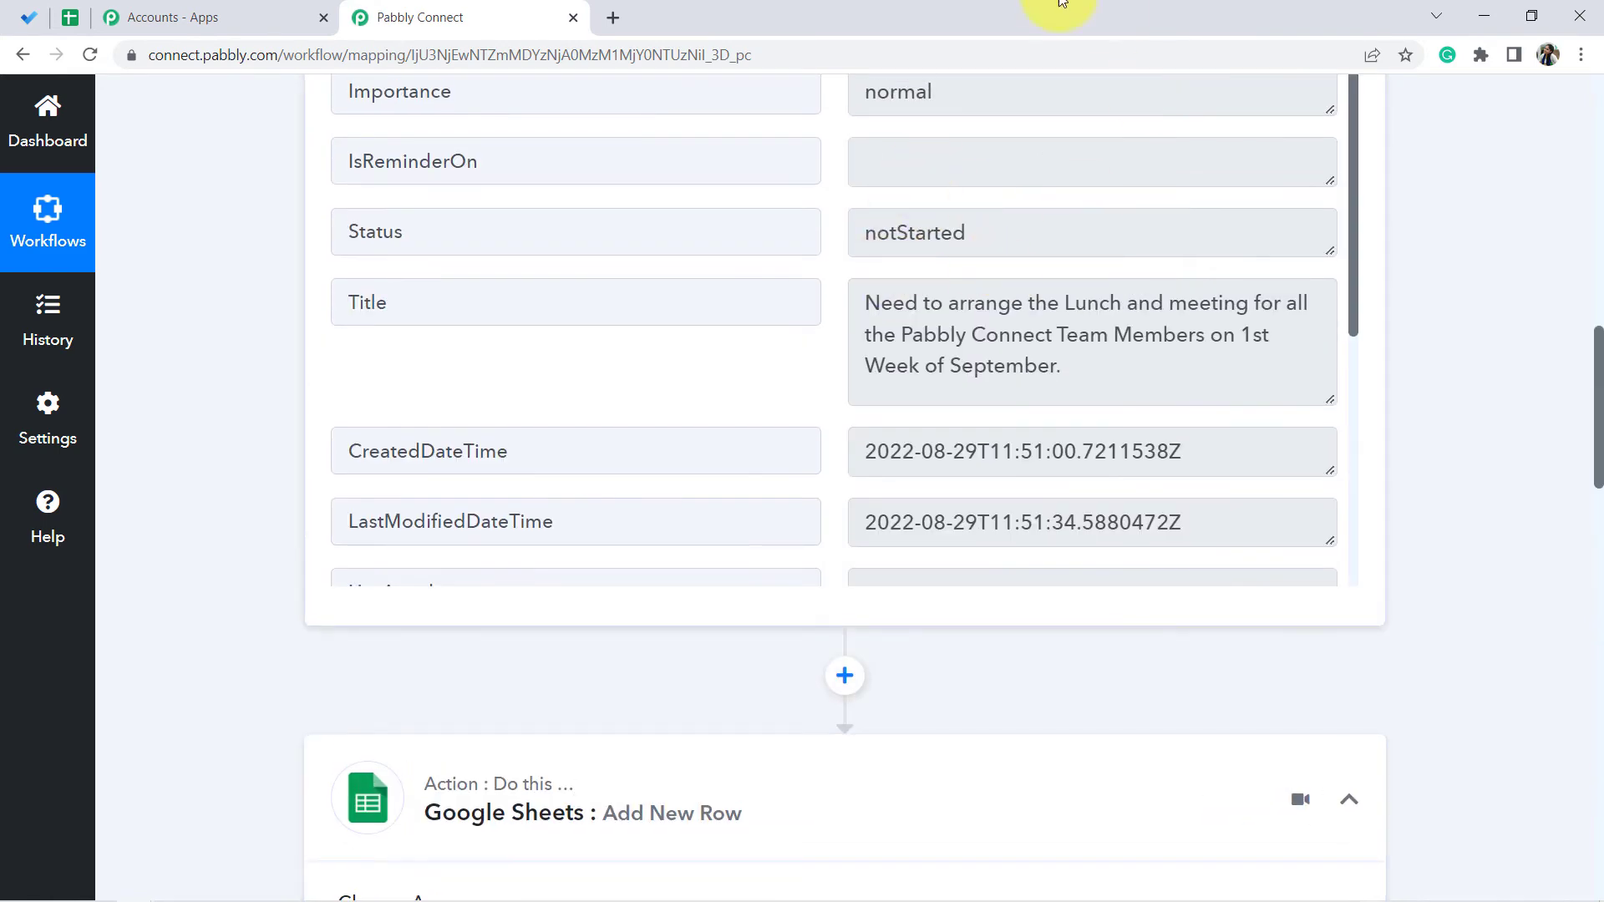
pyautogui.scroll(-10, 210, 523)
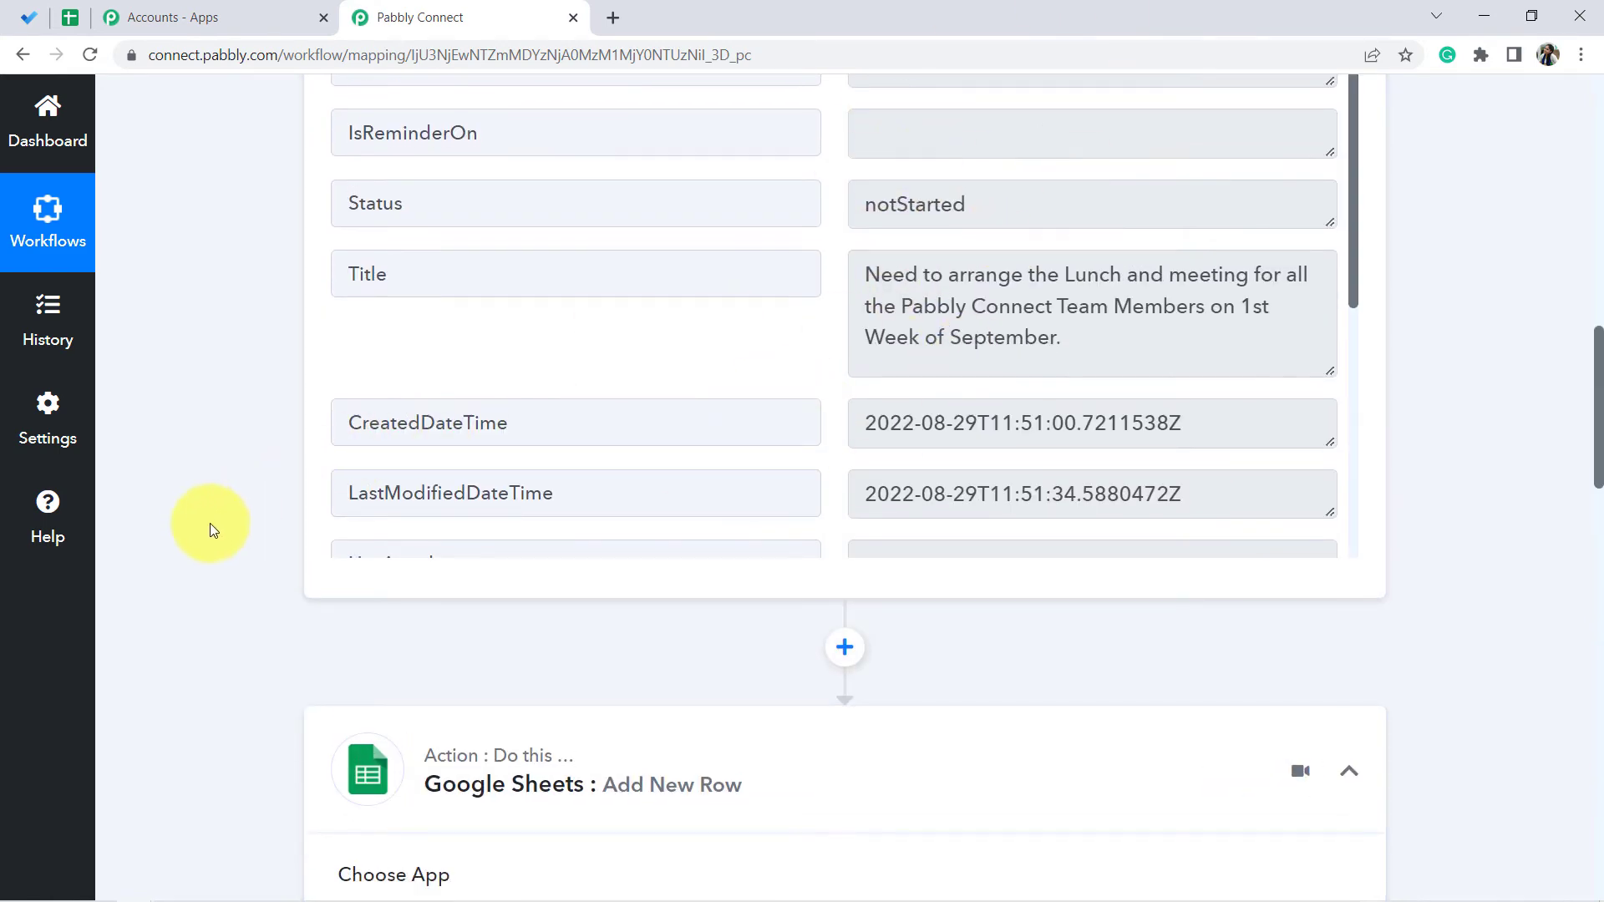
pyautogui.scroll(-6, 221, 555)
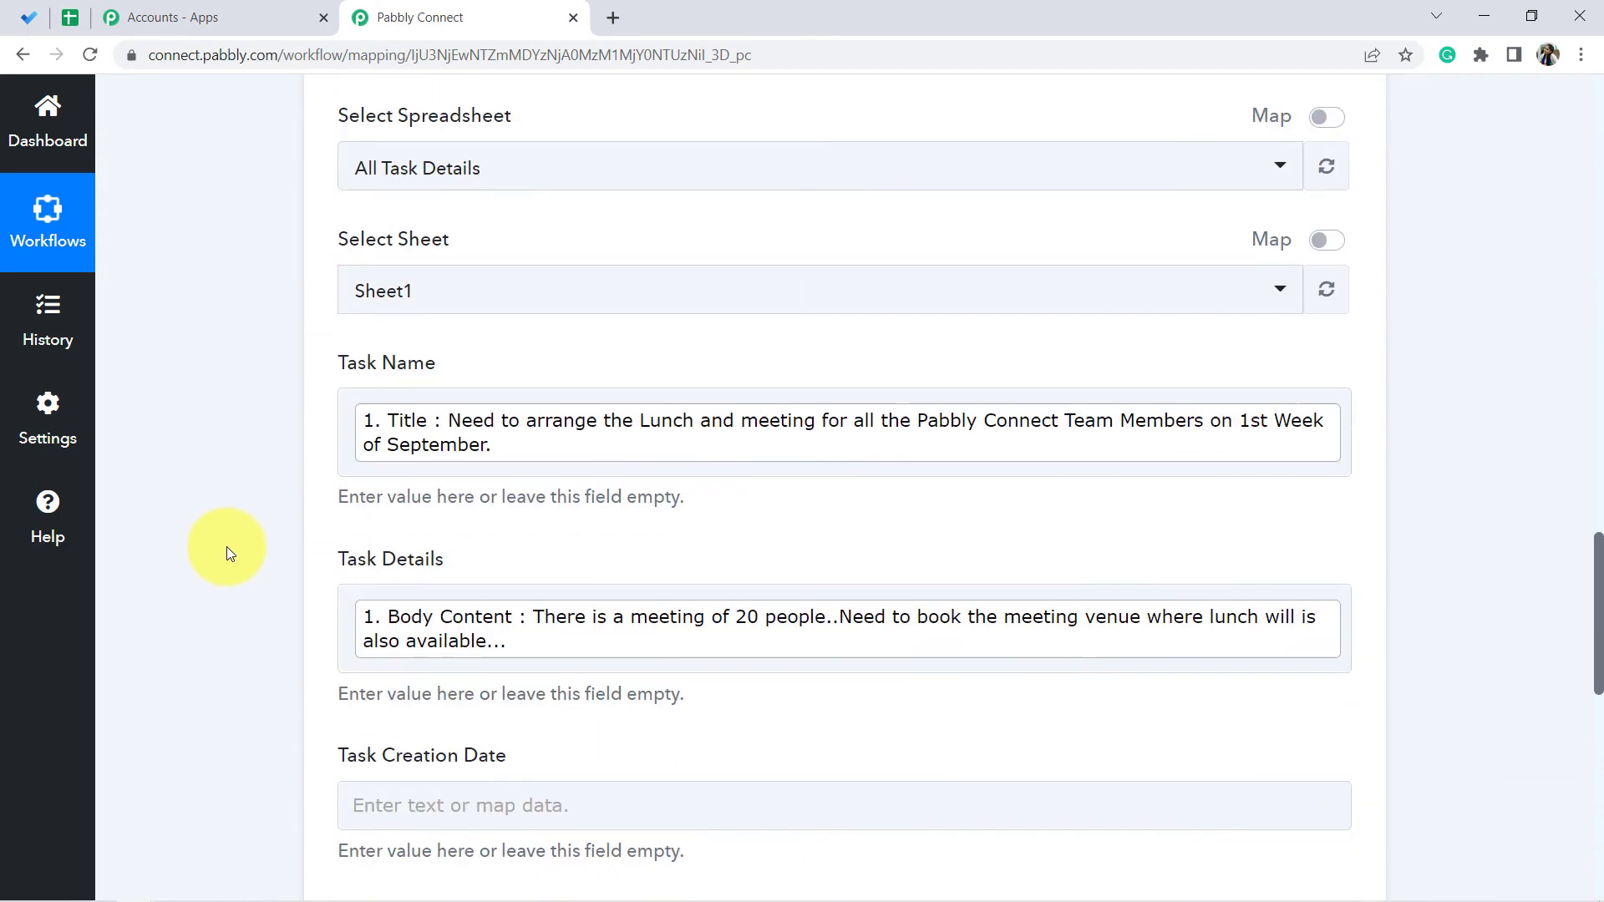
pyautogui.scroll(-3, 486, 373)
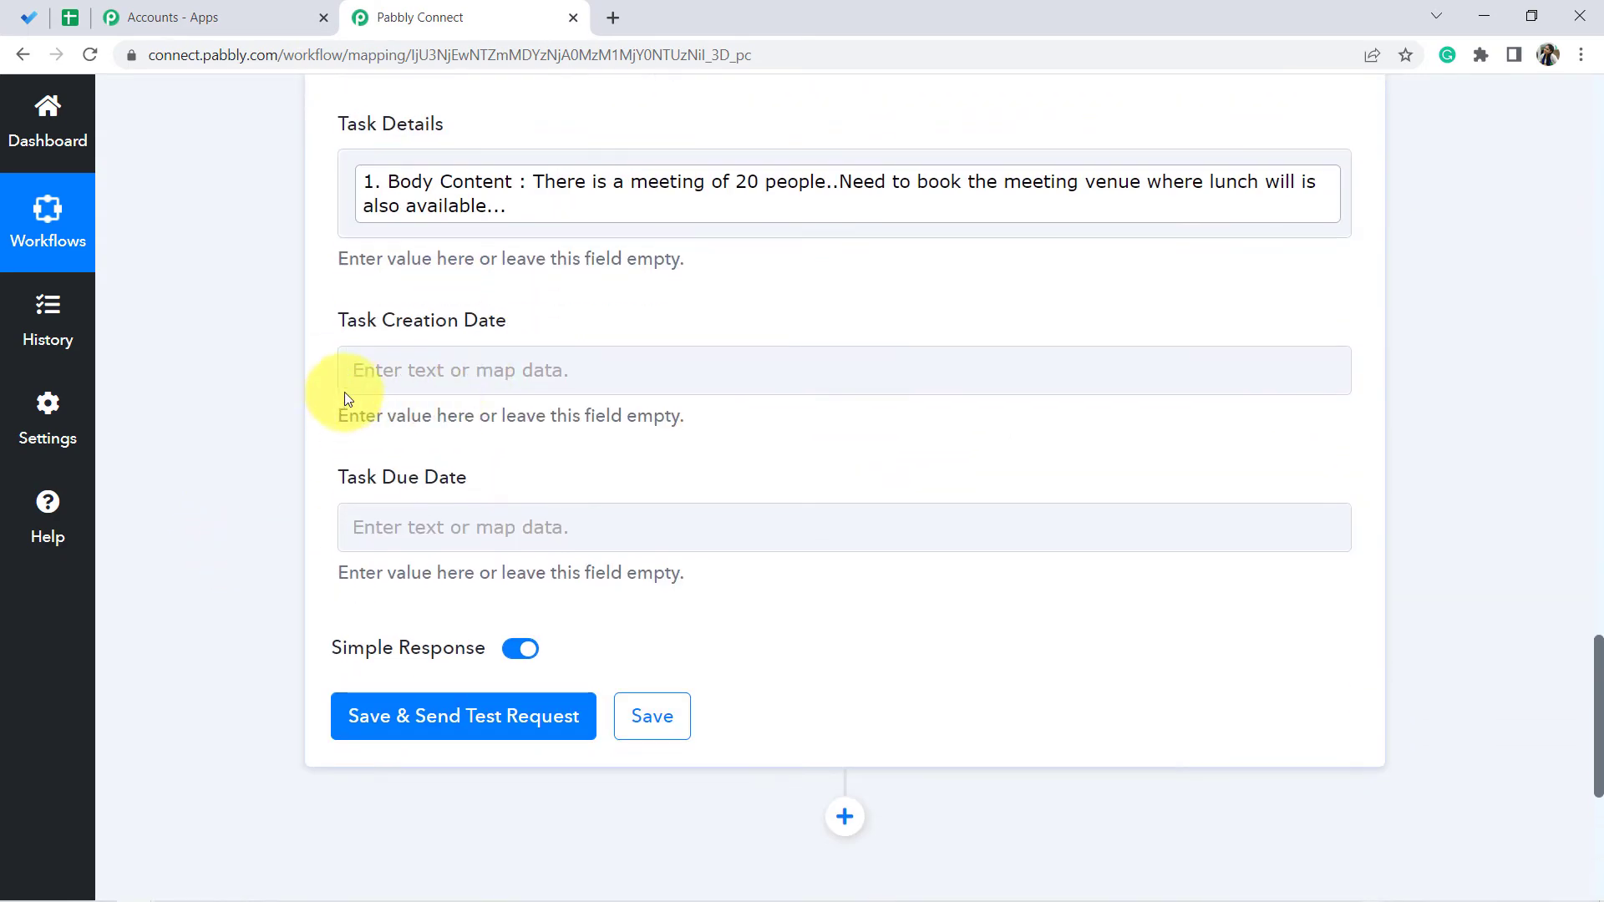
pyautogui.click(420, 375)
pyautogui.click(421, 500)
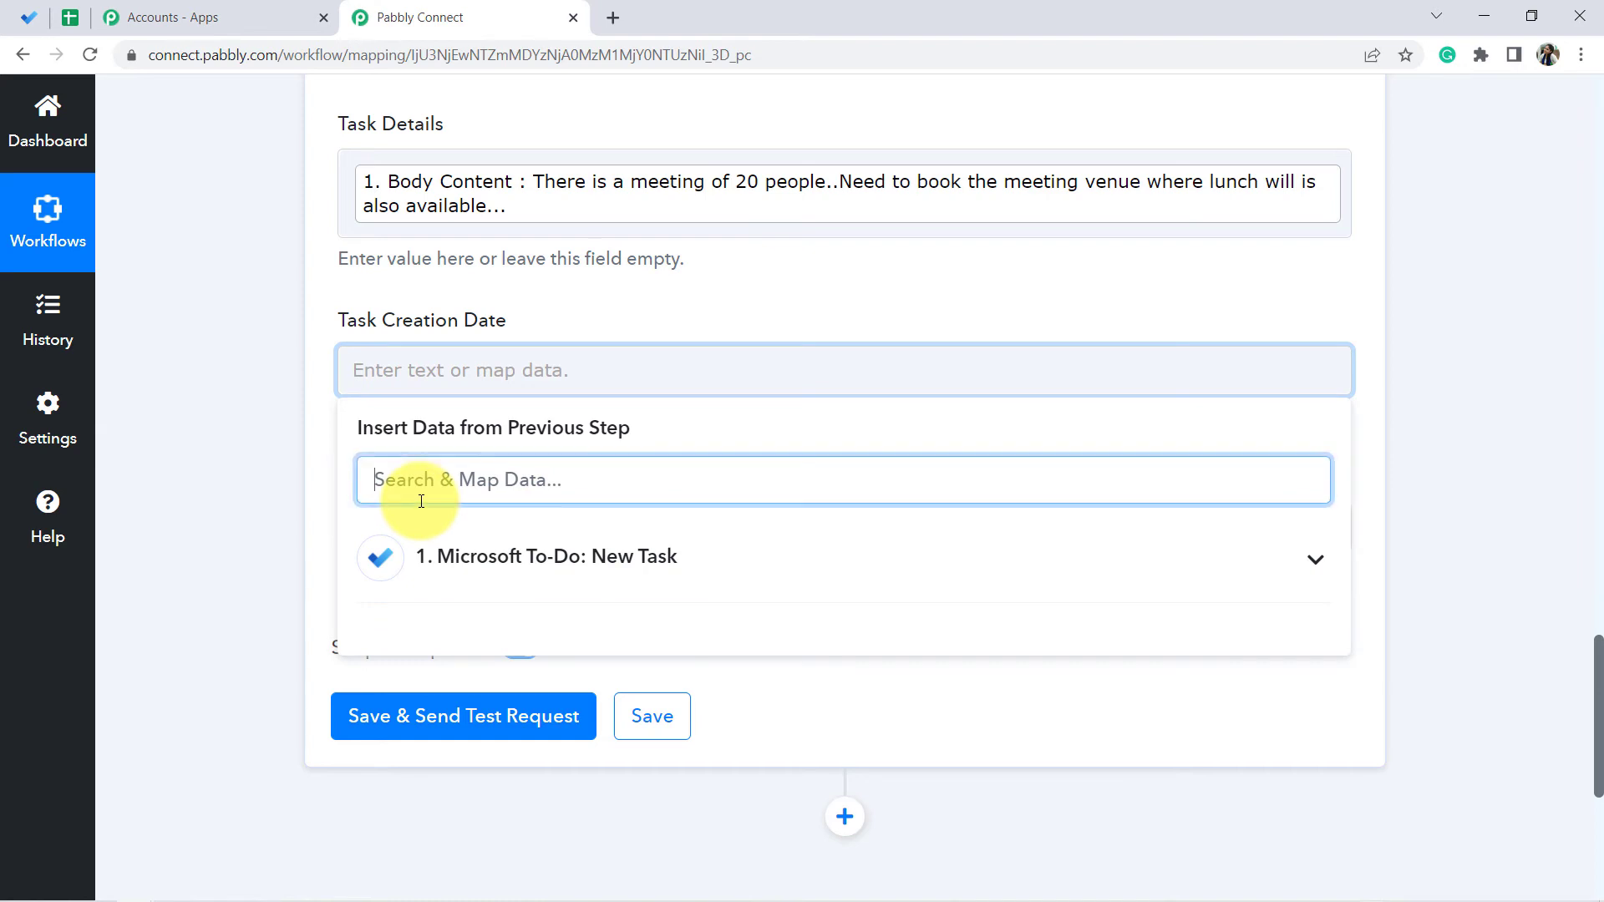
pyautogui.write('date')
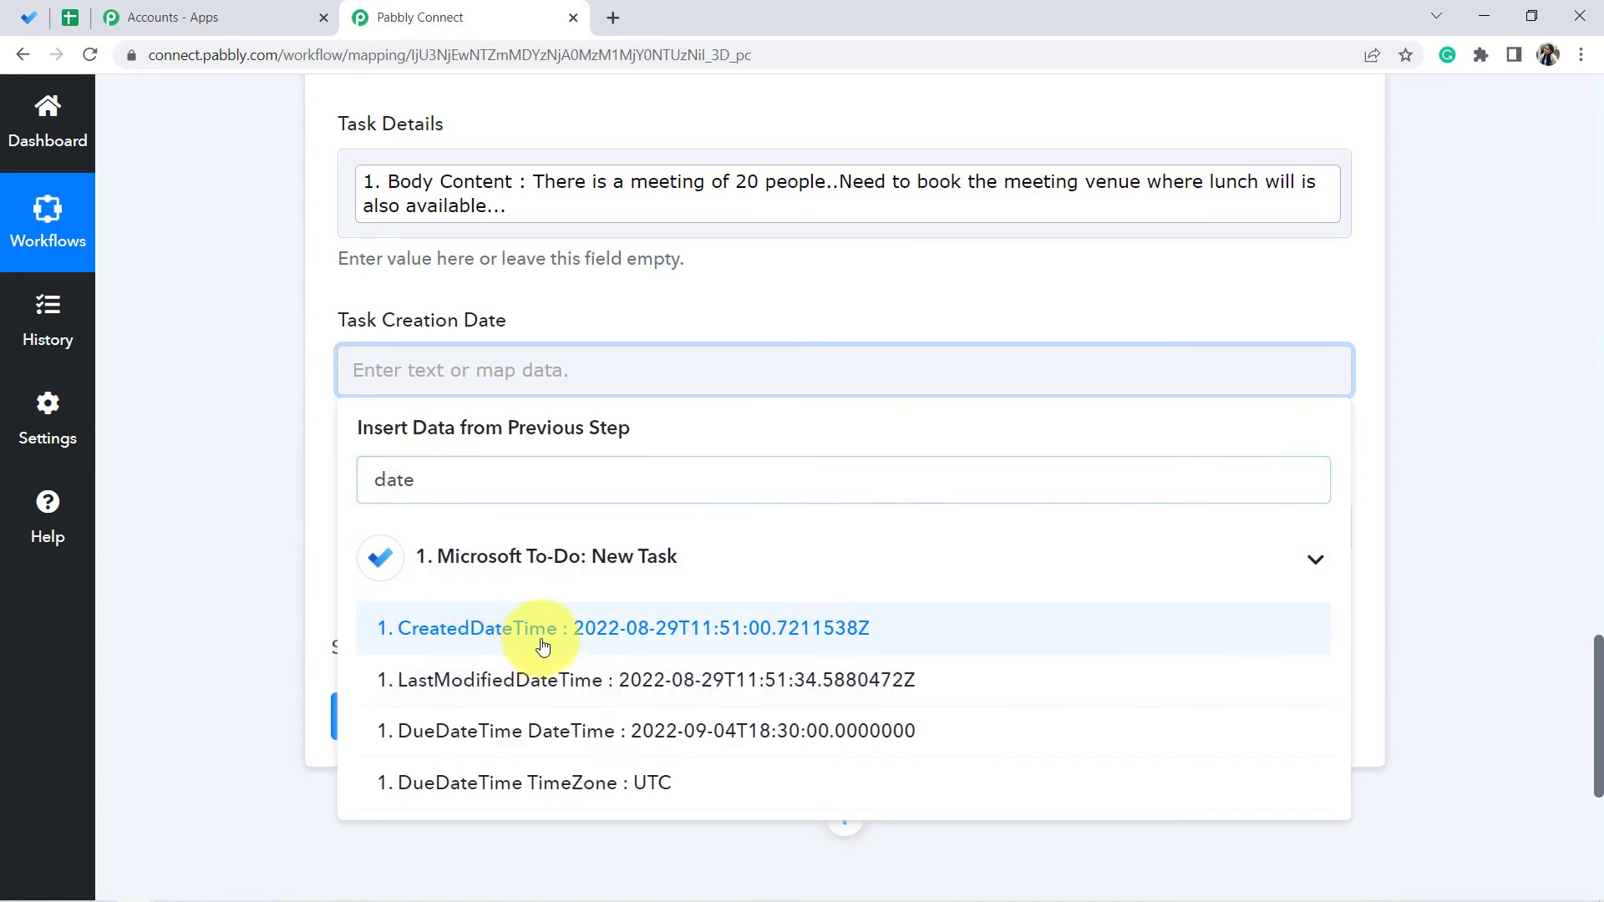
pyautogui.click(537, 628)
pyautogui.click(293, 438)
# - Map Task Due Date to DueDateTime DateTime from the Microsoft To-Do New Task step, filtering the available data by "due"
pyautogui.scroll(-1, 292, 437)
pyautogui.click(418, 439)
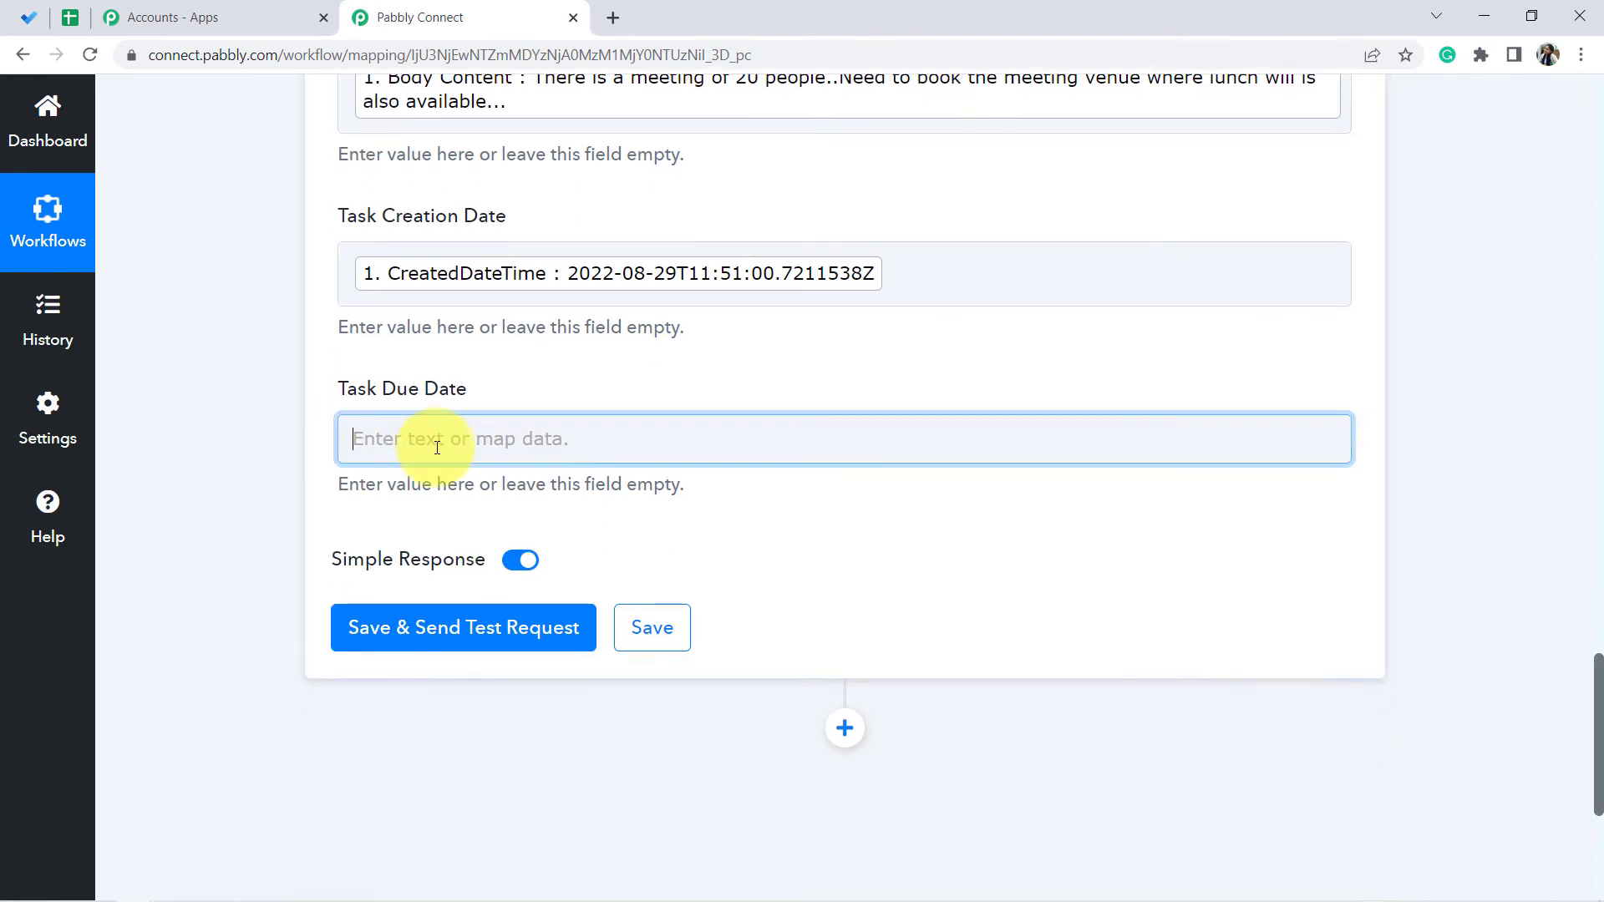
pyautogui.write('due')
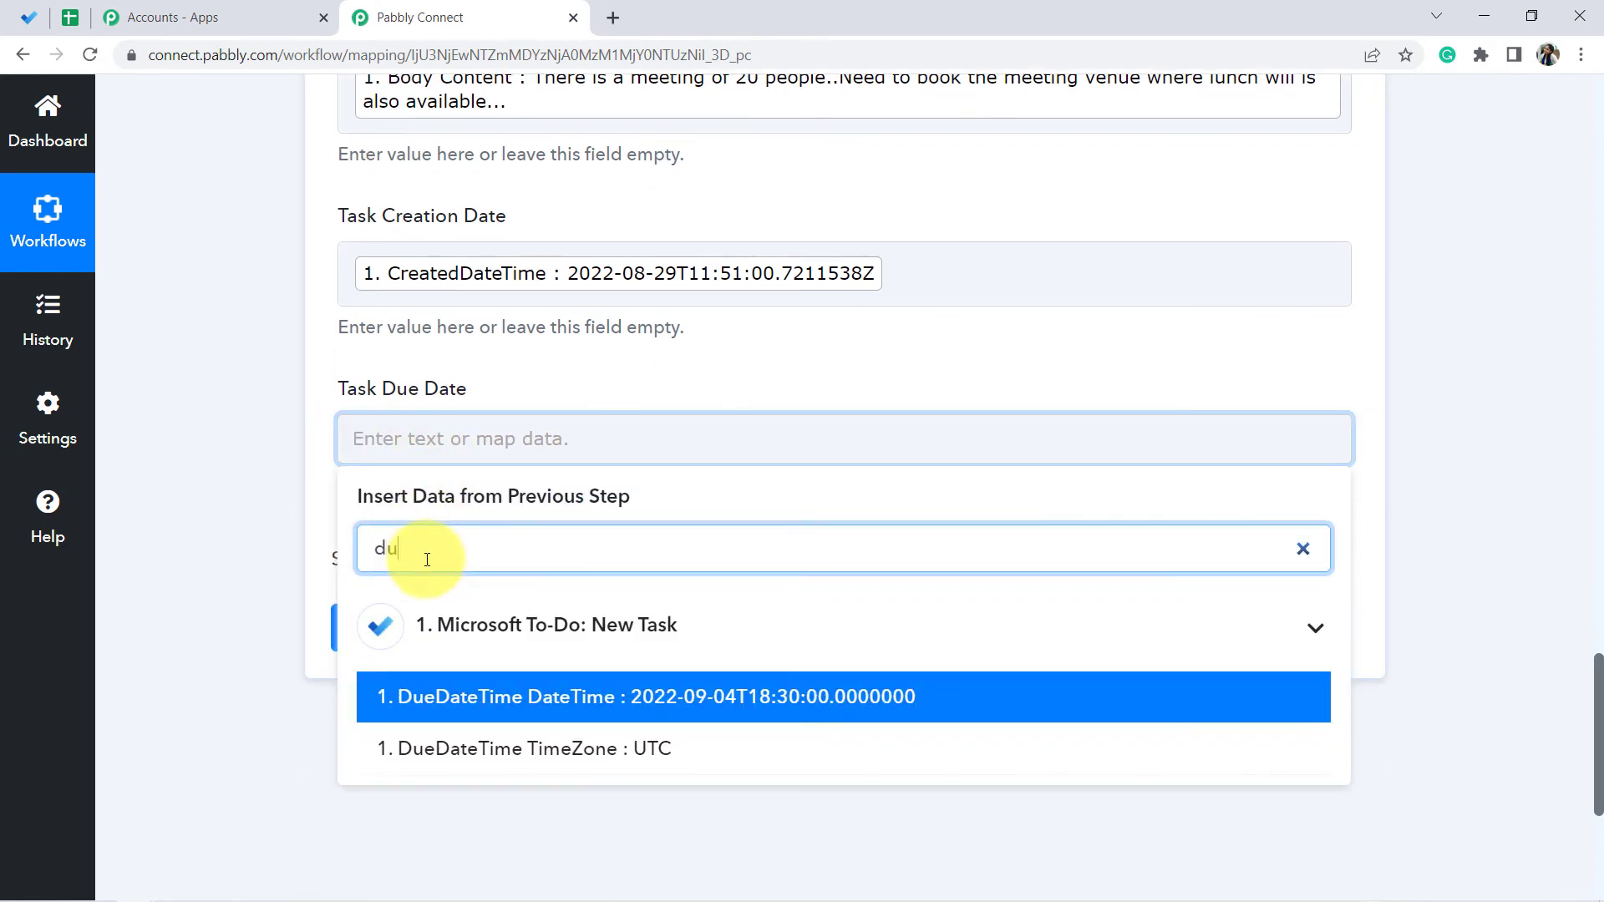
pyautogui.click(583, 704)
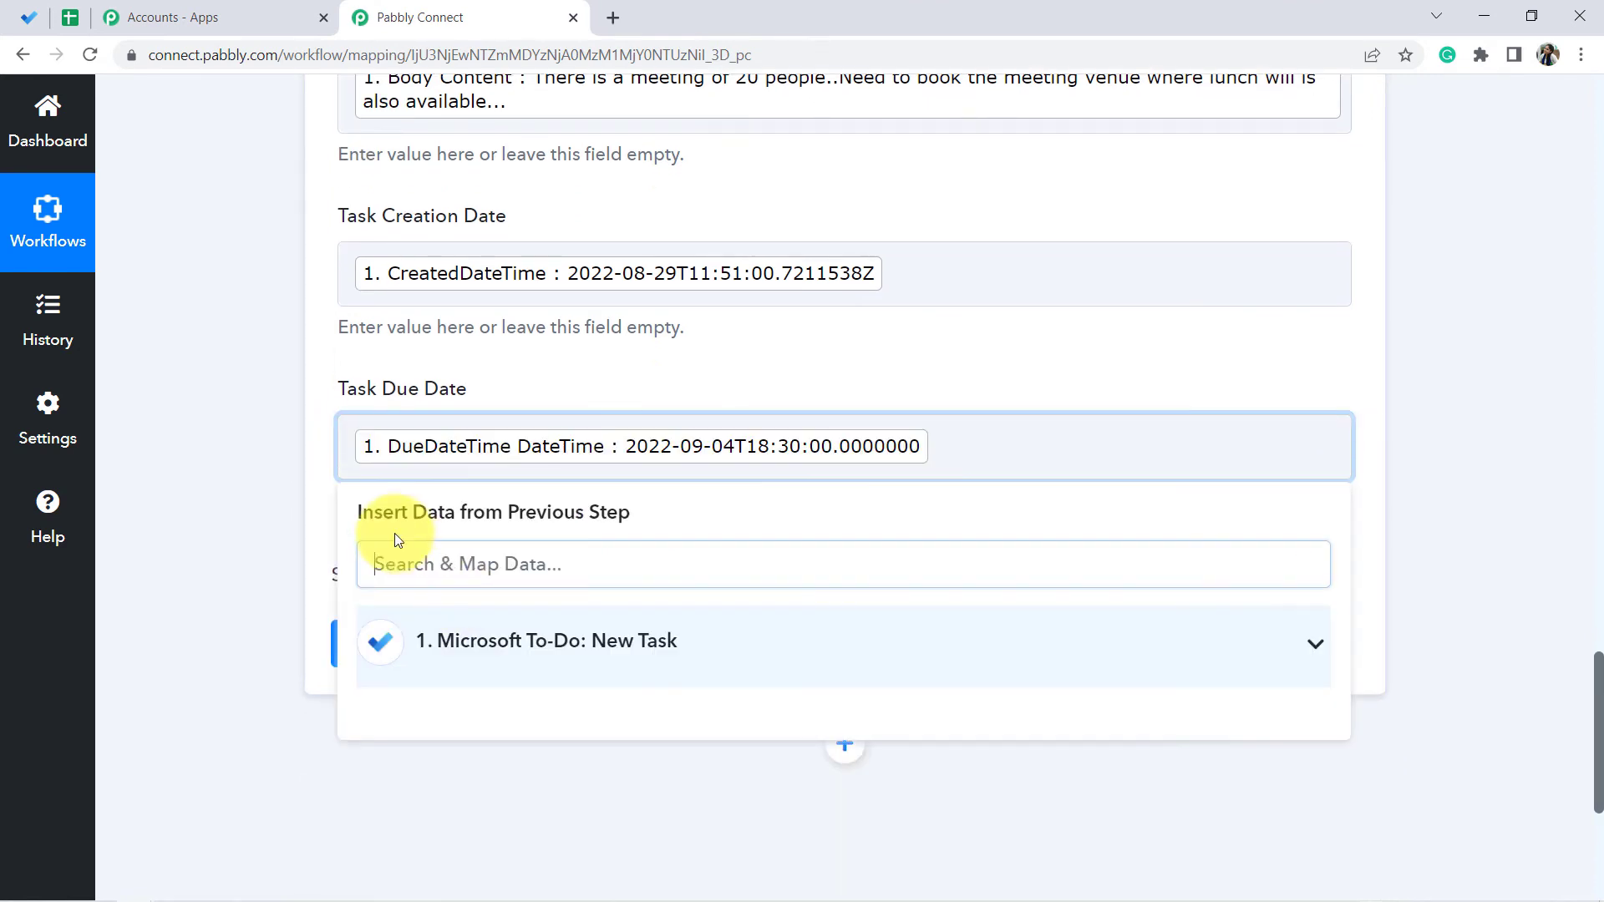
pyautogui.click(694, 415)
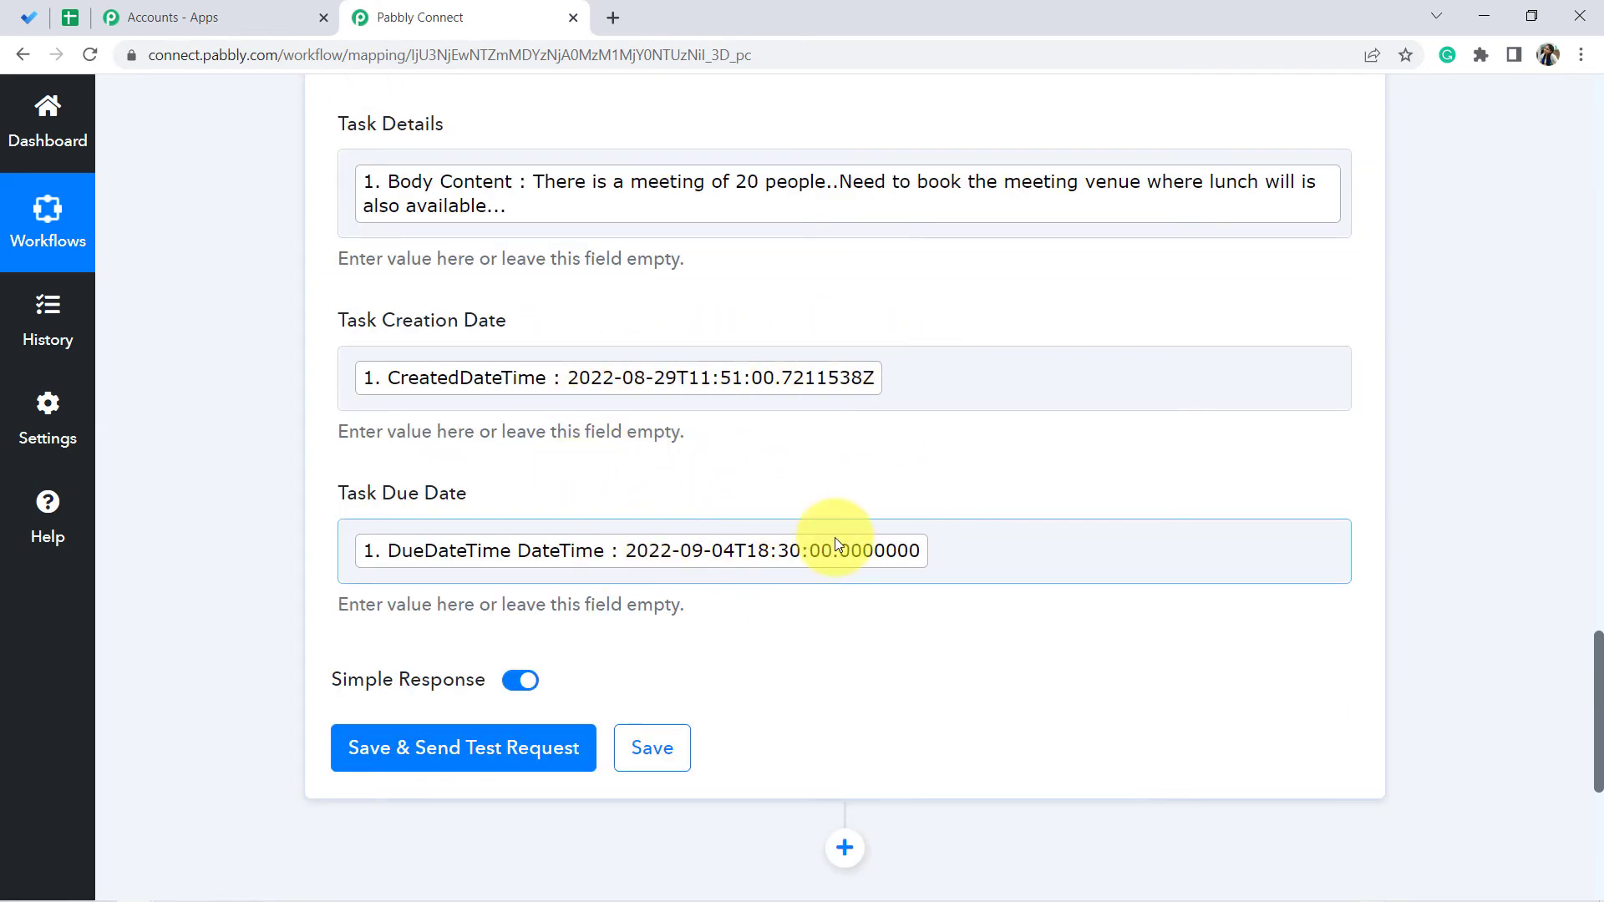
# - Review the mapped row fields, then save the Add New Row action and send a test request to Google Sheets
pyautogui.scroll(6, 835, 538)
pyautogui.scroll(2, 836, 533)
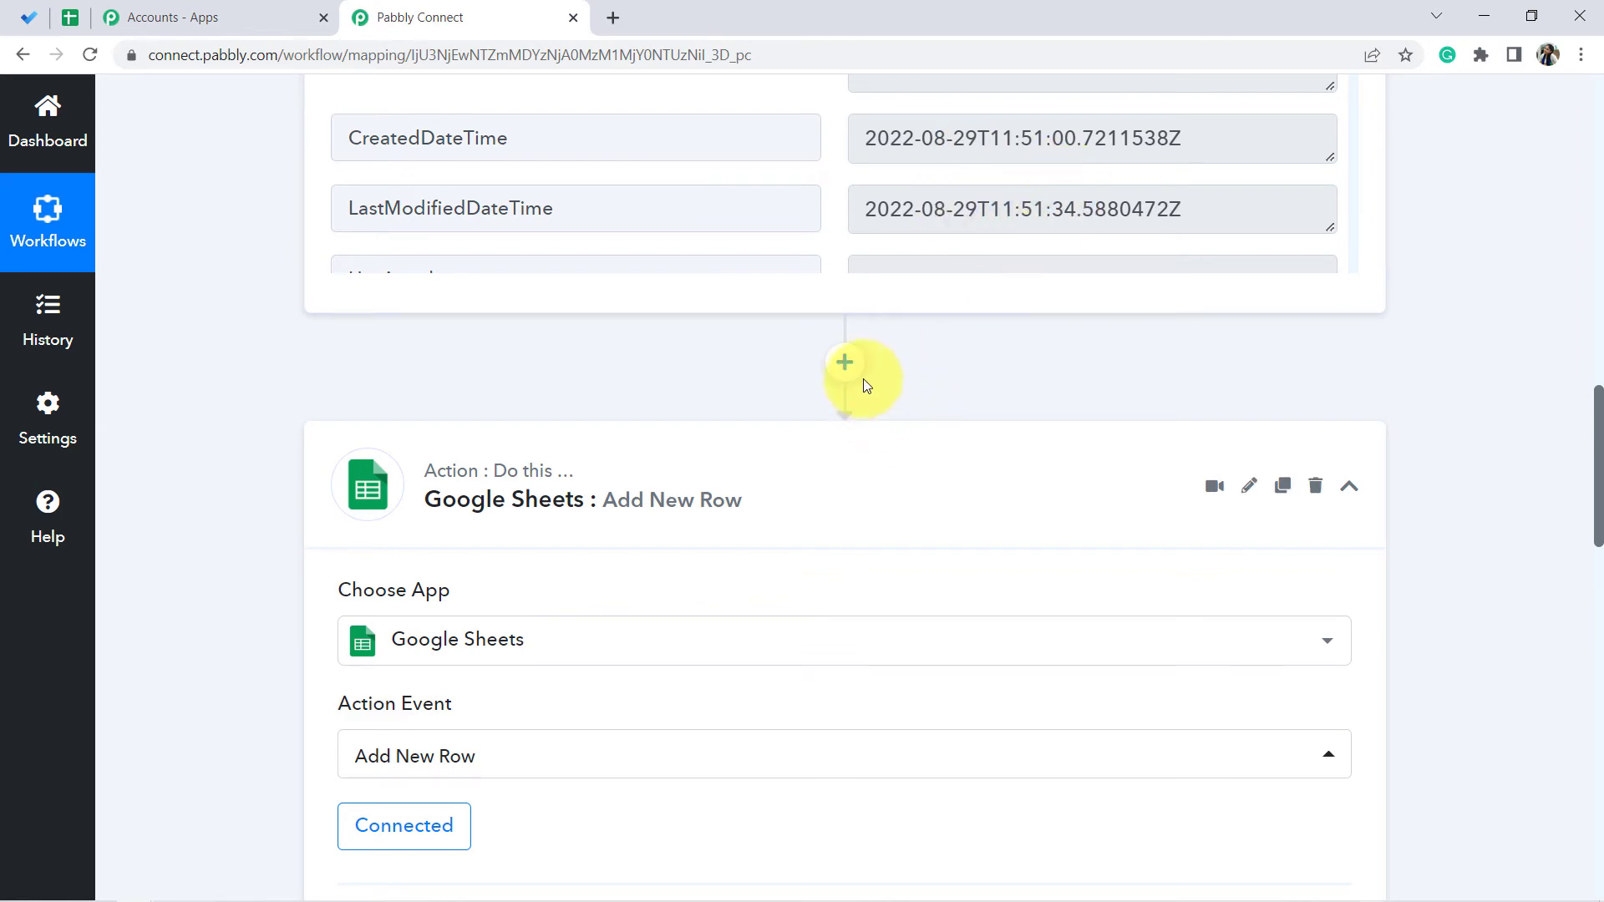
pyautogui.scroll(-10, 813, 523)
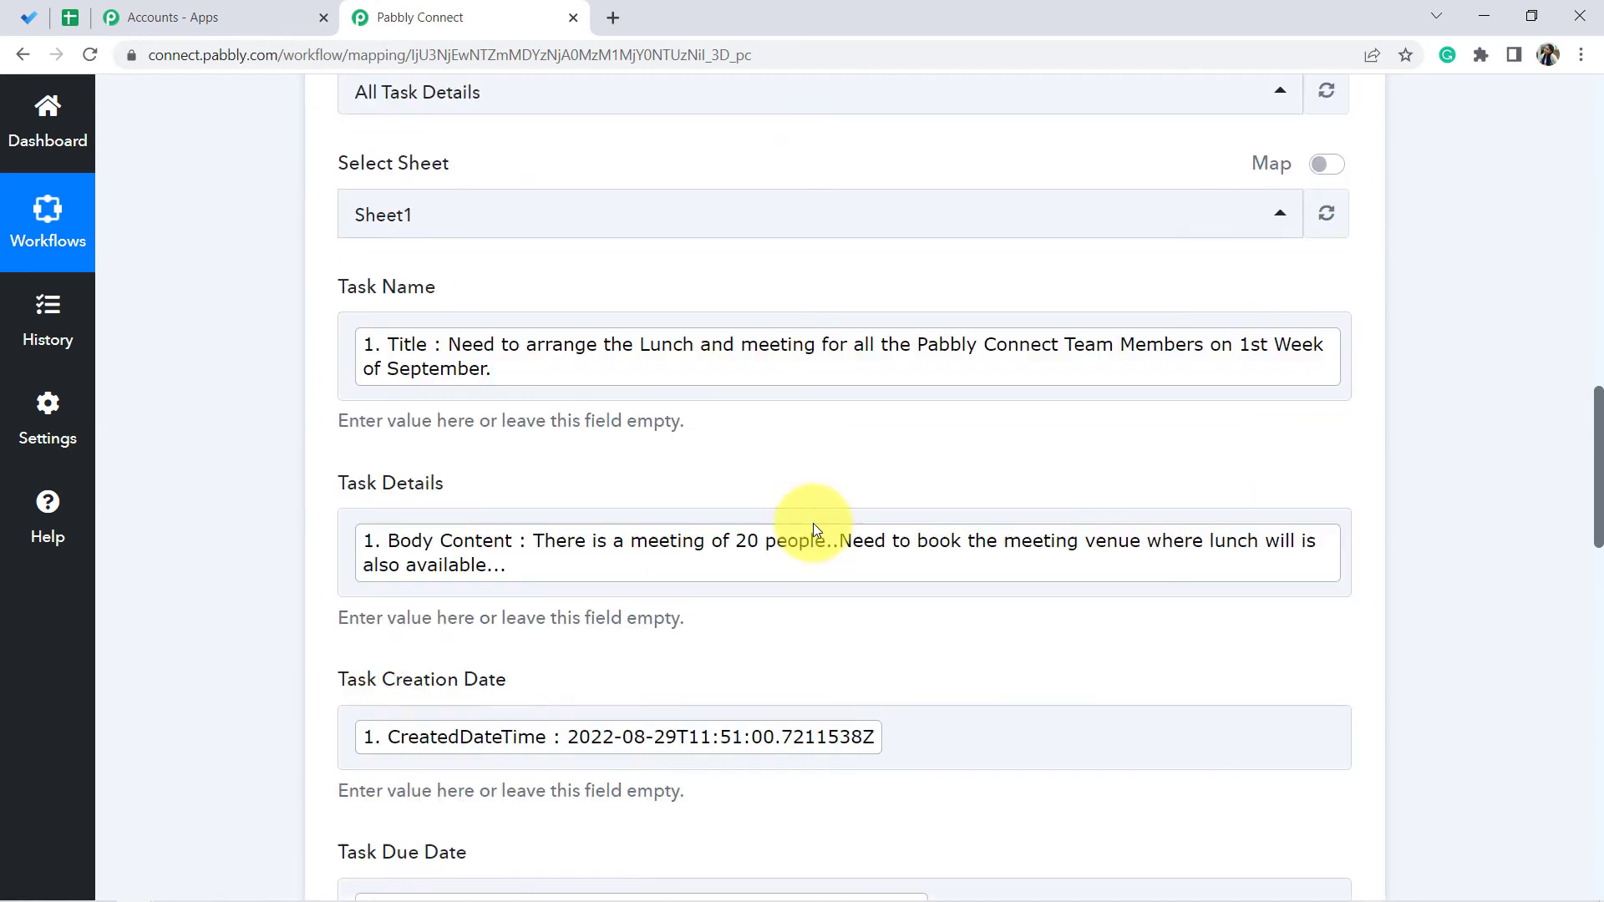
pyautogui.scroll(-2, 813, 523)
pyautogui.scroll(-2, 858, 511)
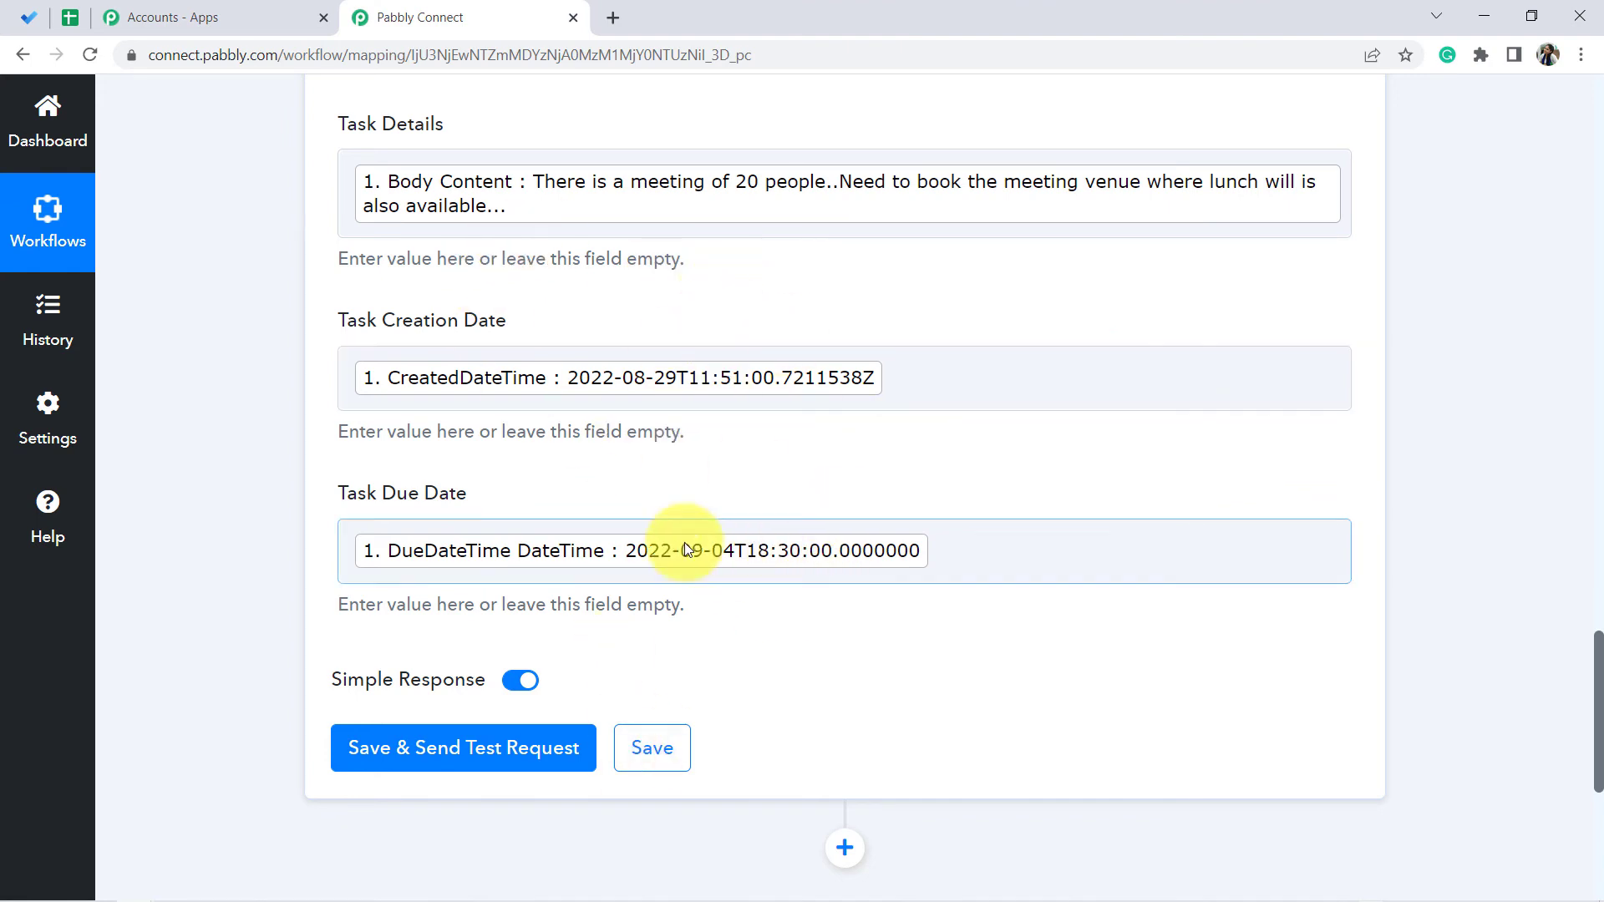
pyautogui.click(660, 733)
pyautogui.scroll(-4, 668, 727)
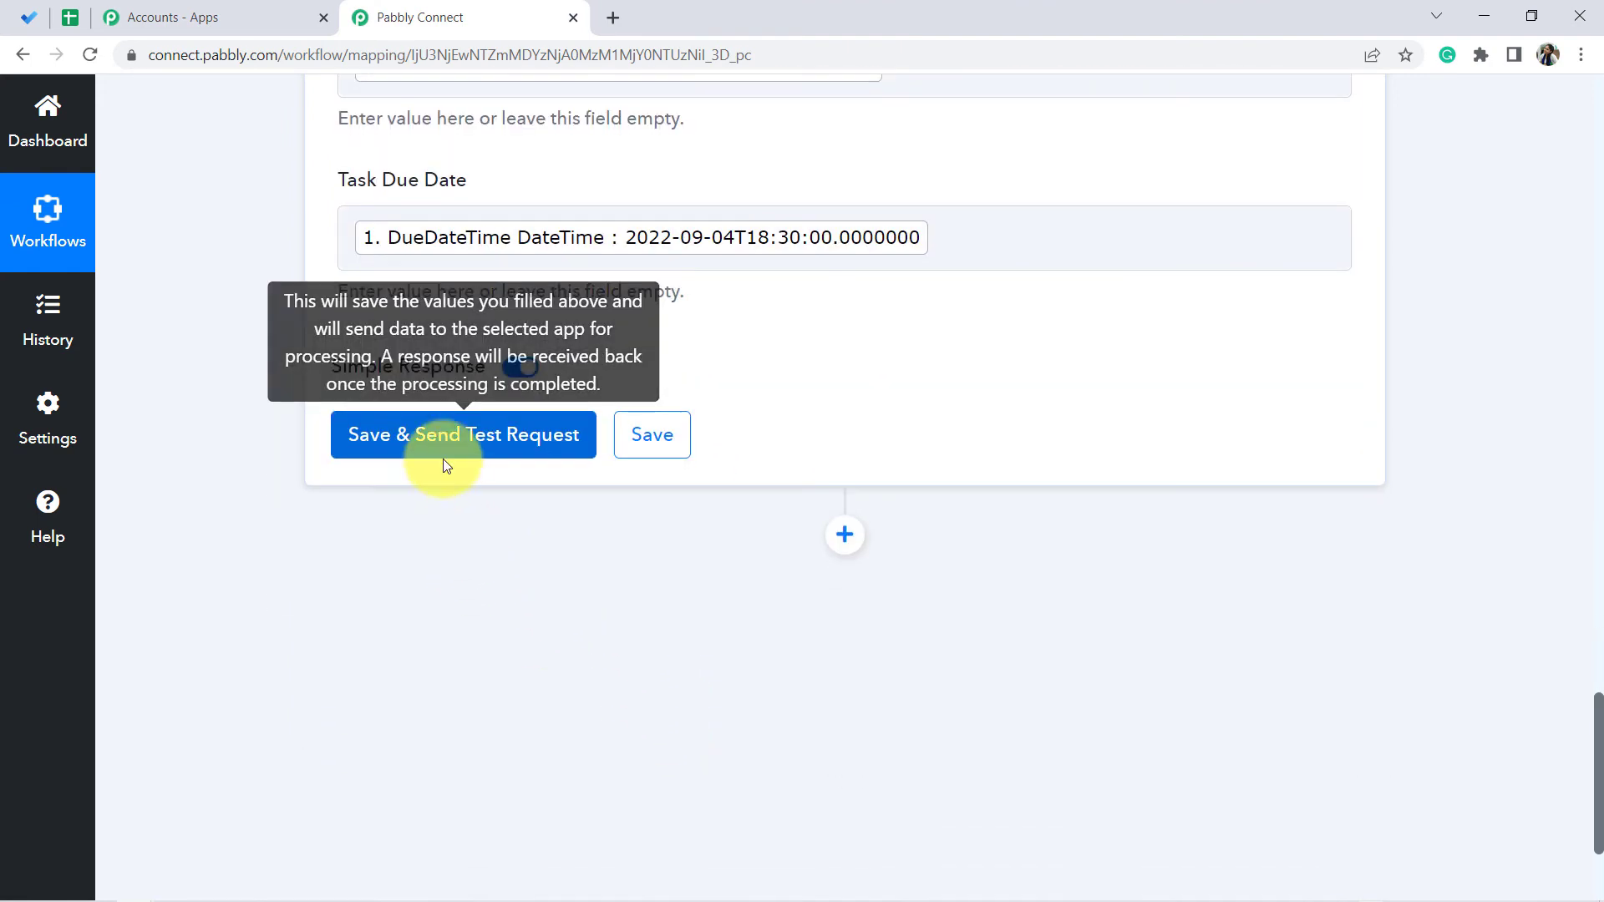
pyautogui.click(420, 436)
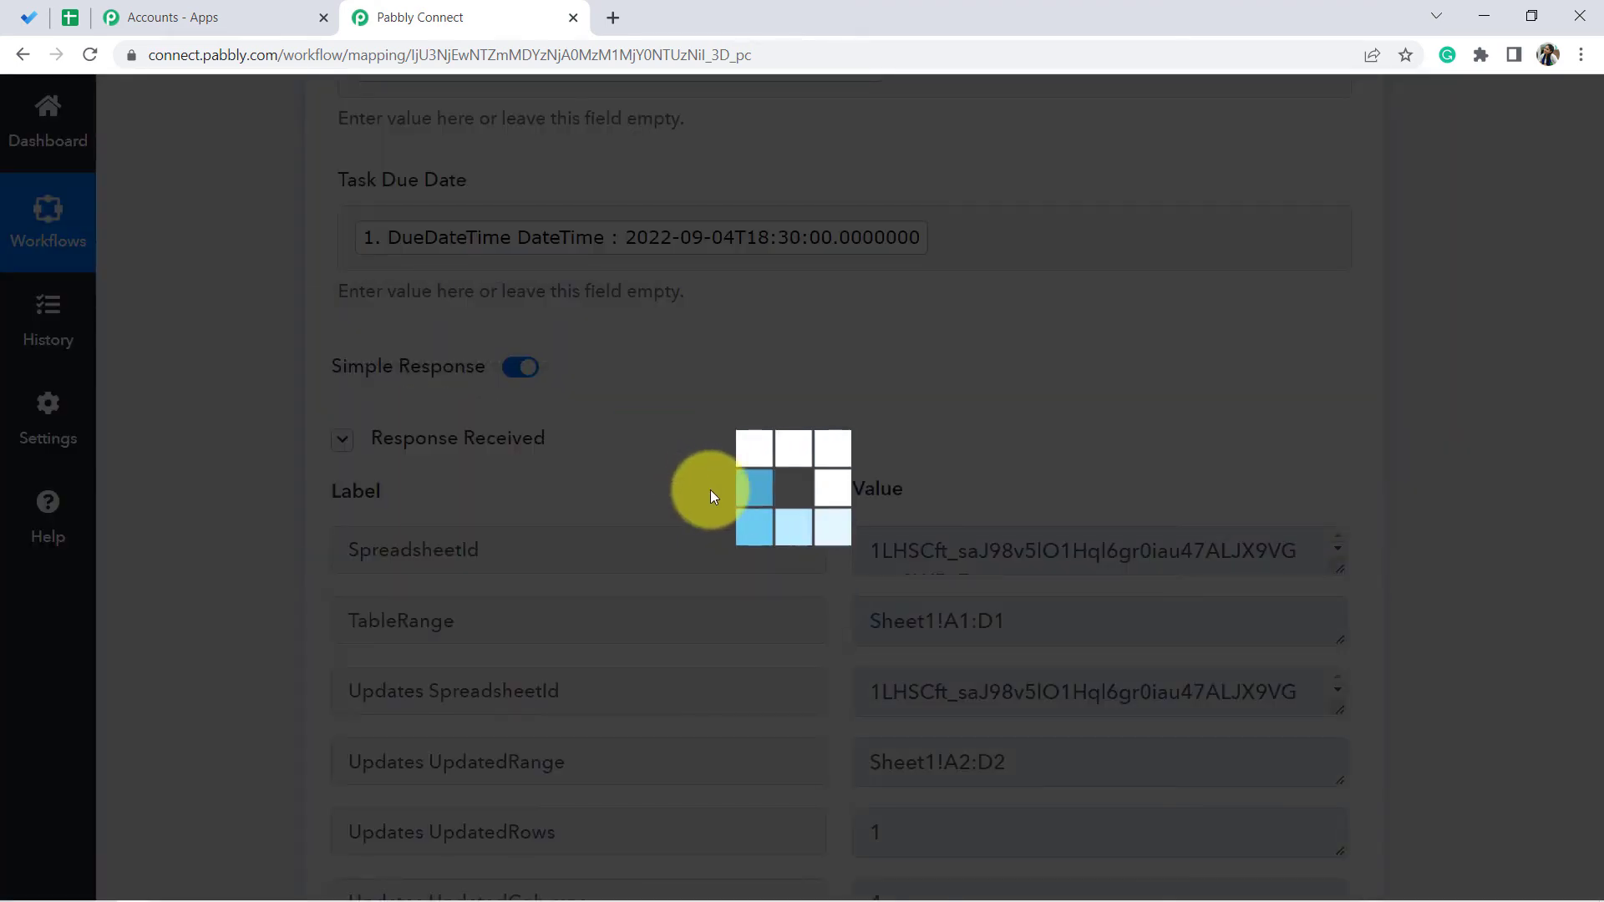
pyautogui.scroll(-3, 884, 439)
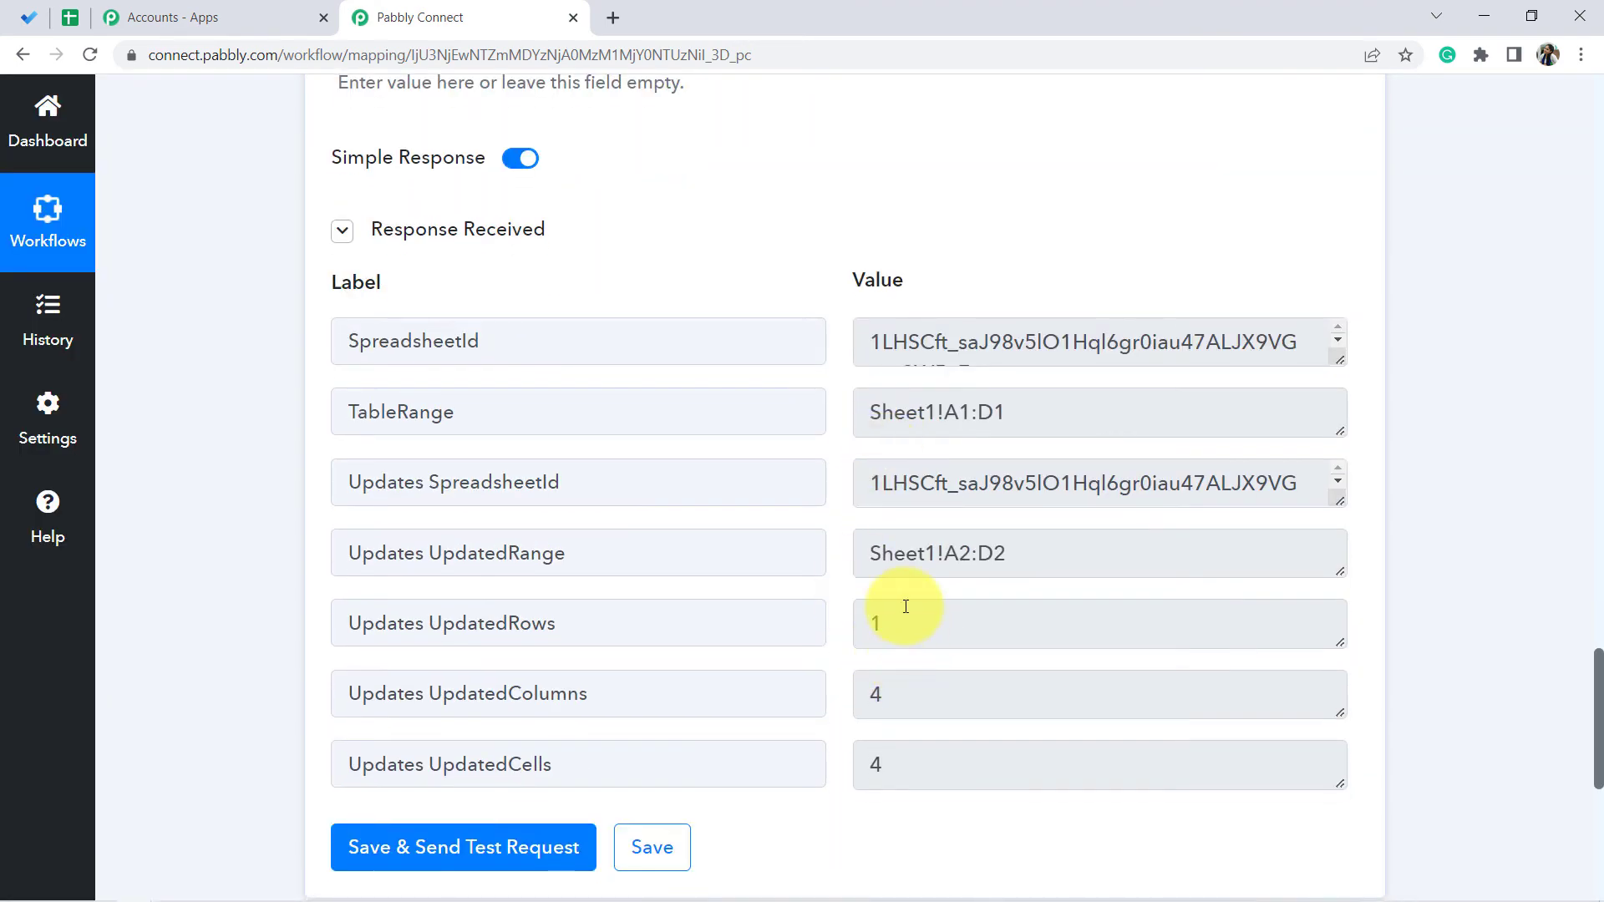
# - Switch to the All Task Details spreadsheet in Google Sheets and wrap the text in row 2
pyautogui.click(66, 18)
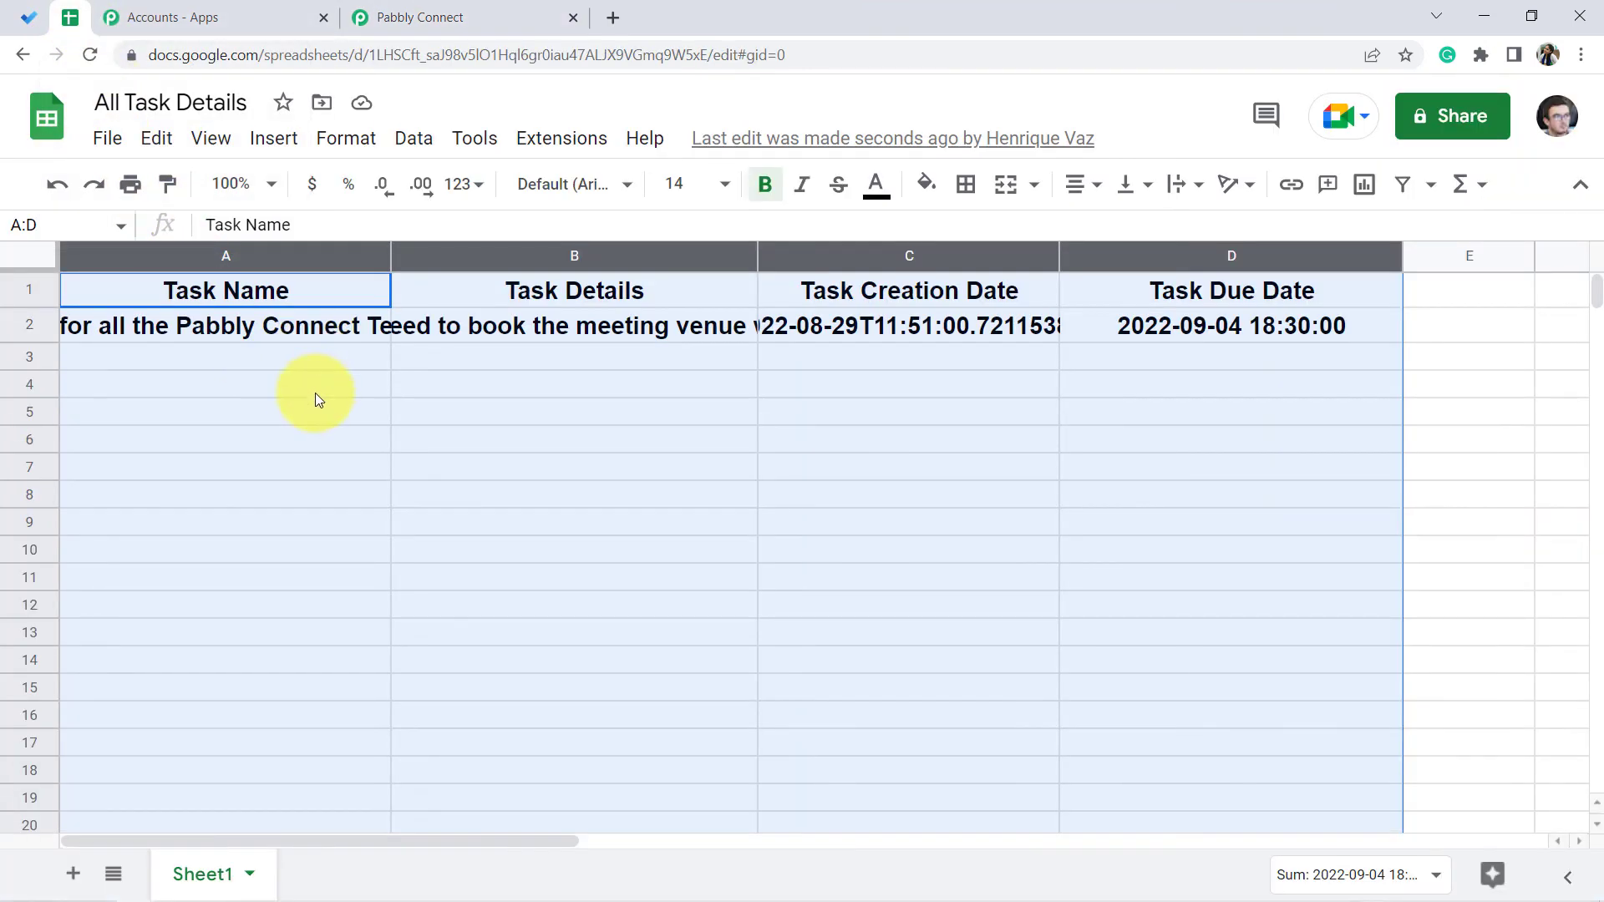
pyautogui.click(314, 393)
pyautogui.click(27, 330)
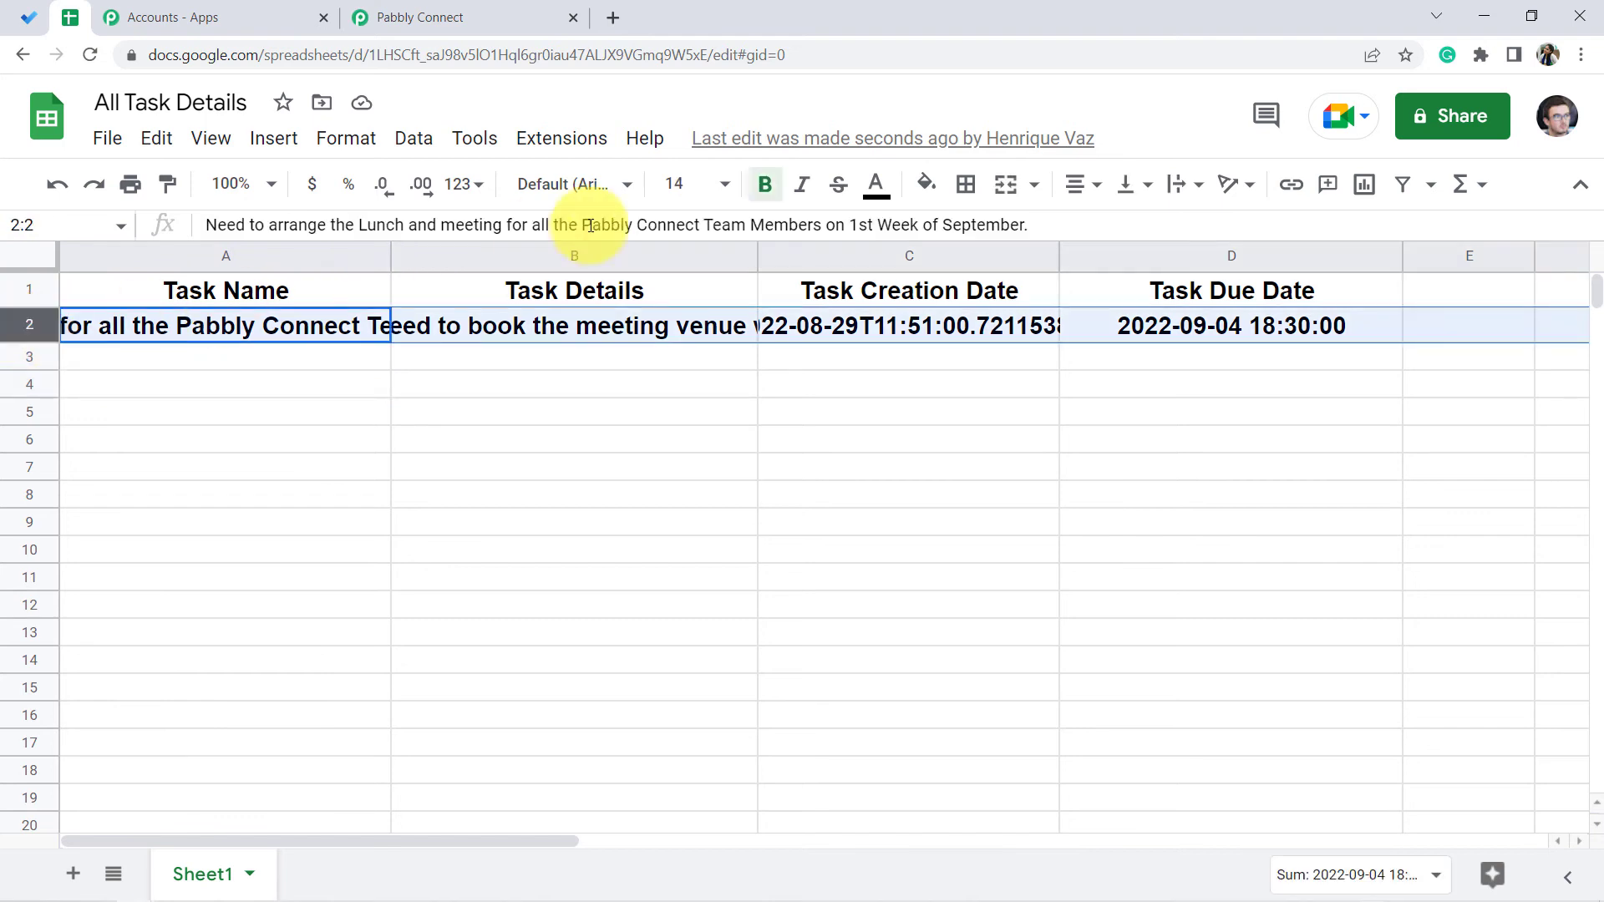
pyautogui.click(1170, 189)
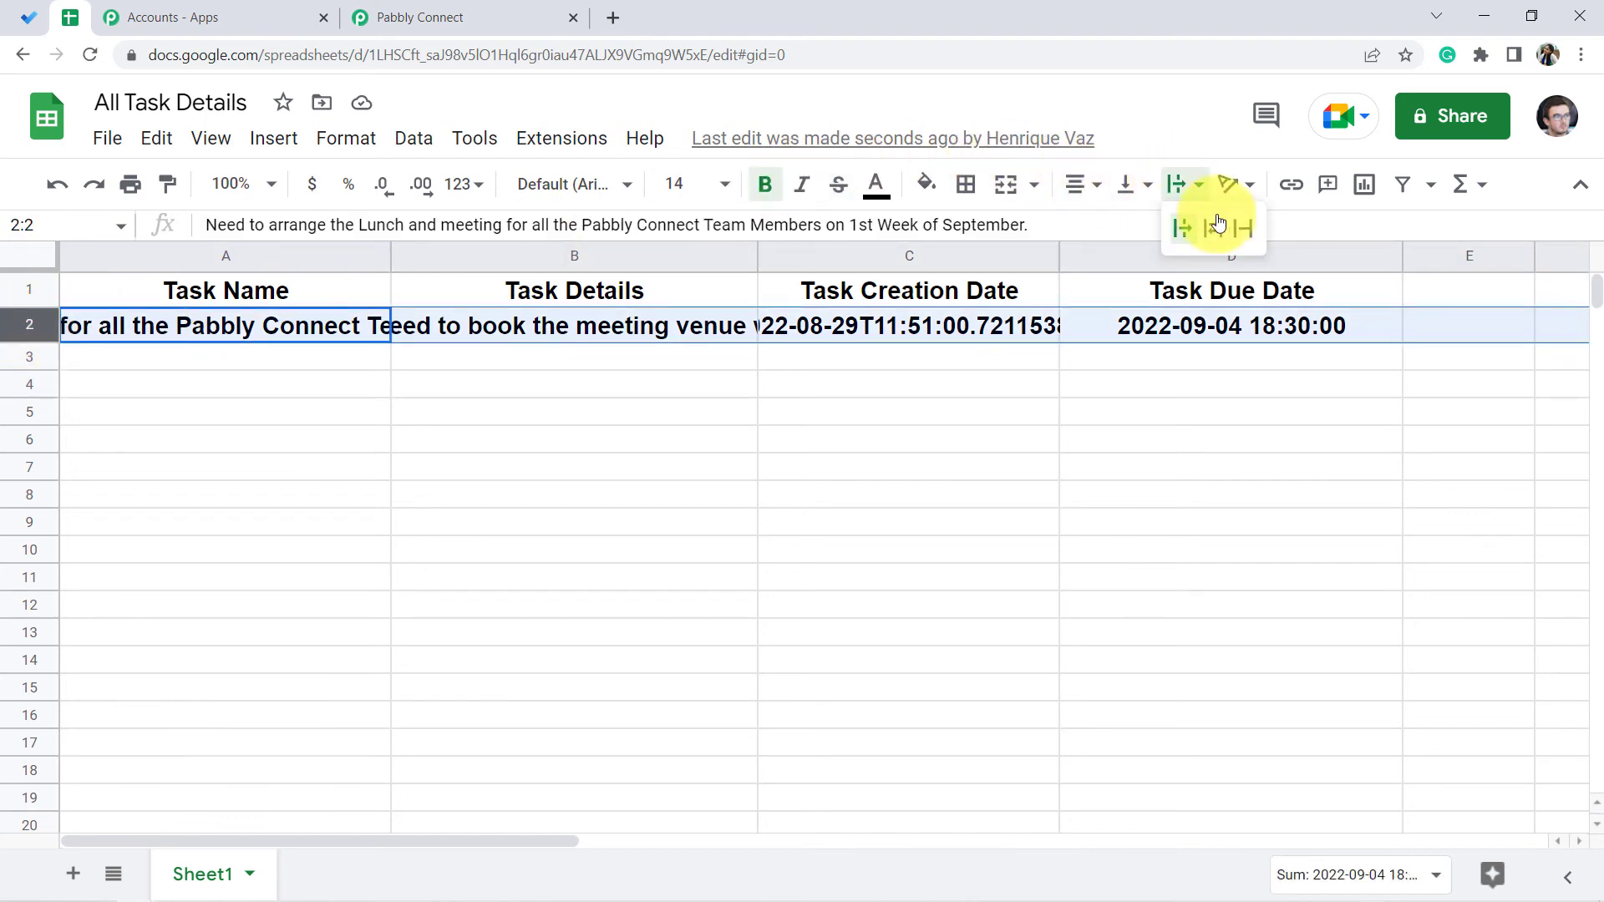
pyautogui.click(1212, 231)
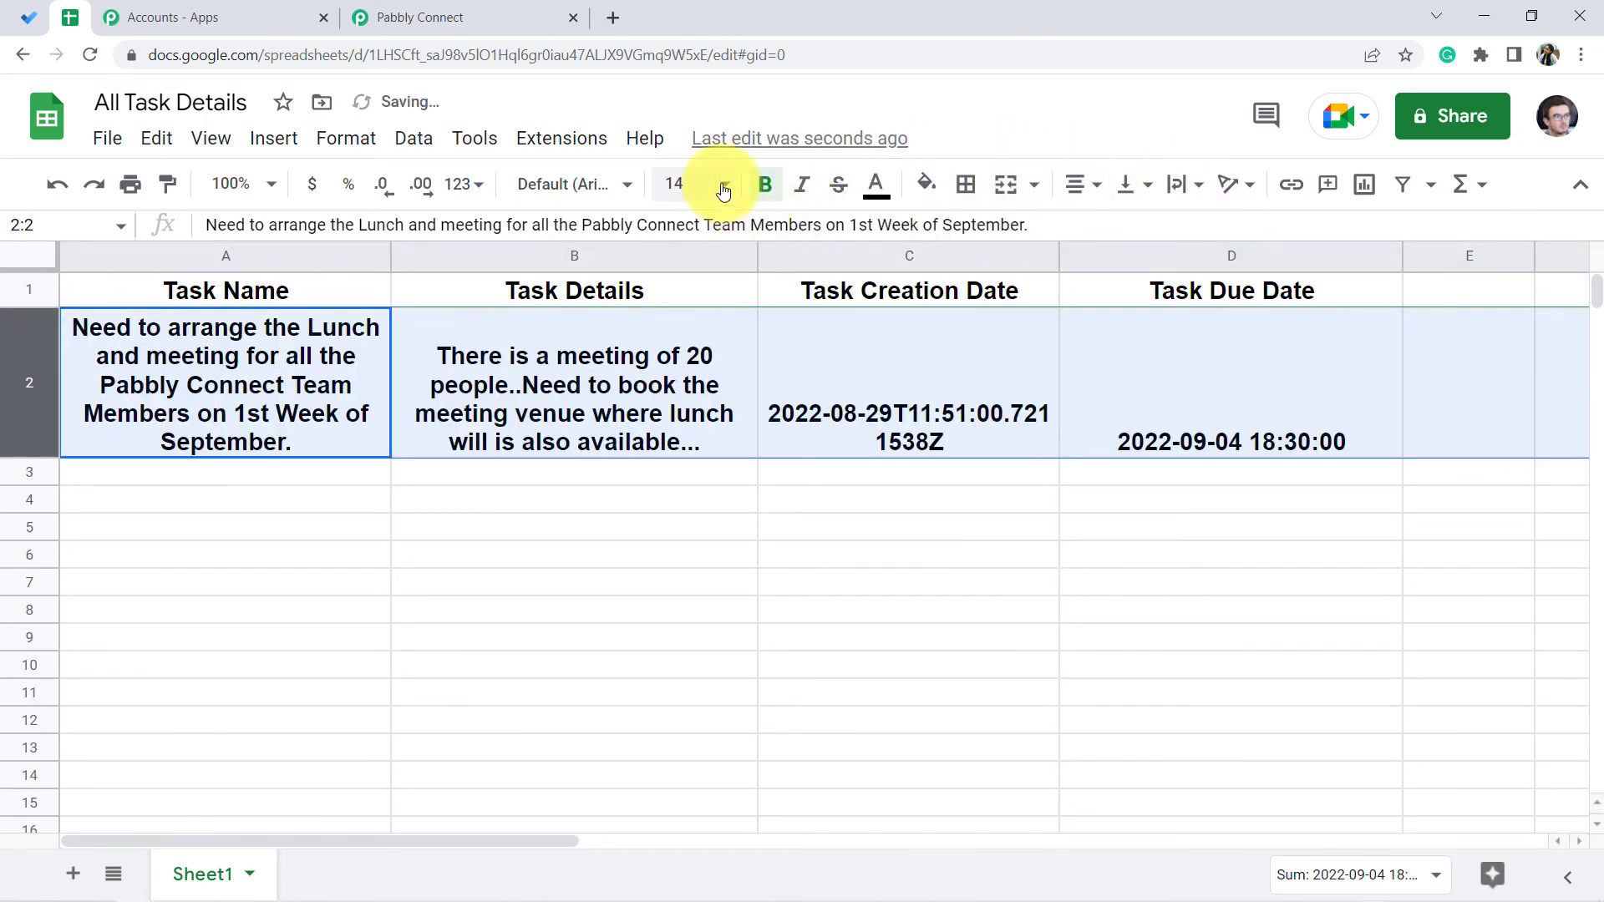
# - Set row 2's font size to 10 and remove its bold formatting
pyautogui.click(723, 190)
pyautogui.click(675, 398)
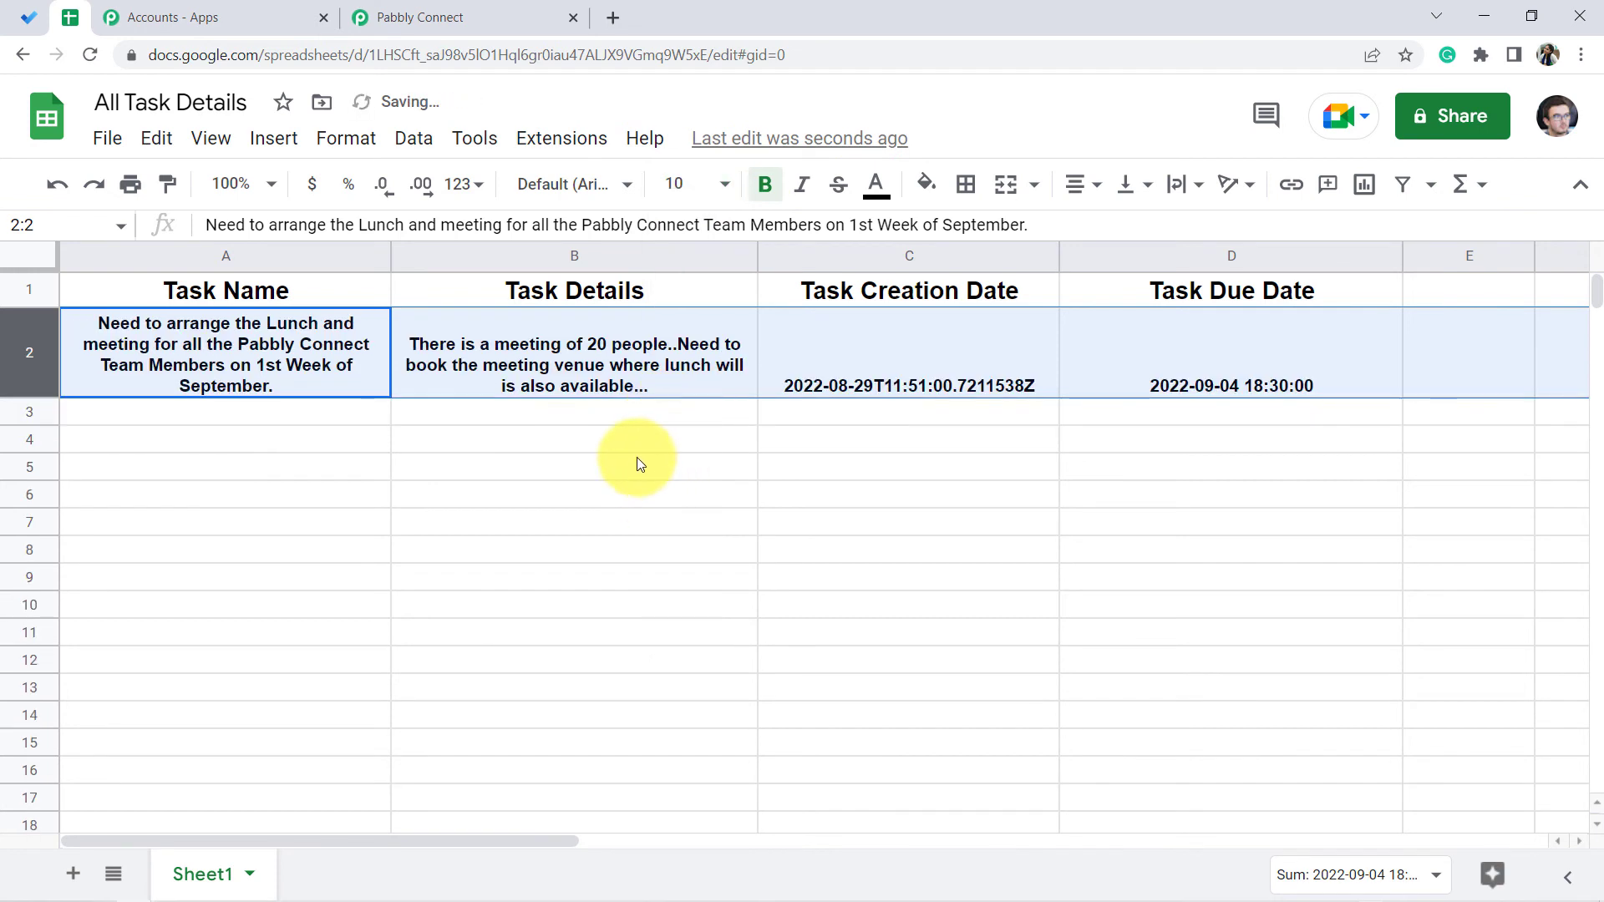
pyautogui.hotkey('ctrl', 'b')
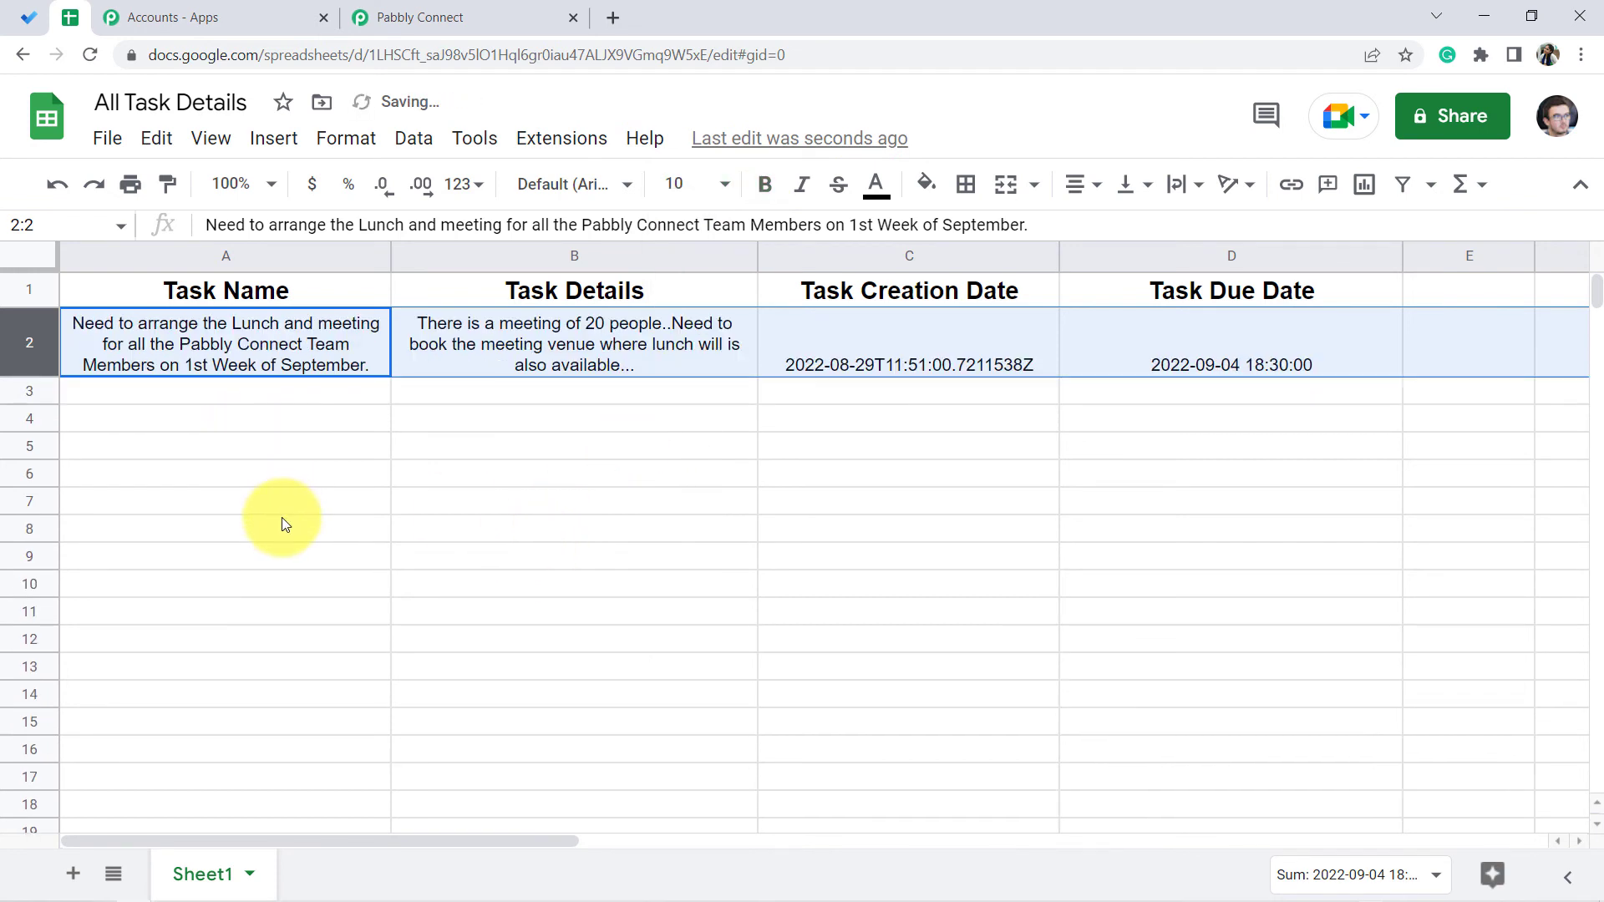
# - Check the Task Name, Task Details, Task Creation Date and Task Due Date entries in row 2 against their column headings
pyautogui.click(281, 525)
pyautogui.moveTo(253, 294); pyautogui.dragTo(279, 501)
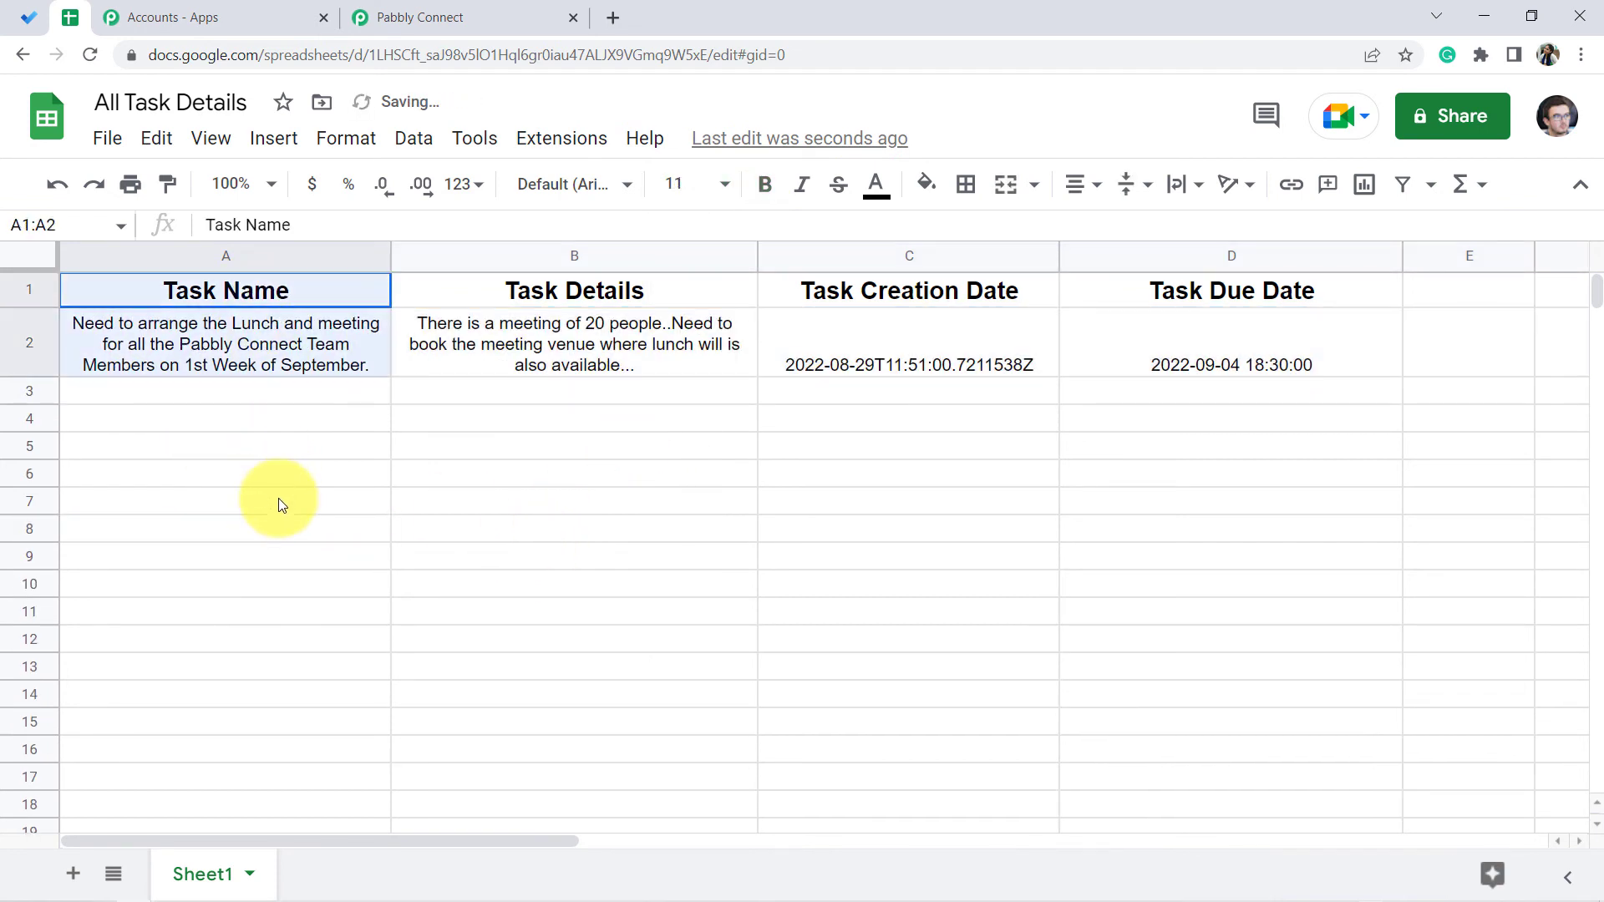
pyautogui.moveTo(562, 286); pyautogui.dragTo(598, 402)
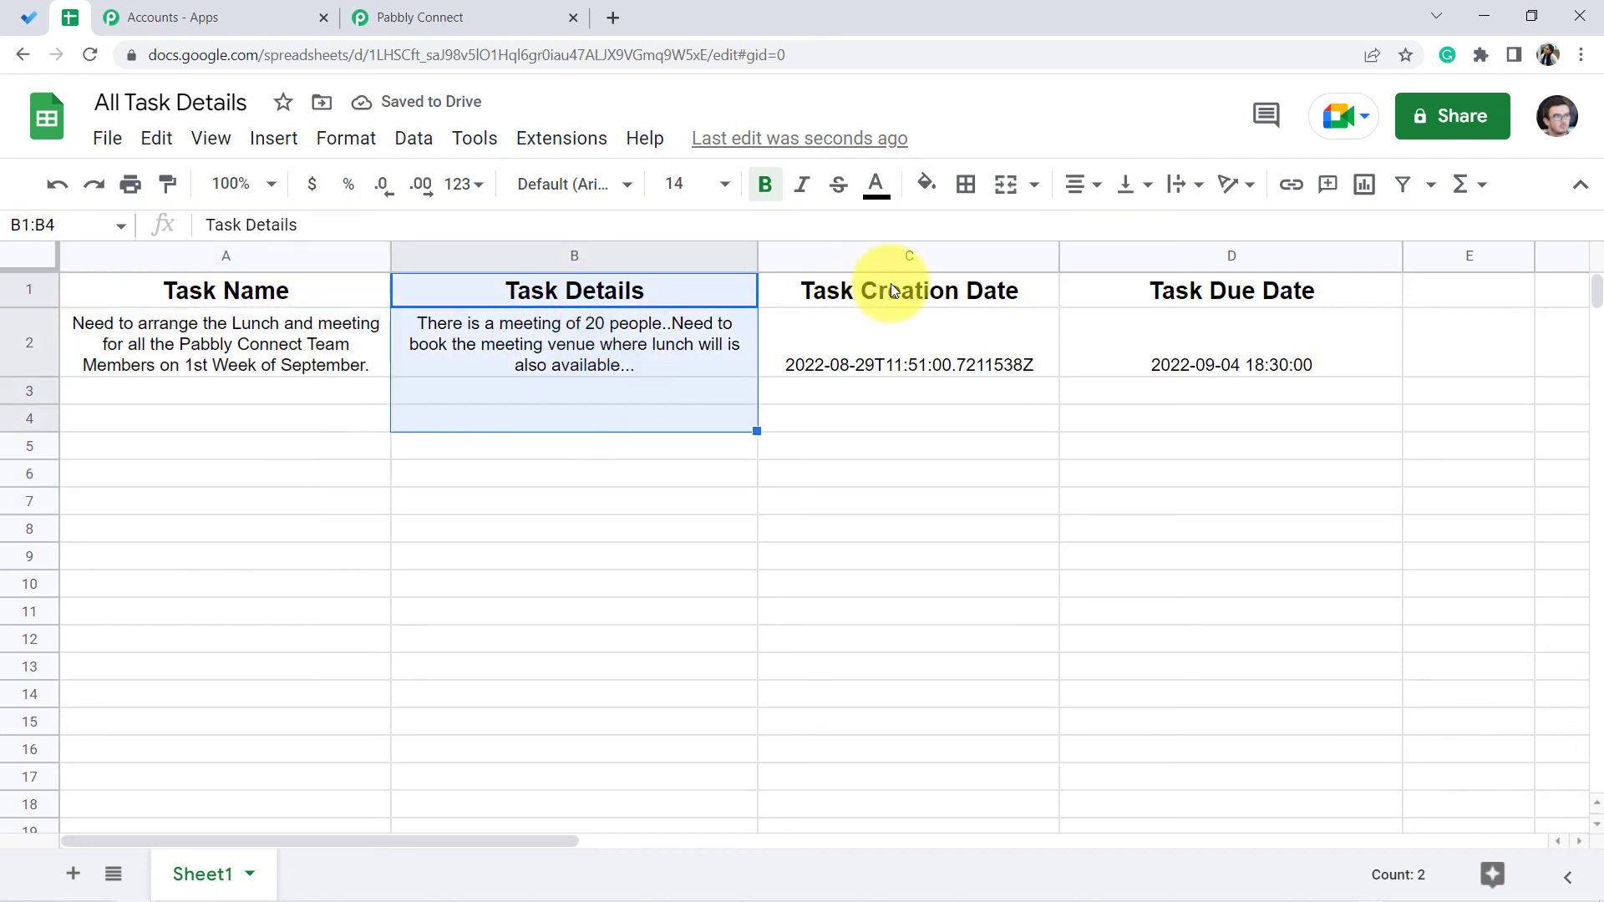
pyautogui.moveTo(891, 288); pyautogui.dragTo(919, 413)
pyautogui.moveTo(1231, 293); pyautogui.dragTo(1231, 447)
pyautogui.click(1253, 556)
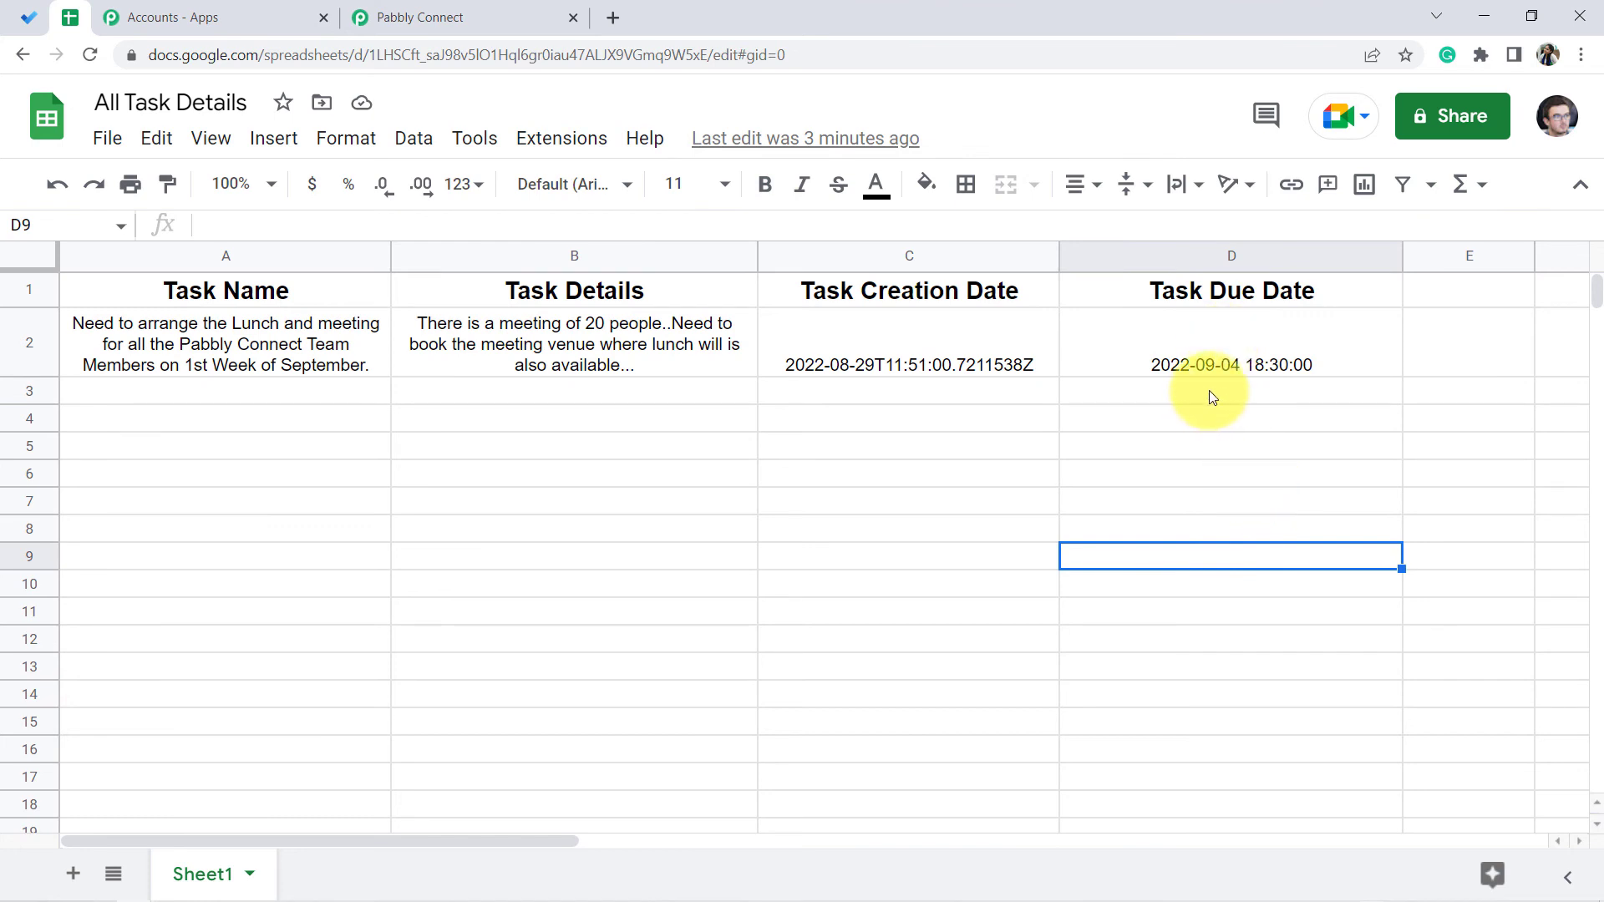
pyautogui.moveTo(273, 397); pyautogui.dragTo(1191, 443)
pyautogui.click(1124, 552)
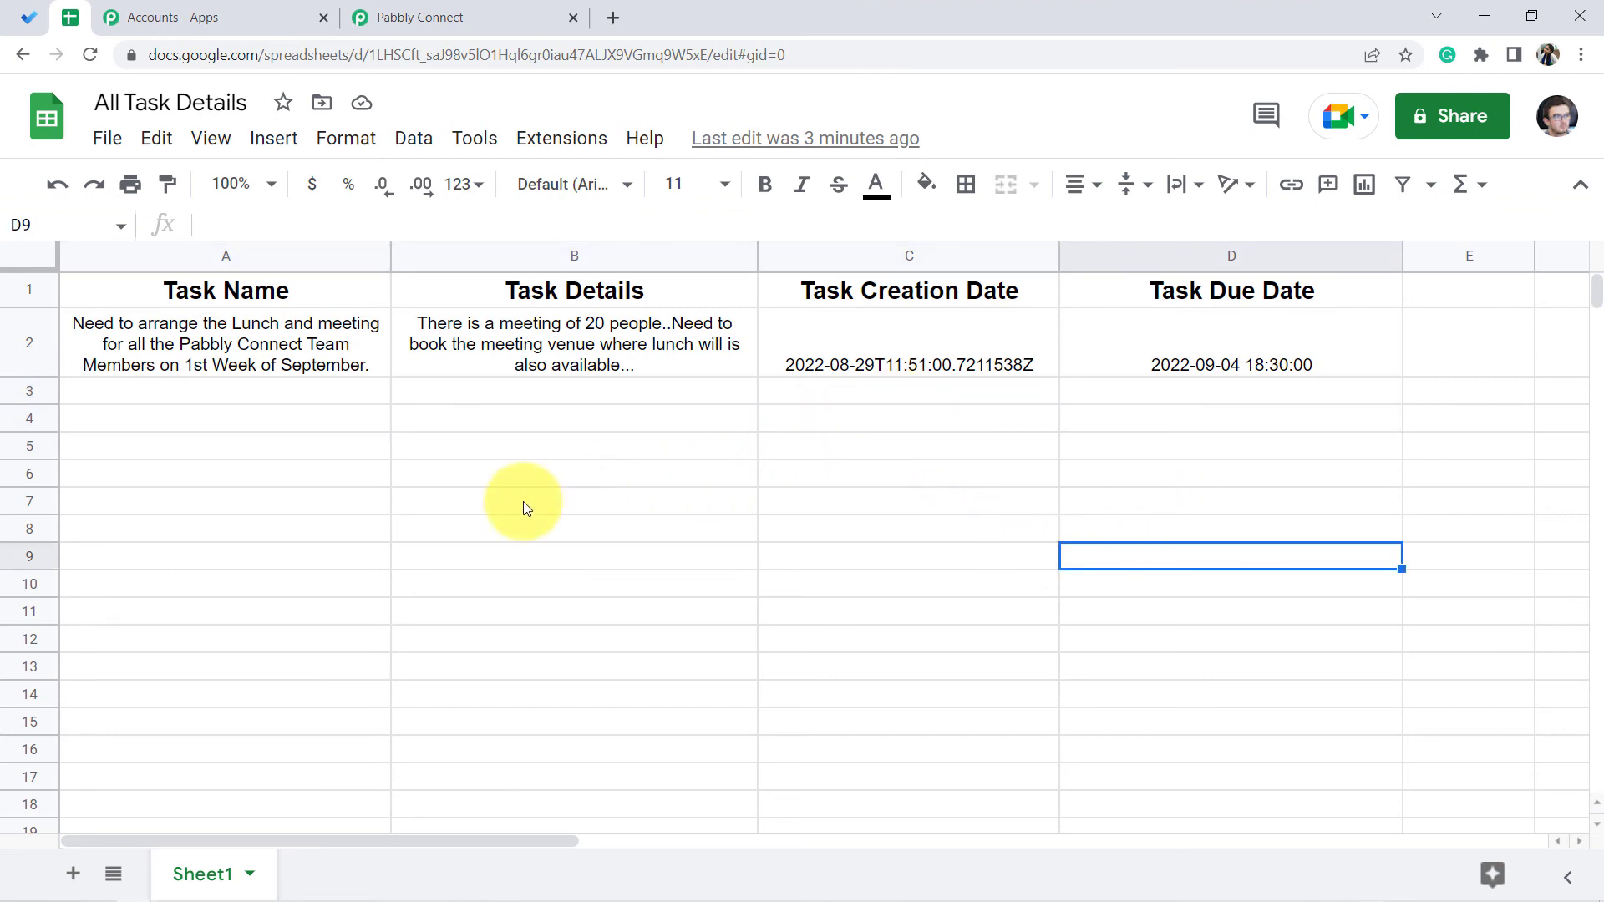
pyautogui.click(373, 425)
# - Switch to the Pabbly Connect workflow and review the Microsoft To-Do New Task trigger's settings and received response
pyautogui.click(414, 17)
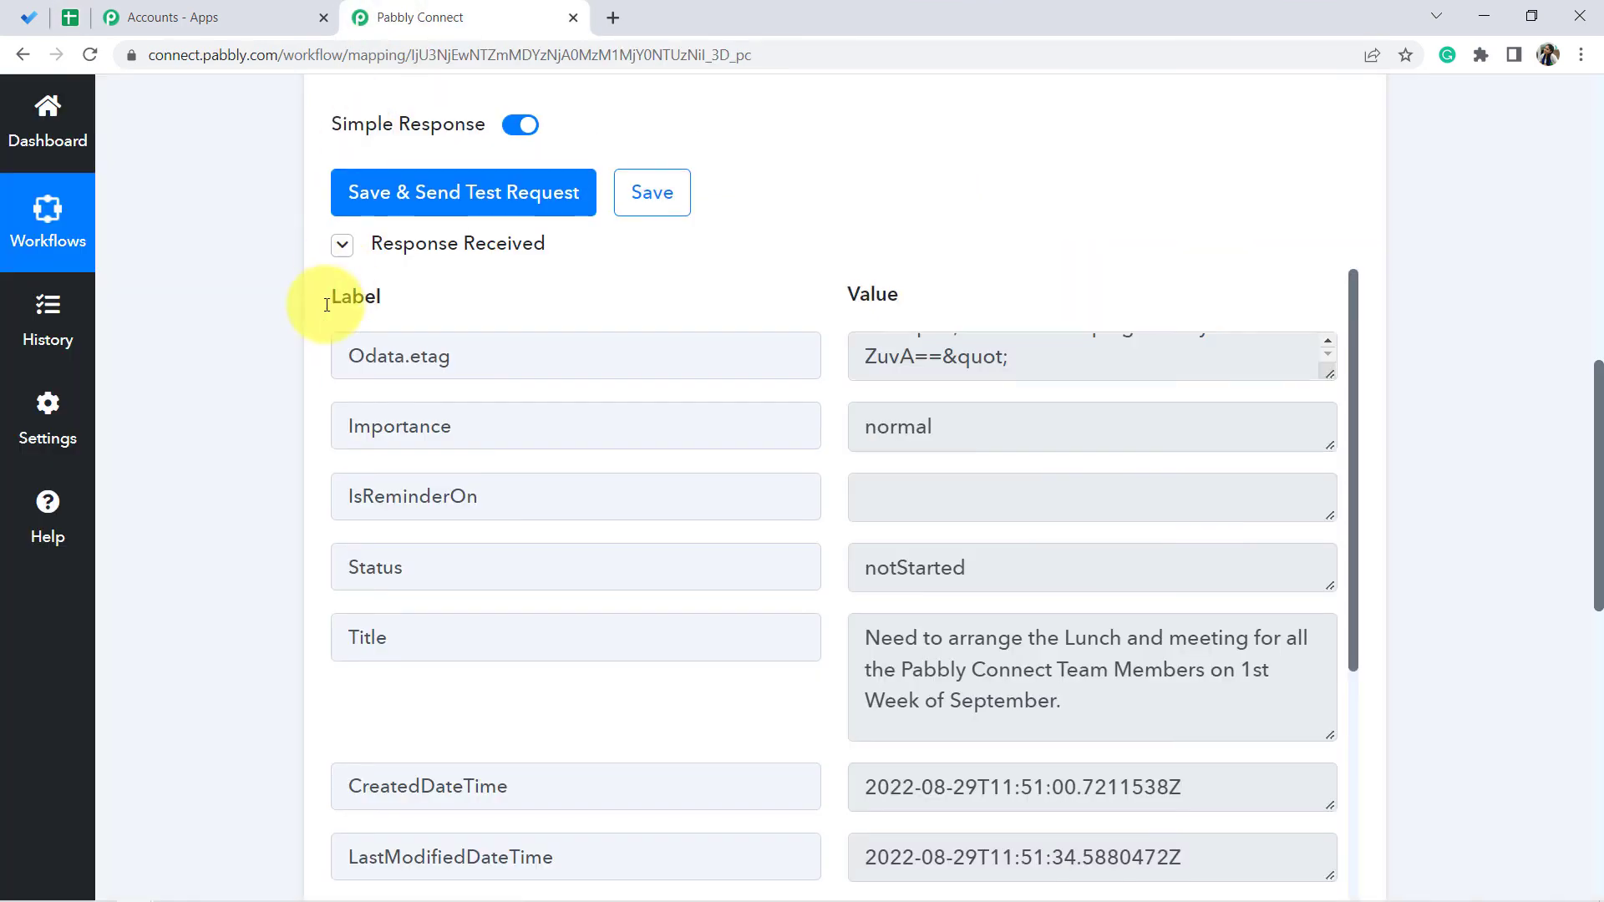
pyautogui.scroll(5, 254, 337)
pyautogui.scroll(5, 254, 338)
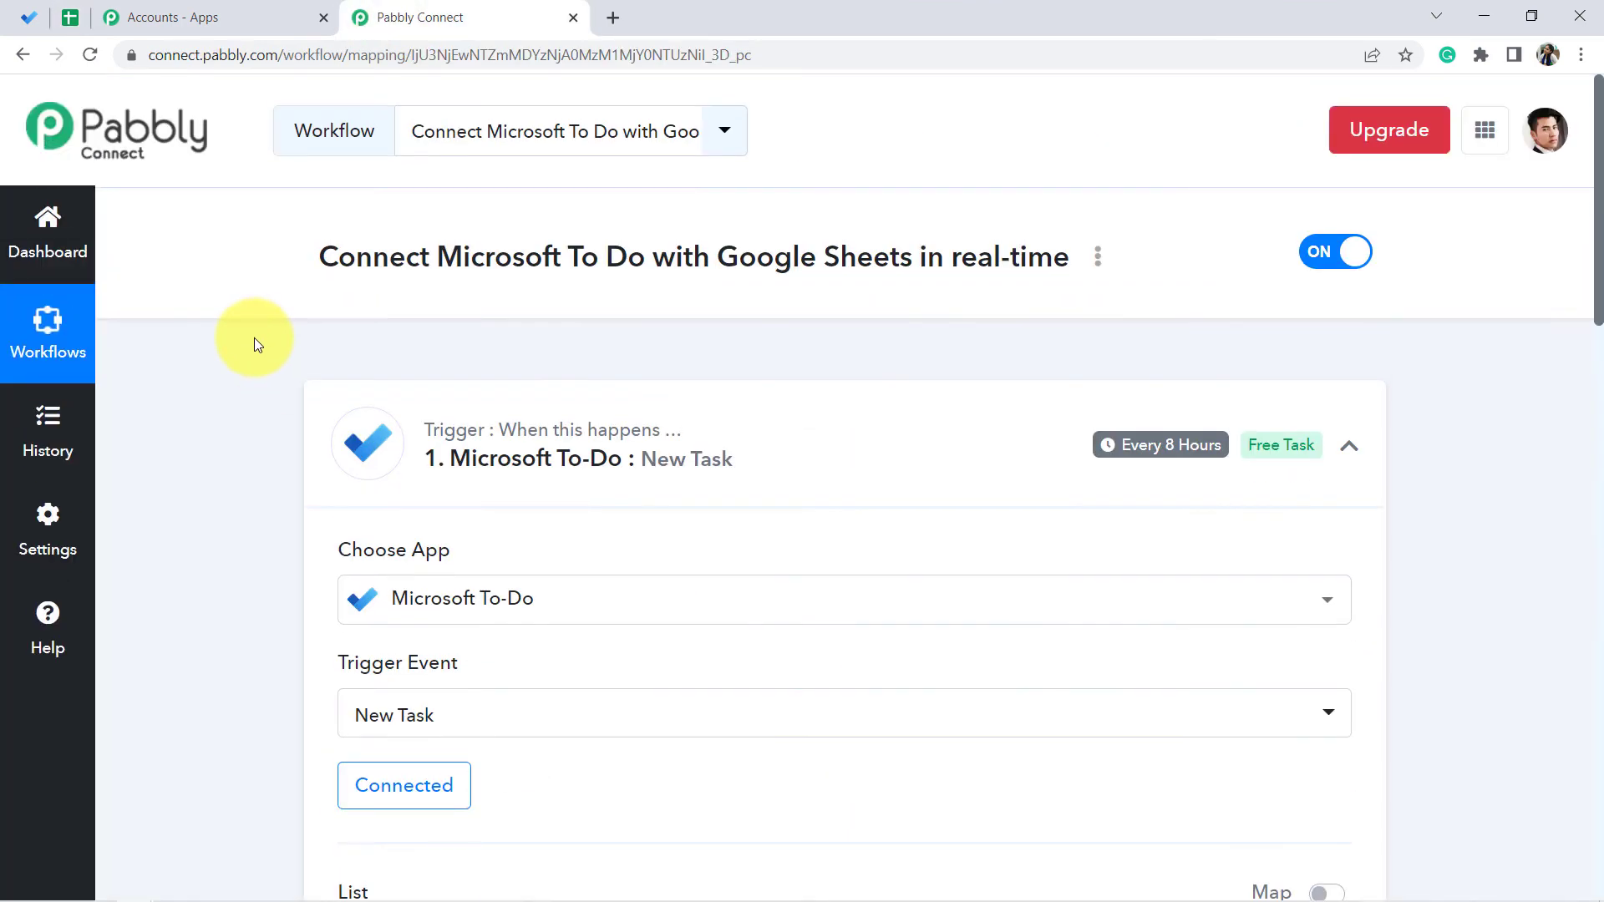
pyautogui.click(513, 457)
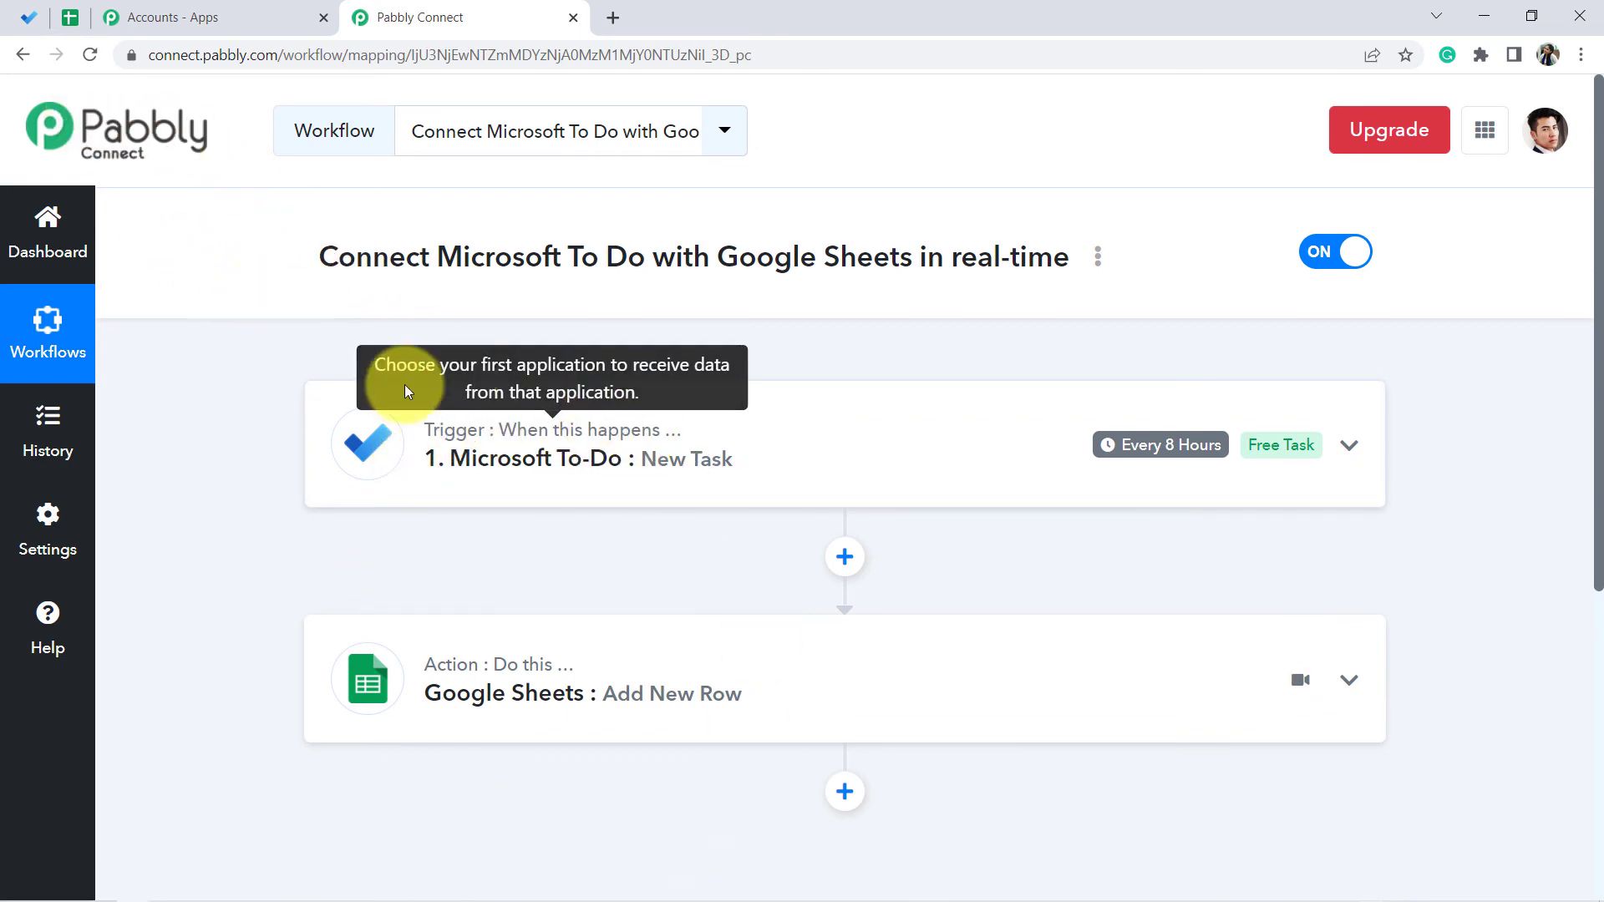
pyautogui.click(474, 460)
pyautogui.scroll(-15, 583, 541)
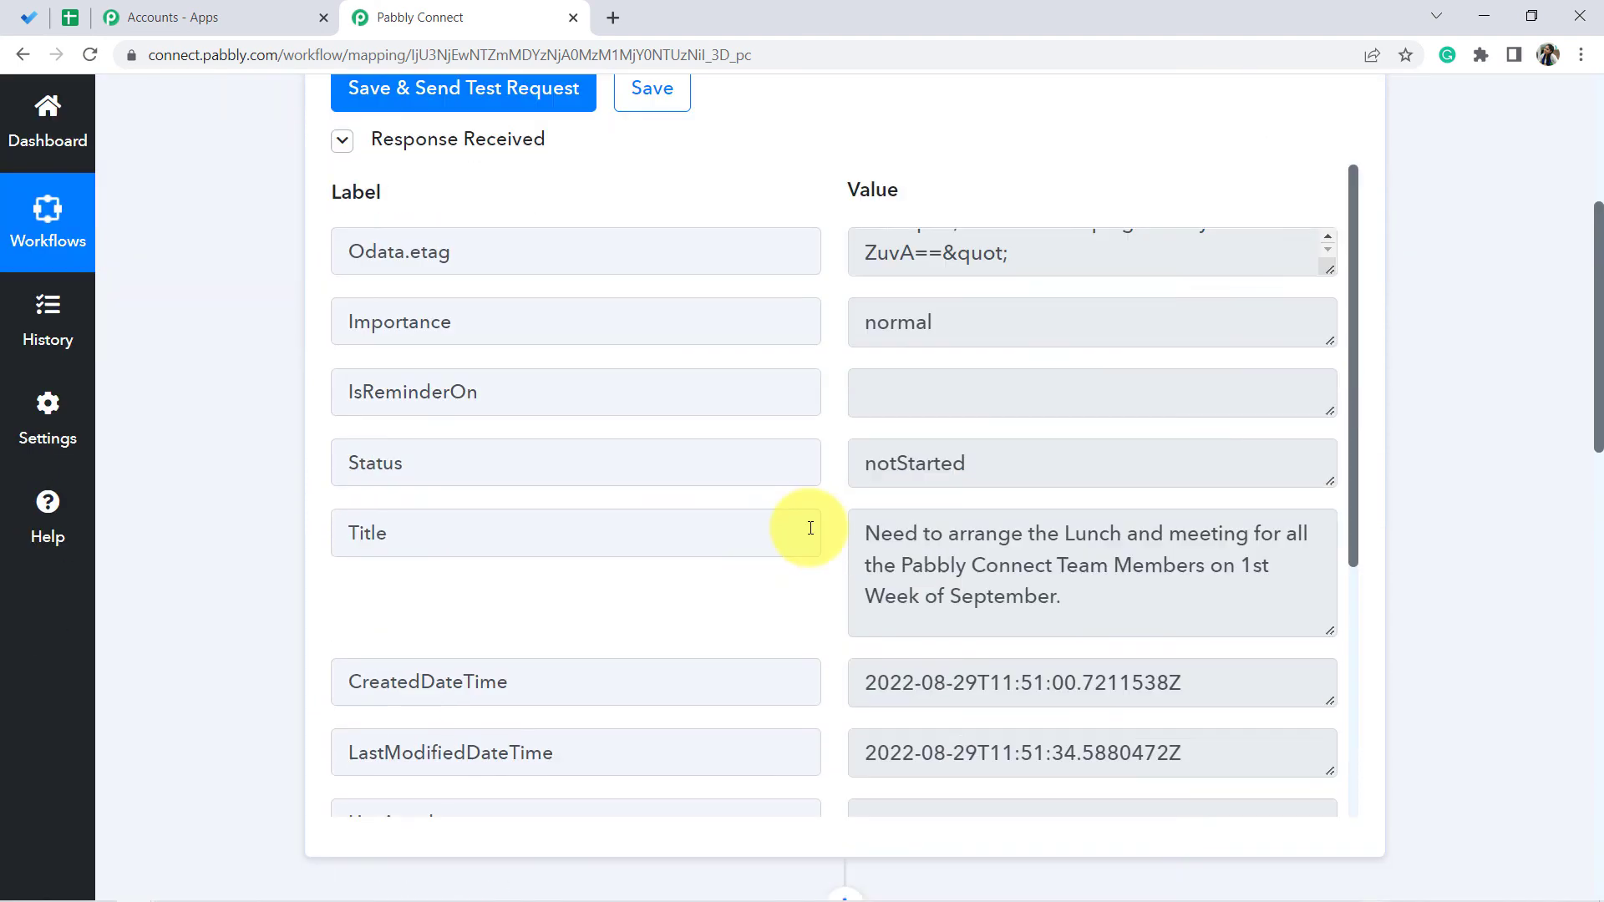
pyautogui.scroll(-10, 198, 409)
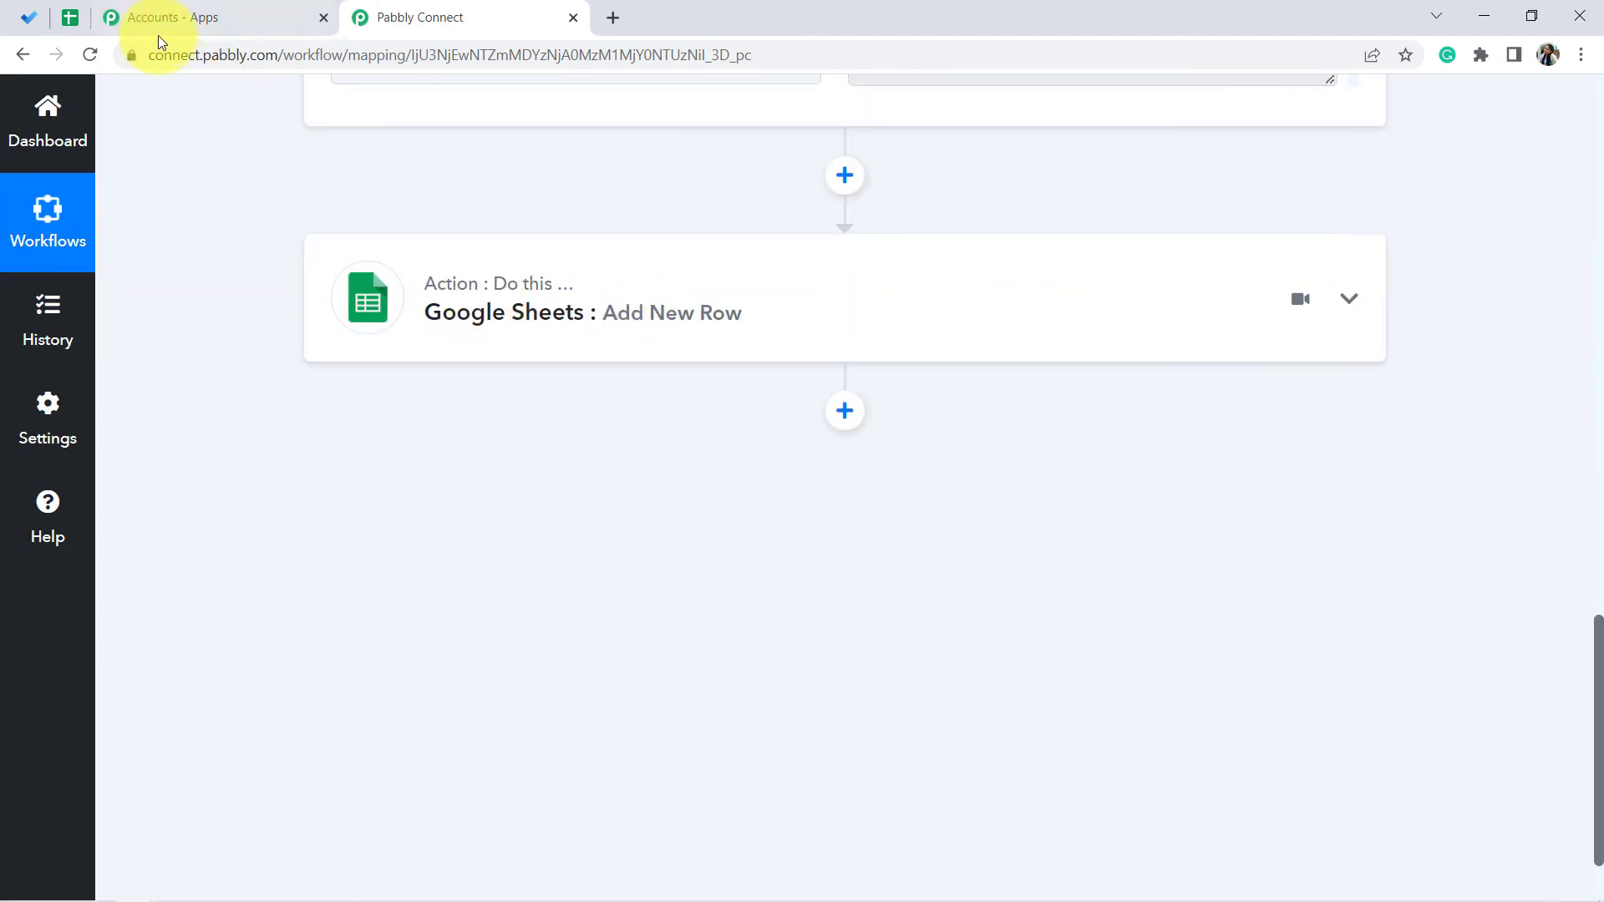
# - Review the Google Sheets Add New Row action's spreadsheet, sheet and field mappings, and collapse both workflow steps
pyautogui.click(459, 308)
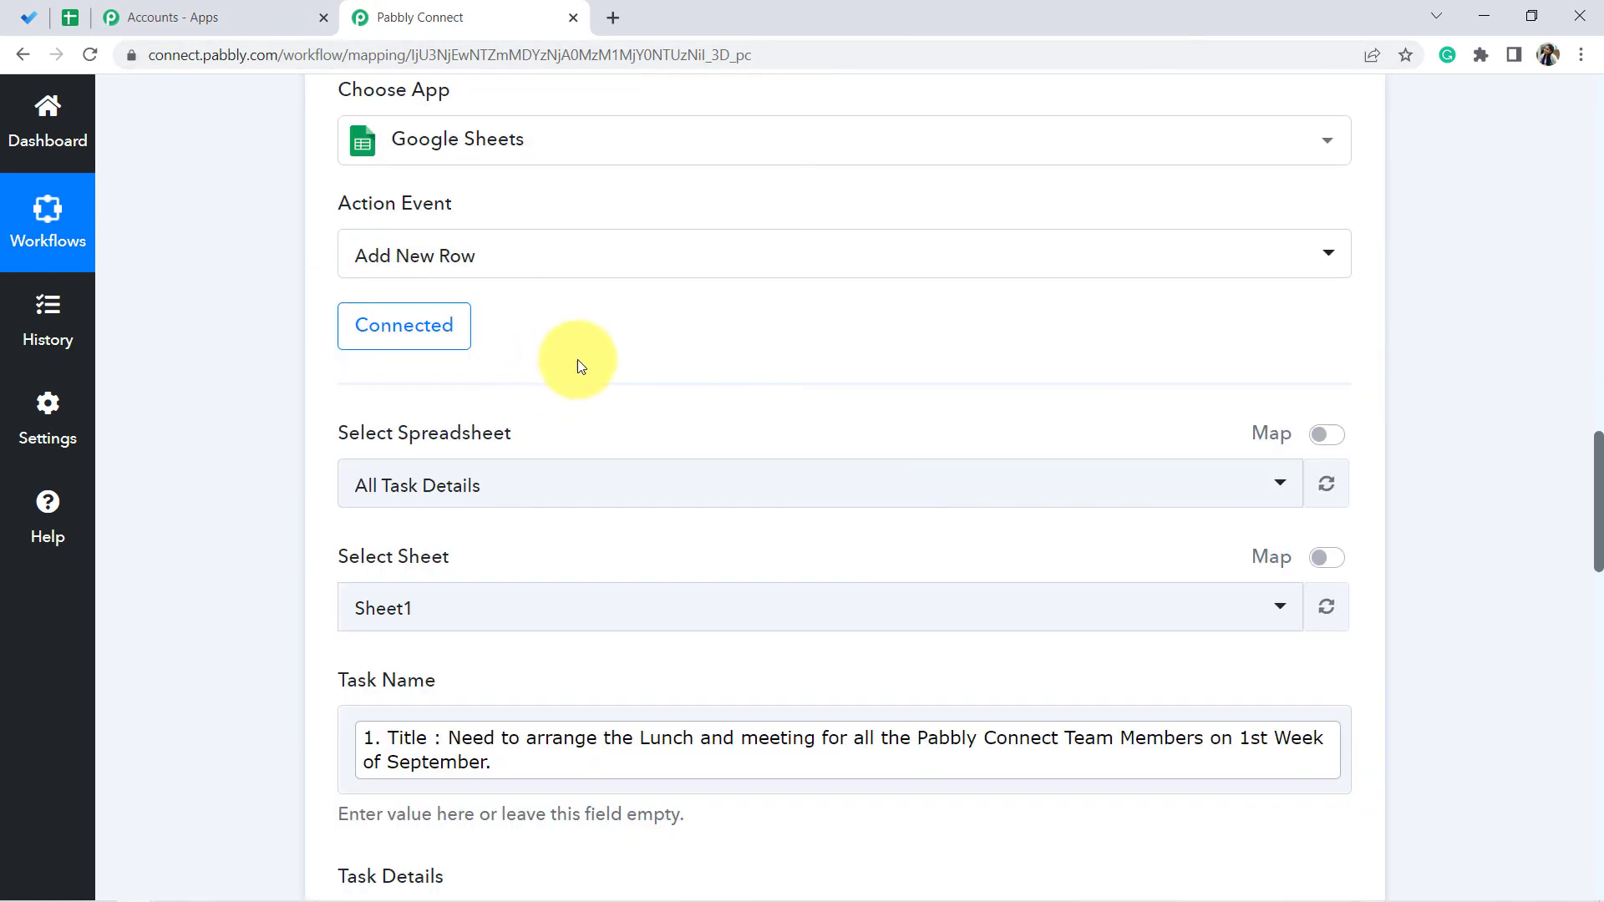
pyautogui.scroll(-3, 571, 368)
pyautogui.scroll(-5, 573, 382)
pyautogui.scroll(12, 795, 376)
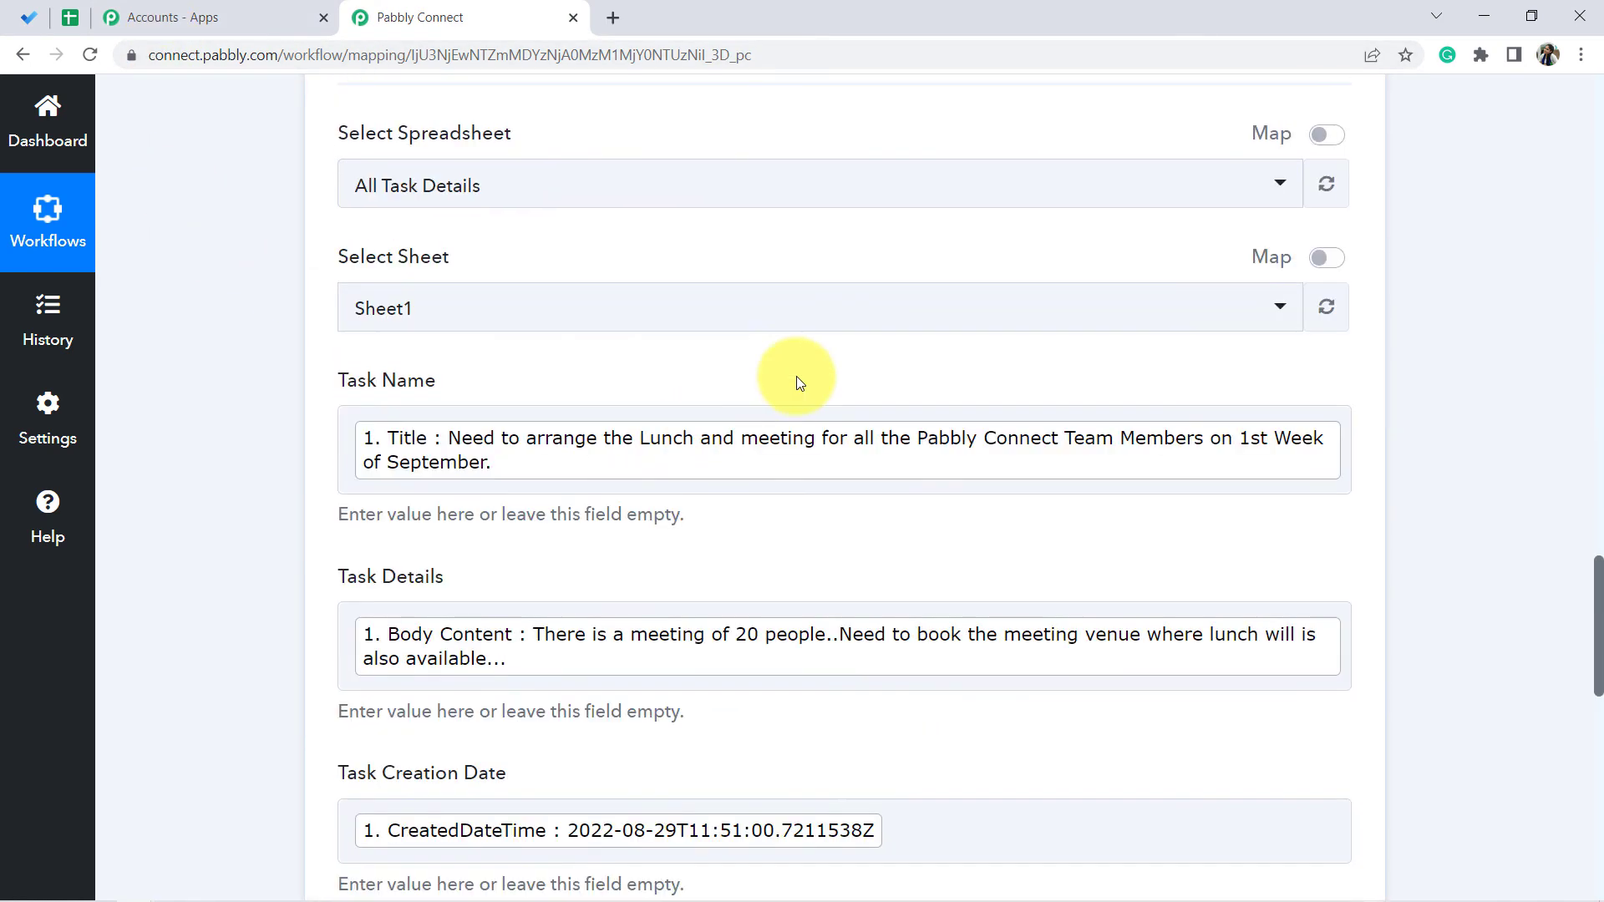
pyautogui.scroll(20, 1072, 282)
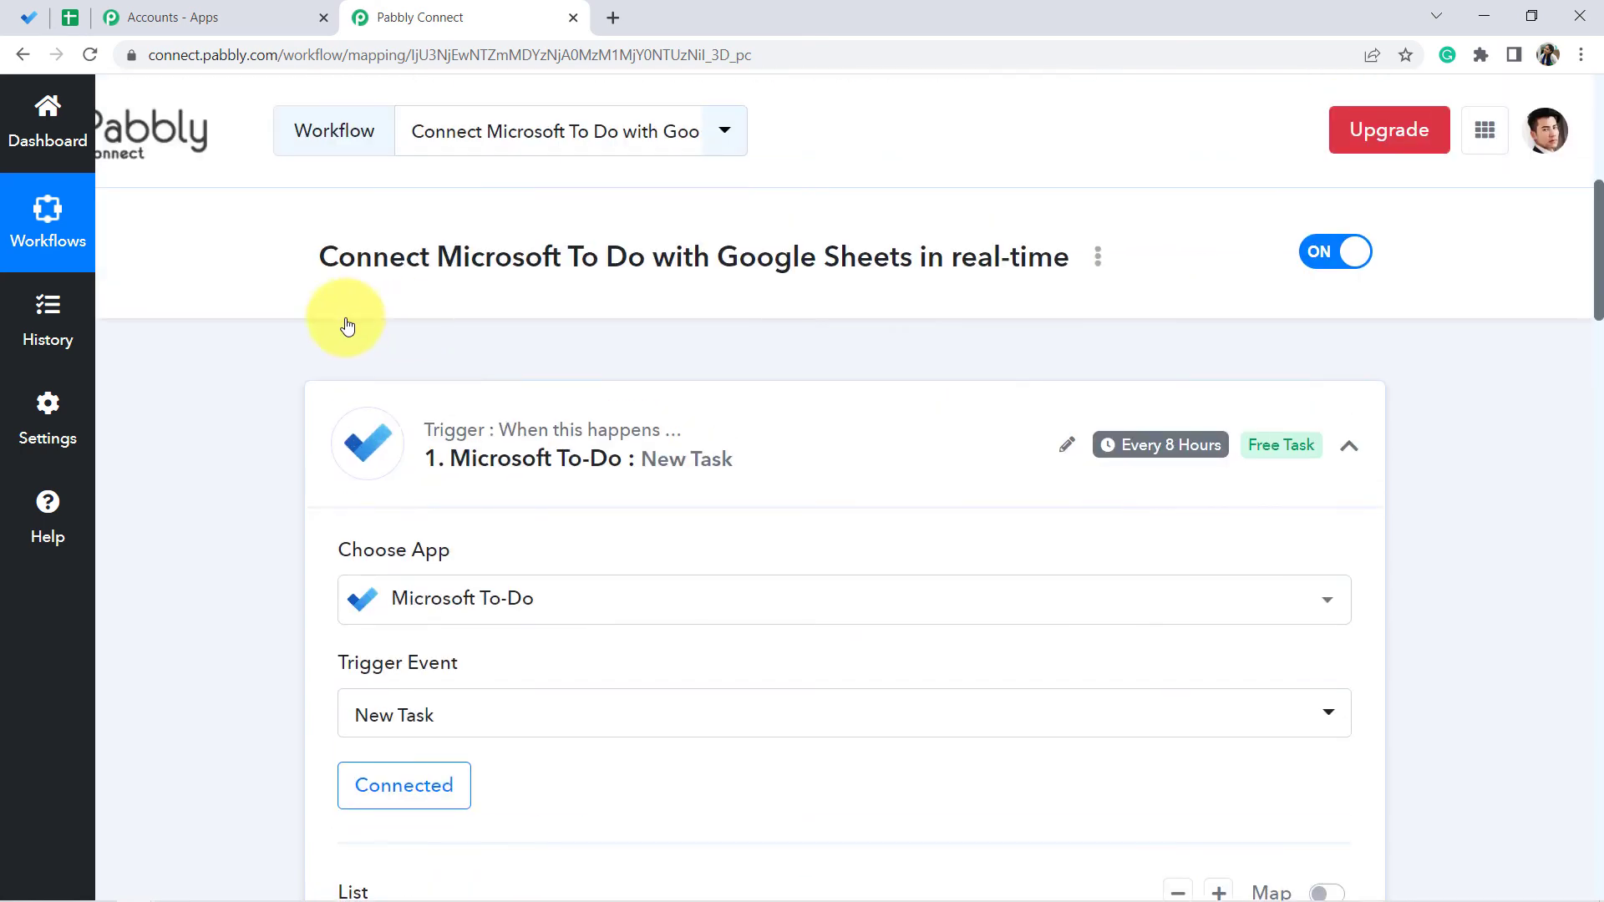
pyautogui.click(511, 447)
pyautogui.scroll(-2, 476, 418)
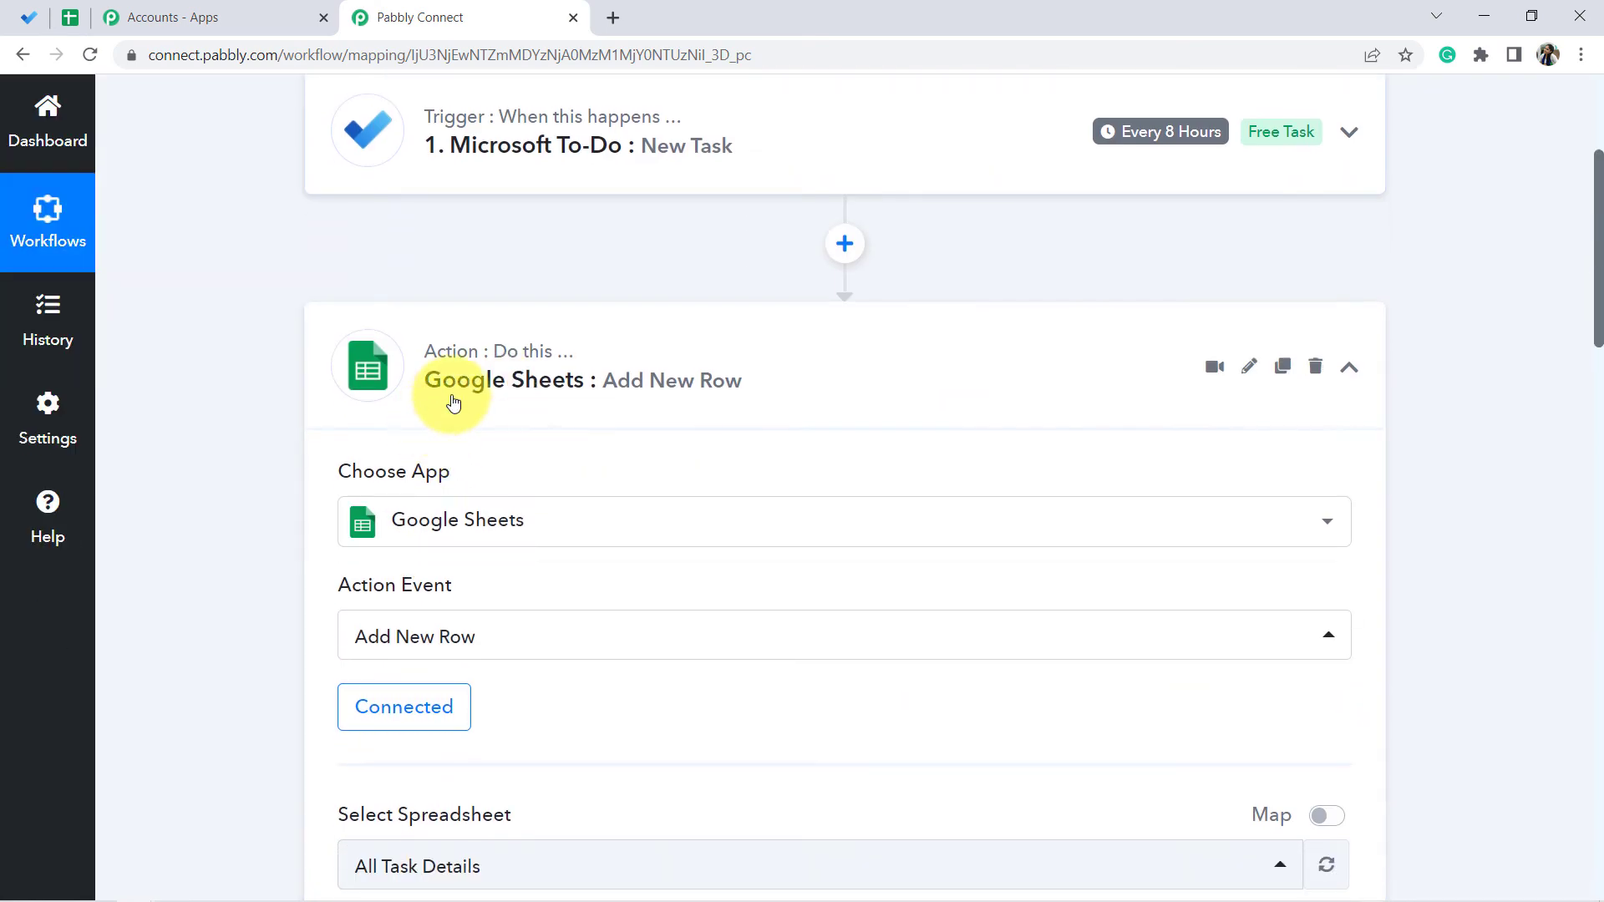
pyautogui.click(447, 393)
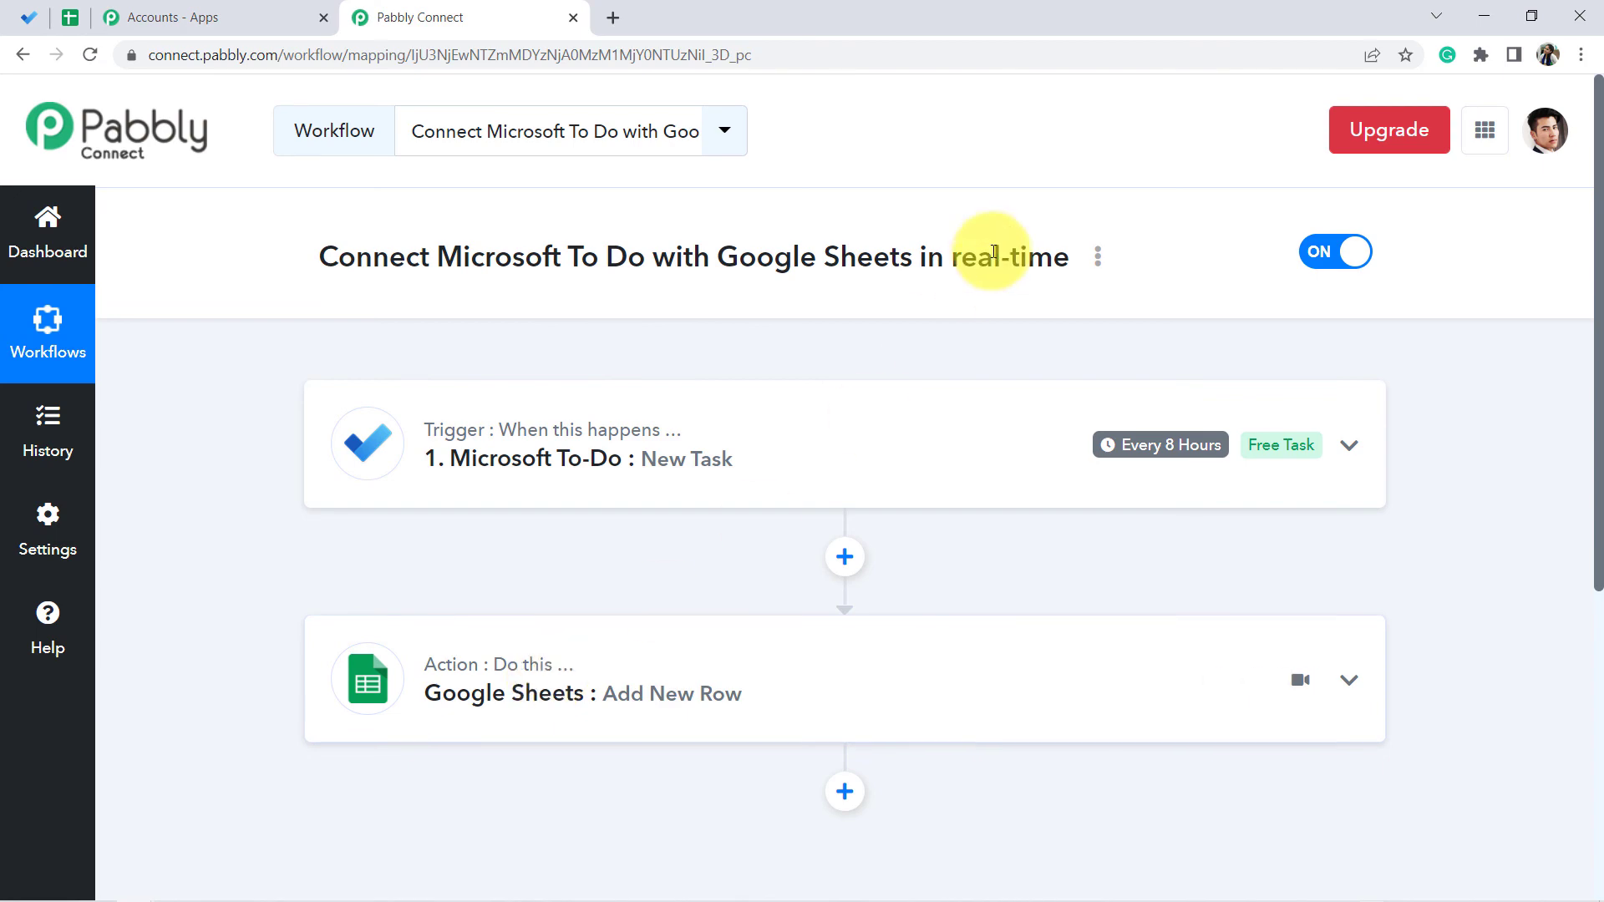
# - Open the workflow's share link, highlight its URL, and close the sharing dialog
pyautogui.click(1099, 263)
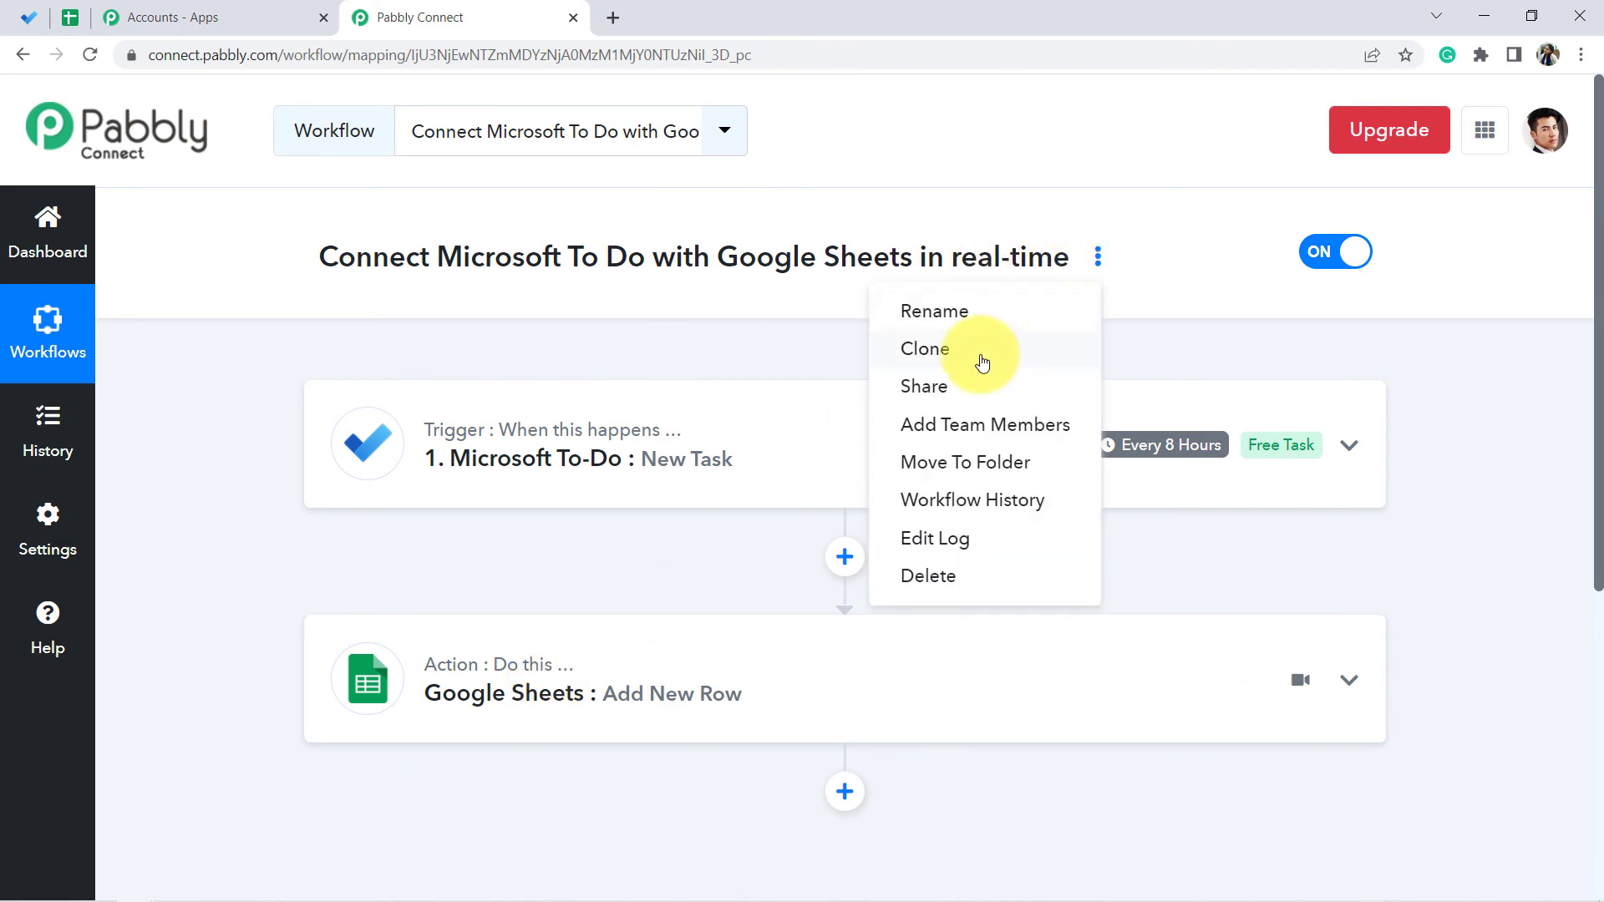
pyautogui.click(922, 387)
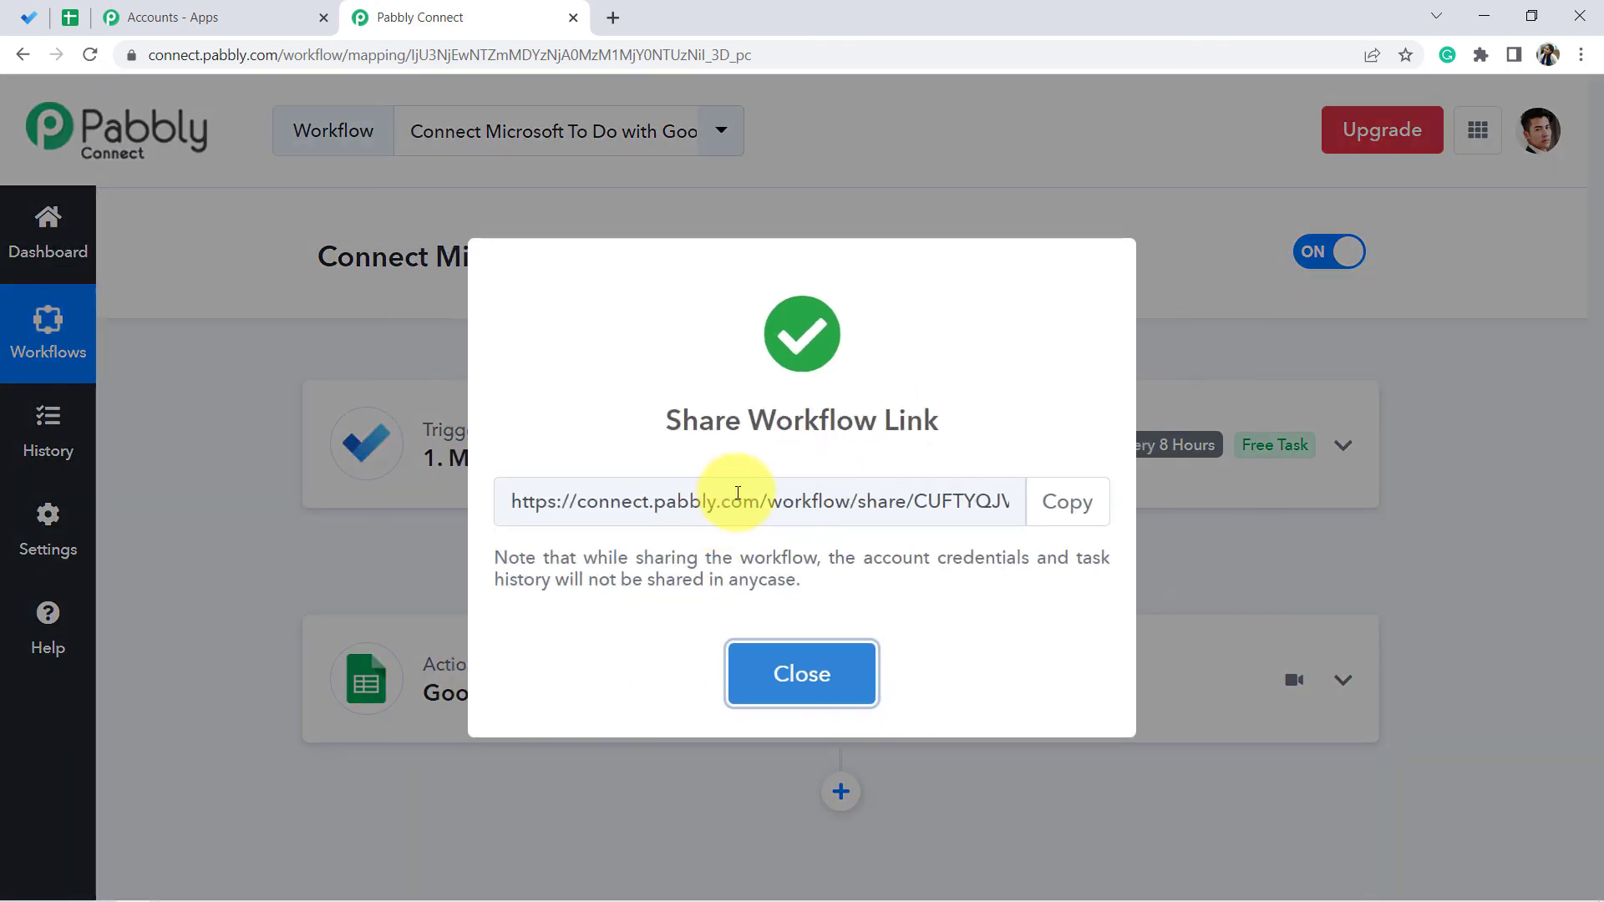
pyautogui.moveTo(610, 507); pyautogui.dragTo(990, 502)
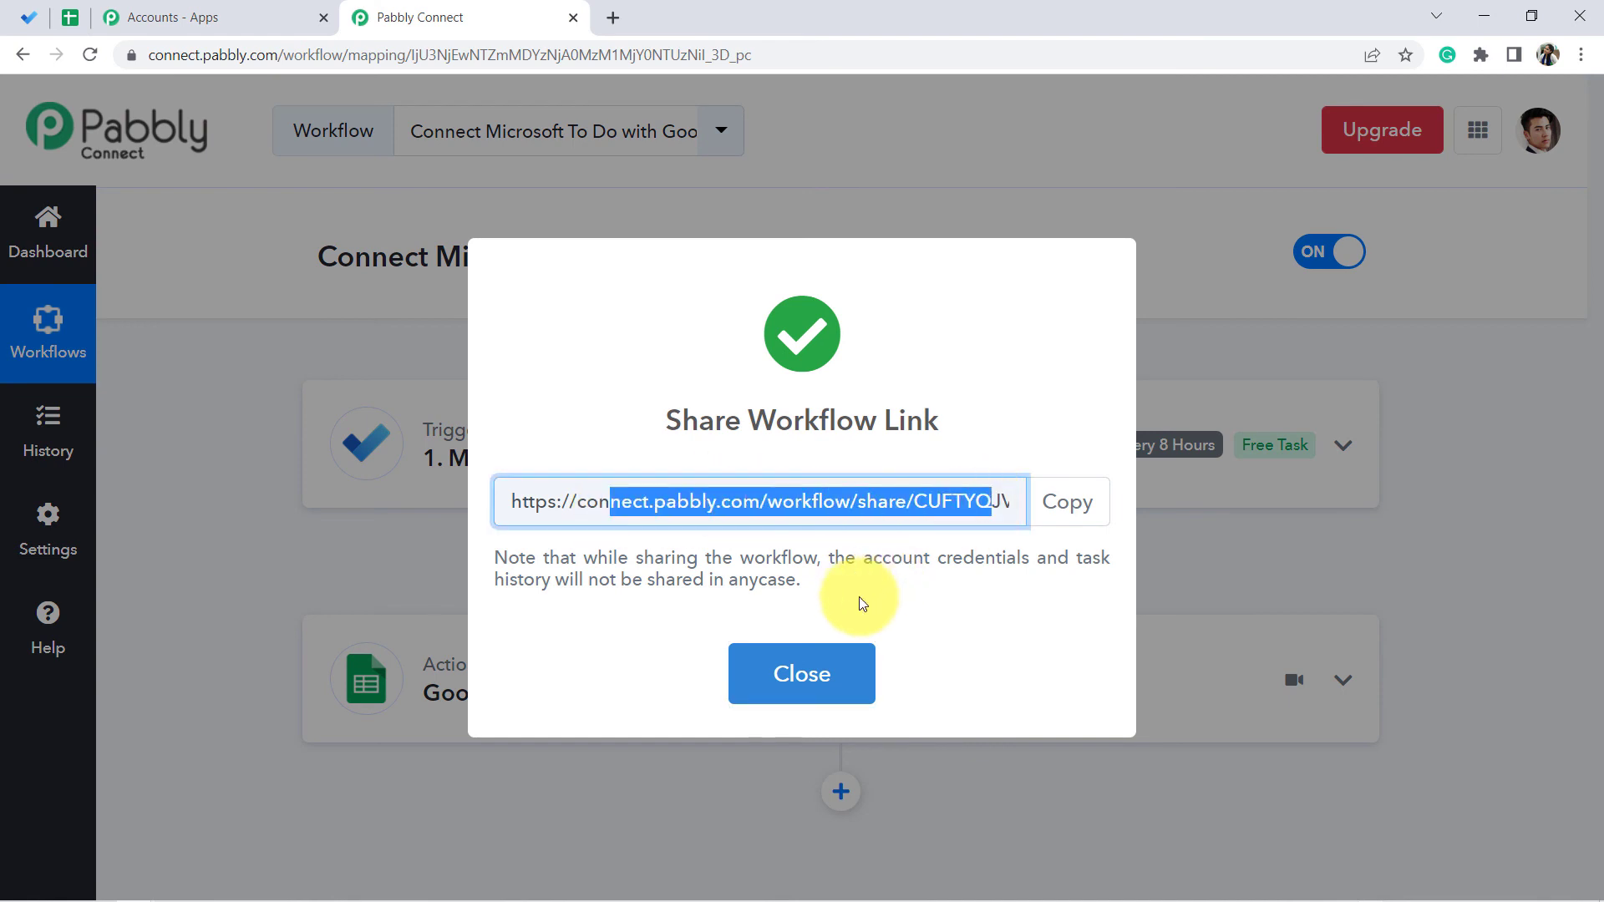
pyautogui.click(806, 668)
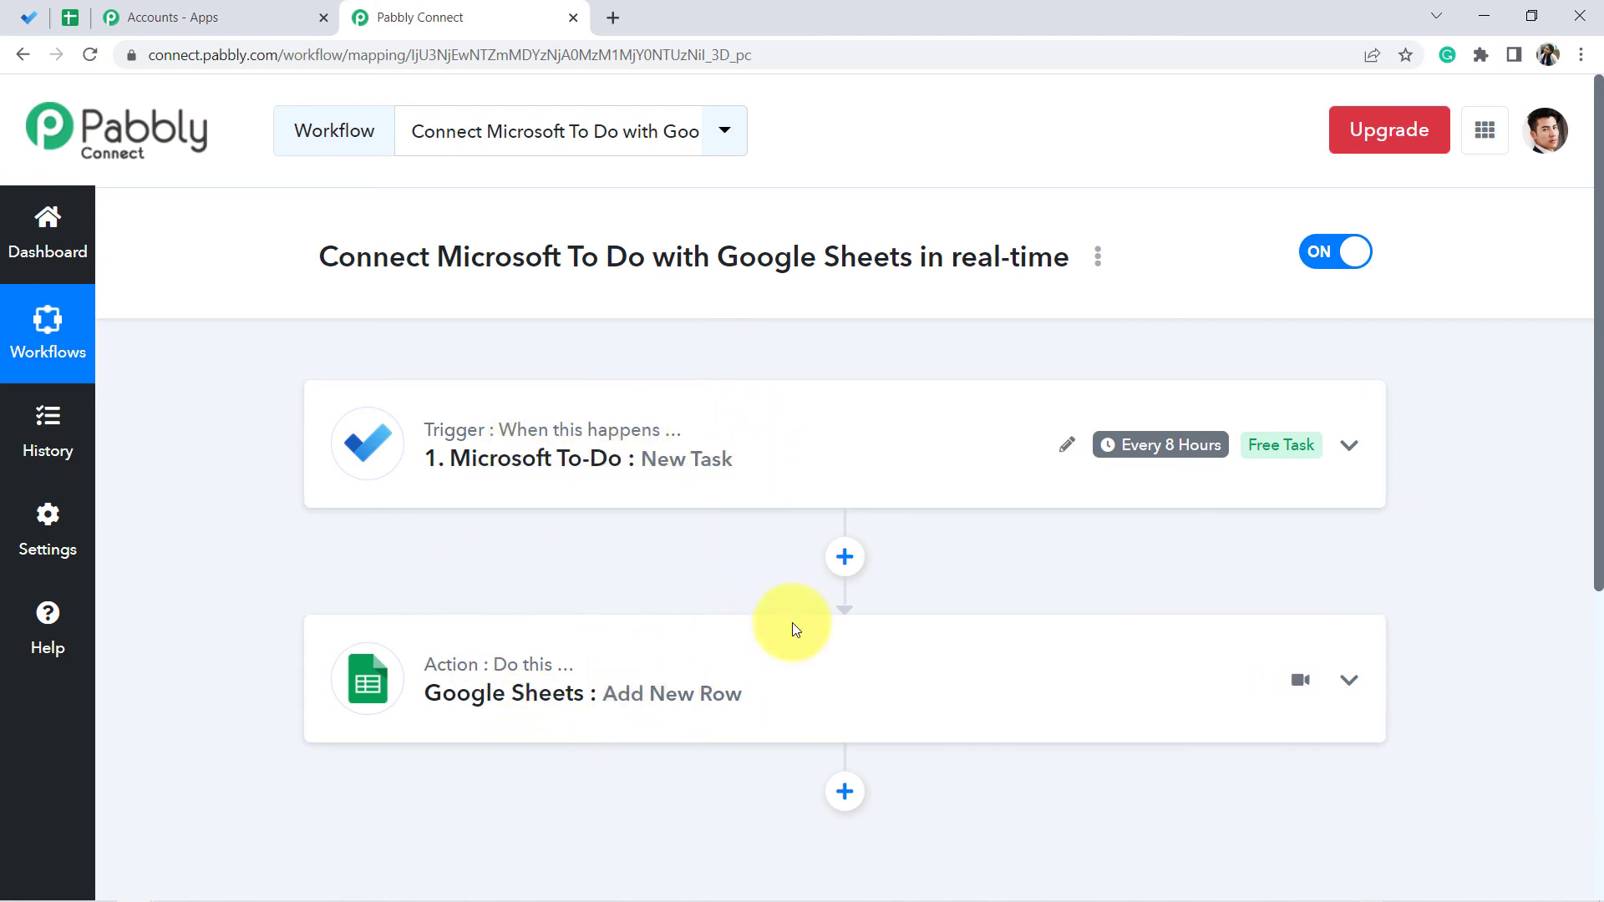
# - Expand the Microsoft To-Do New Task trigger and check how often it polls for new data
pyautogui.click(800, 469)
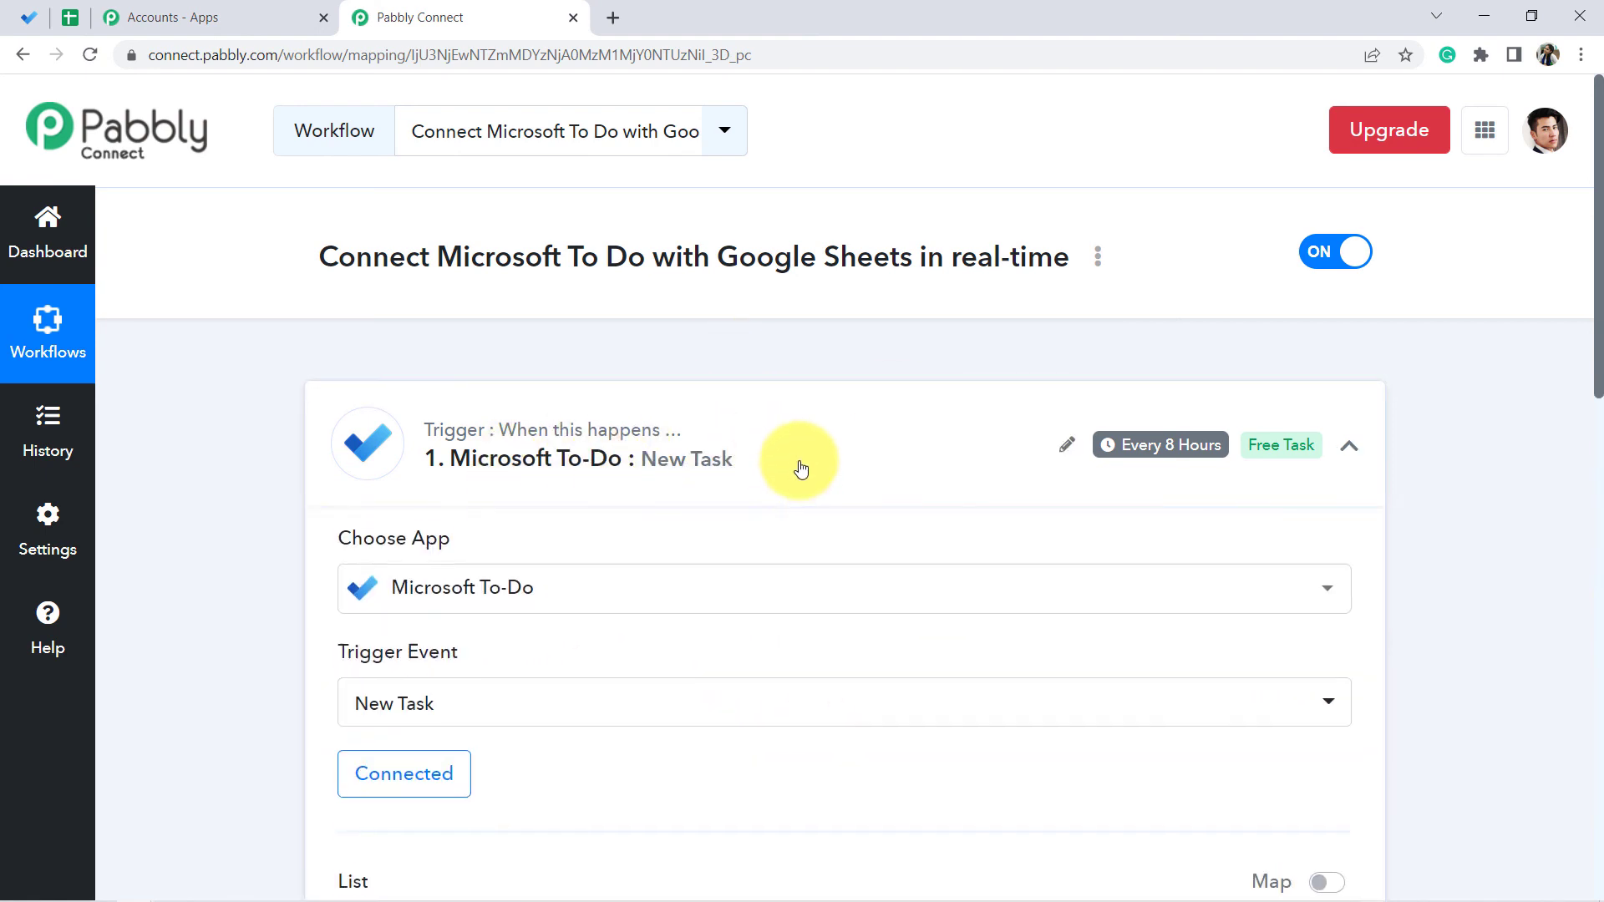
pyautogui.scroll(-10, 784, 490)
pyautogui.scroll(10, 284, 401)
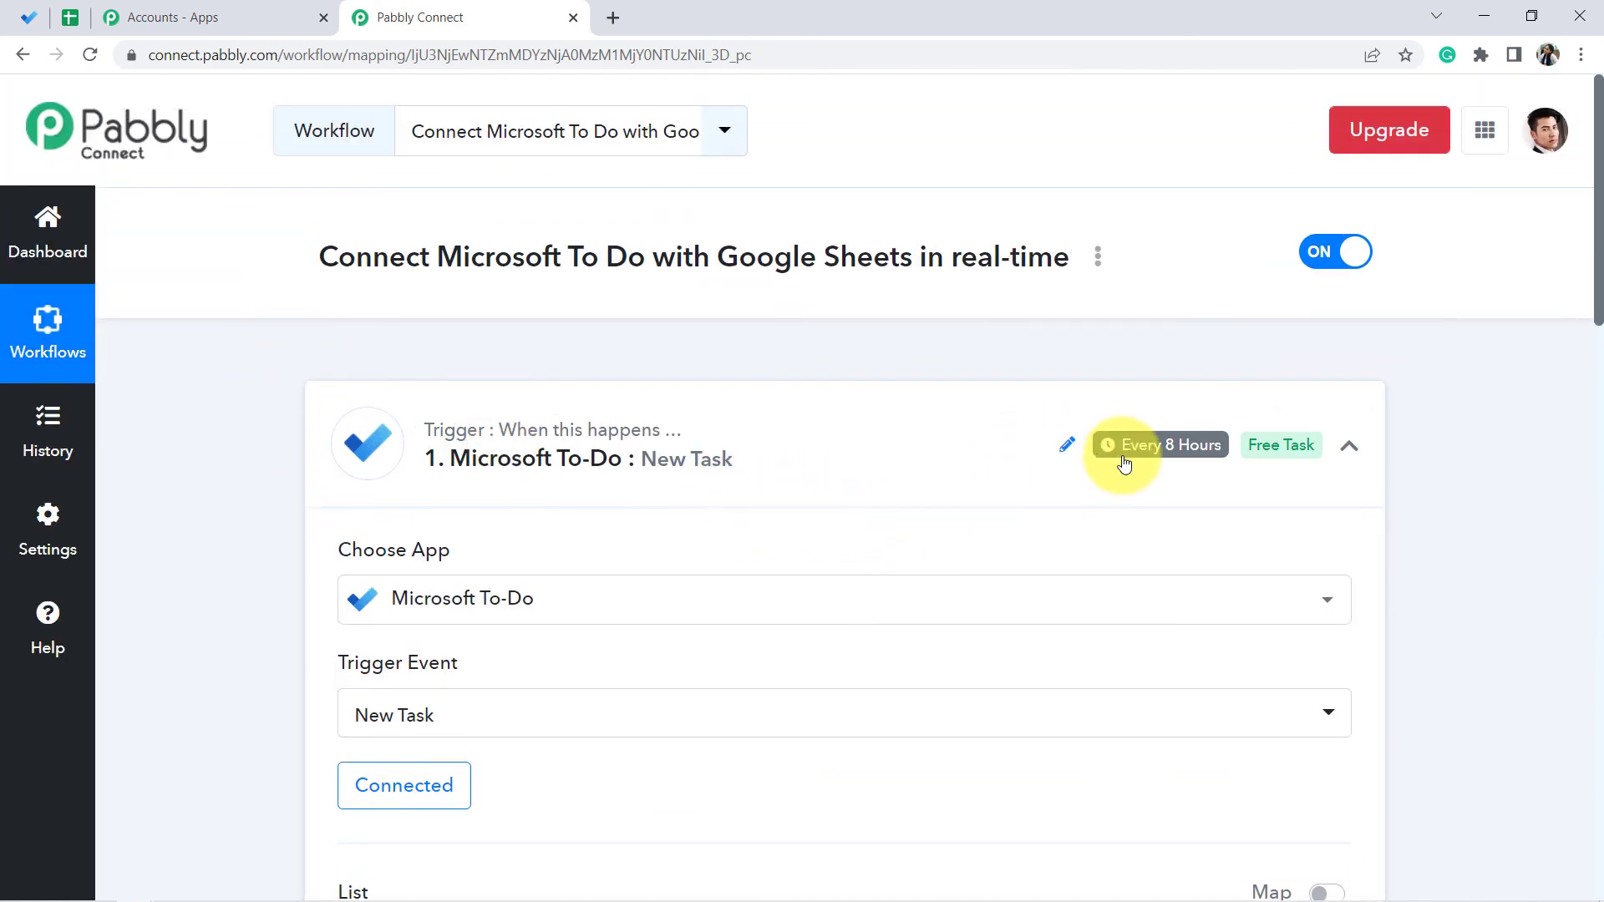
pyautogui.moveTo(1193, 465)
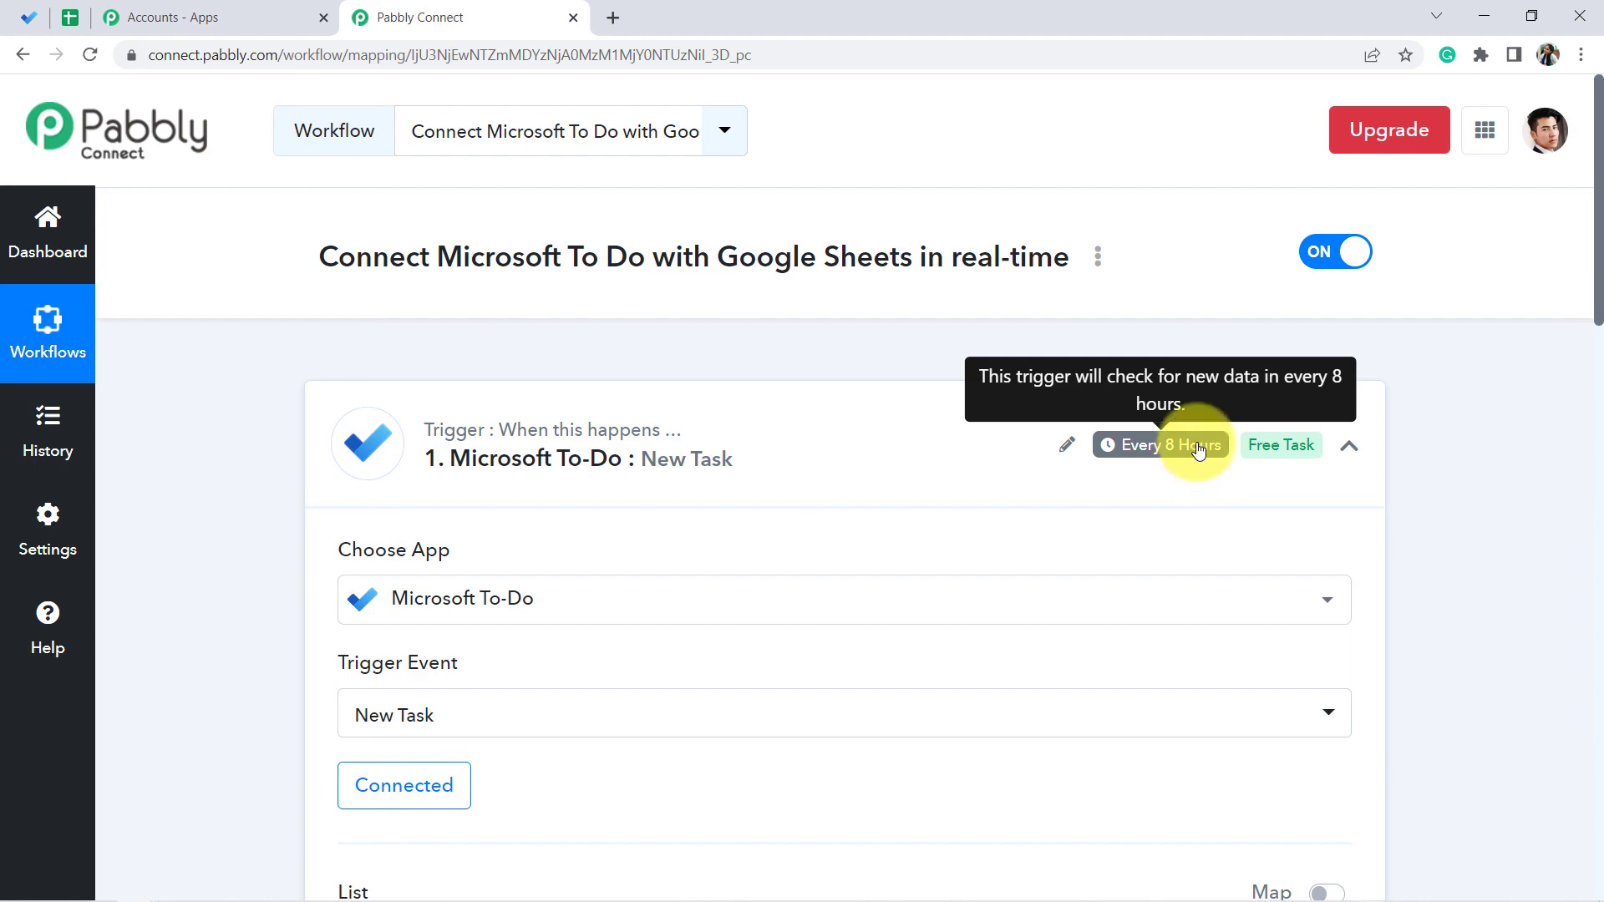
# - Visit Microsoft To Do briefly, return to the Pabbly Connect workflow, and examine the task fields in the trigger's response
pyautogui.click(29, 18)
pyautogui.click(422, 18)
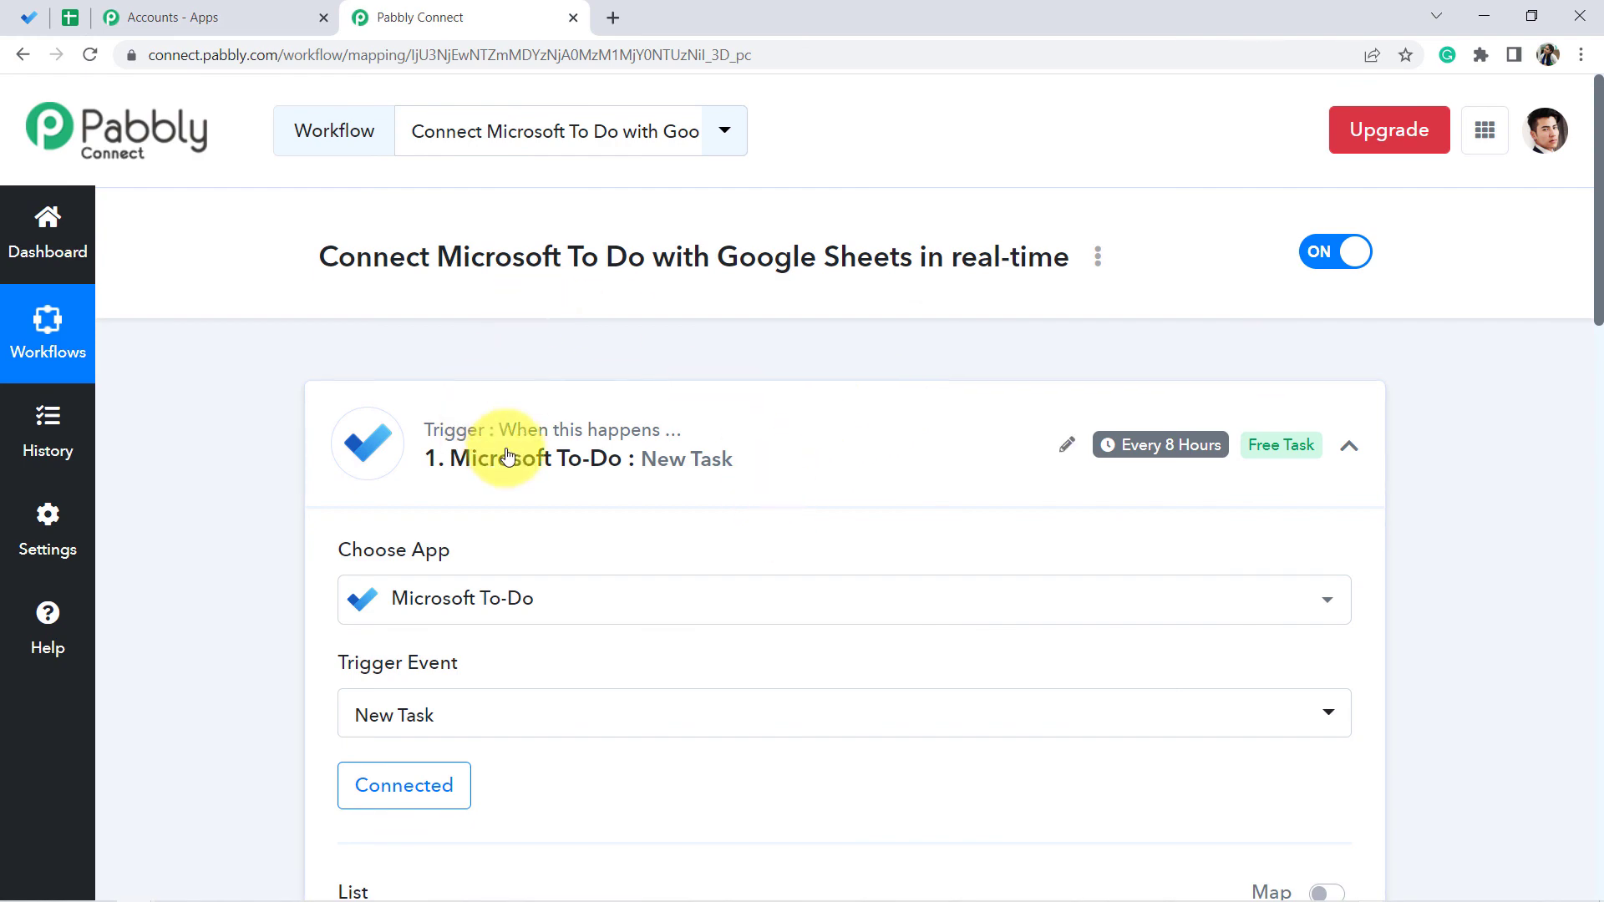
pyautogui.scroll(-2, 510, 464)
pyautogui.scroll(-3, 515, 468)
pyautogui.scroll(-8, 515, 483)
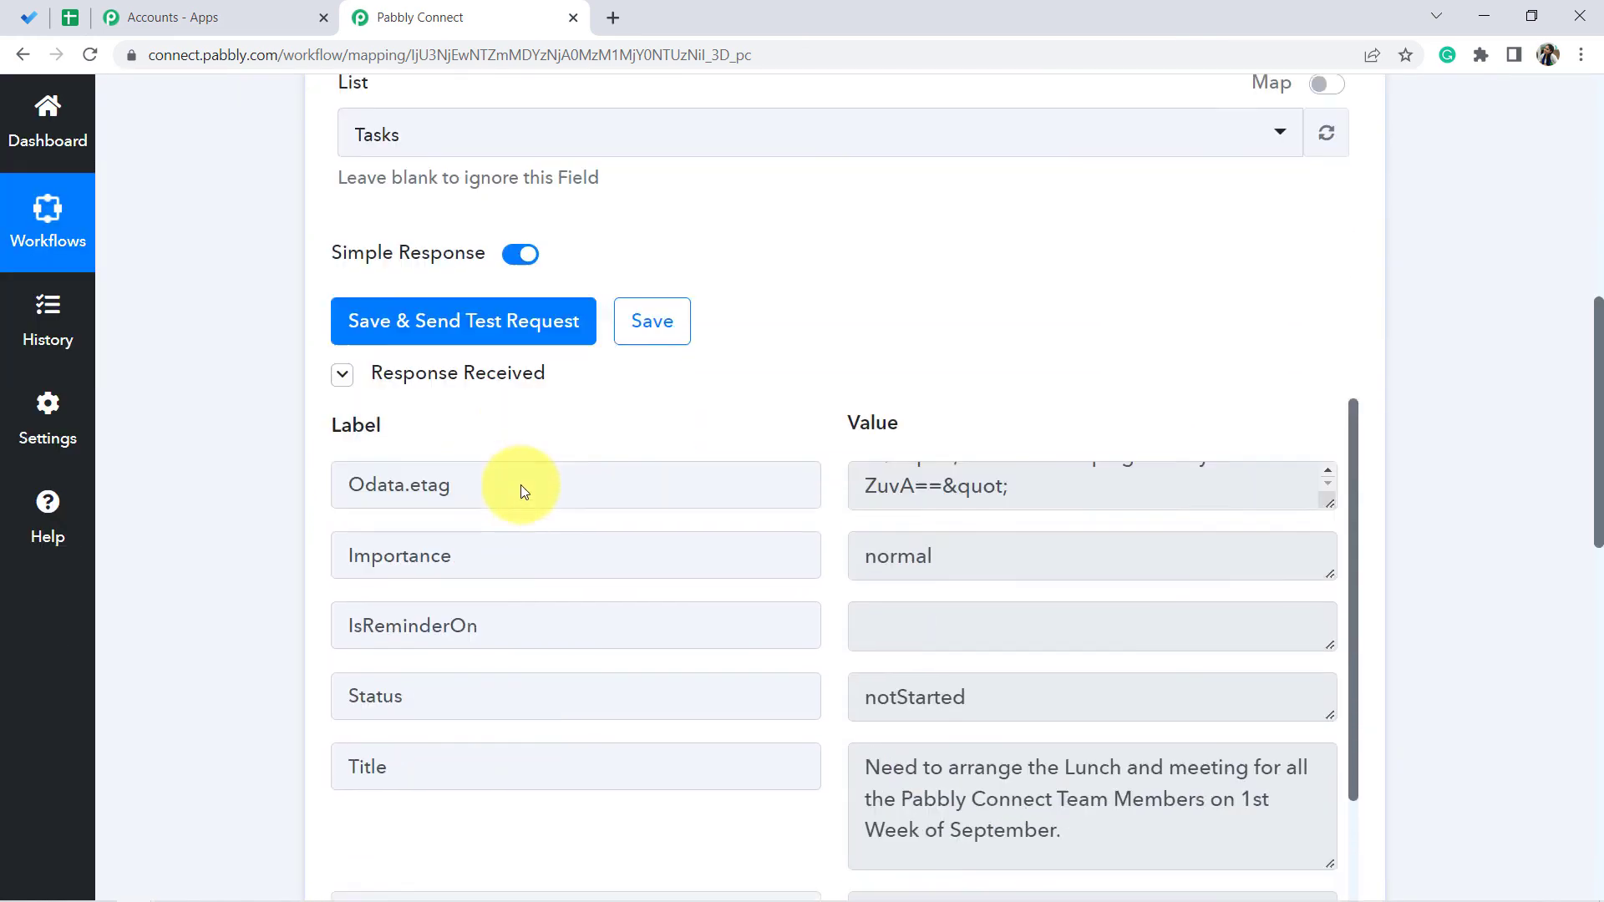
pyautogui.scroll(-2, 521, 489)
pyautogui.scroll(-8, 250, 585)
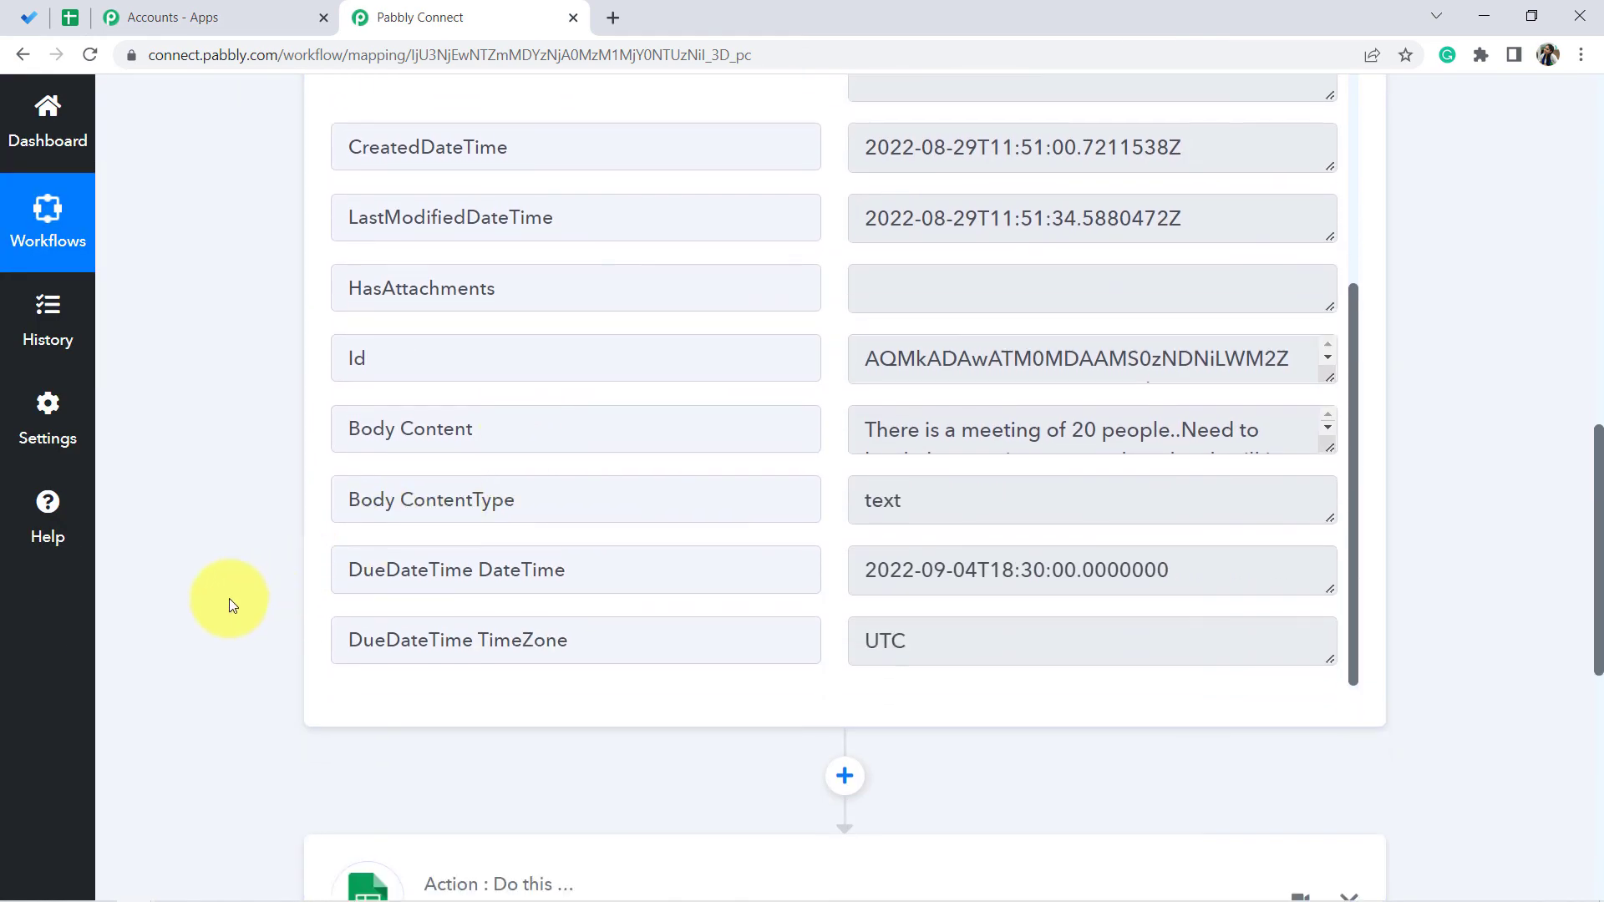
# - Switch to the All Task Details spreadsheet and examine the area below row 2 where new task rows are added
pyautogui.click(71, 18)
pyautogui.moveTo(320, 394); pyautogui.dragTo(1195, 497)
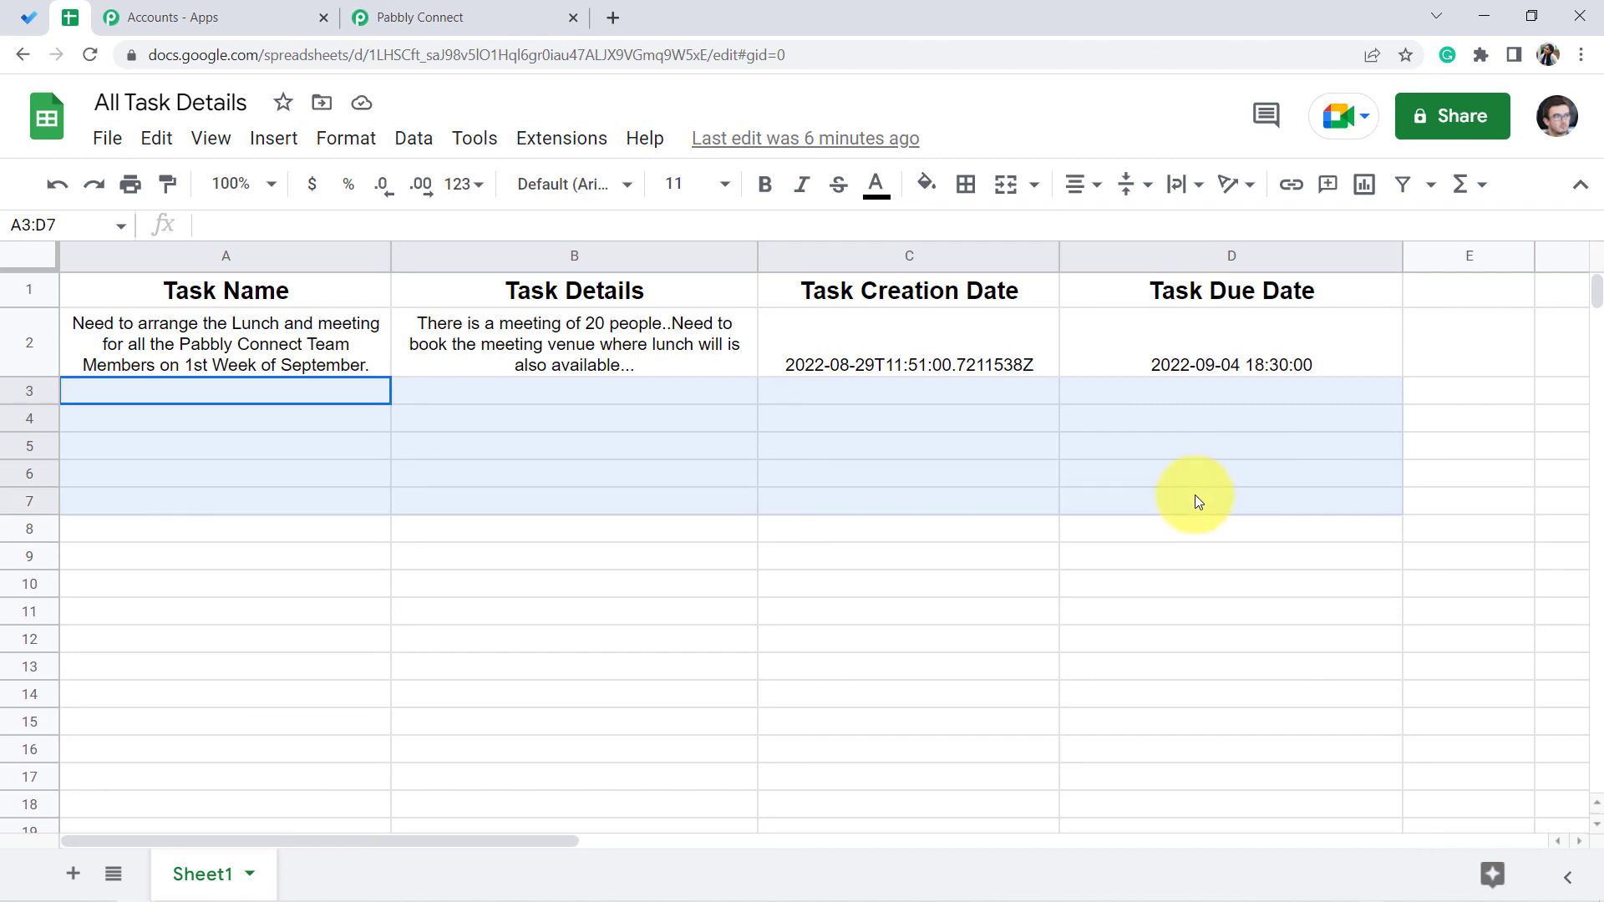
pyautogui.click(1006, 589)
pyautogui.moveTo(372, 393); pyautogui.dragTo(1171, 485)
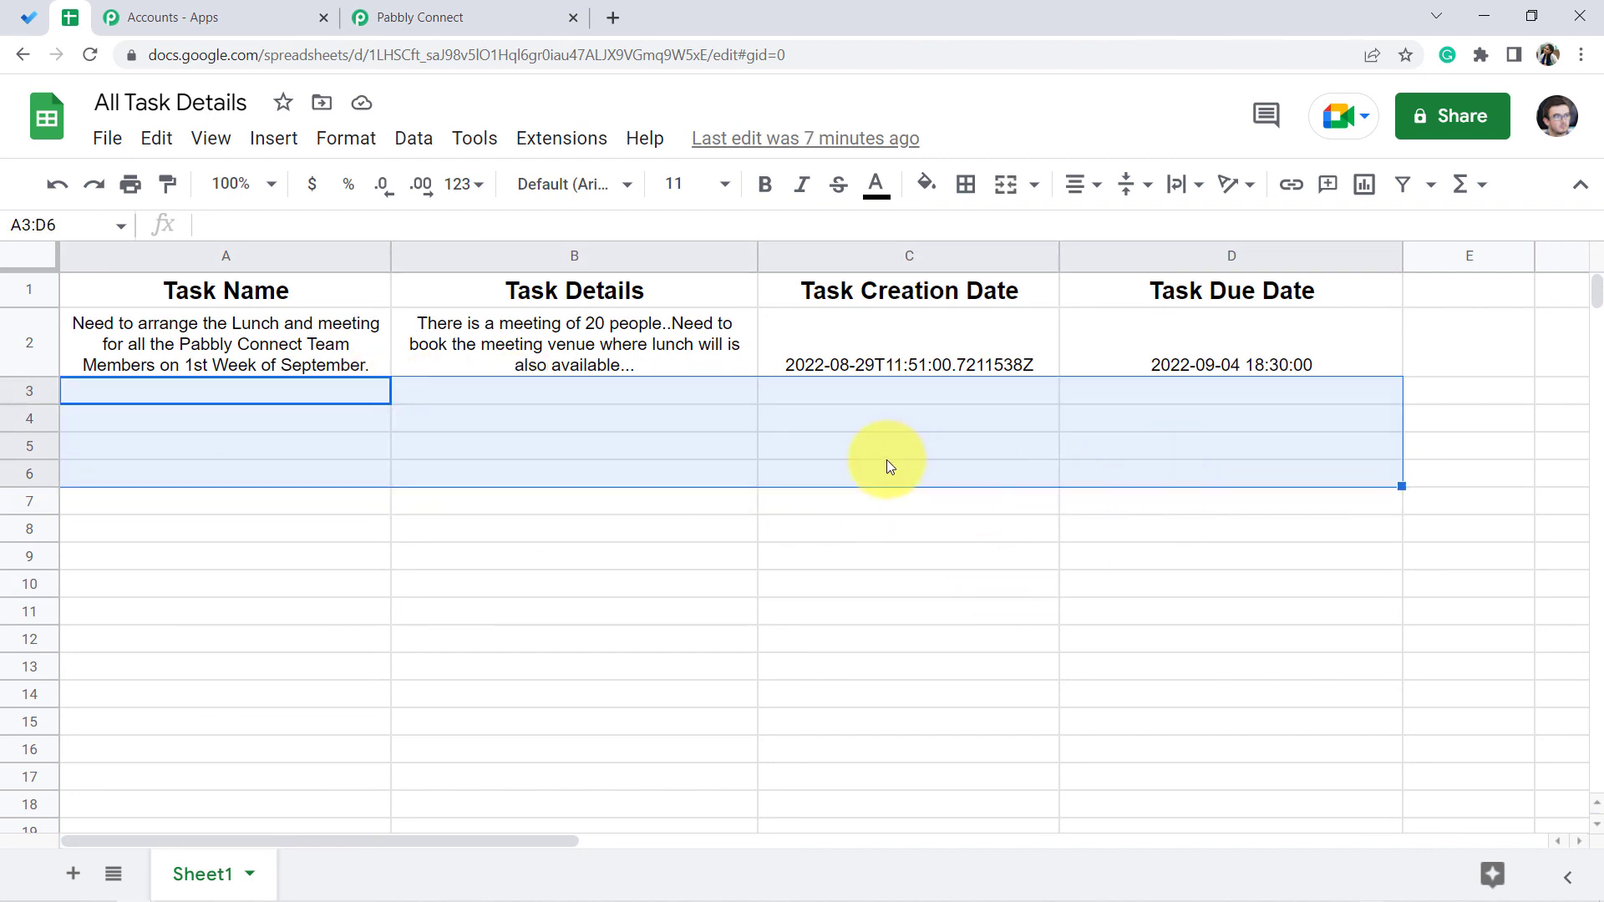
pyautogui.click(647, 423)
pyautogui.click(620, 455)
pyautogui.click(351, 396)
pyautogui.moveTo(442, 403); pyautogui.dragTo(1265, 496)
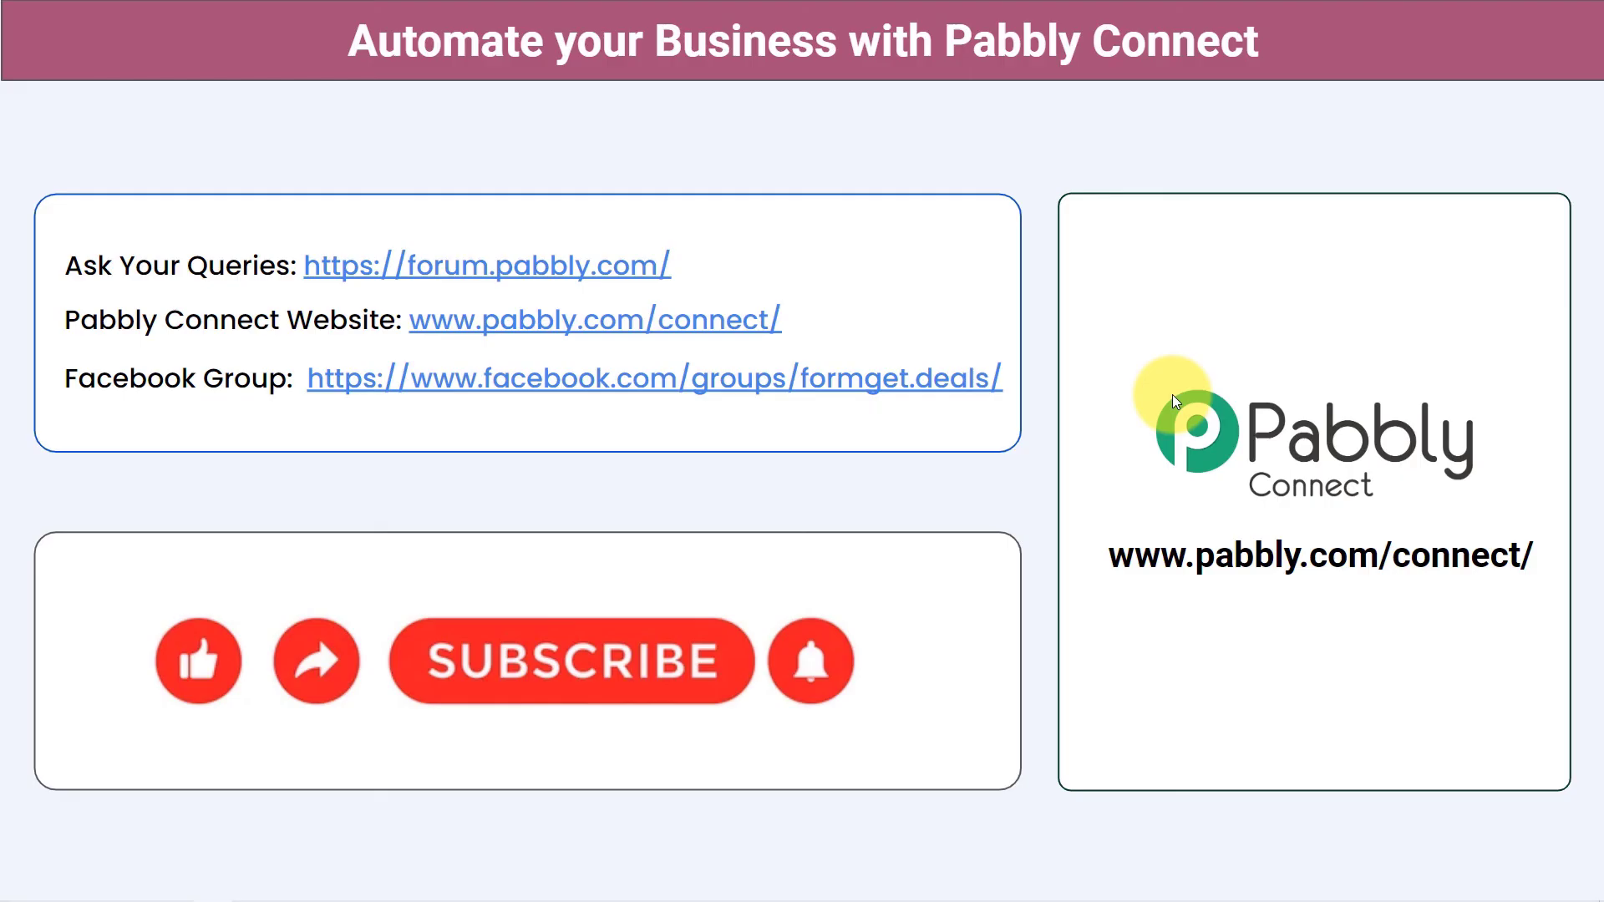